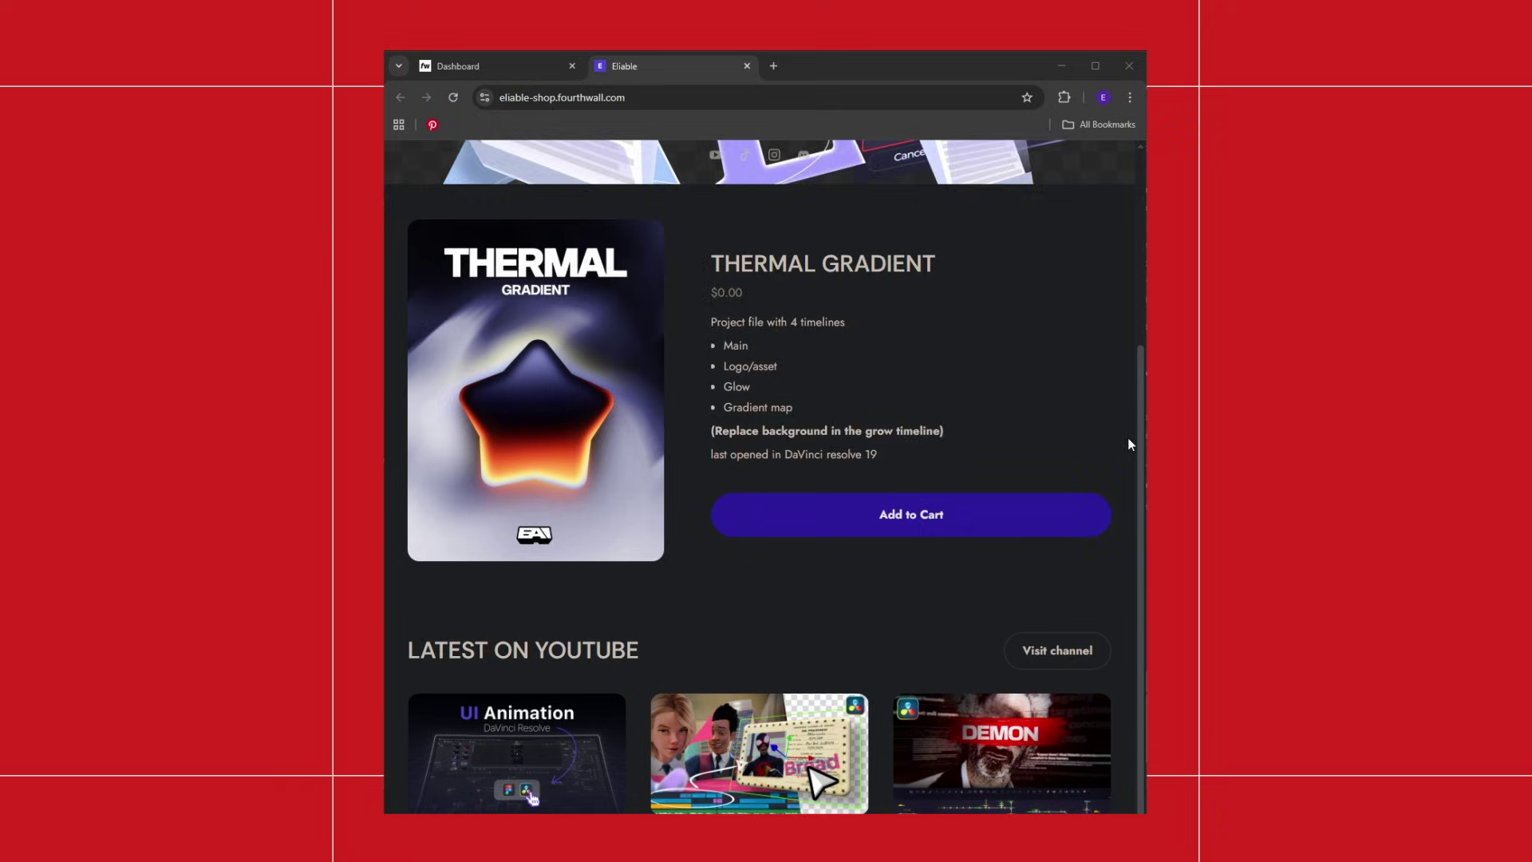
# Review the Turbulent Displace video's description for the node's Discord invite, and open PeeJ's ALL FX PACK resource page
pyautogui.scroll(-1, 1127, 438)
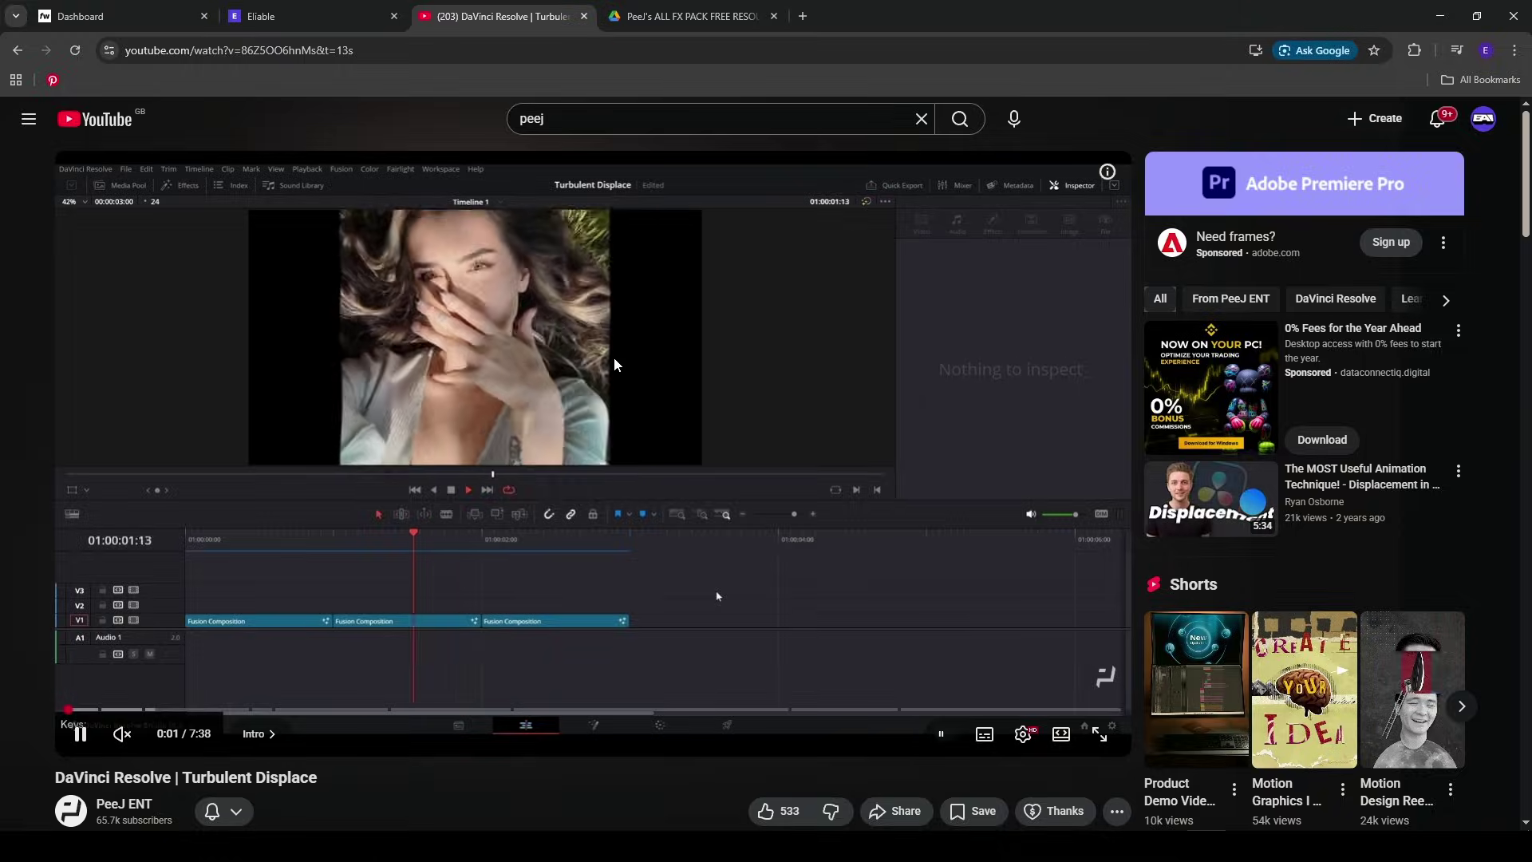
pyautogui.click(428, 342)
pyautogui.scroll(-2, 427, 342)
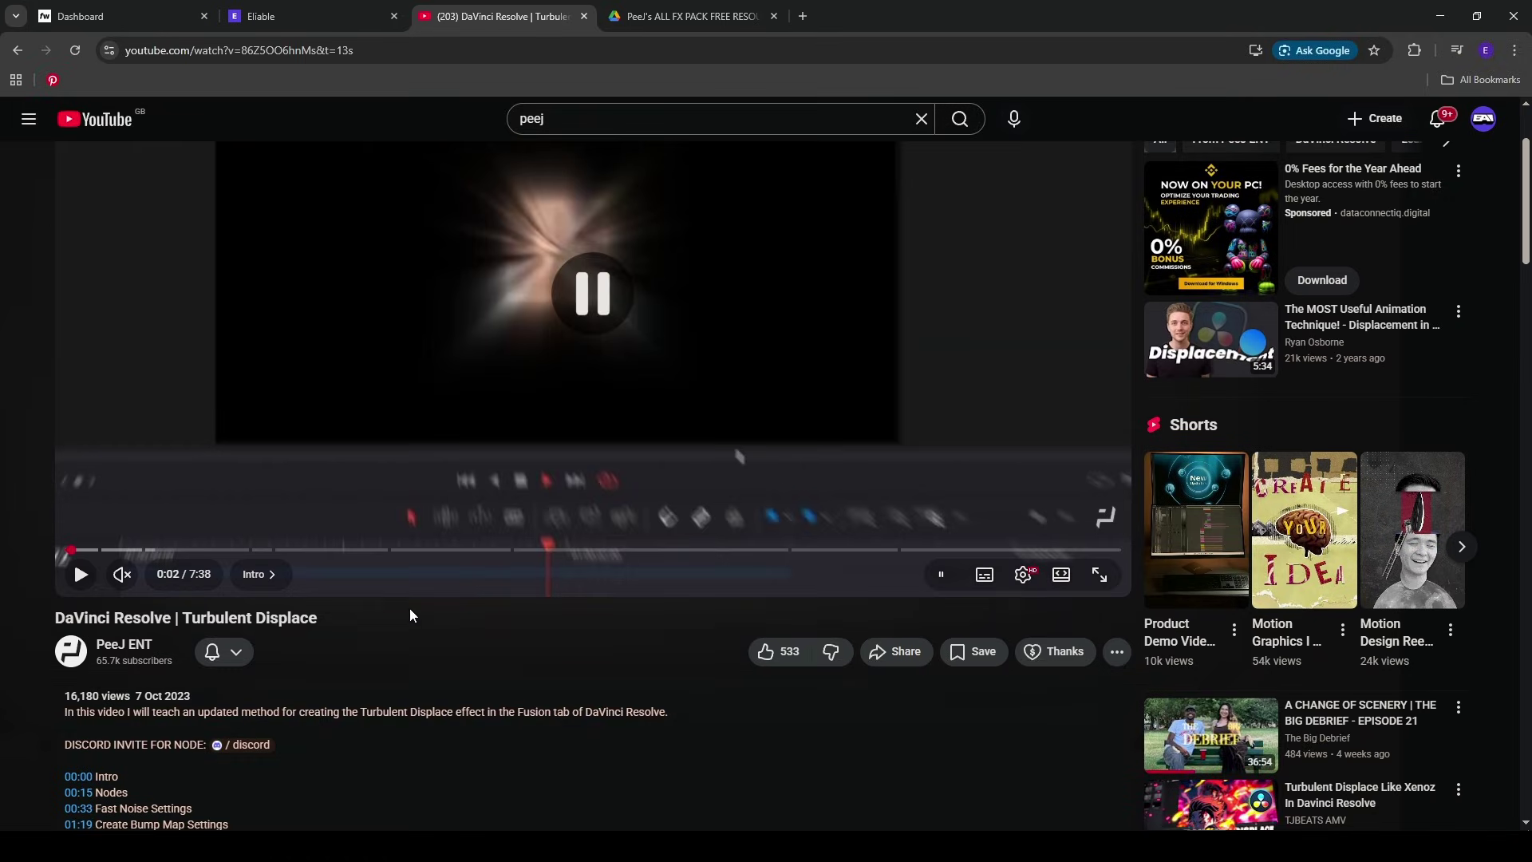
pyautogui.scroll(-4, 239, 670)
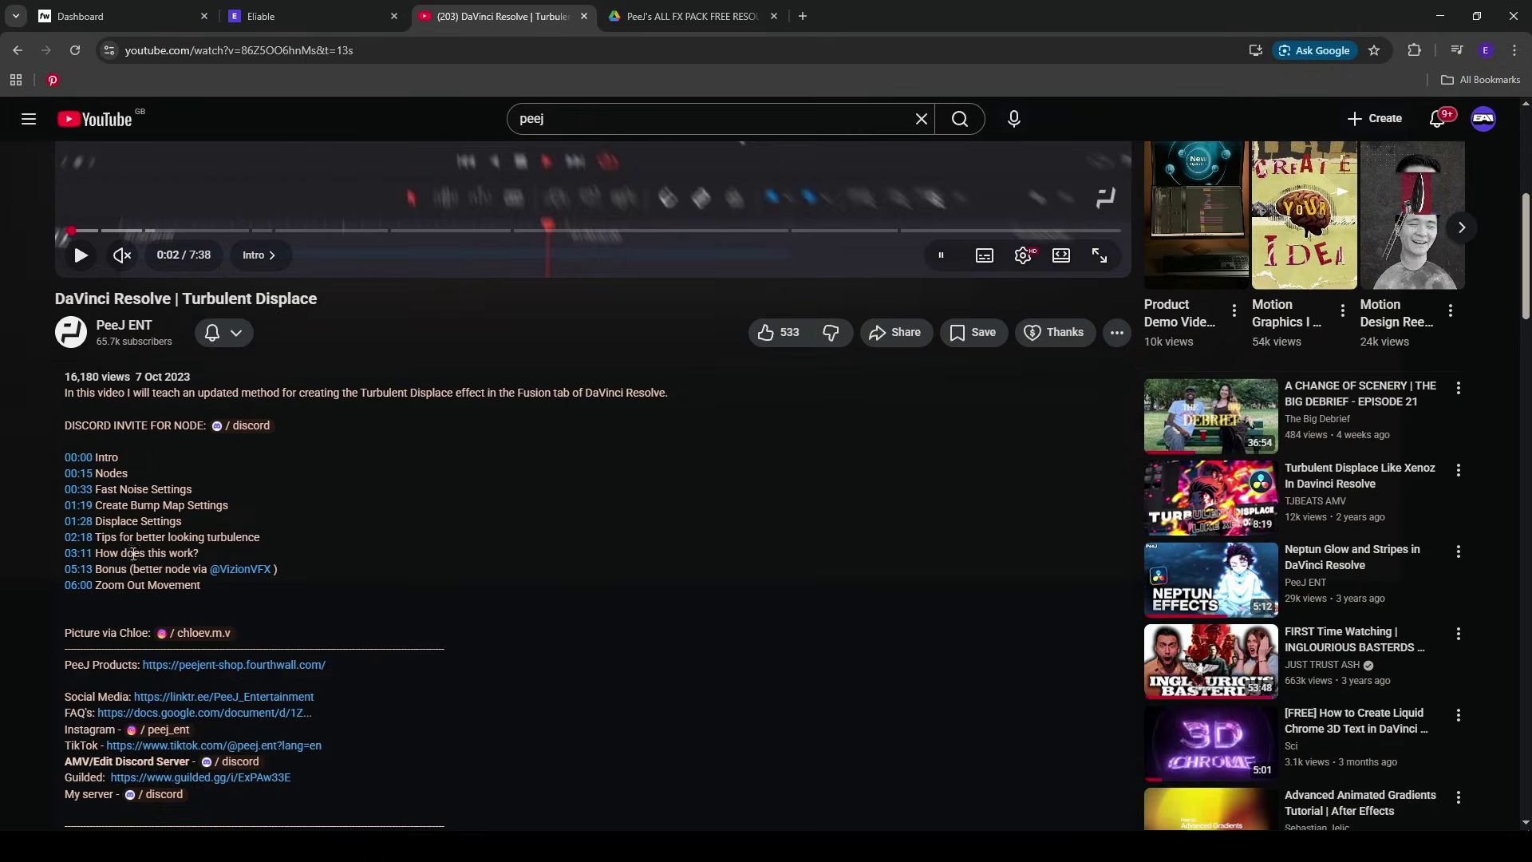
pyautogui.scroll(6, 133, 553)
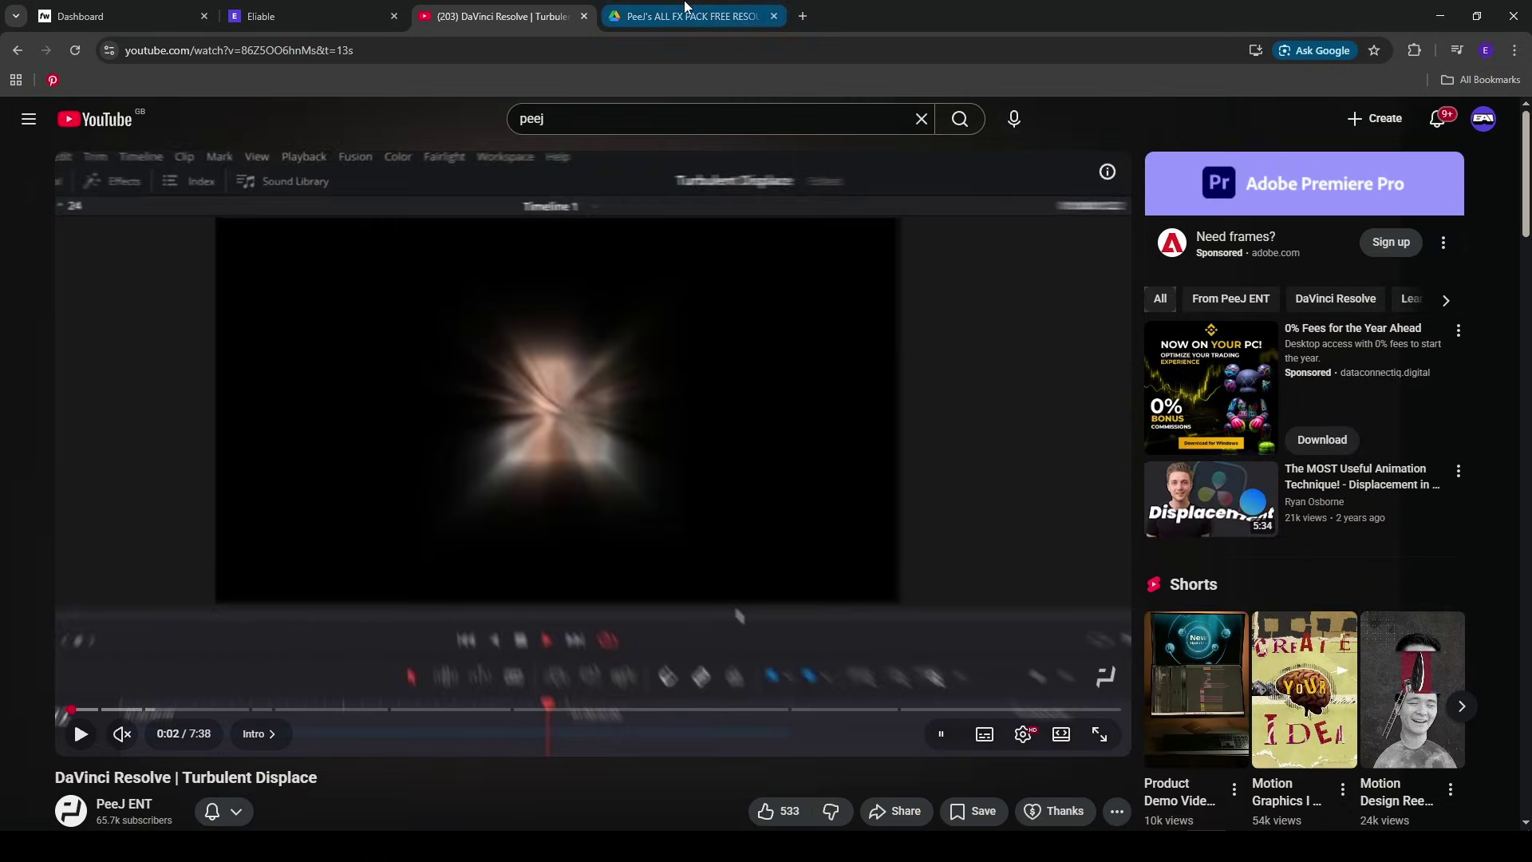
pyautogui.click(685, 8)
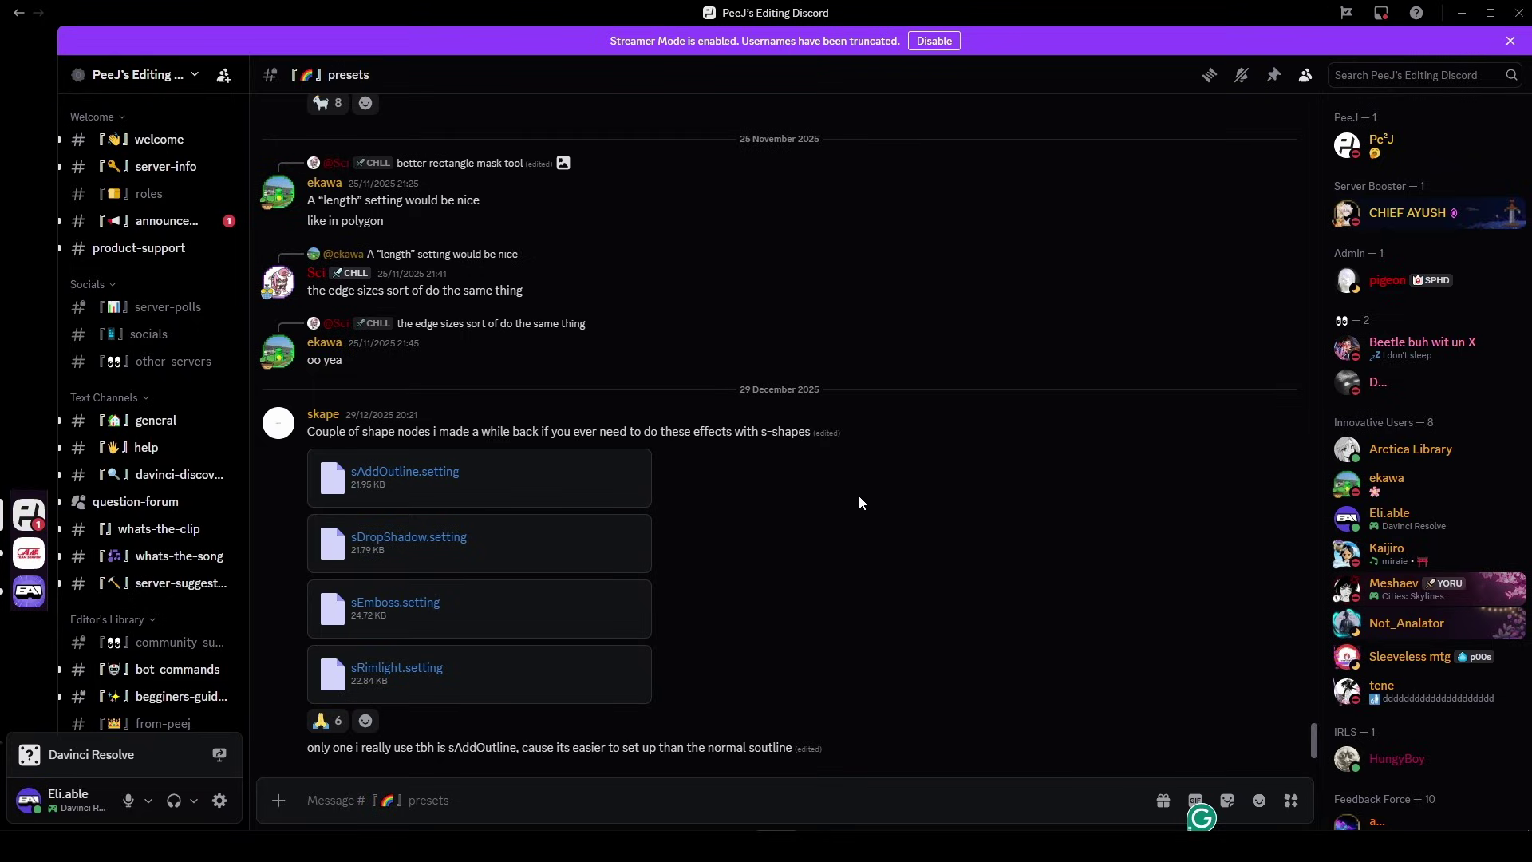
# Look back through the presets channel of PeeJ's Editing Discord for shared macro and gradient map setting files
pyautogui.scroll(15, 844, 513)
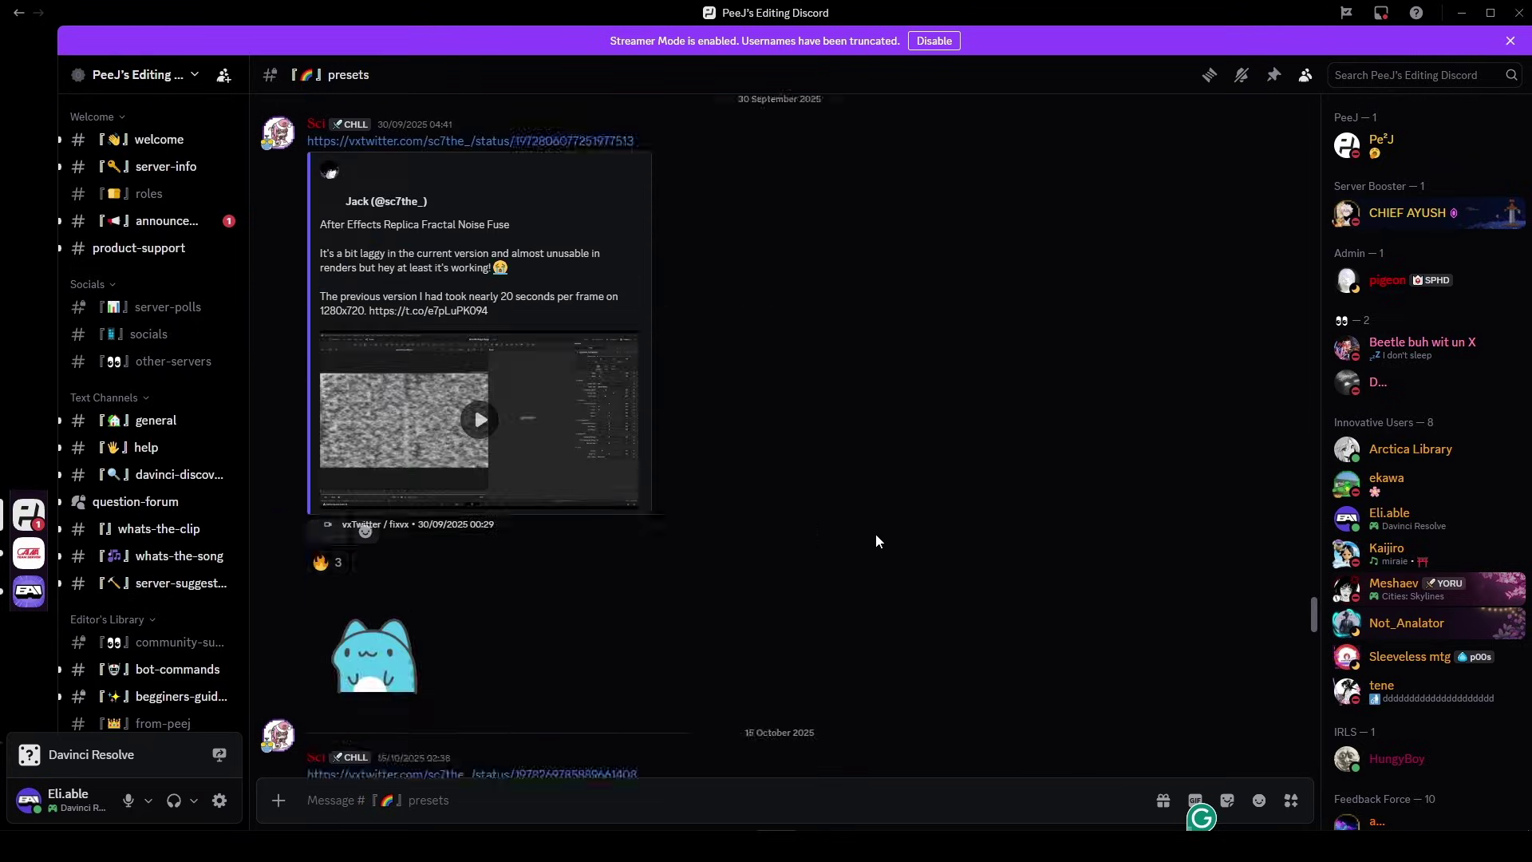
pyautogui.scroll(15, 869, 541)
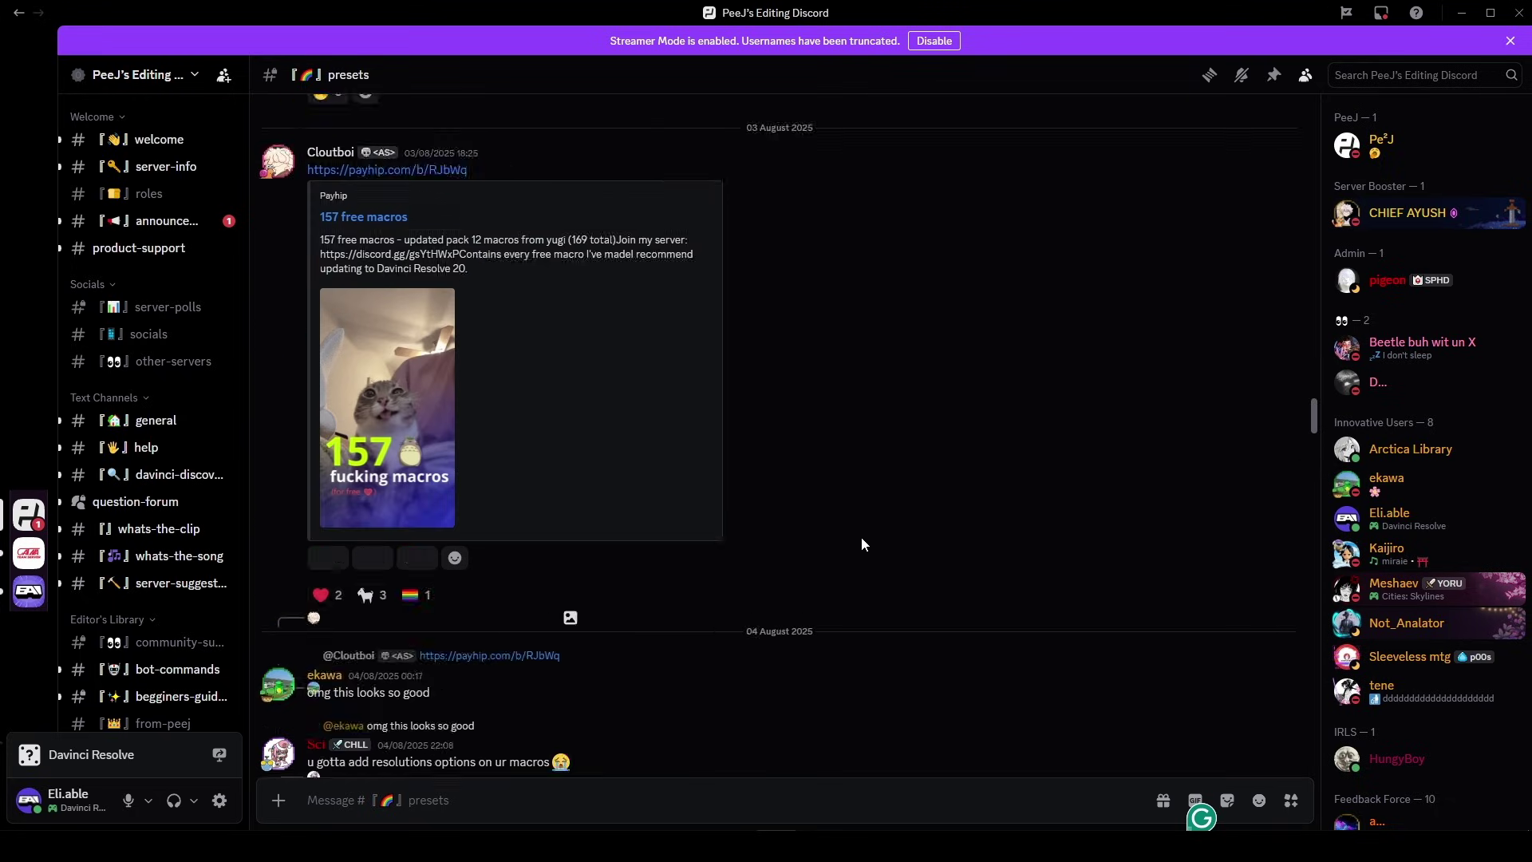
pyautogui.scroll(15, 860, 536)
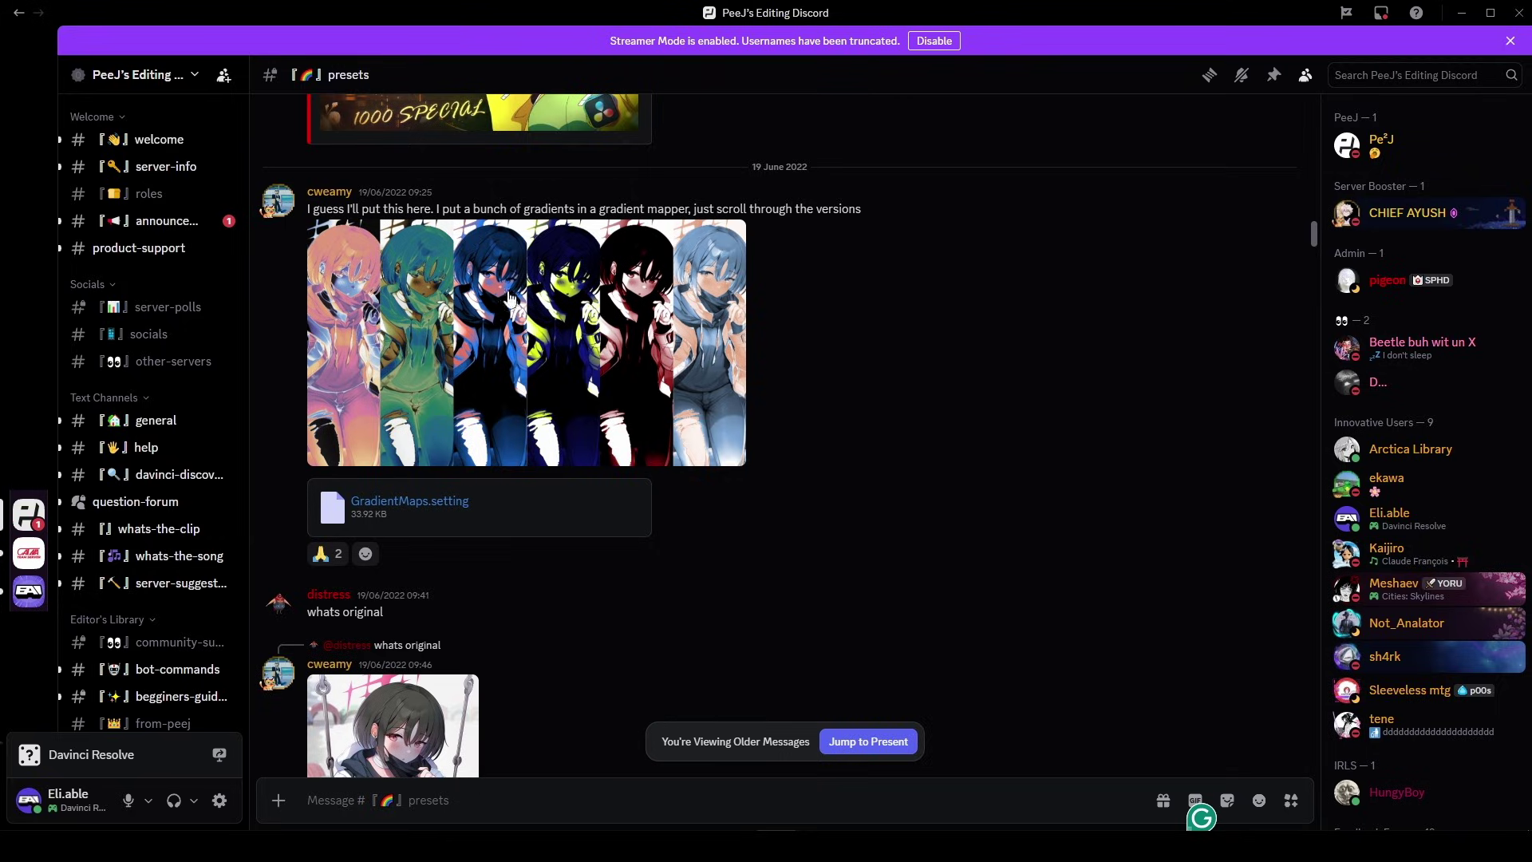
pyautogui.scroll(-15, 660, 322)
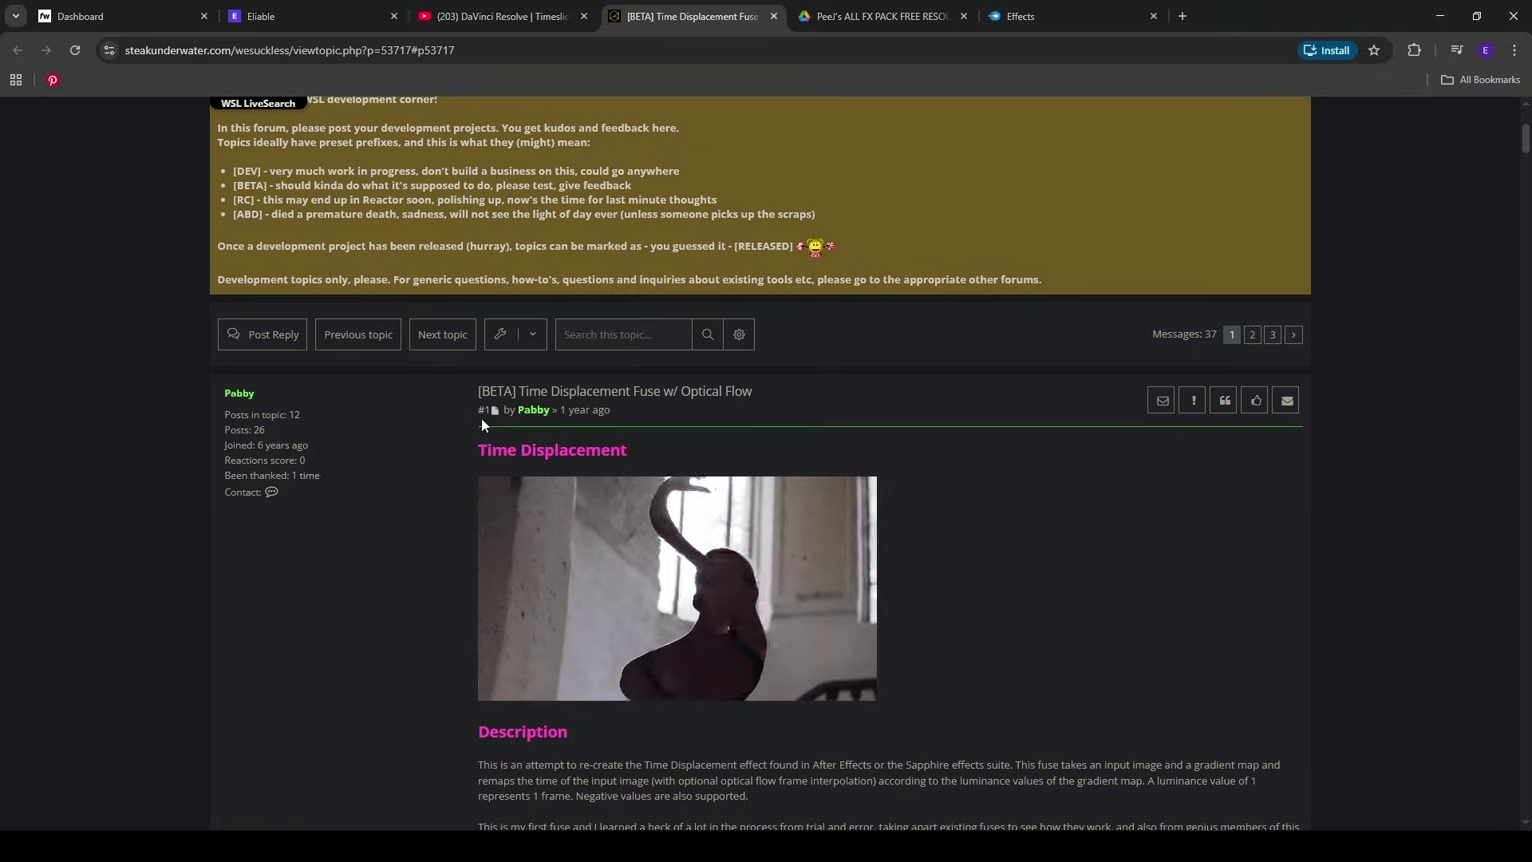
# Examine the Time Displacement Fuse forum topic for its description and the available fuse downloads, including those in the replies
pyautogui.moveTo(878, 798); pyautogui.dragTo(558, 450)
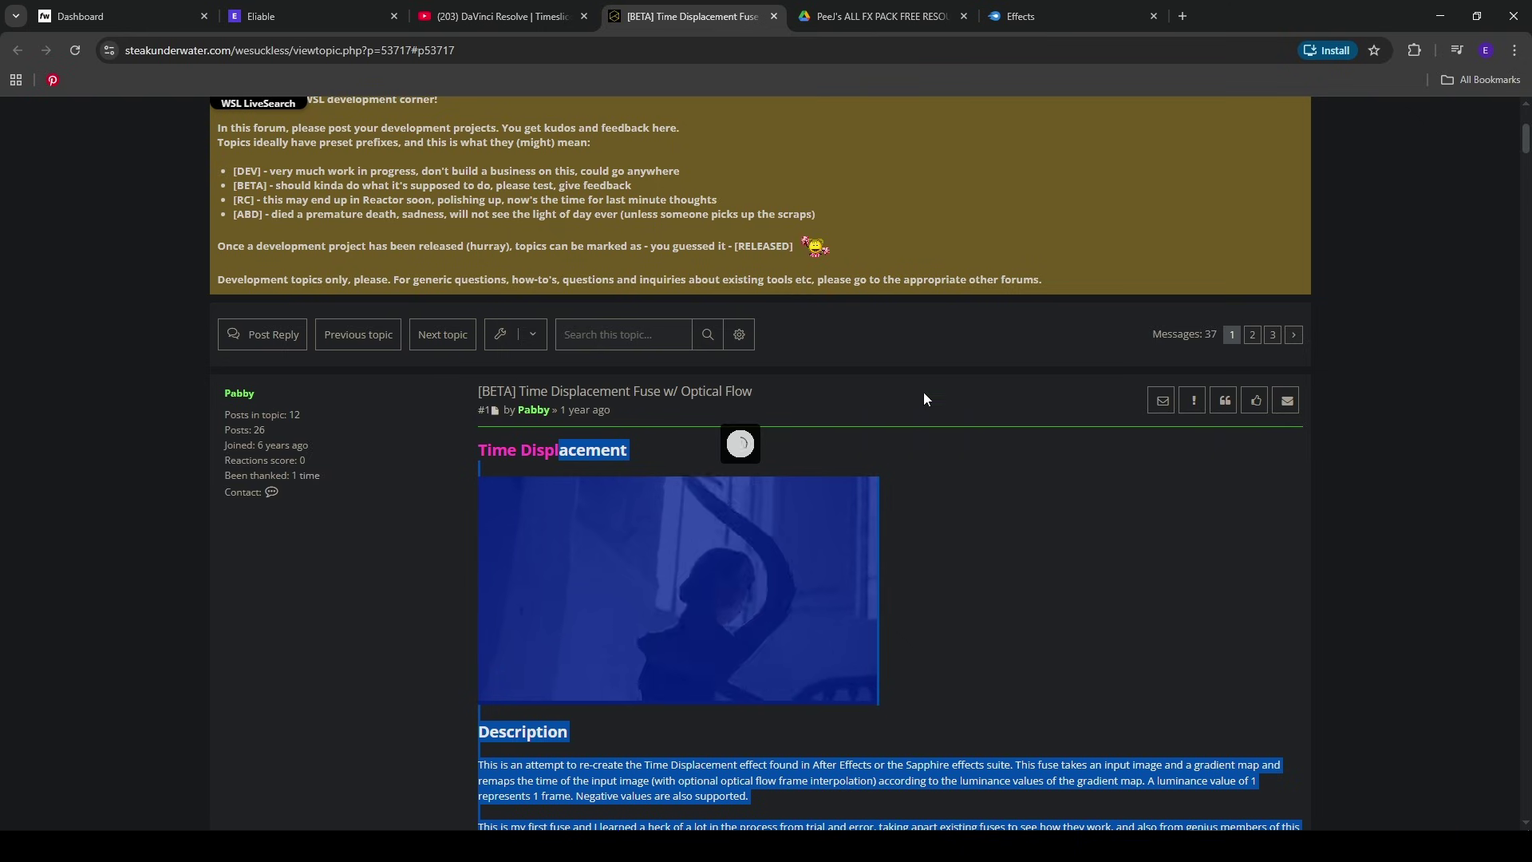
pyautogui.click(958, 414)
pyautogui.scroll(4, 1021, 437)
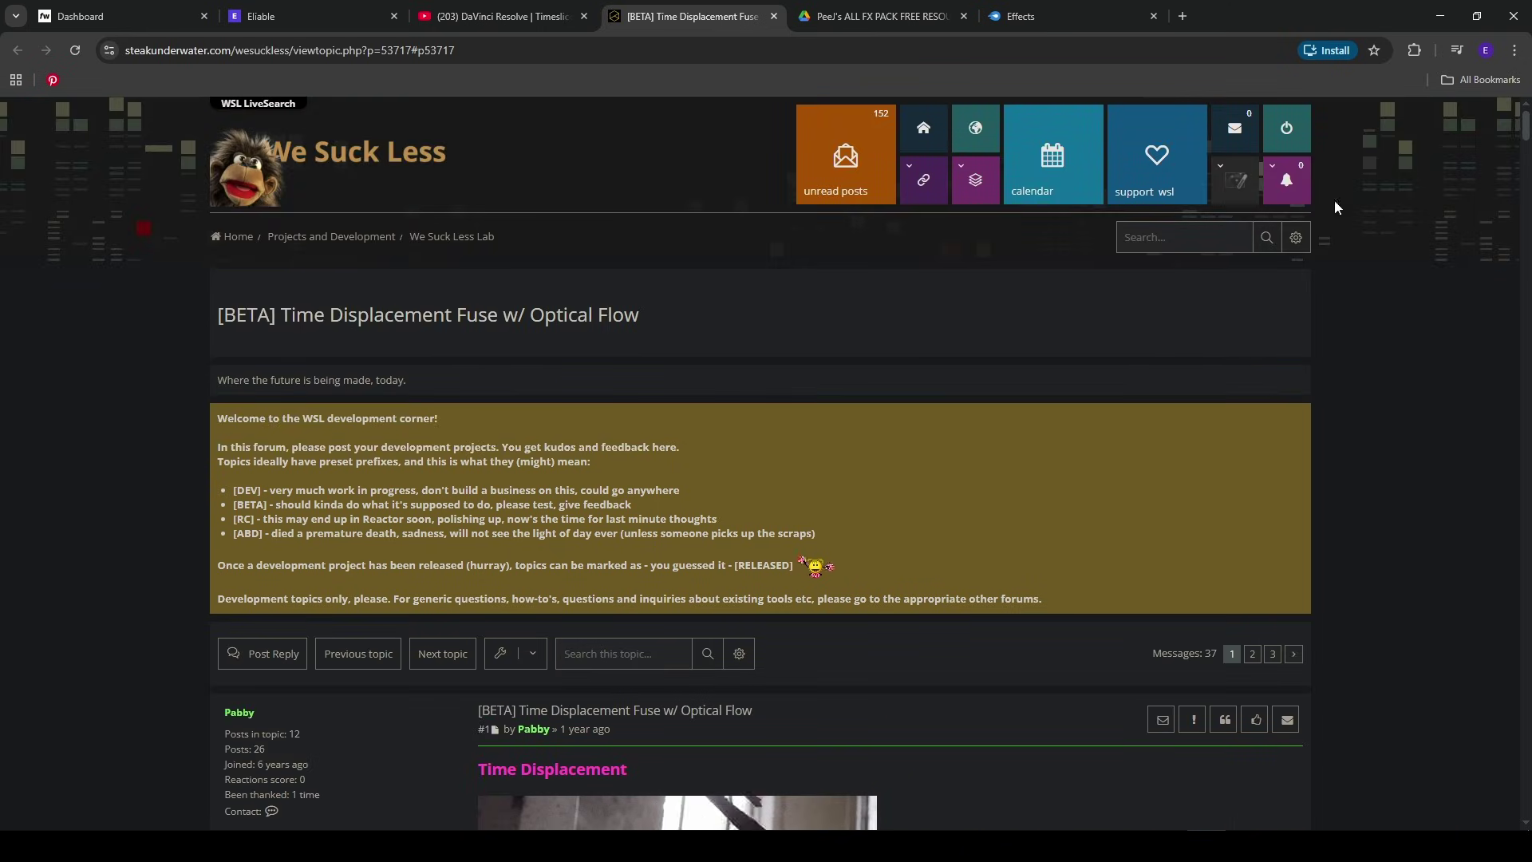
pyautogui.scroll(-9, 905, 505)
pyautogui.scroll(-8, 904, 505)
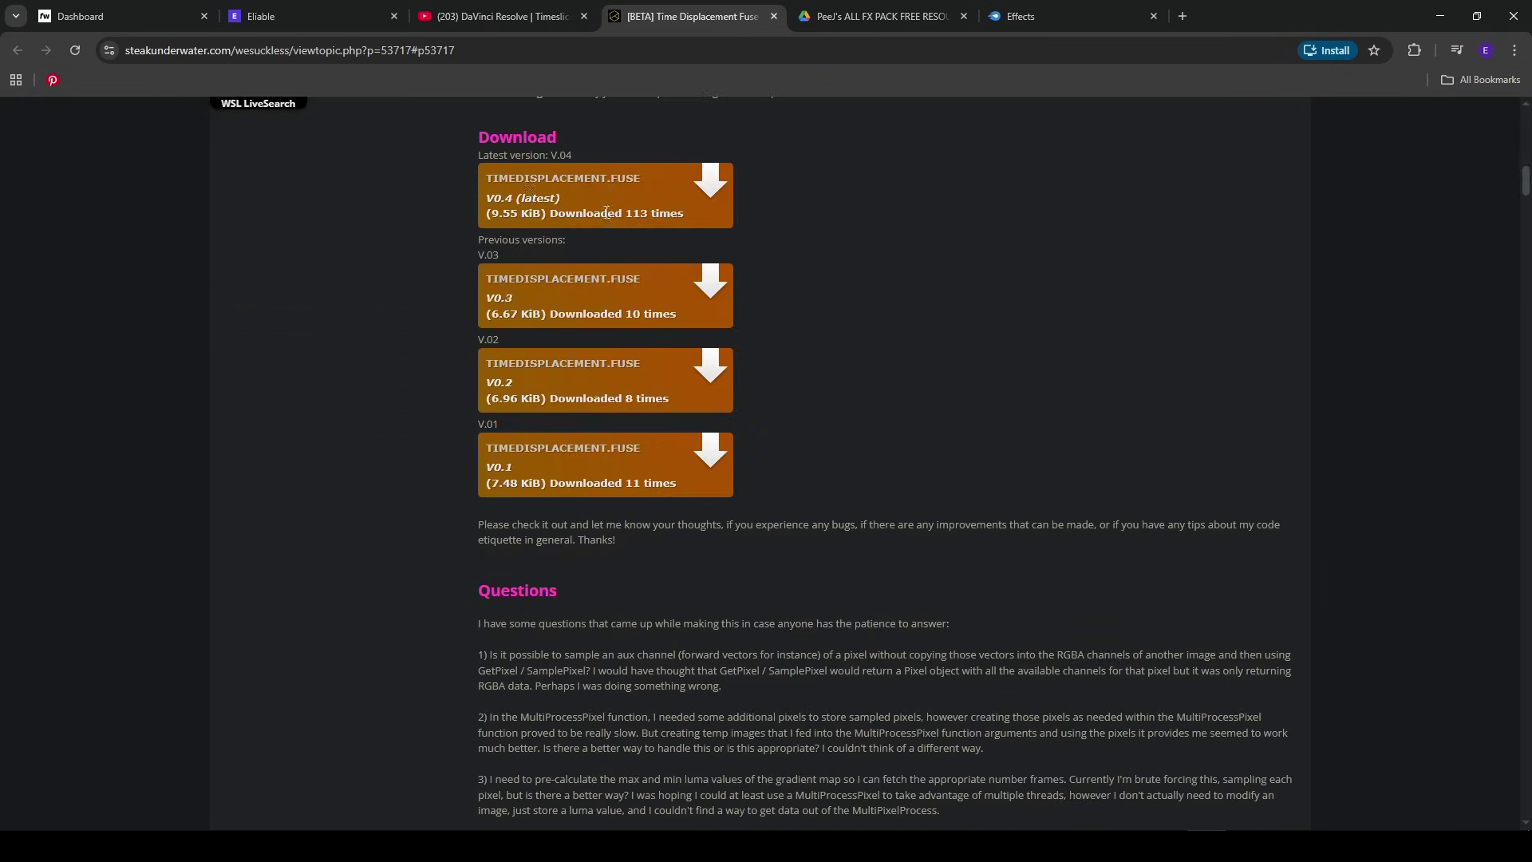
pyautogui.scroll(6, 1026, 412)
pyautogui.scroll(-2, 1060, 450)
pyautogui.scroll(-20, 715, 433)
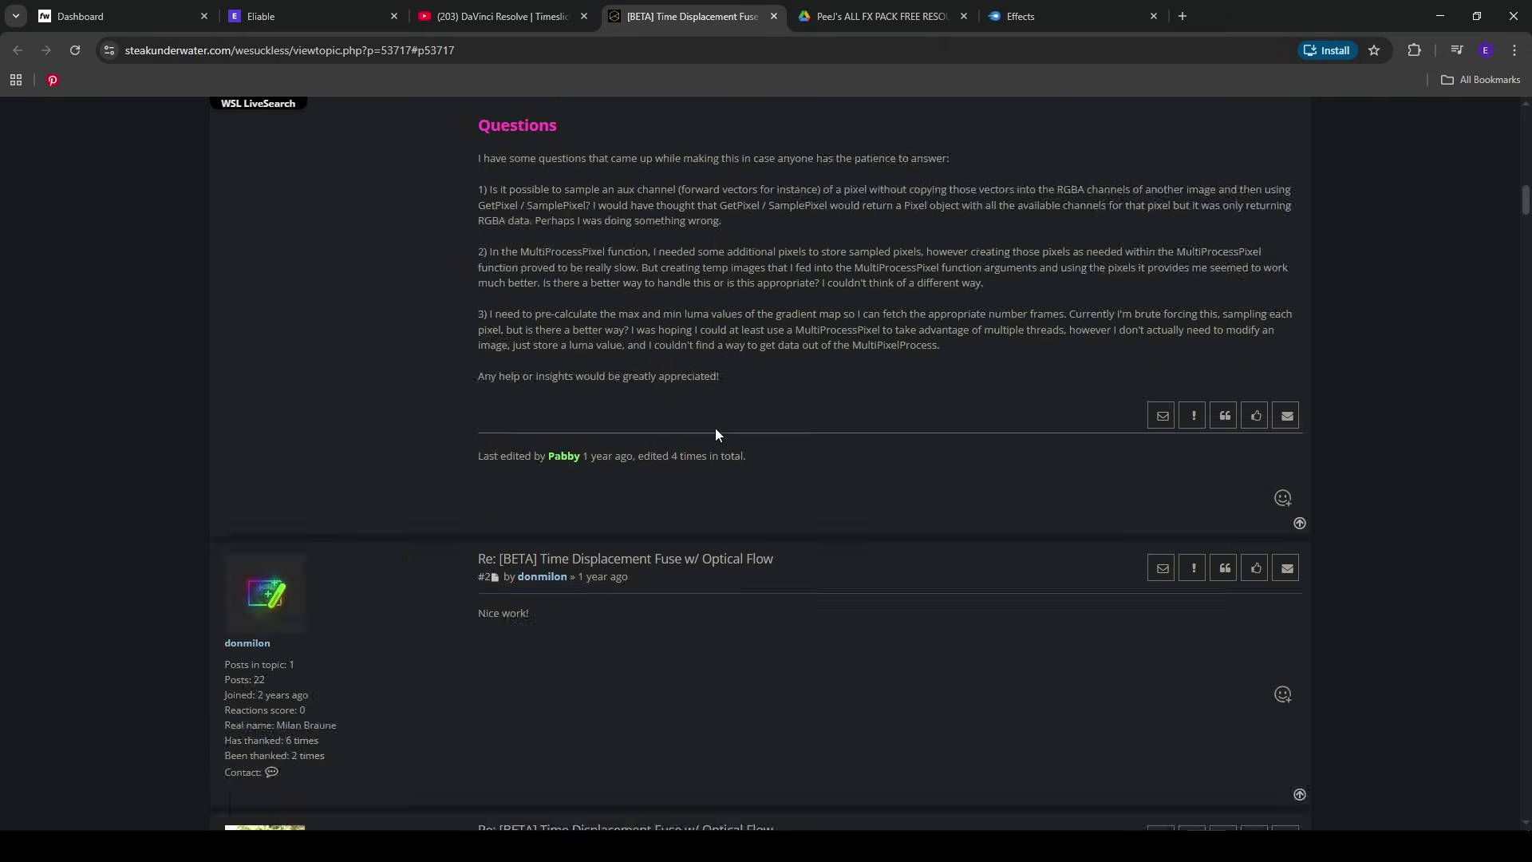
pyautogui.scroll(-20, 714, 433)
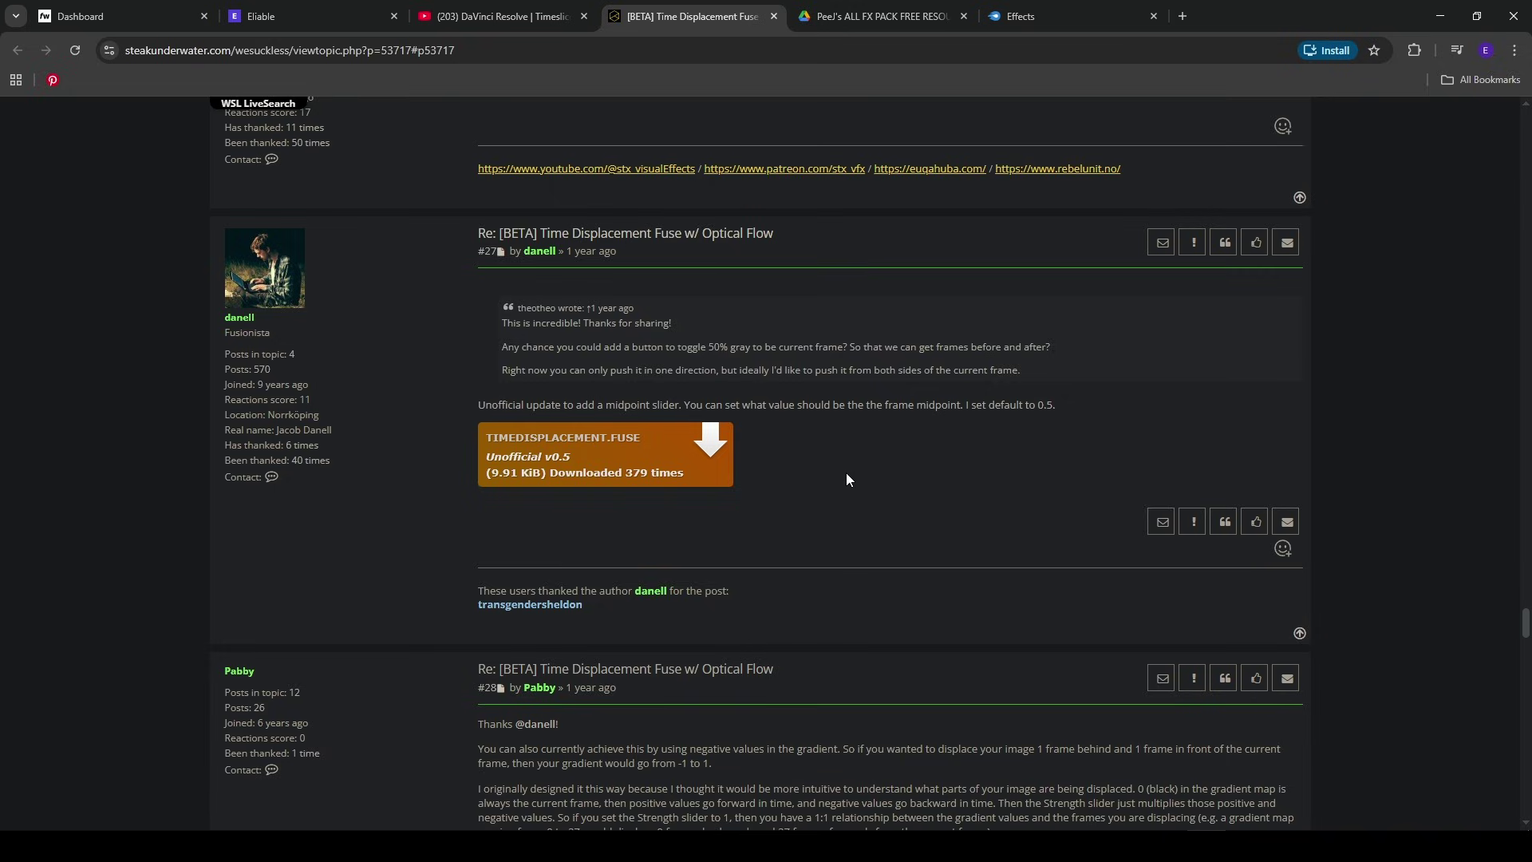
# Switch to DaVinci Resolve and view Fusion's Select Tool list without adding a node
pyautogui.hotkey('alt', 'Tab')
pyautogui.hotkey('shift', 'space')
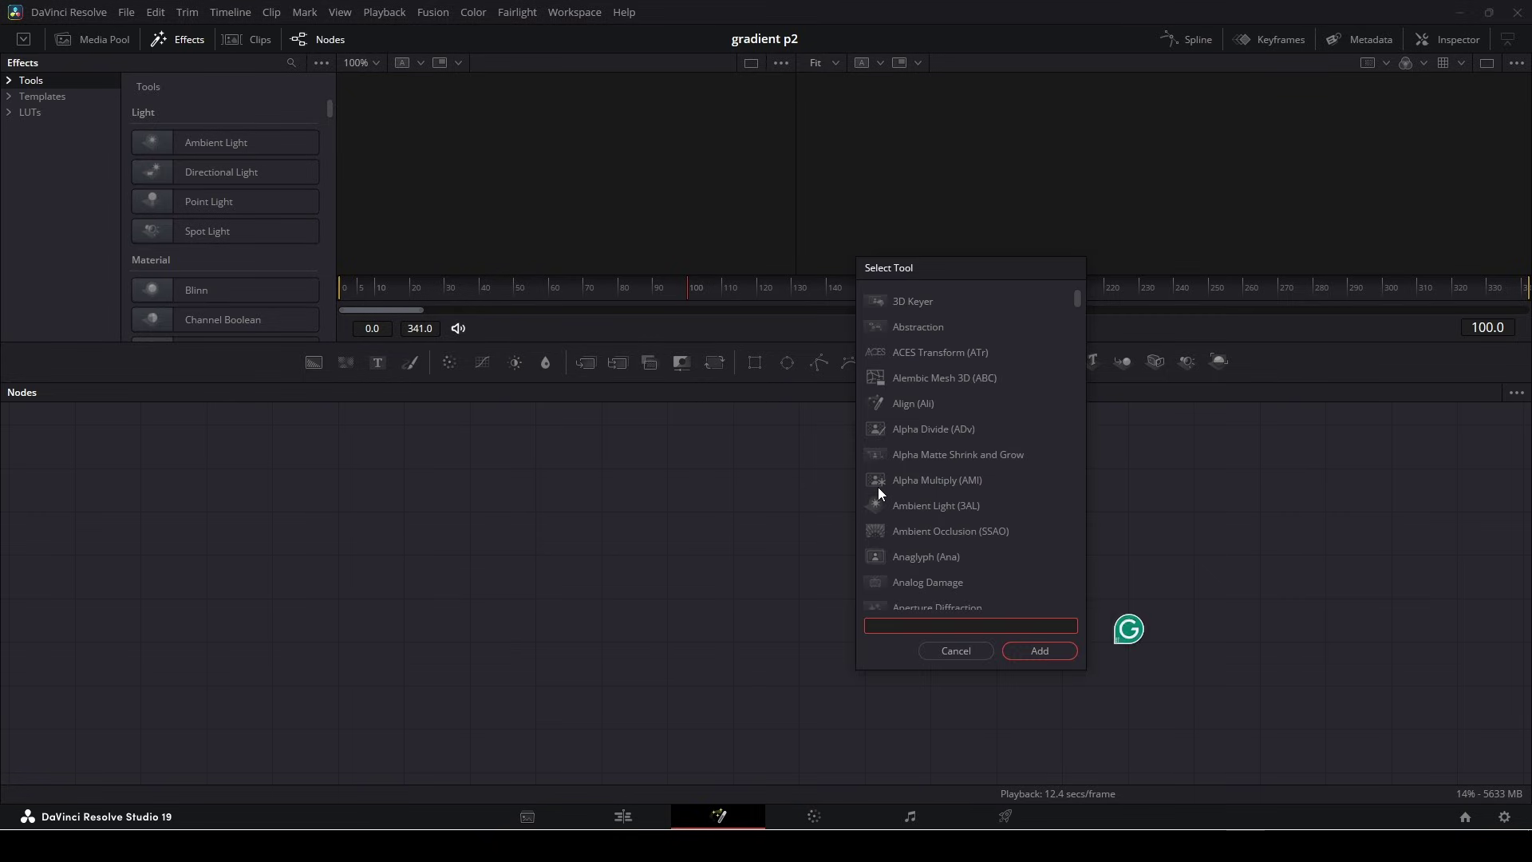
pyautogui.click(967, 650)
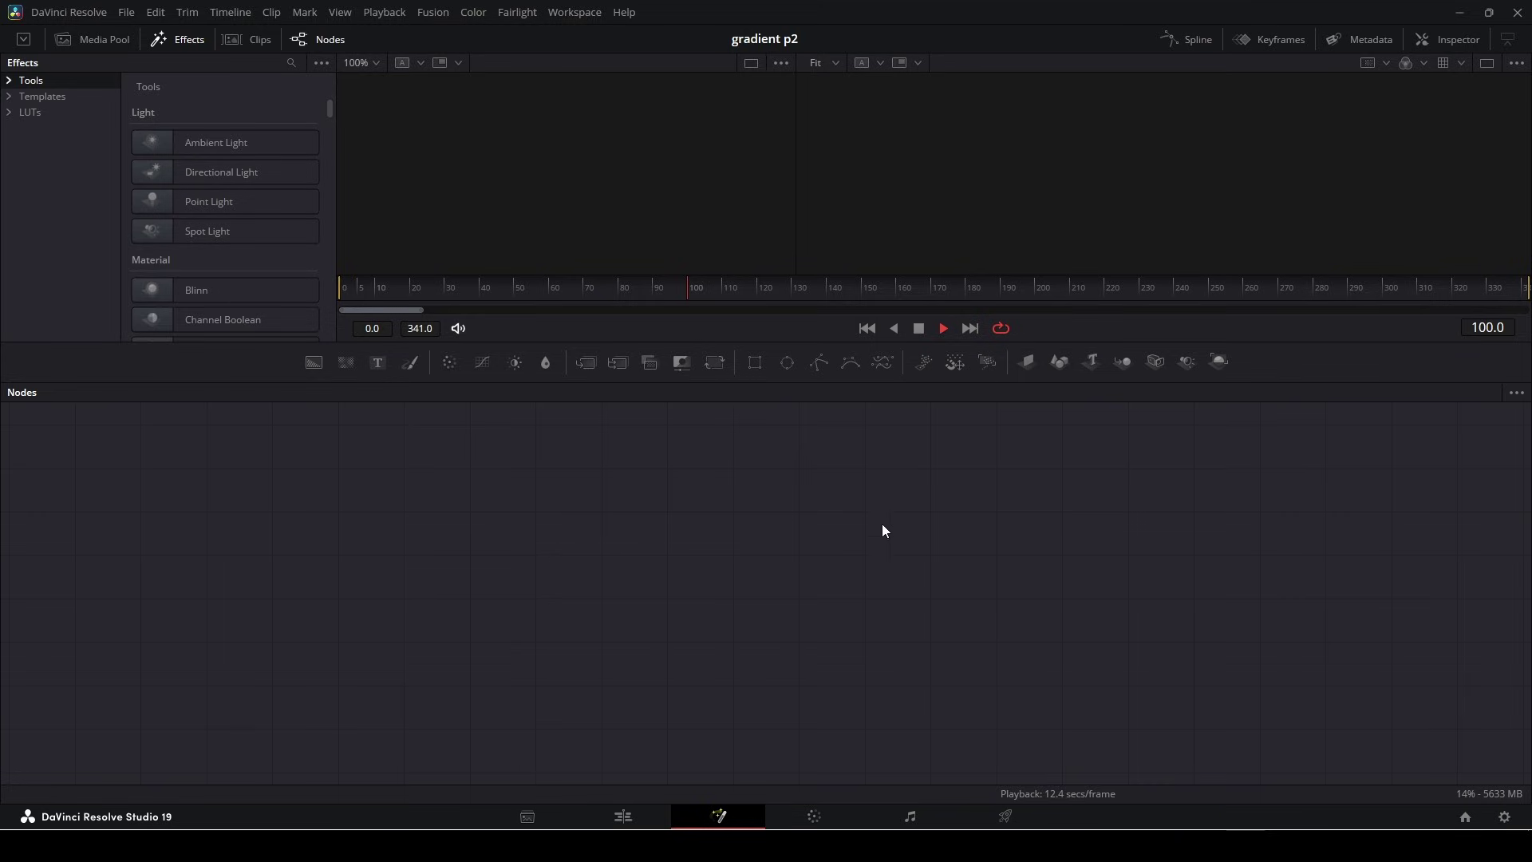
# Open the user Macros folder from the Path Map in Fusion Settings, review its setting files and leave the settings unsaved
pyautogui.doubleClick(1489, 792)
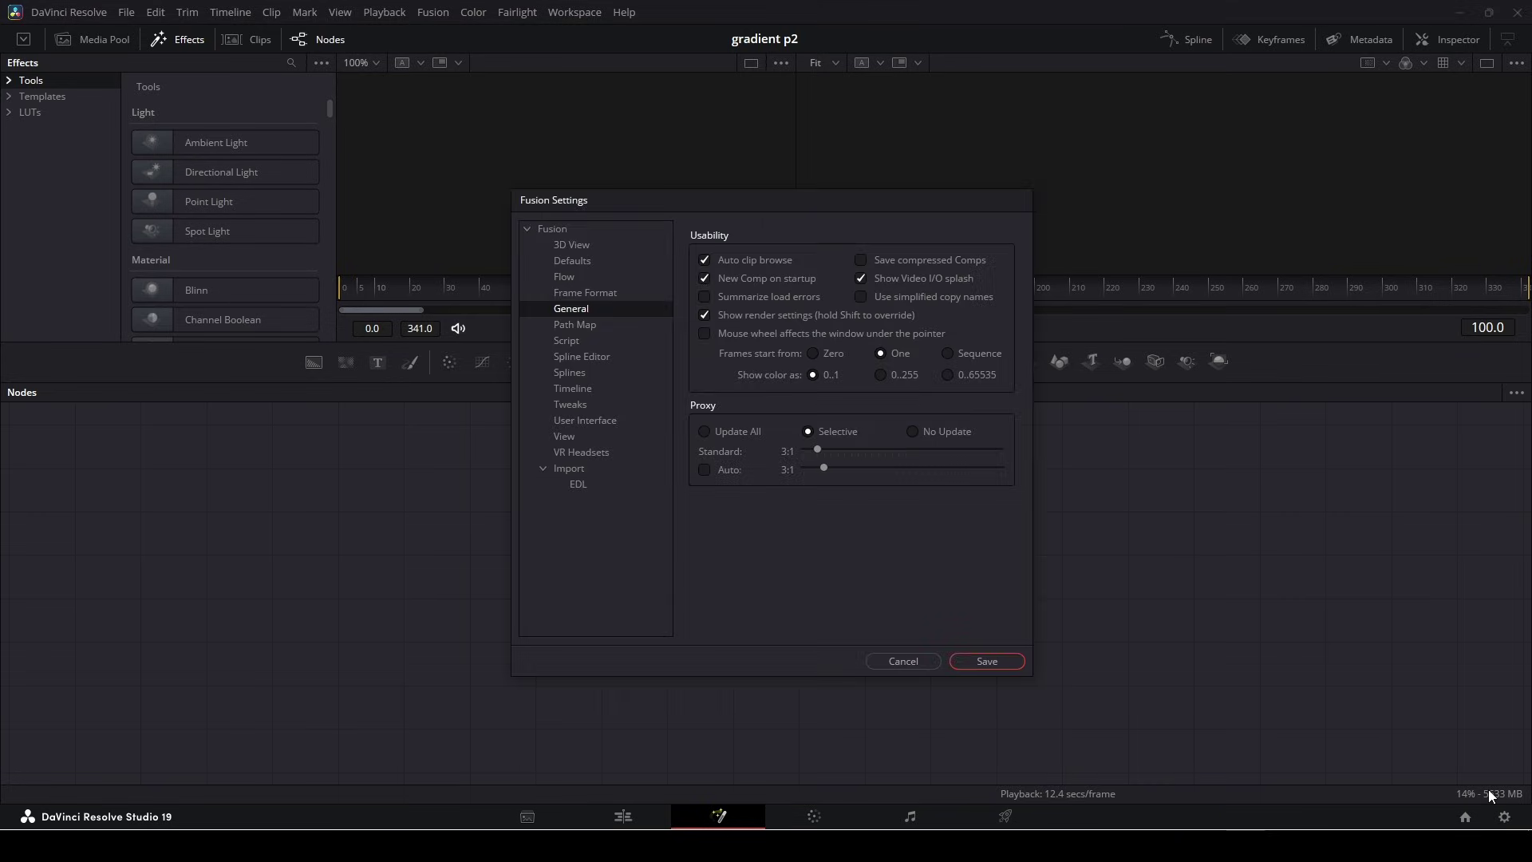
pyautogui.click(558, 324)
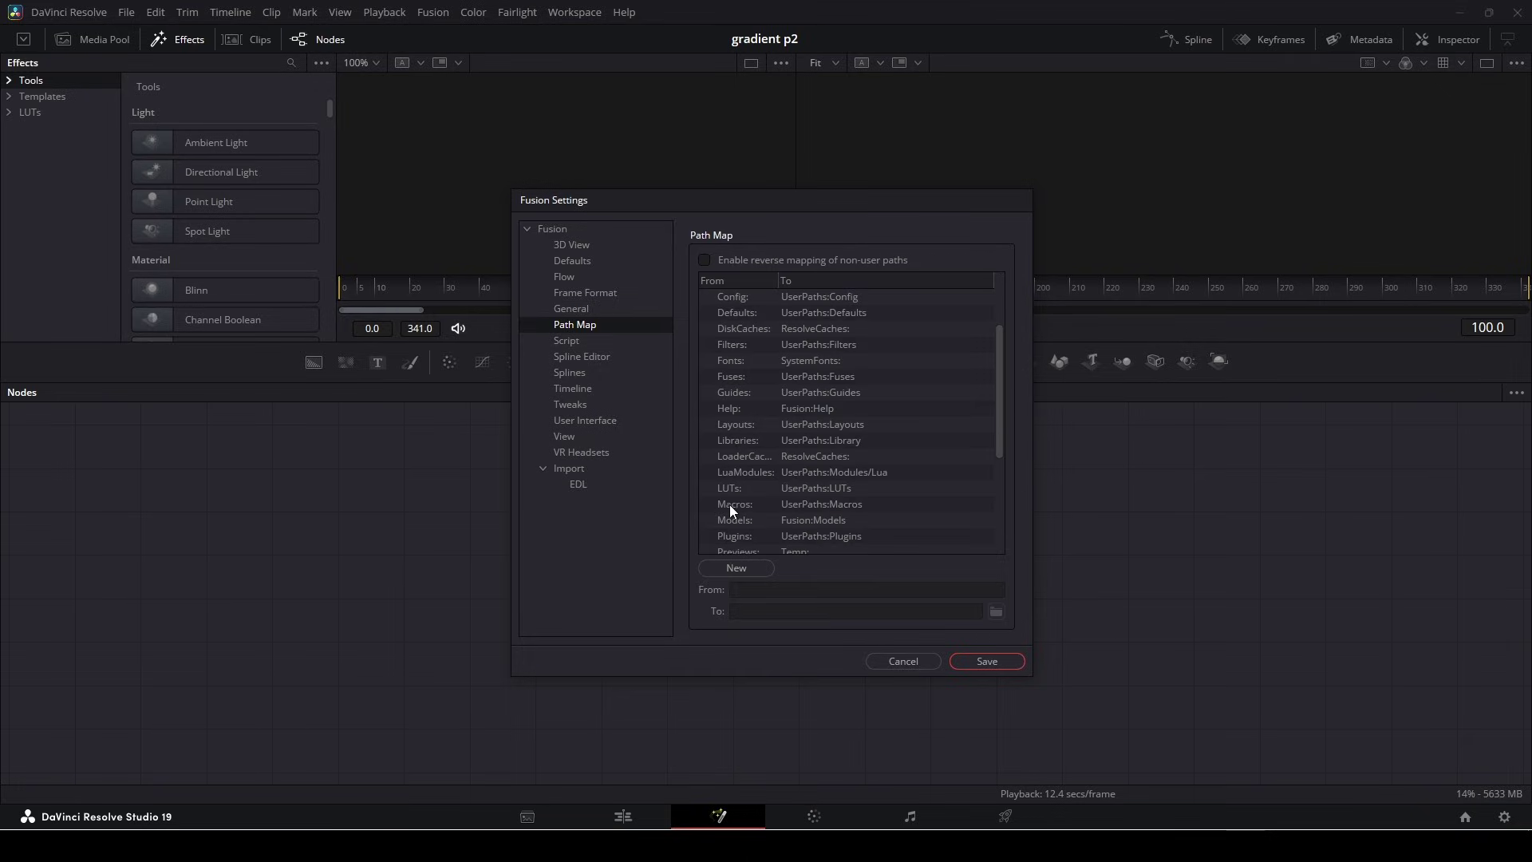
pyautogui.click(730, 505)
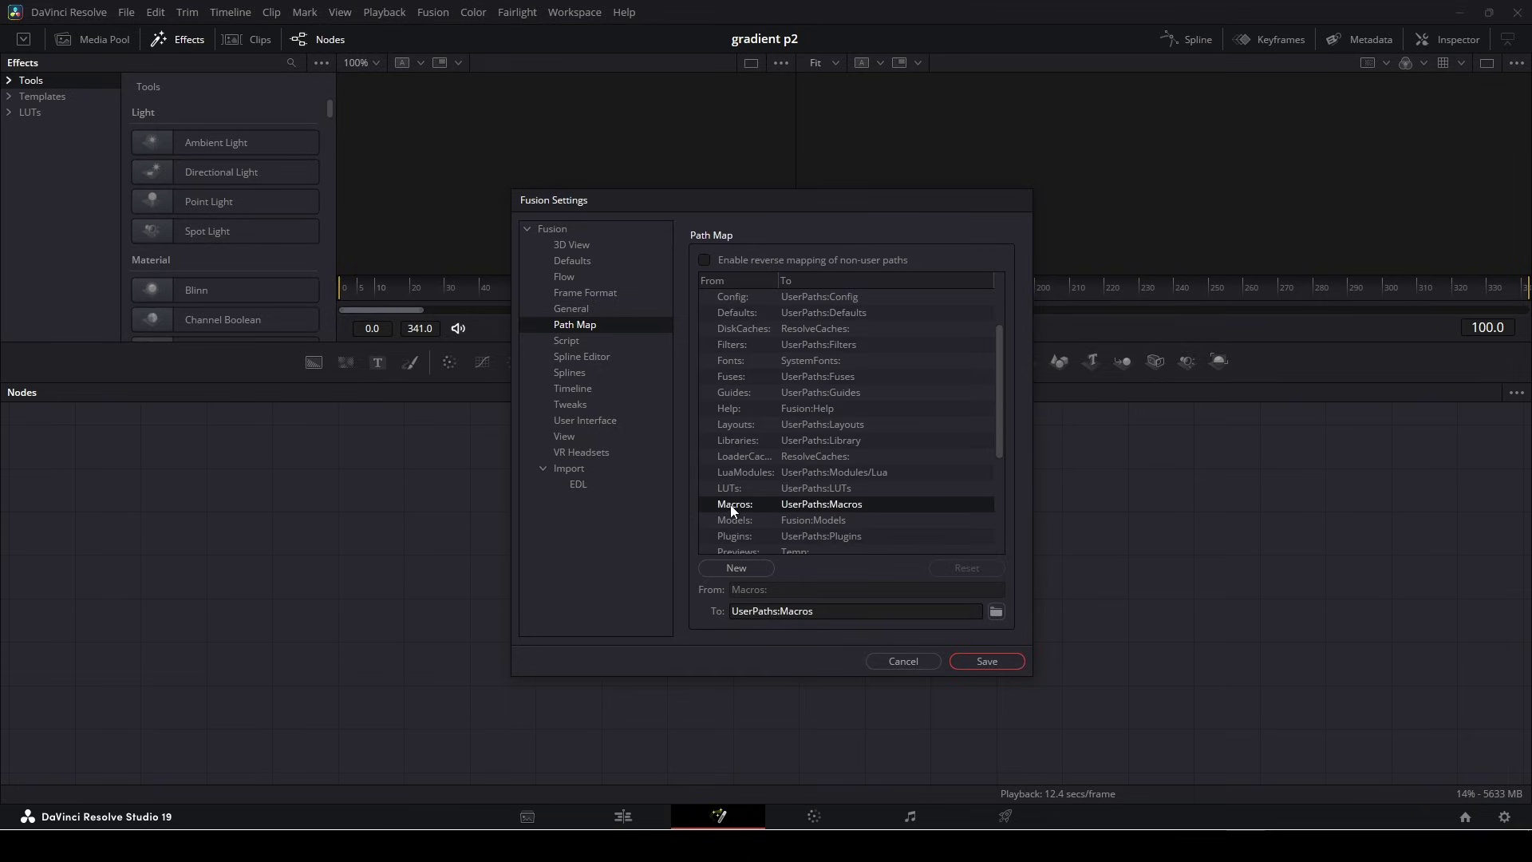
pyautogui.rightClick(862, 504)
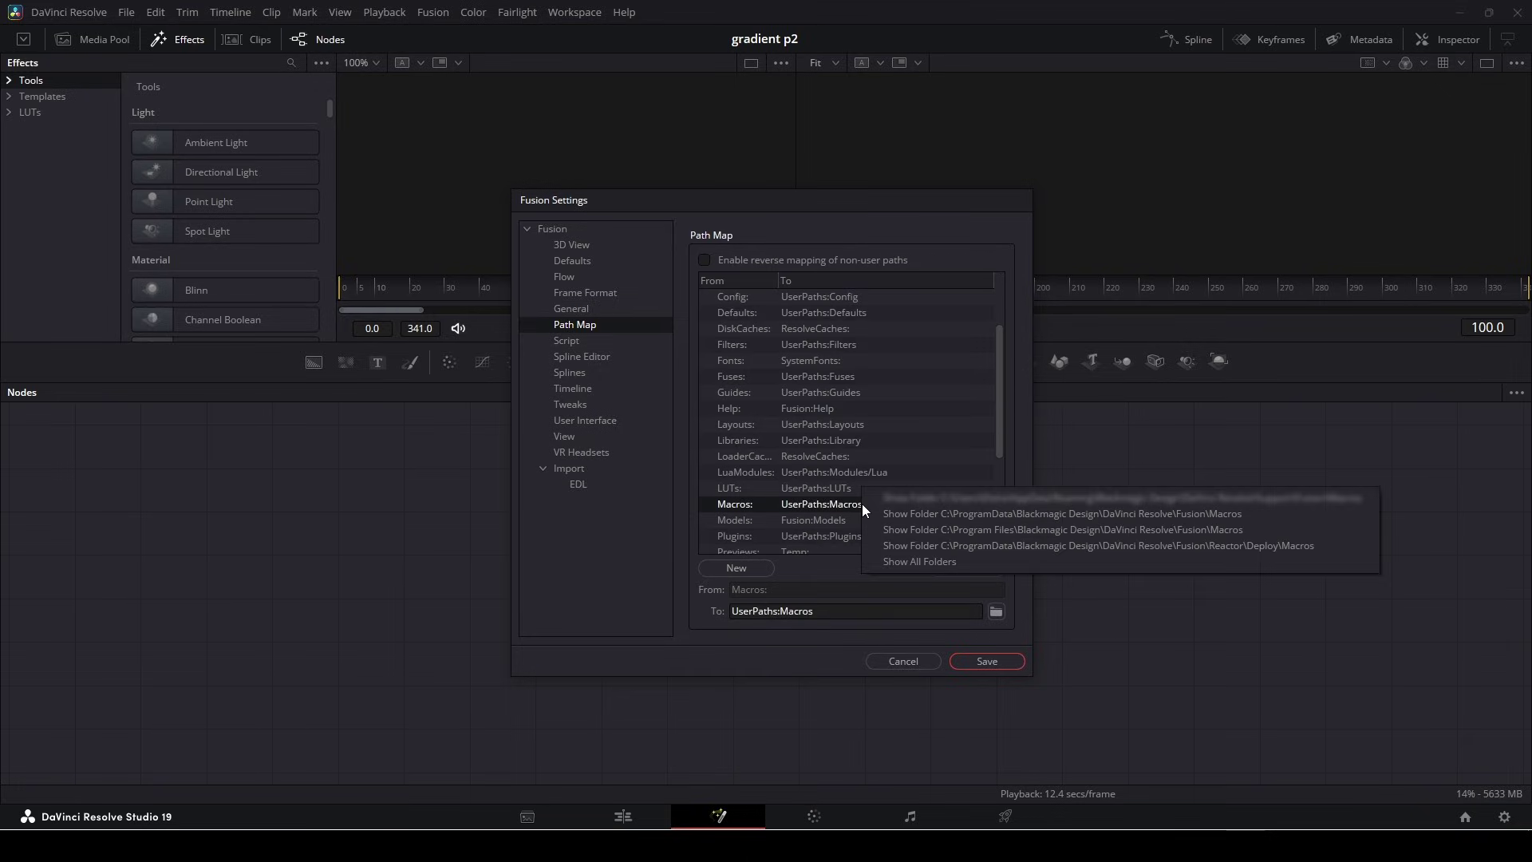
pyautogui.click(910, 503)
pyautogui.scroll(-3, 879, 466)
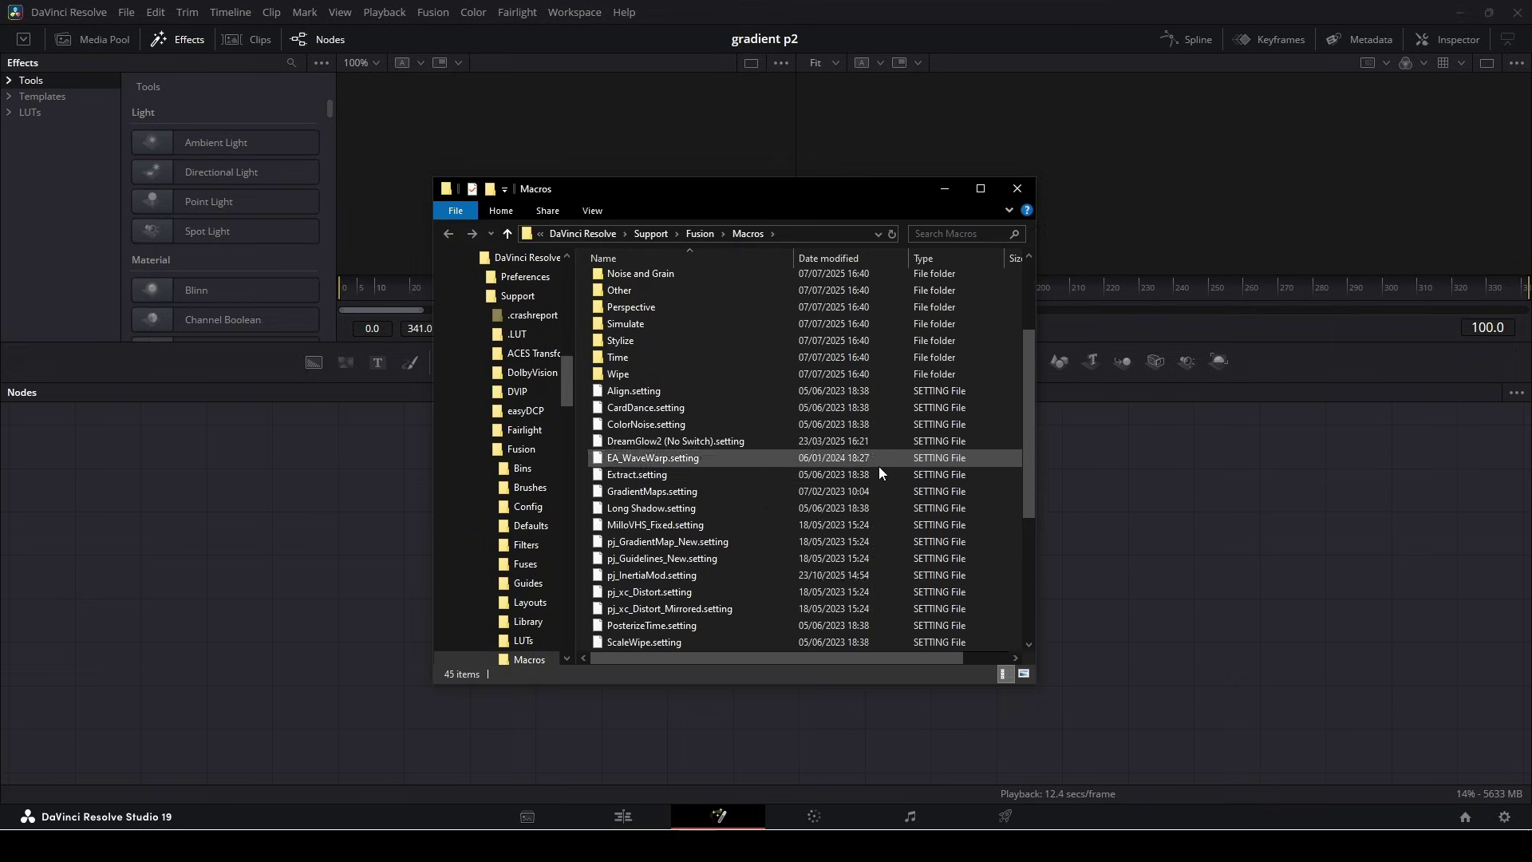
pyautogui.scroll(-5, 878, 465)
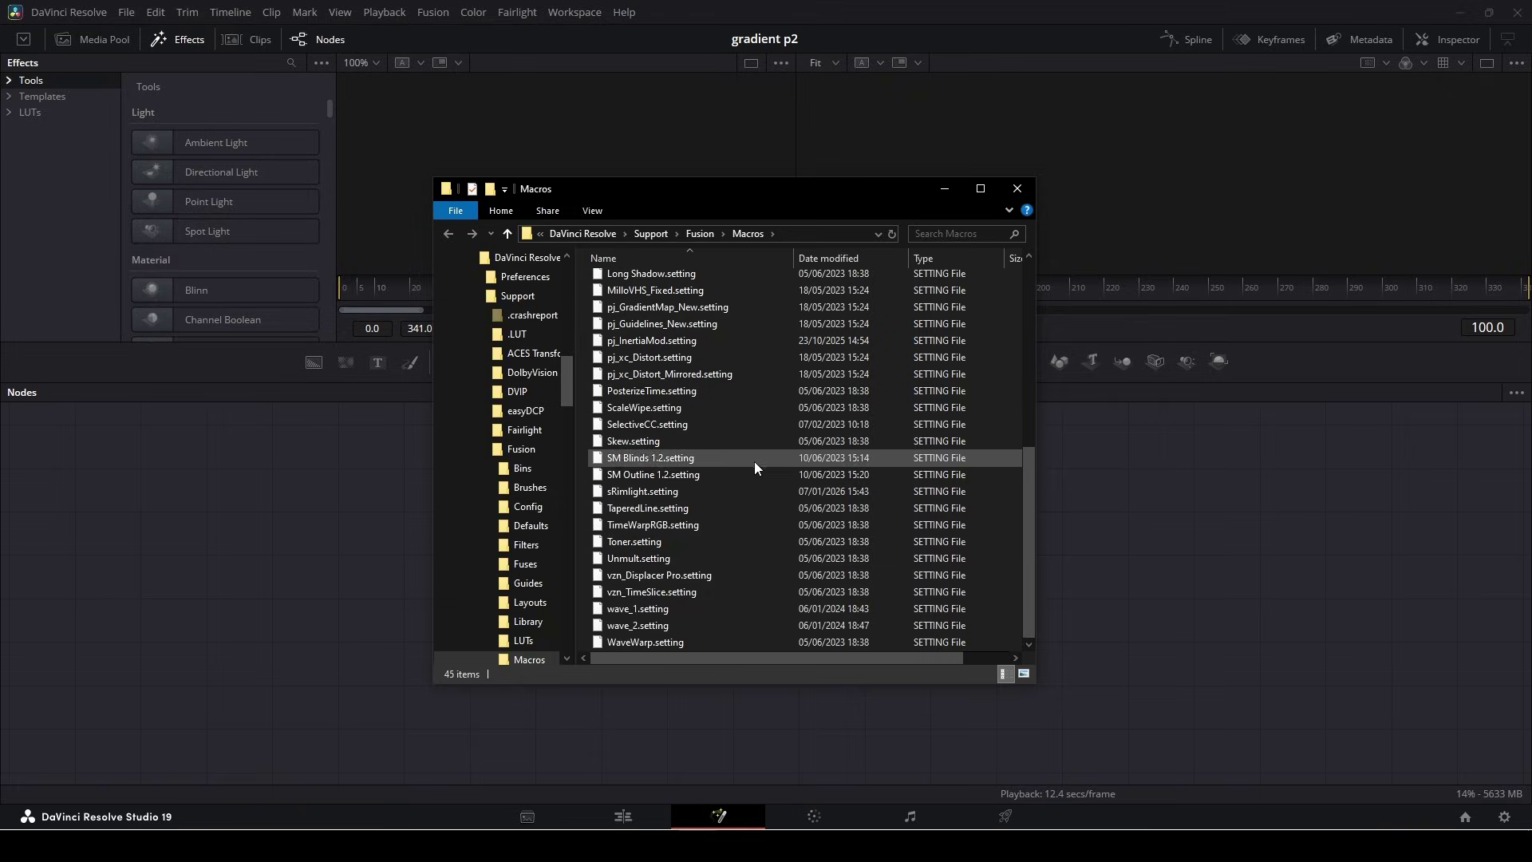
pyautogui.click(1017, 188)
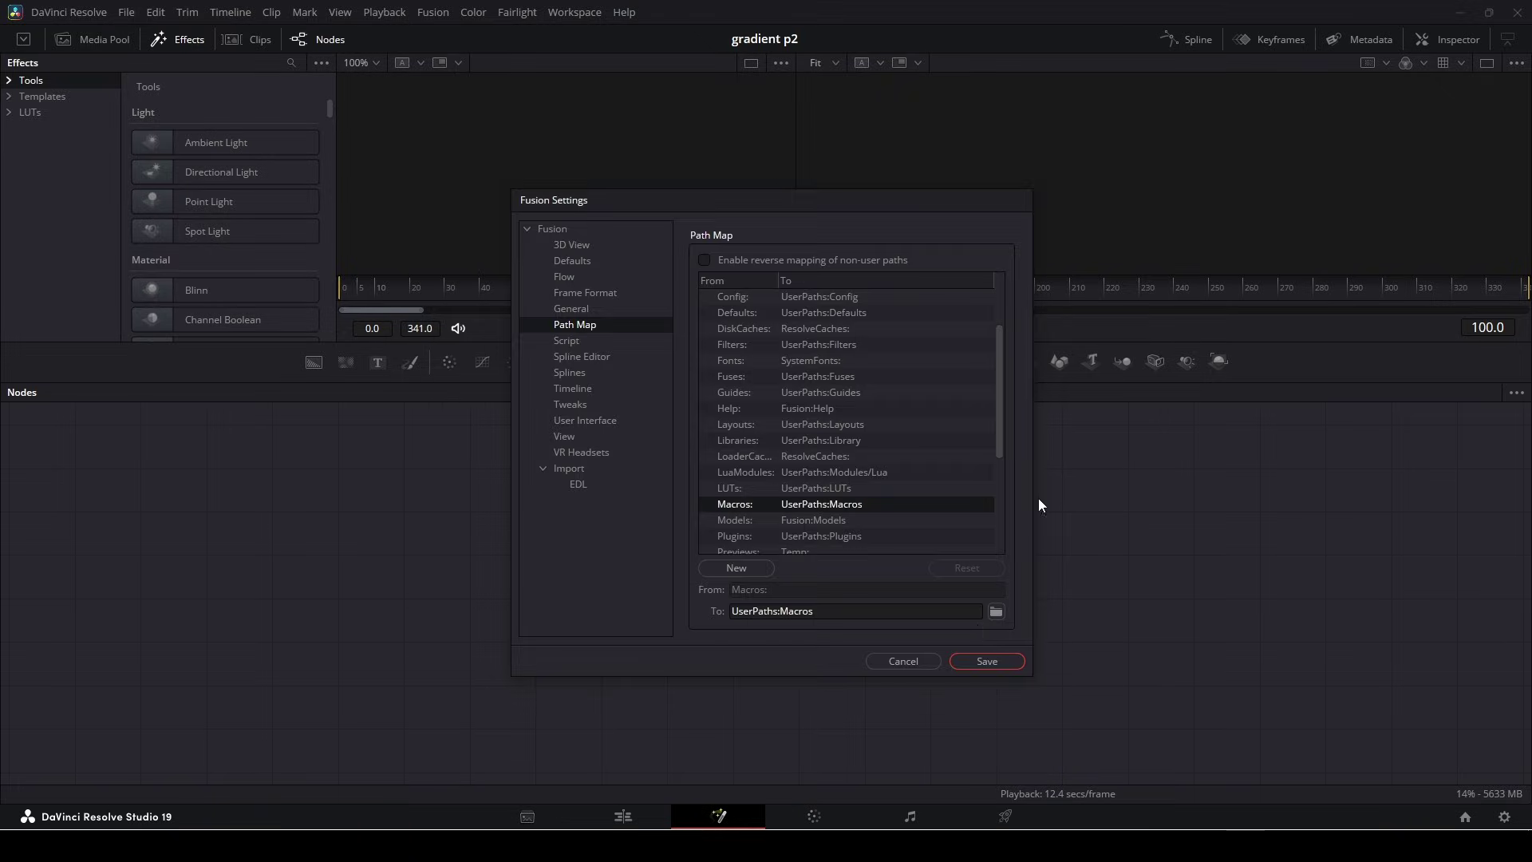
pyautogui.click(905, 662)
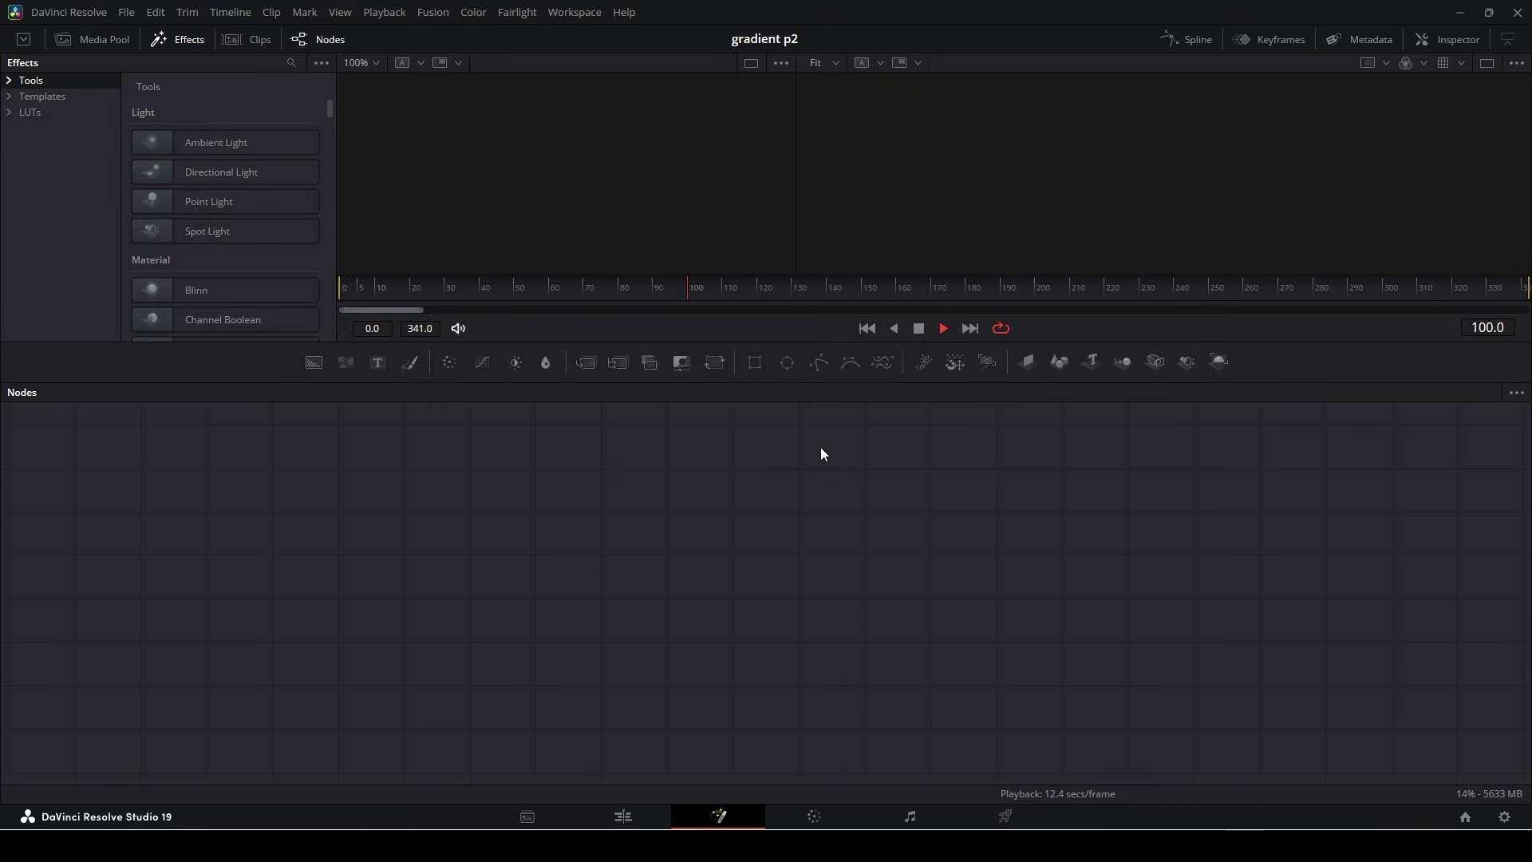
pyautogui.hotkey('shift', 'space')
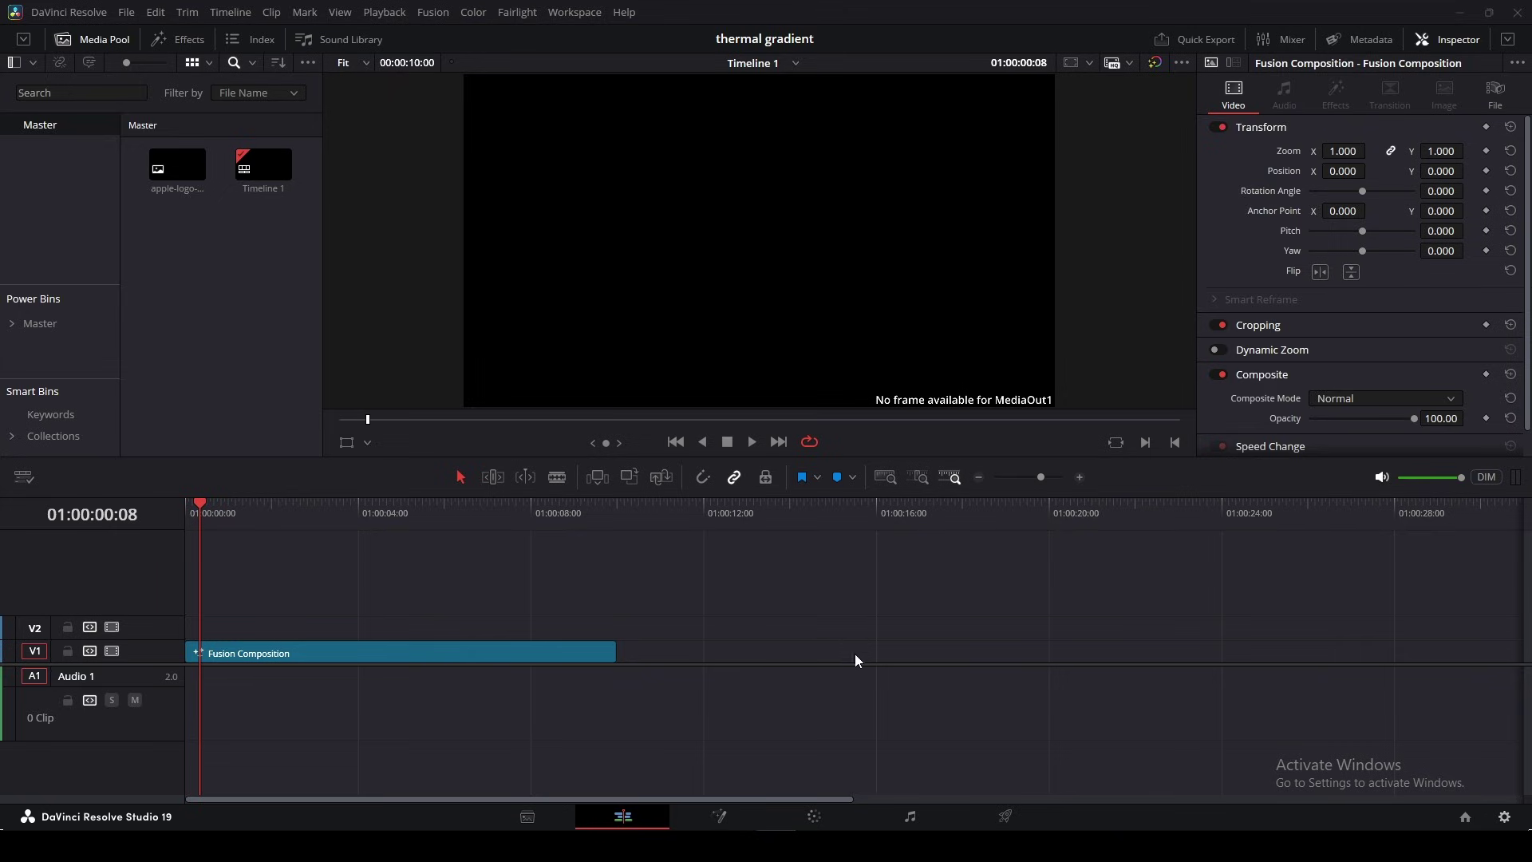
# Move the playhead to the end of the Fusion Composition clip at 01:00:10:00 to check its length
pyautogui.scroll(-4, 353, 560)
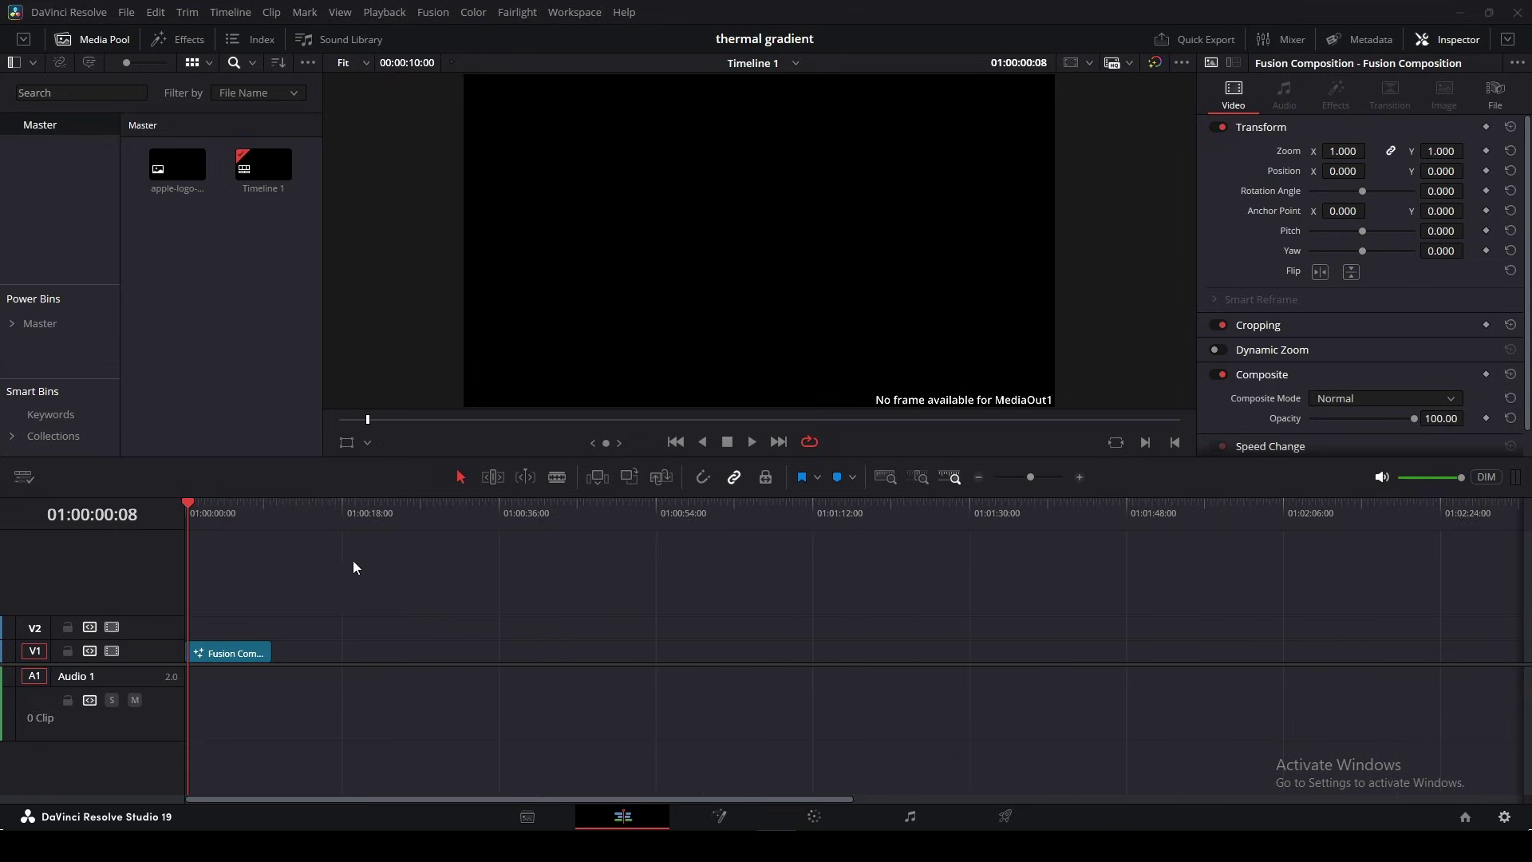
pyautogui.click(221, 657)
pyautogui.moveTo(200, 511); pyautogui.dragTo(271, 534)
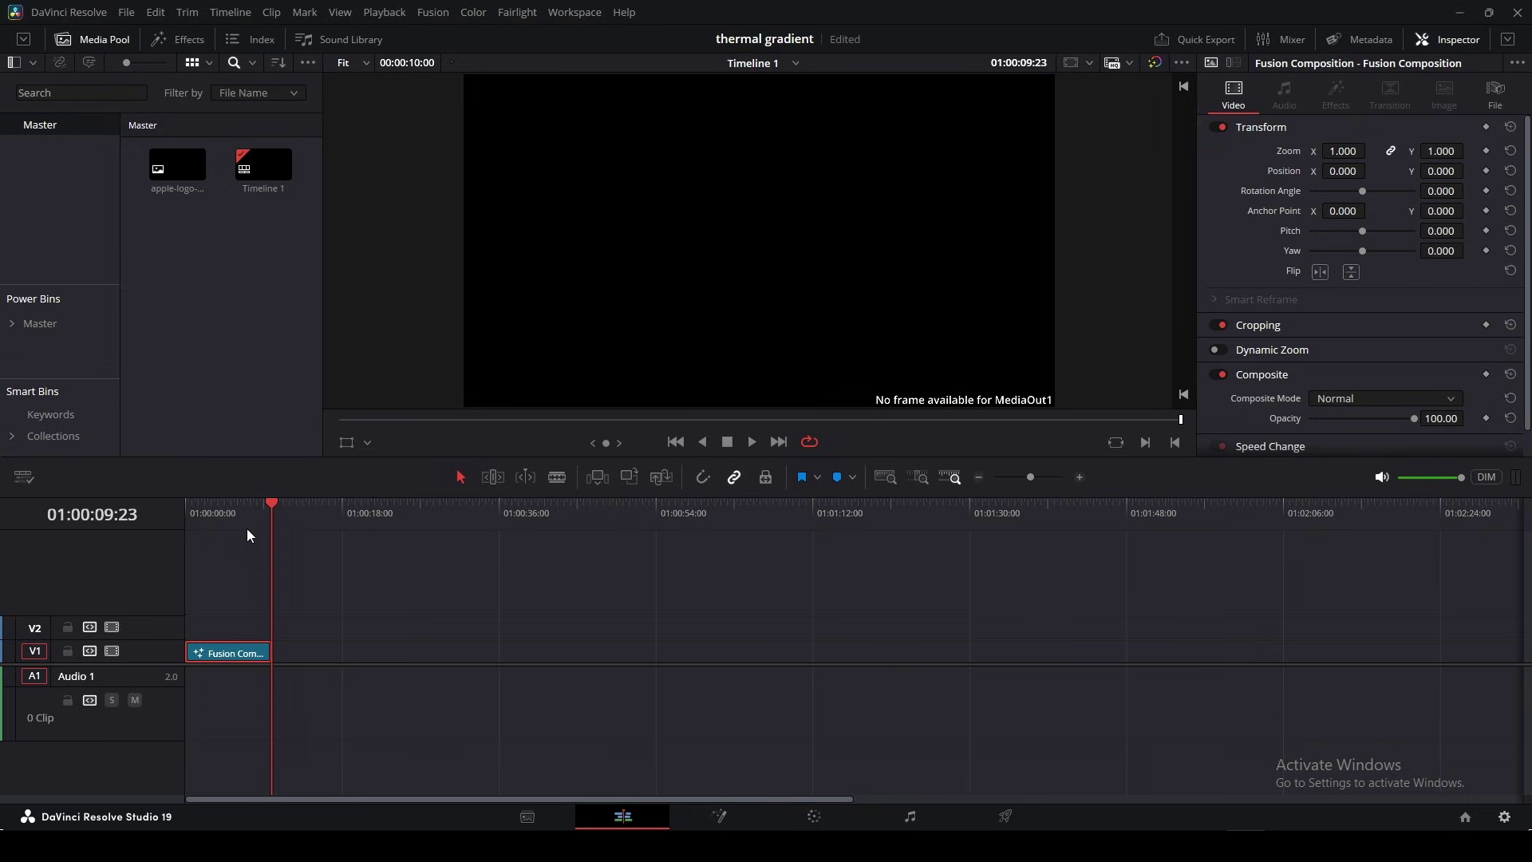
pyautogui.hotkey('ctrl', '=')
pyautogui.hotkey('ctrl', '=')
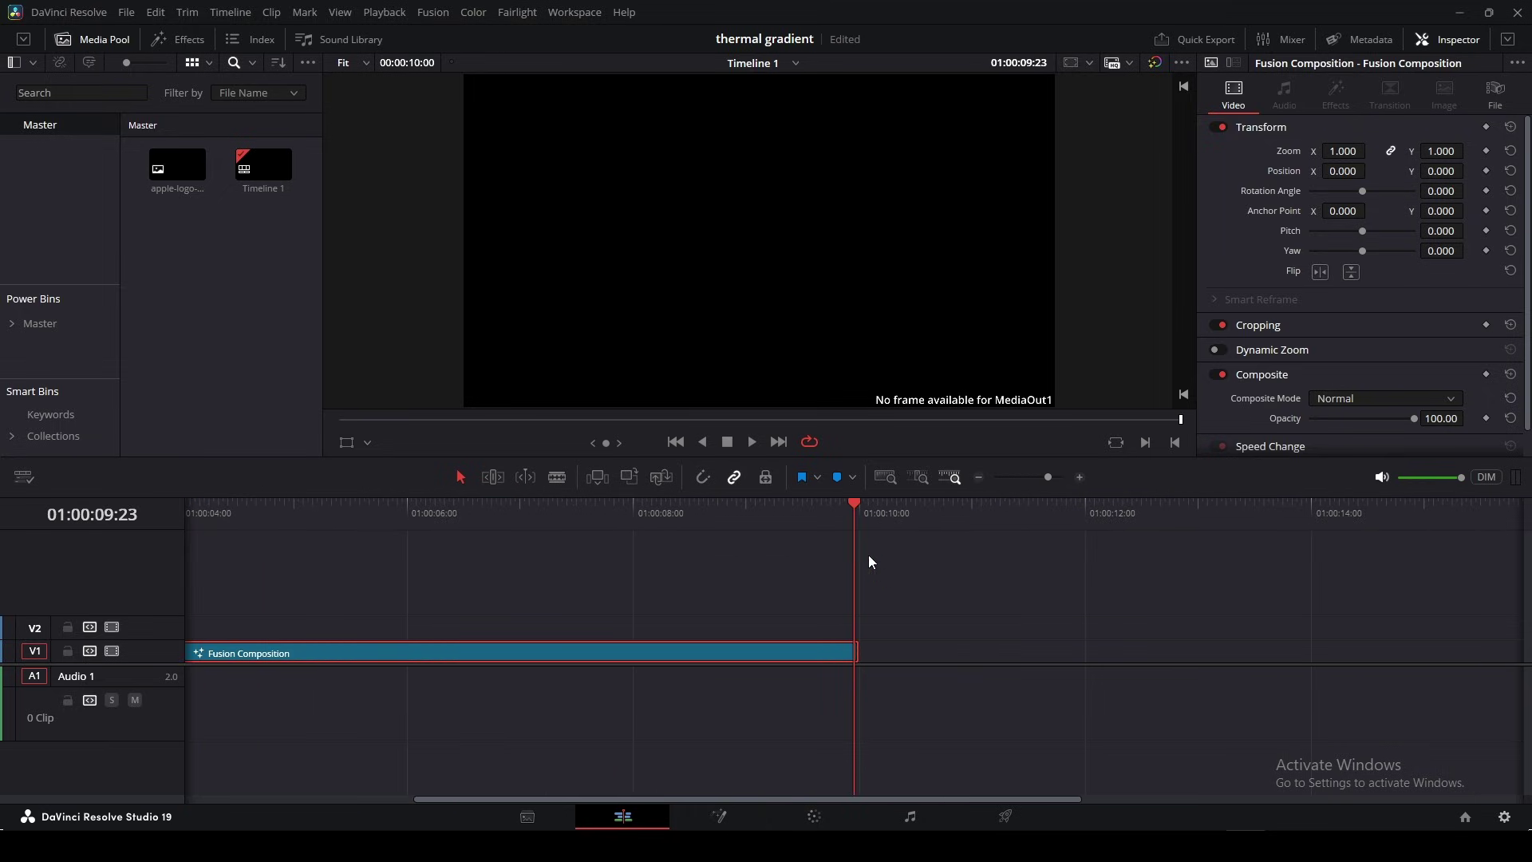
pyautogui.click(859, 519)
pyautogui.hotkey('ctrl', '-')
pyautogui.hotkey('ctrl', '-')
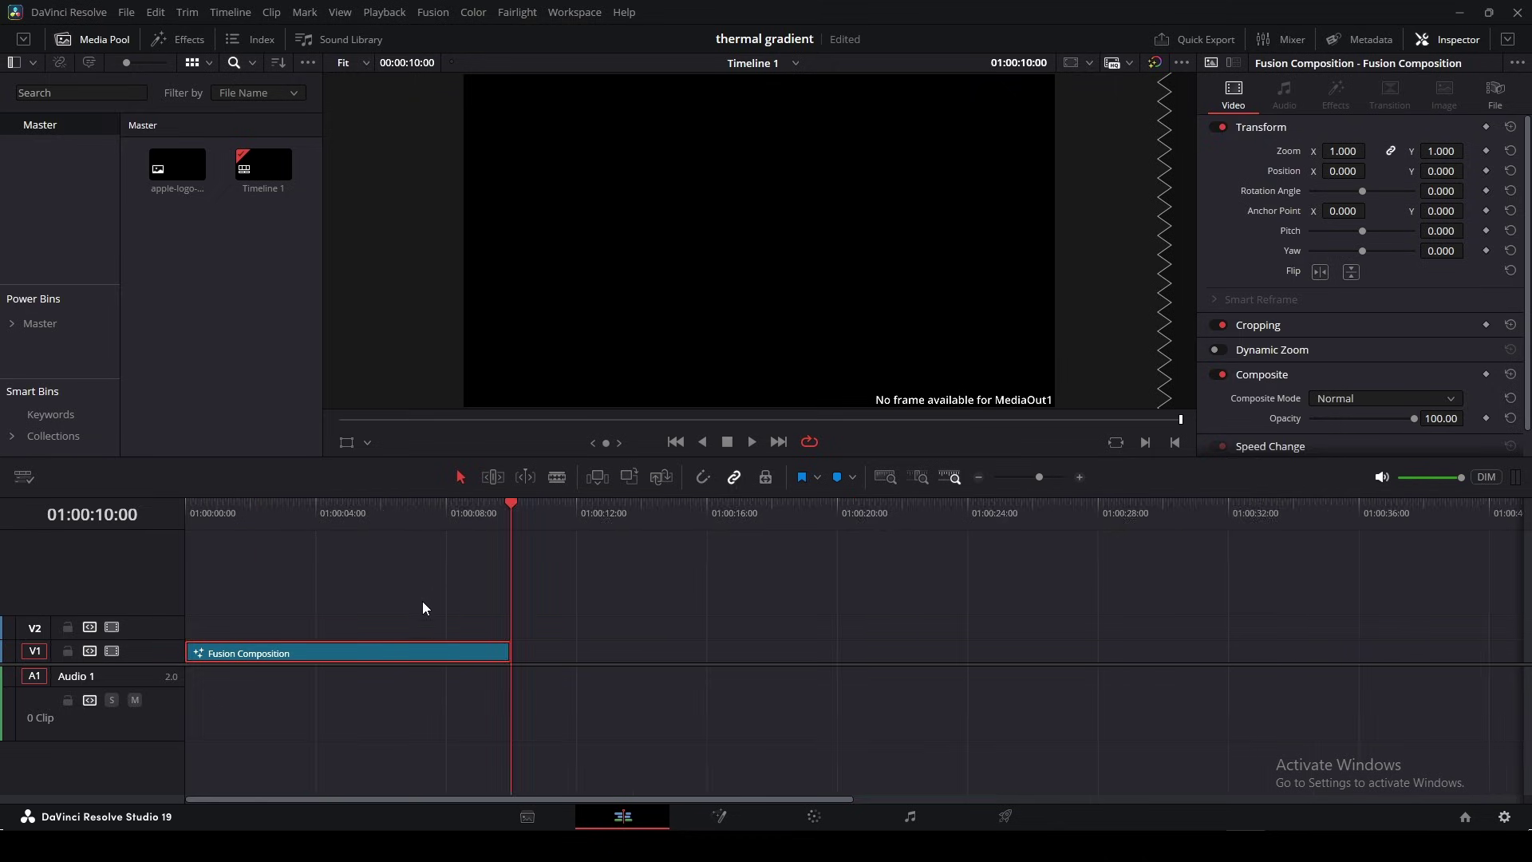
# Duplicate the Fusion Composition clip three times along track V1, leaving gaps between the copies
pyautogui.click(314, 653)
pyautogui.click(224, 653)
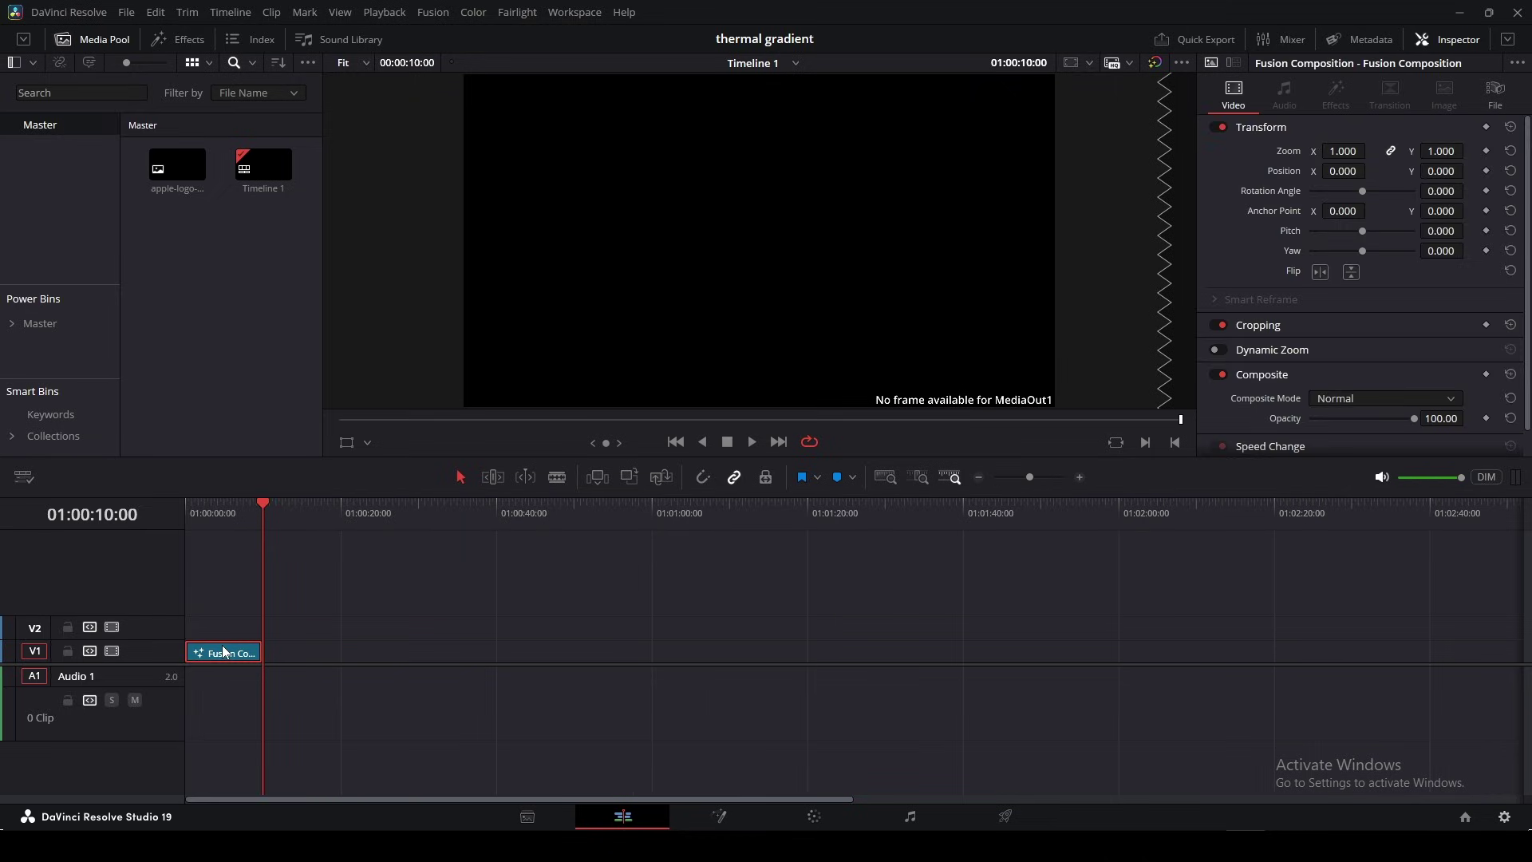
pyautogui.moveTo(225, 652); pyautogui.dragTo(568, 659)
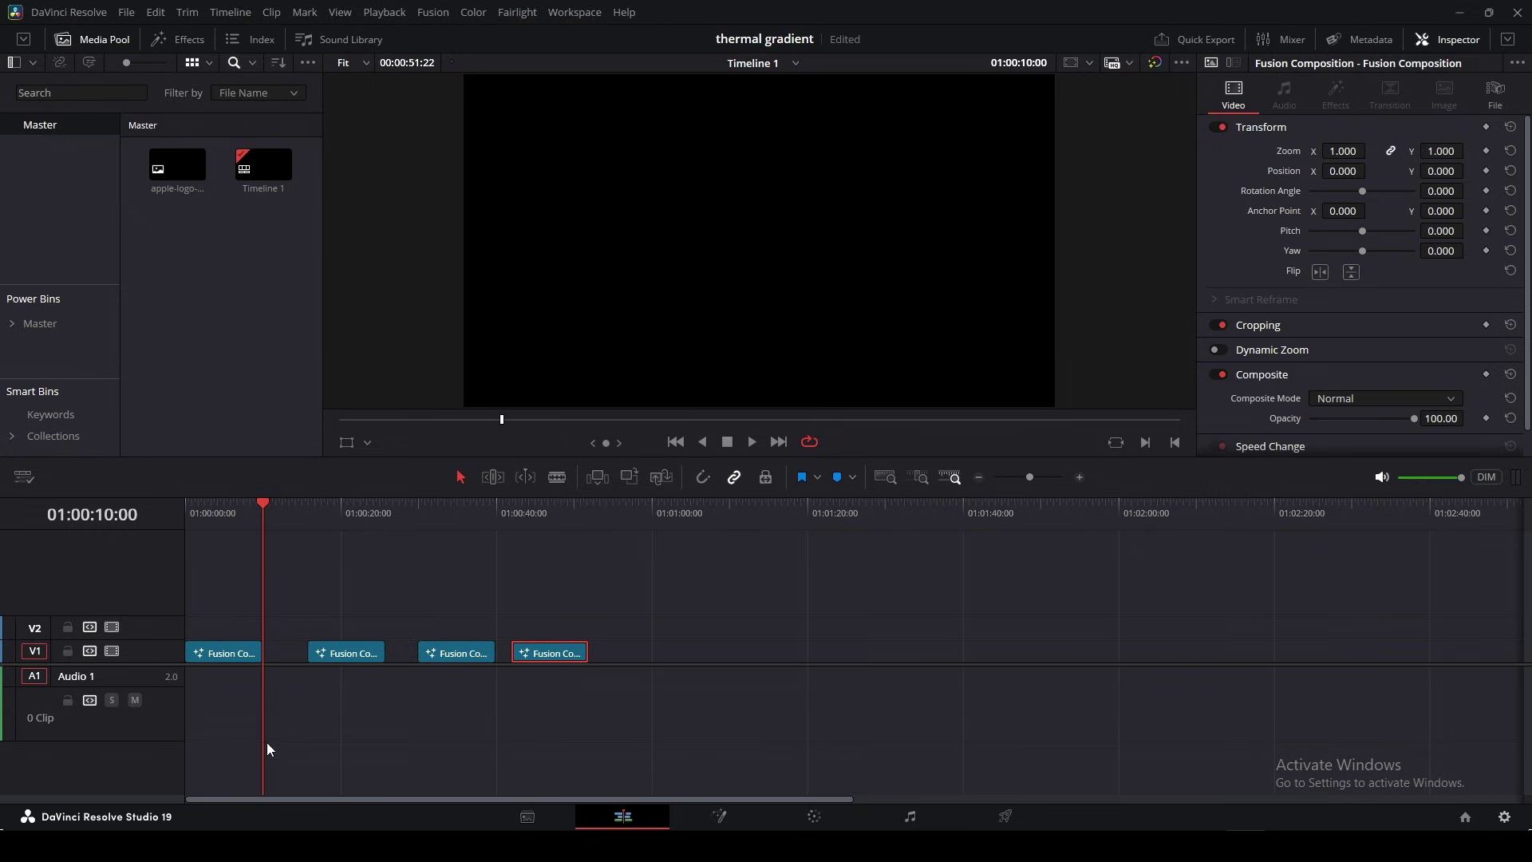
pyautogui.click(513, 588)
pyautogui.click(227, 652)
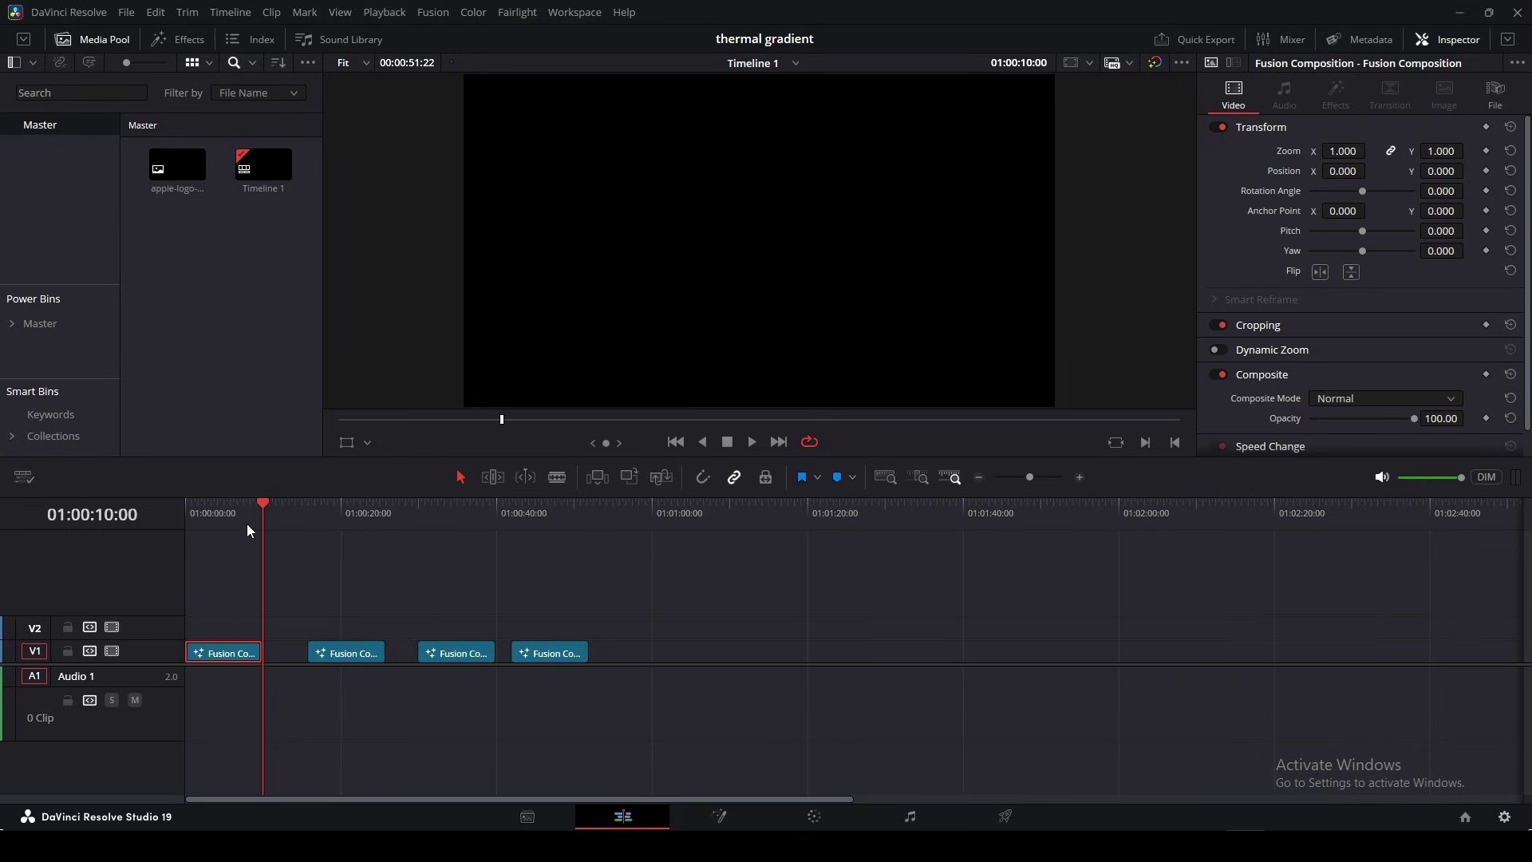
pyautogui.moveTo(336, 601); pyautogui.dragTo(582, 667)
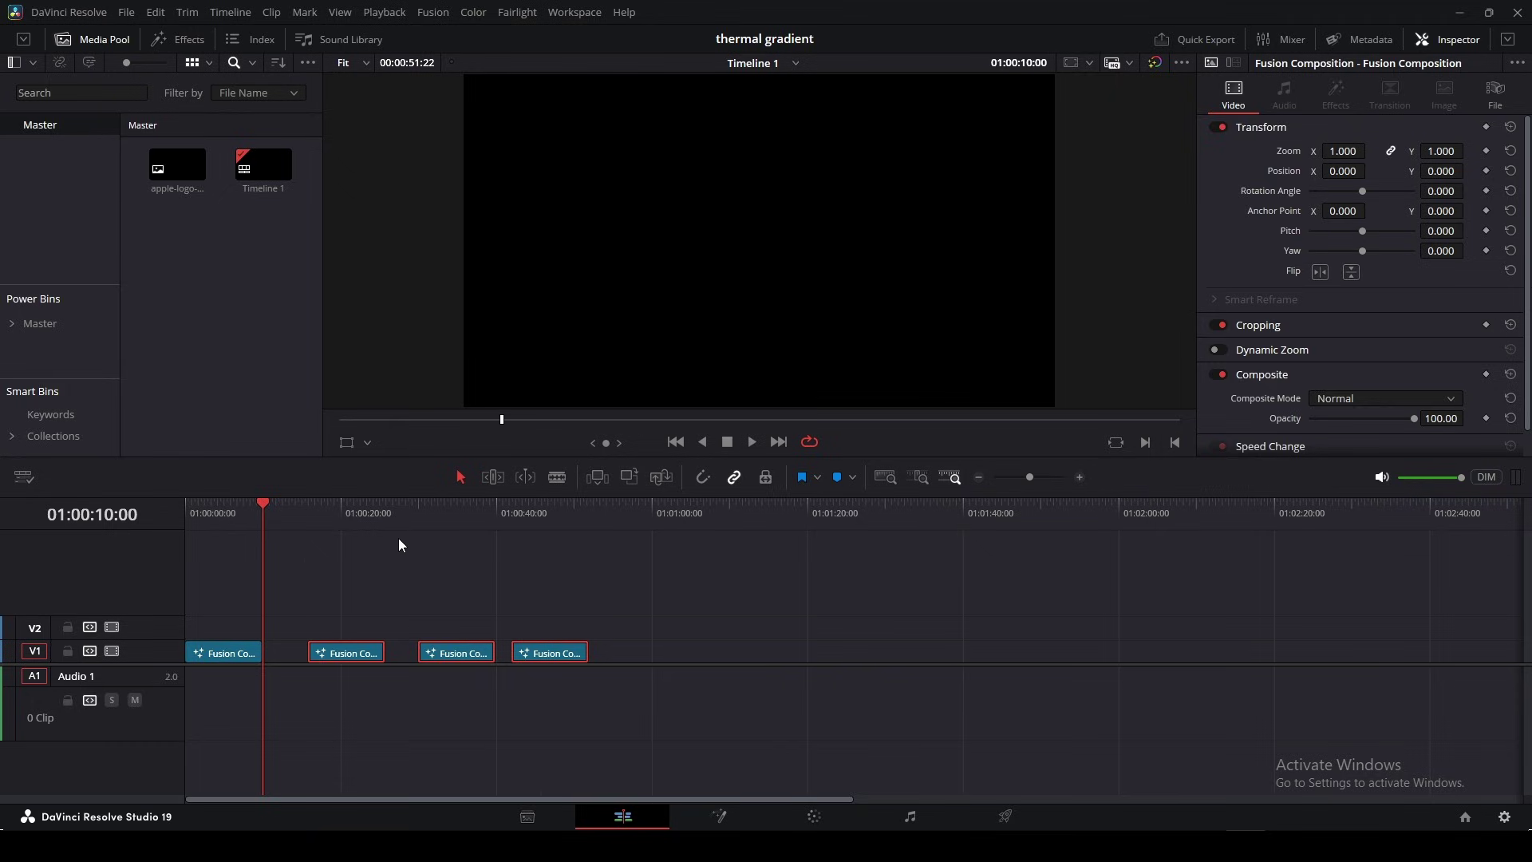
pyautogui.click(695, 621)
# Place the playhead at 01:00:21:03 over the second composition clip and open that clip on the Fusion page
pyautogui.click(352, 655)
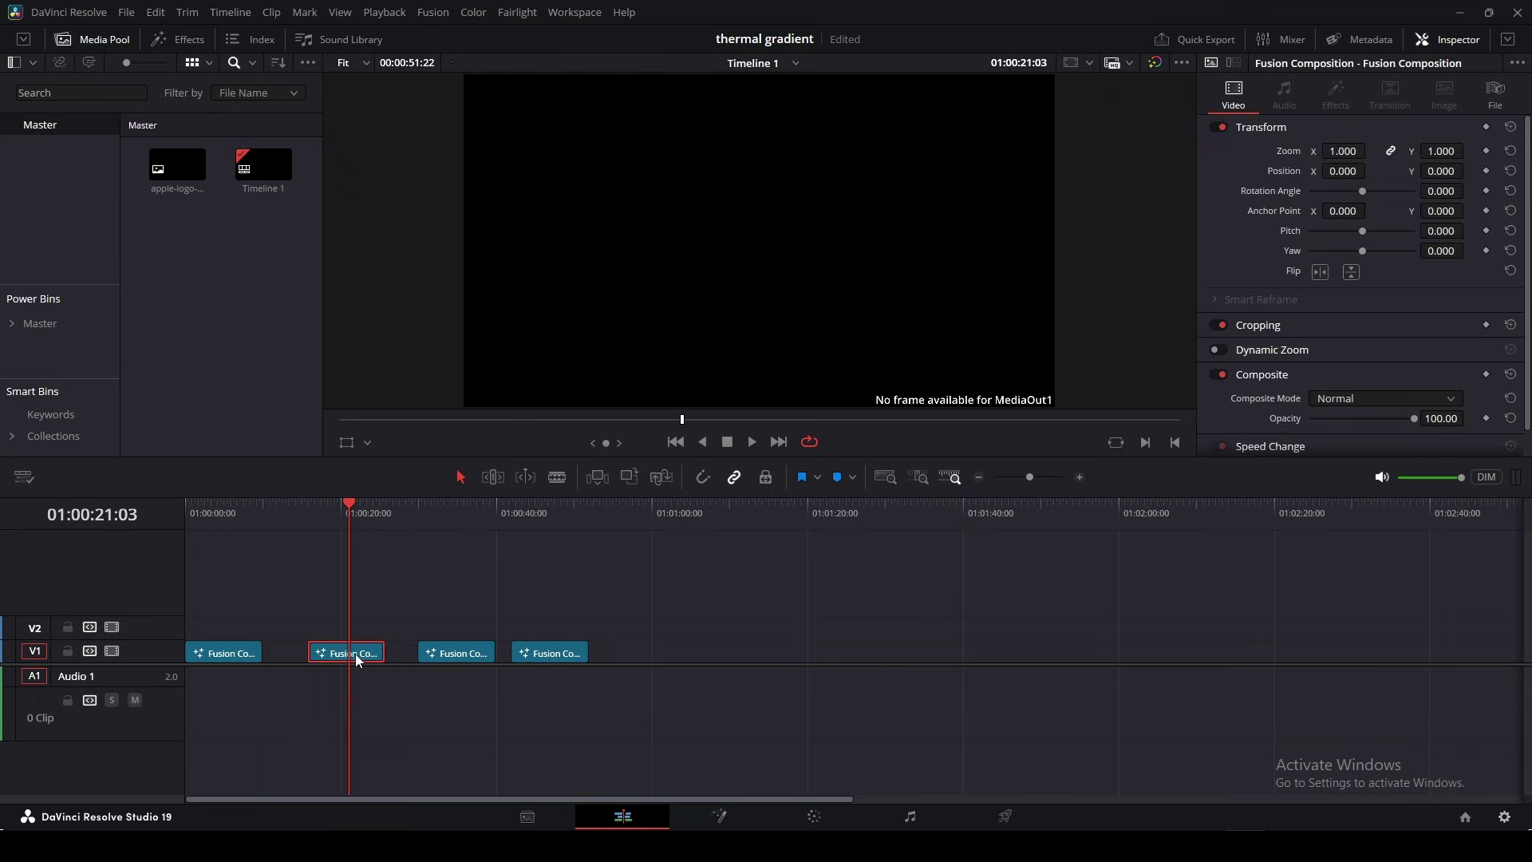
pyautogui.hotkey('shift', '5')
pyautogui.moveTo(375, 636); pyautogui.dragTo(834, 637)
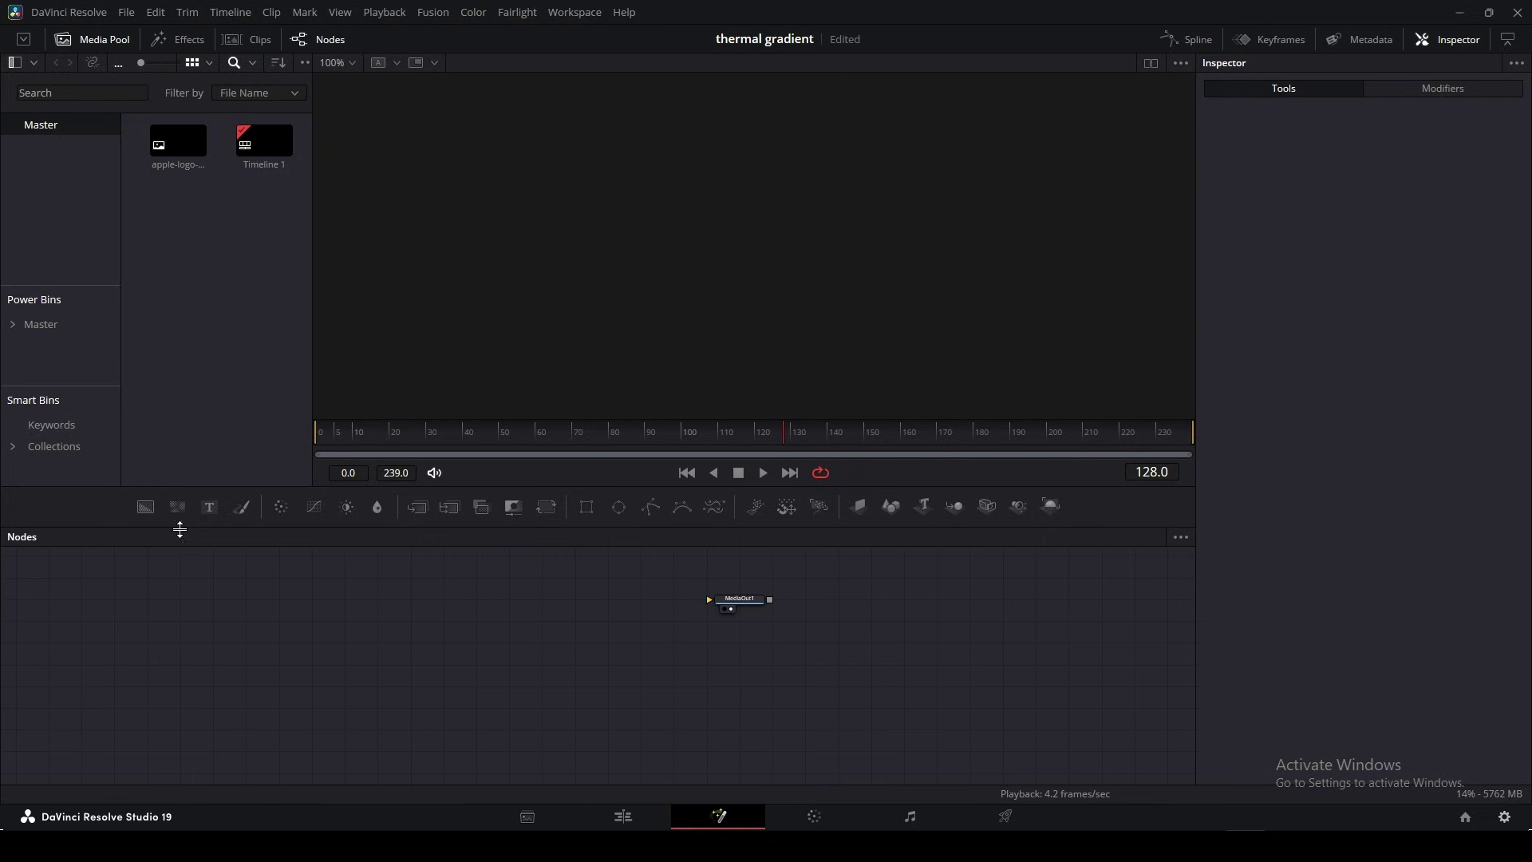
# Add a Background node feeding MediaOut1 and set its alpha to 0
pyautogui.moveTo(145, 507); pyautogui.dragTo(762, 598)
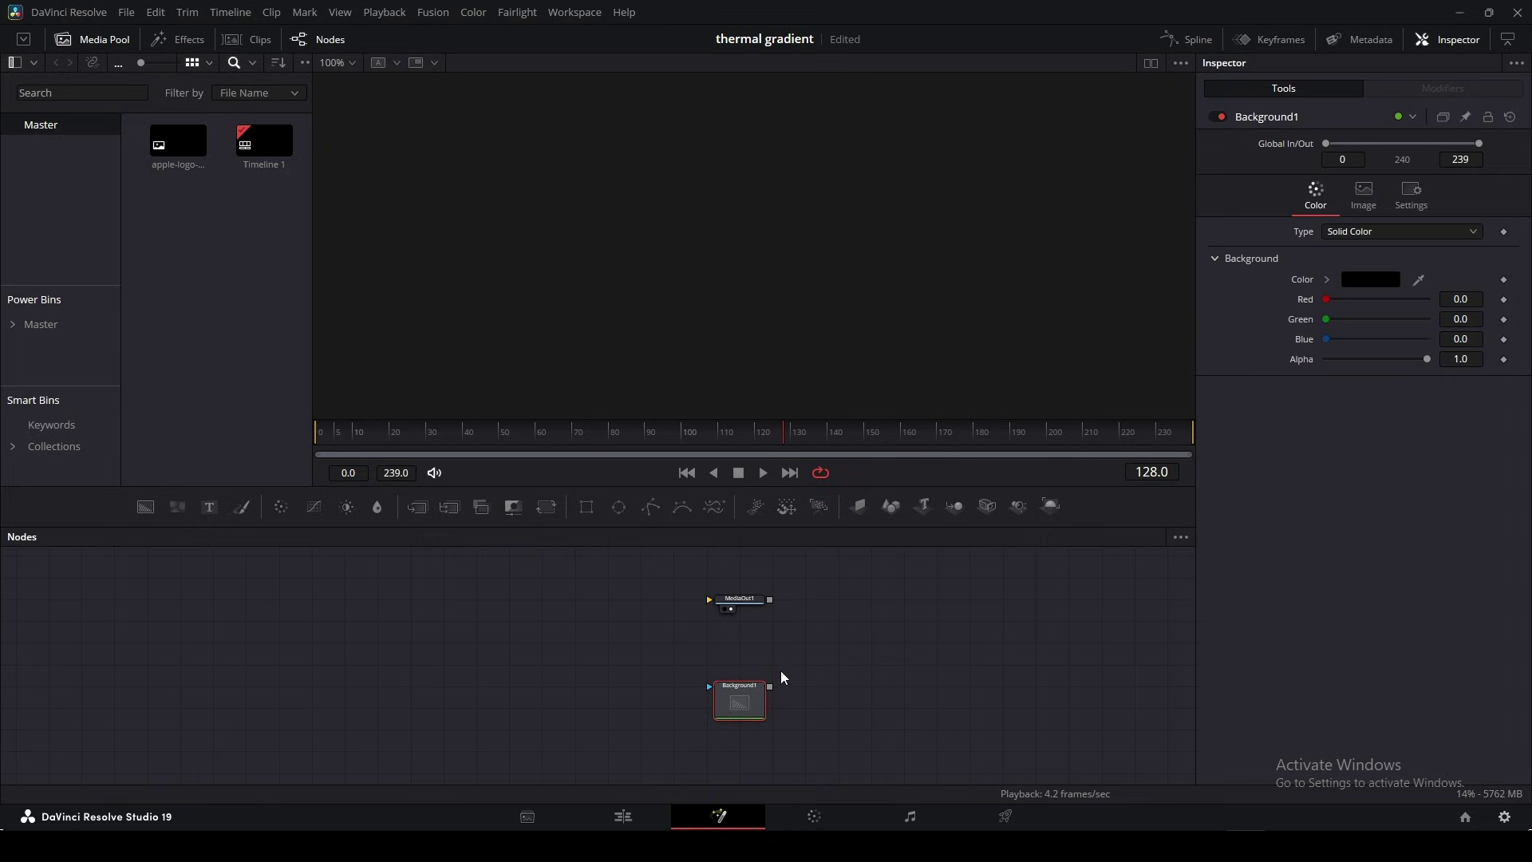
pyautogui.moveTo(750, 716); pyautogui.dragTo(748, 737)
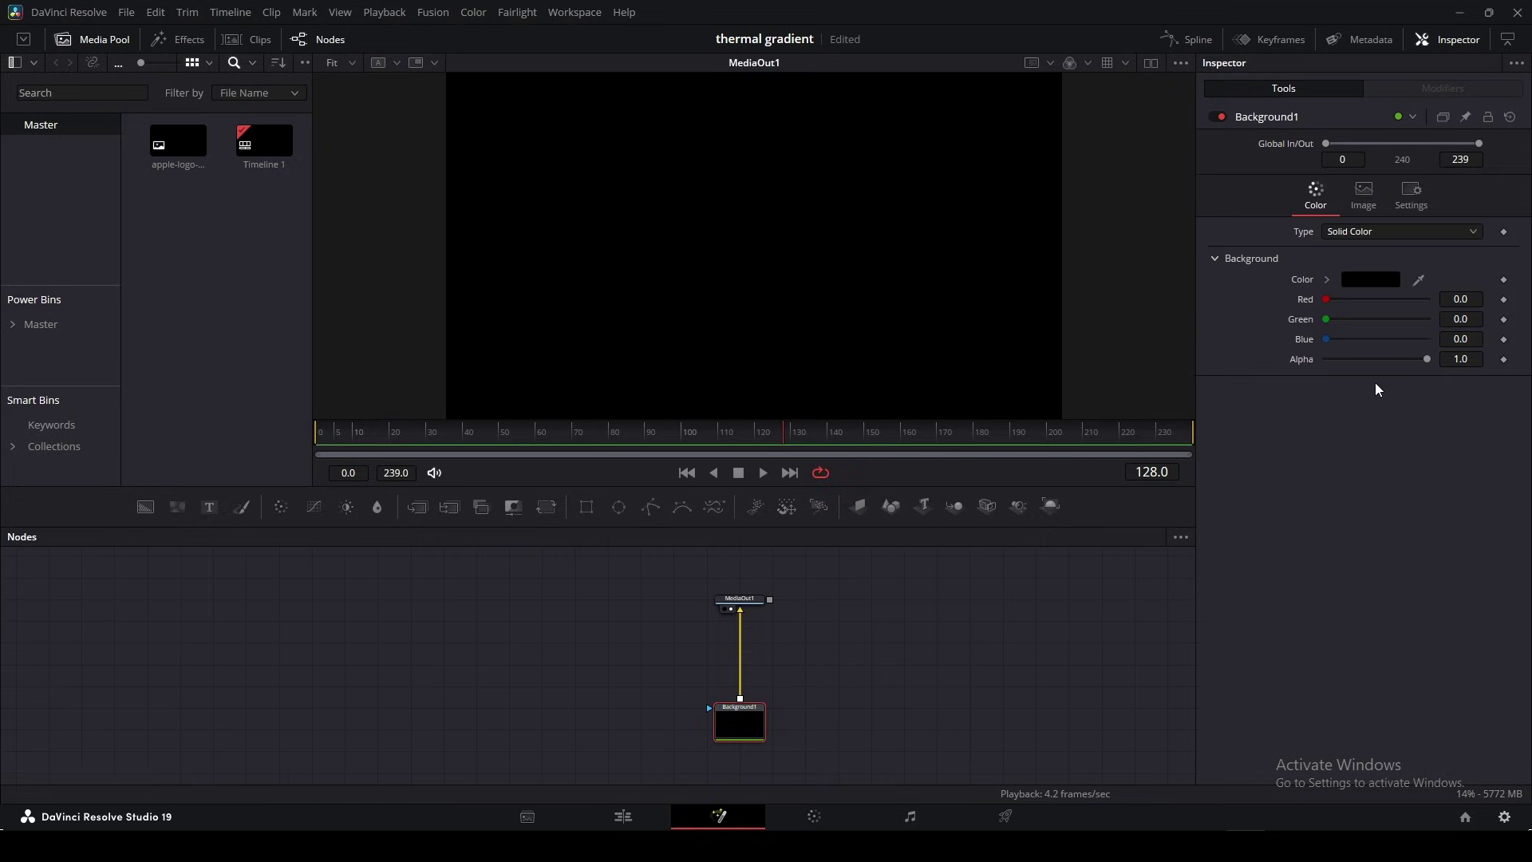
pyautogui.moveTo(1428, 358); pyautogui.dragTo(1324, 359)
# Merge the apple logo image over the transparent background and insert a Transform node after the image
pyautogui.moveTo(177, 138); pyautogui.dragTo(744, 644)
pyautogui.moveTo(379, 624); pyautogui.dragTo(474, 657)
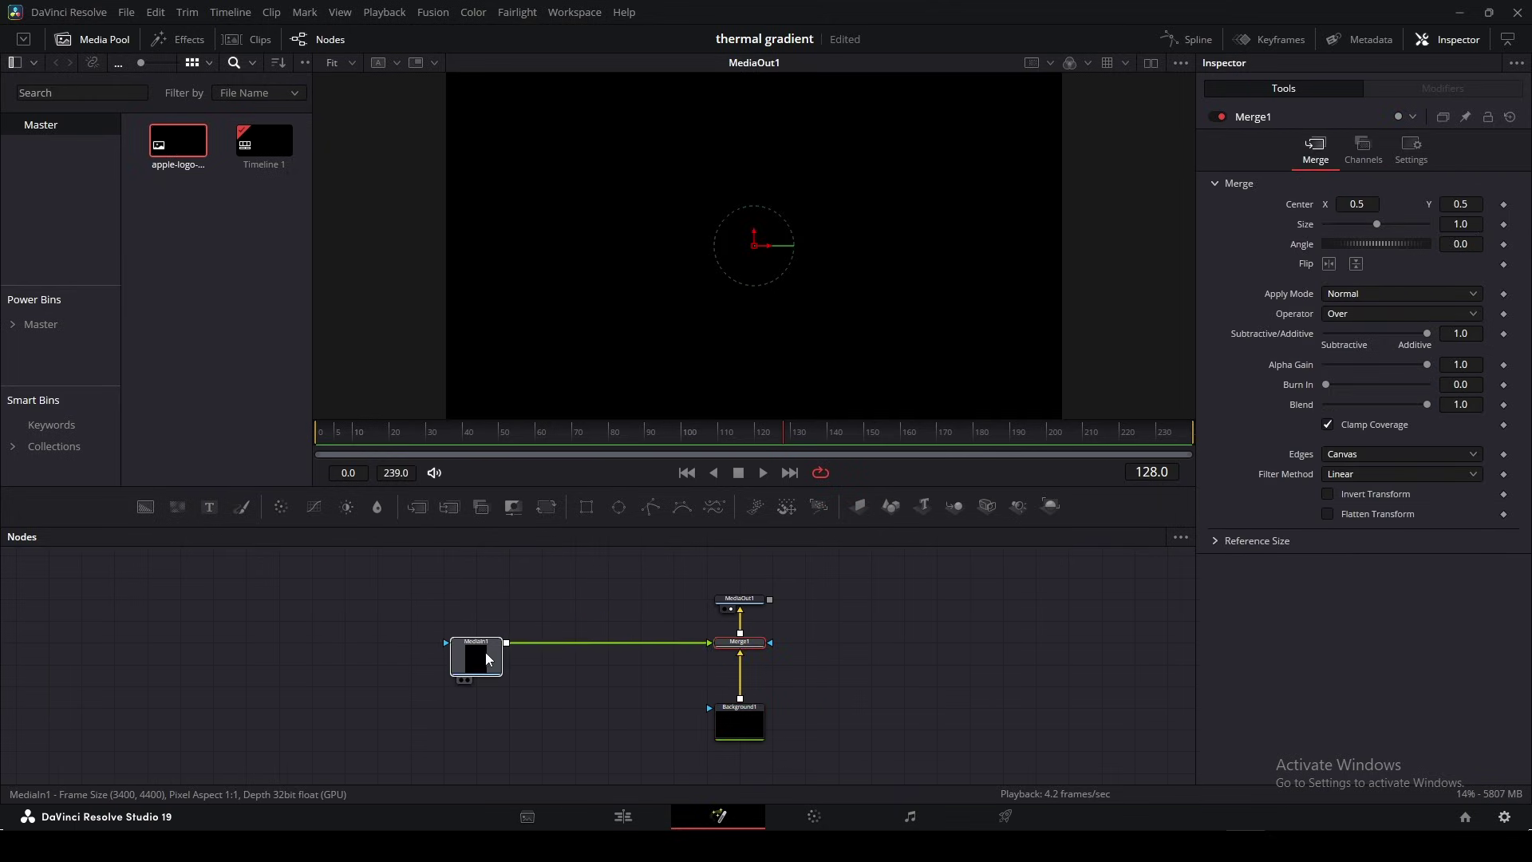
pyautogui.click(547, 506)
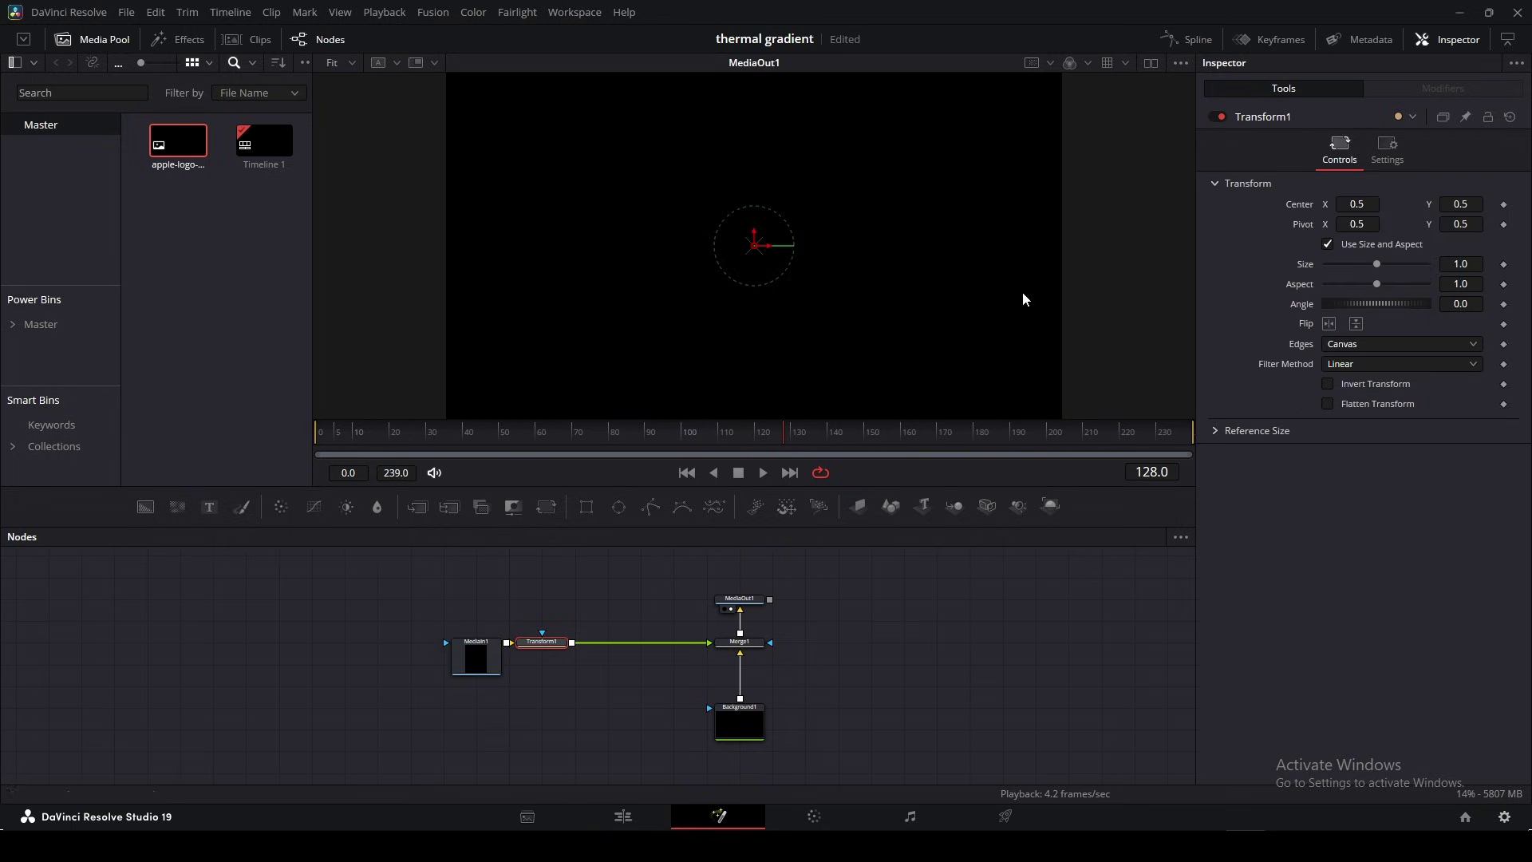
# Scale the apple logo down by setting the Transform size to 0.153 so it fits inside the frame
pyautogui.moveTo(1472, 262); pyautogui.dragTo(1348, 262)
pyautogui.scroll(-2, 493, 214)
pyautogui.scroll(1, 600, 225)
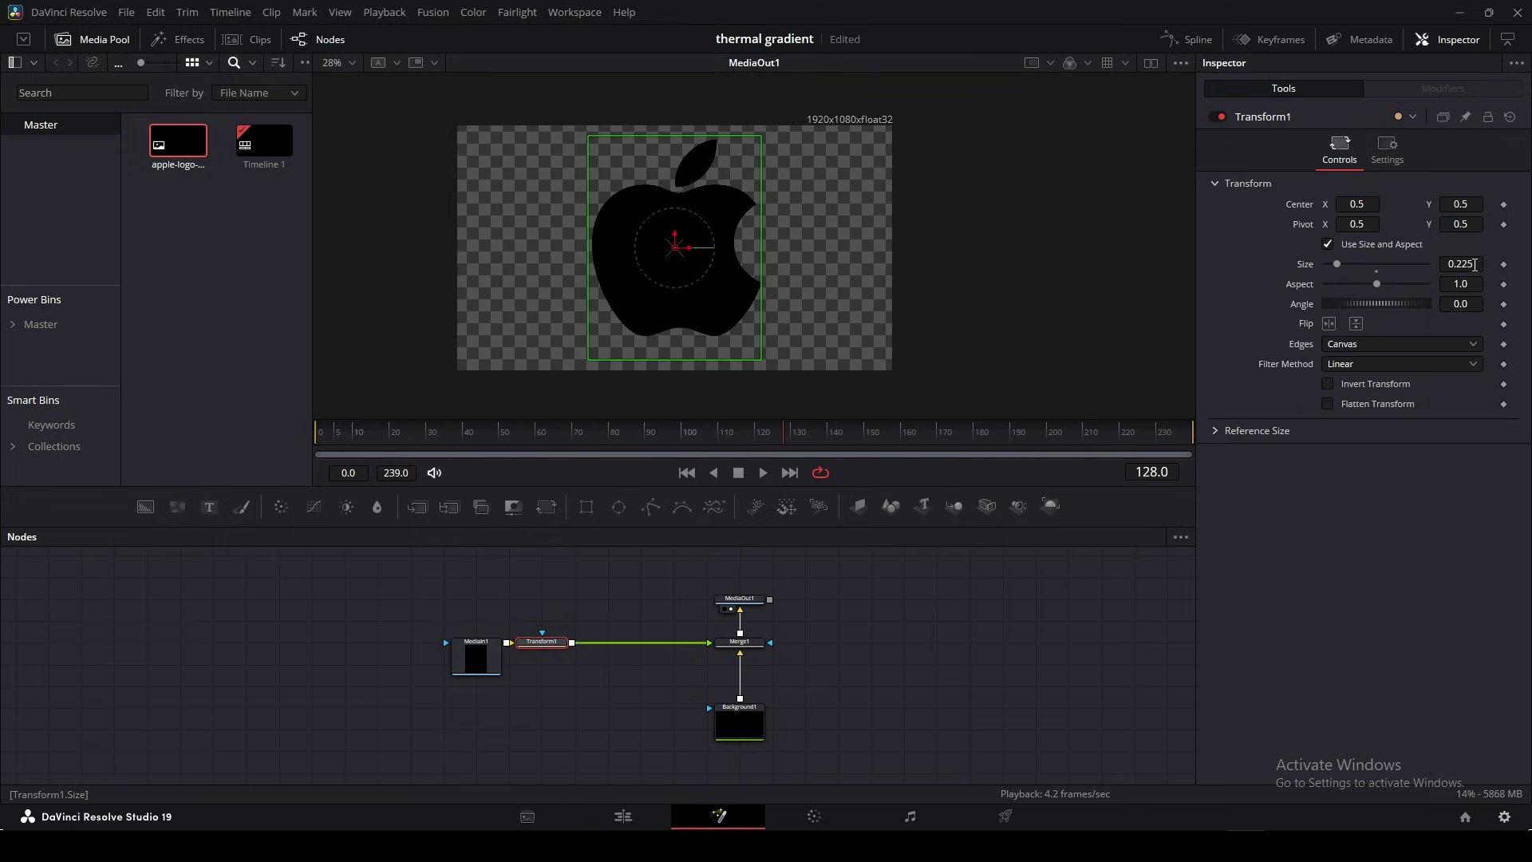
pyautogui.moveTo(1461, 264); pyautogui.dragTo(1449, 264)
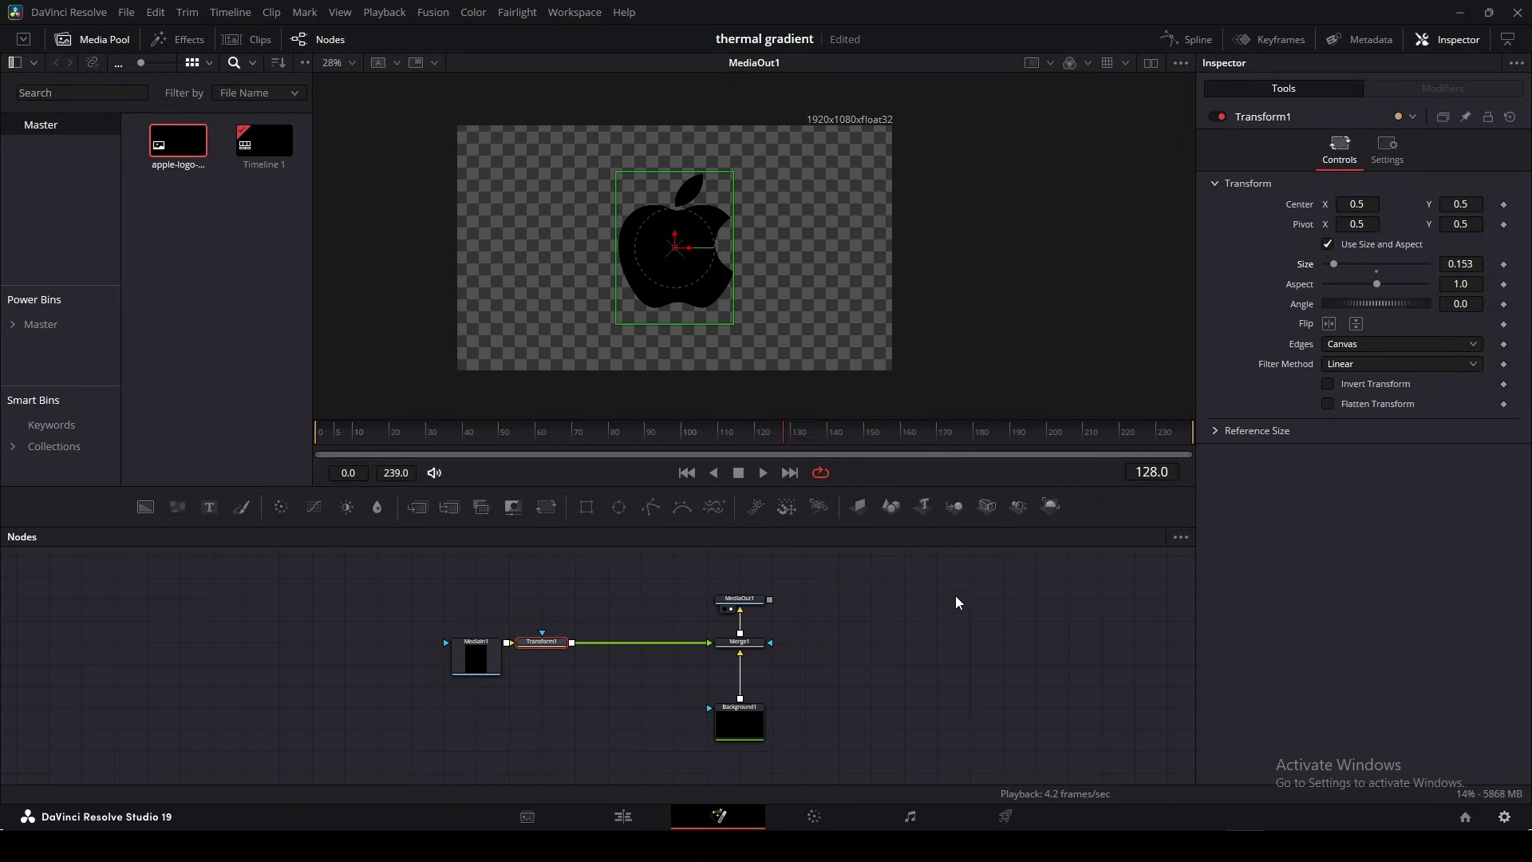
pyautogui.click(955, 595)
pyautogui.scroll(1, 686, 259)
# Return to the Edit page and turn on the display of stacked timelines
pyautogui.click(610, 814)
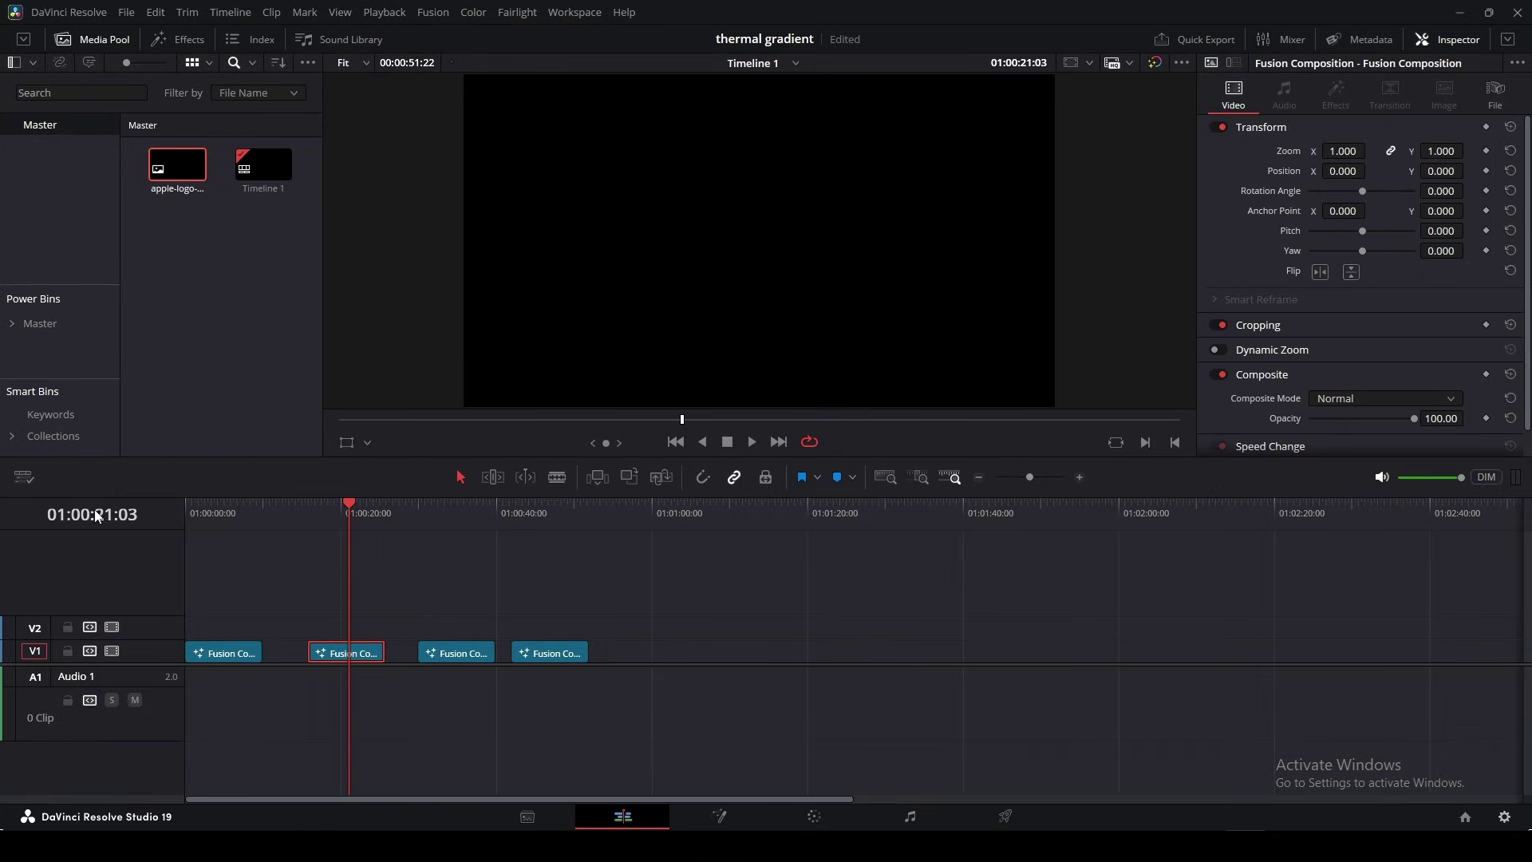
pyautogui.click(23, 477)
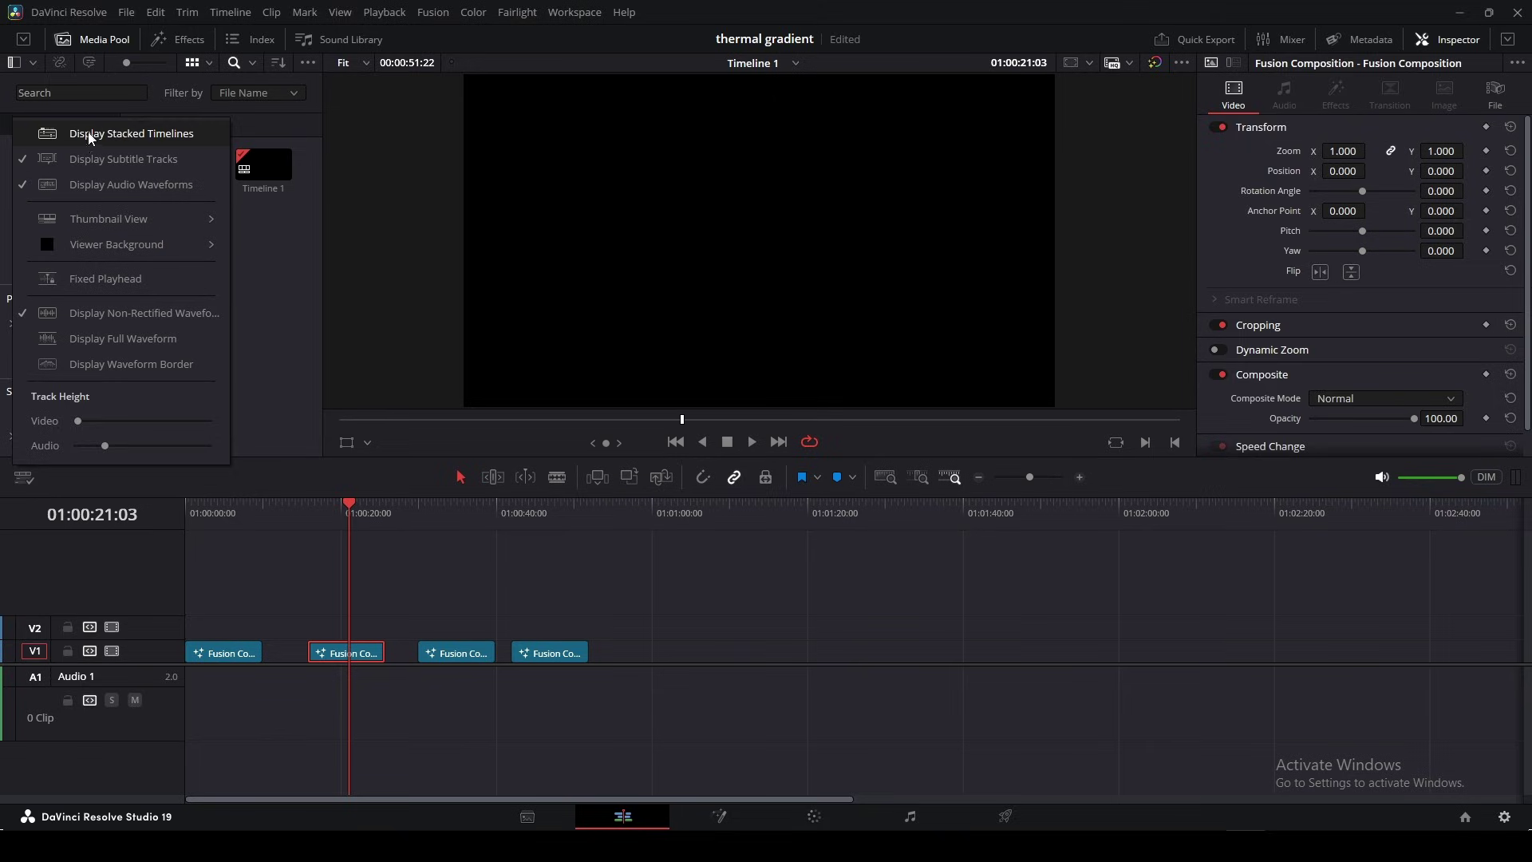
pyautogui.click(134, 136)
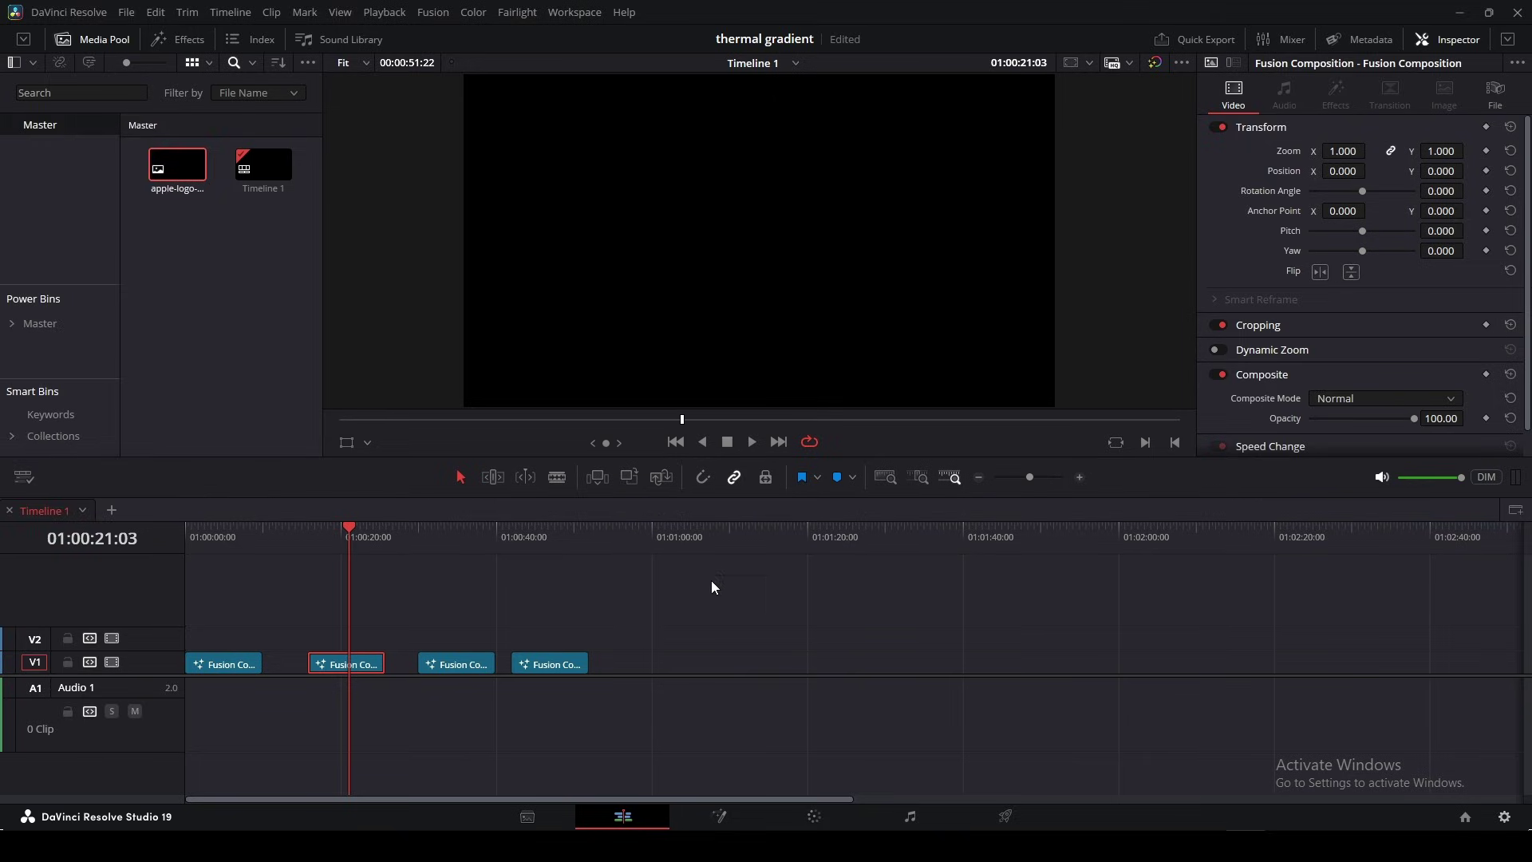
# Turn the second Fusion composition clip into a compound clip named "logo"
pyautogui.hotkey('alt', 'g')
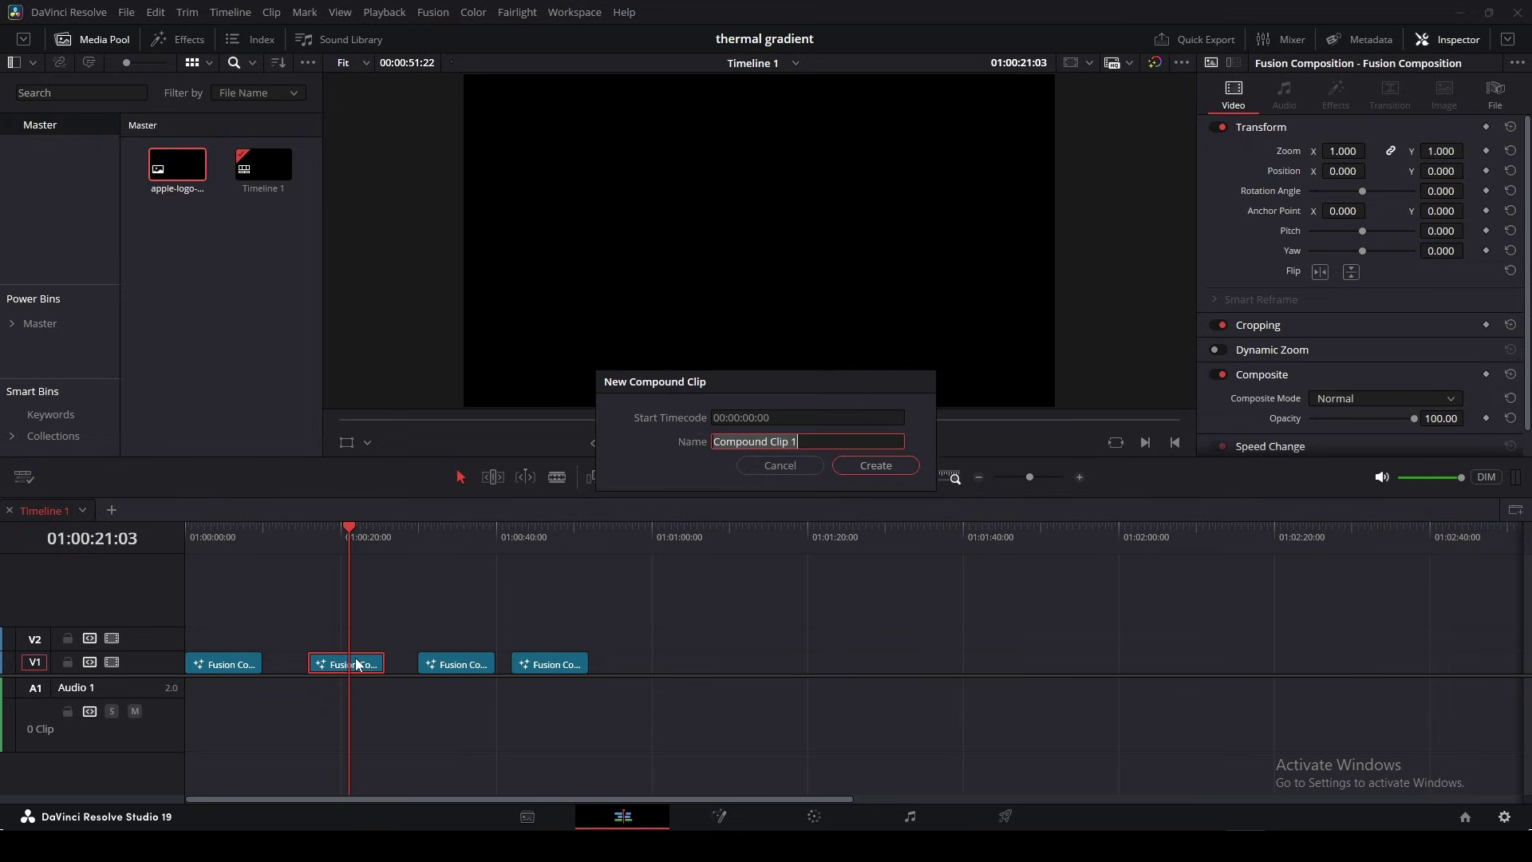
pyautogui.press('End')
pyautogui.write('logo')
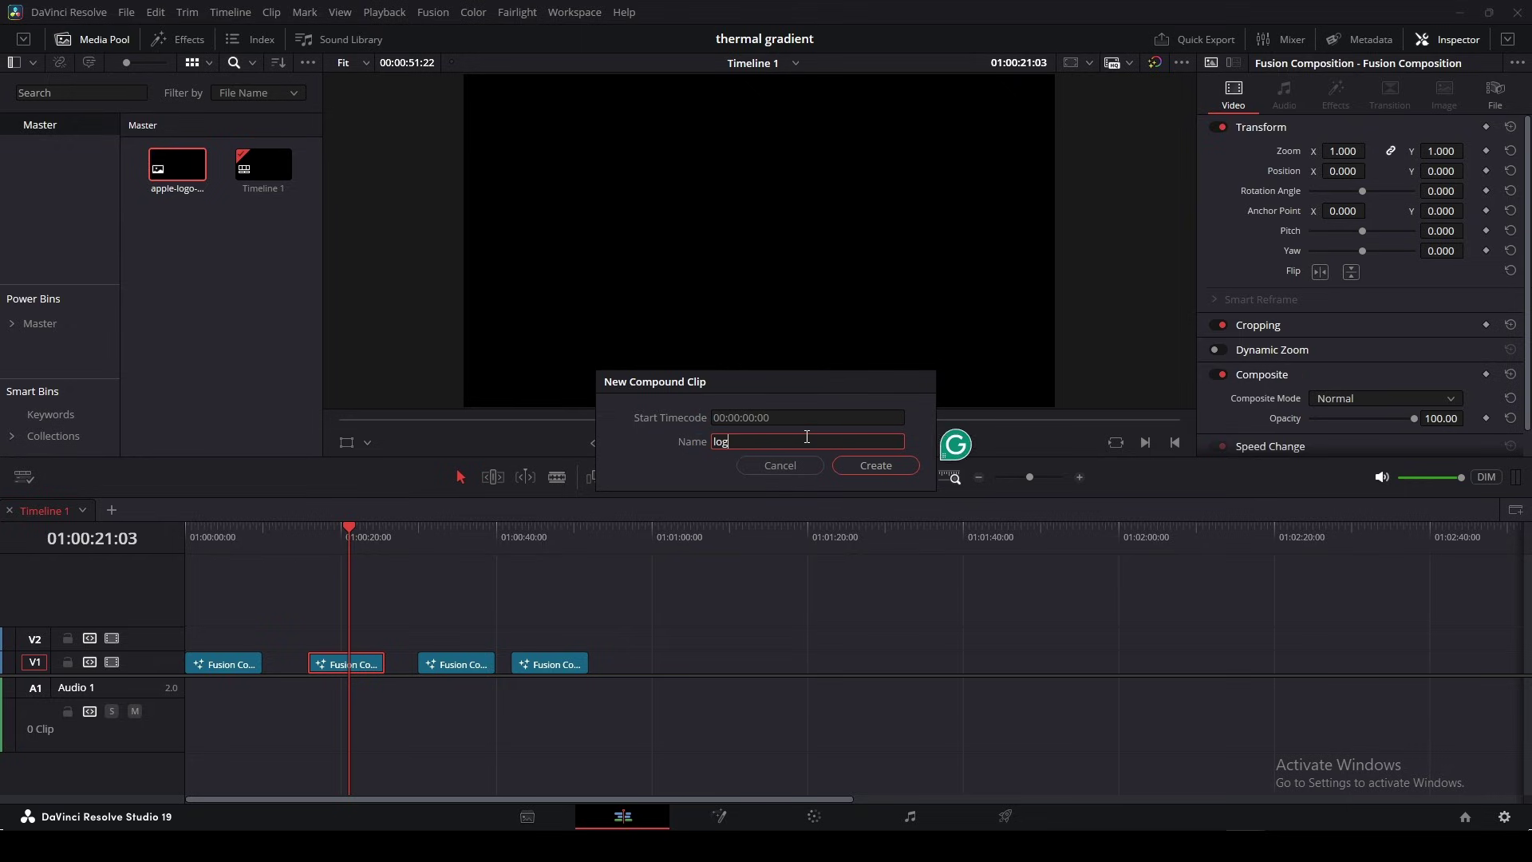
pyautogui.click(882, 465)
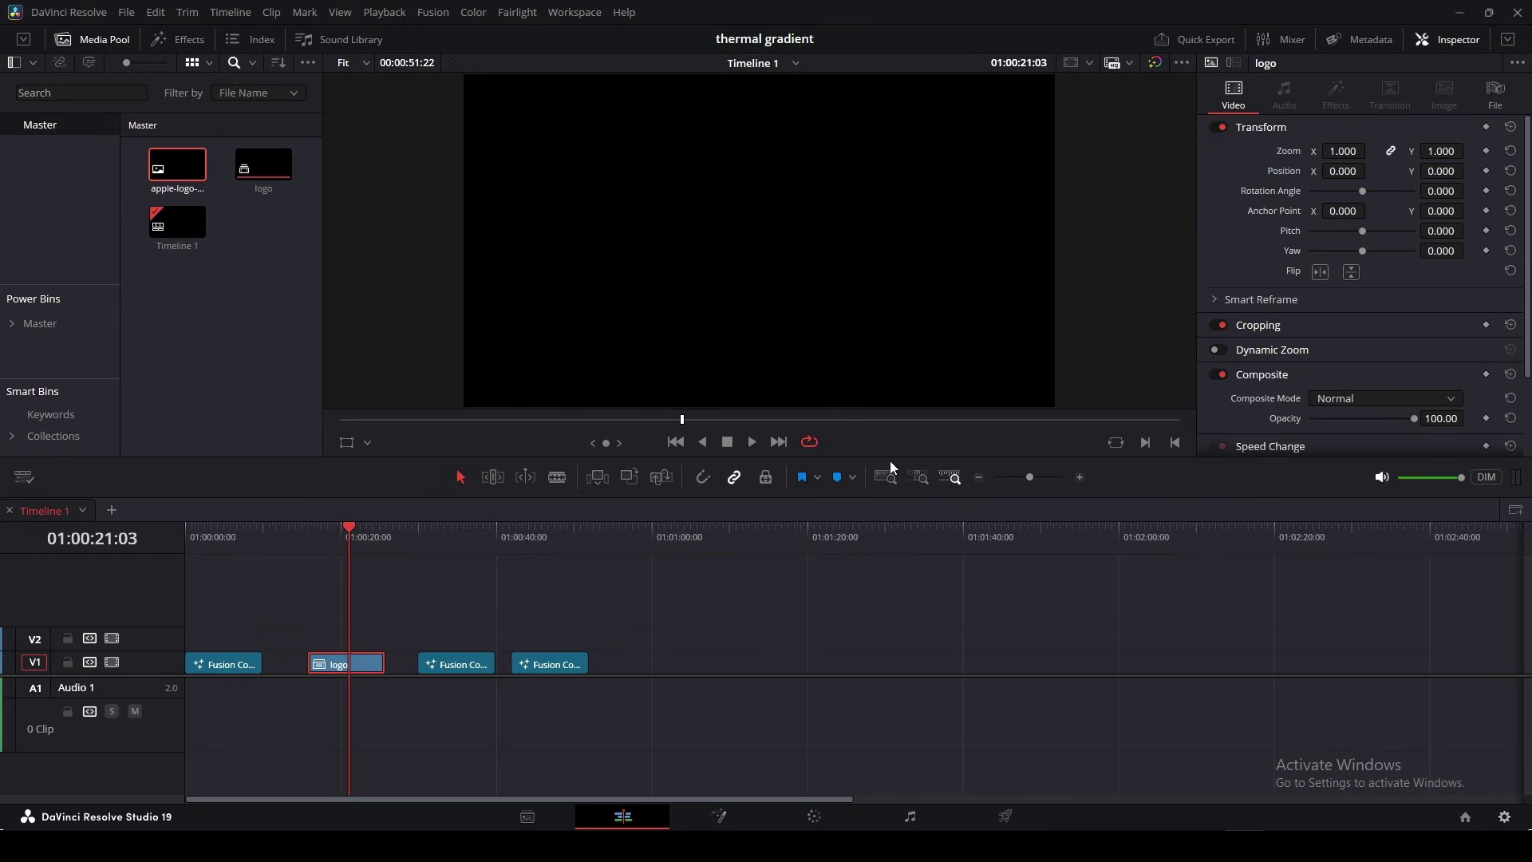
# Open the logo compound clip as its own stacked timeline and delete its clip from Timeline 1
pyautogui.rightClick(337, 668)
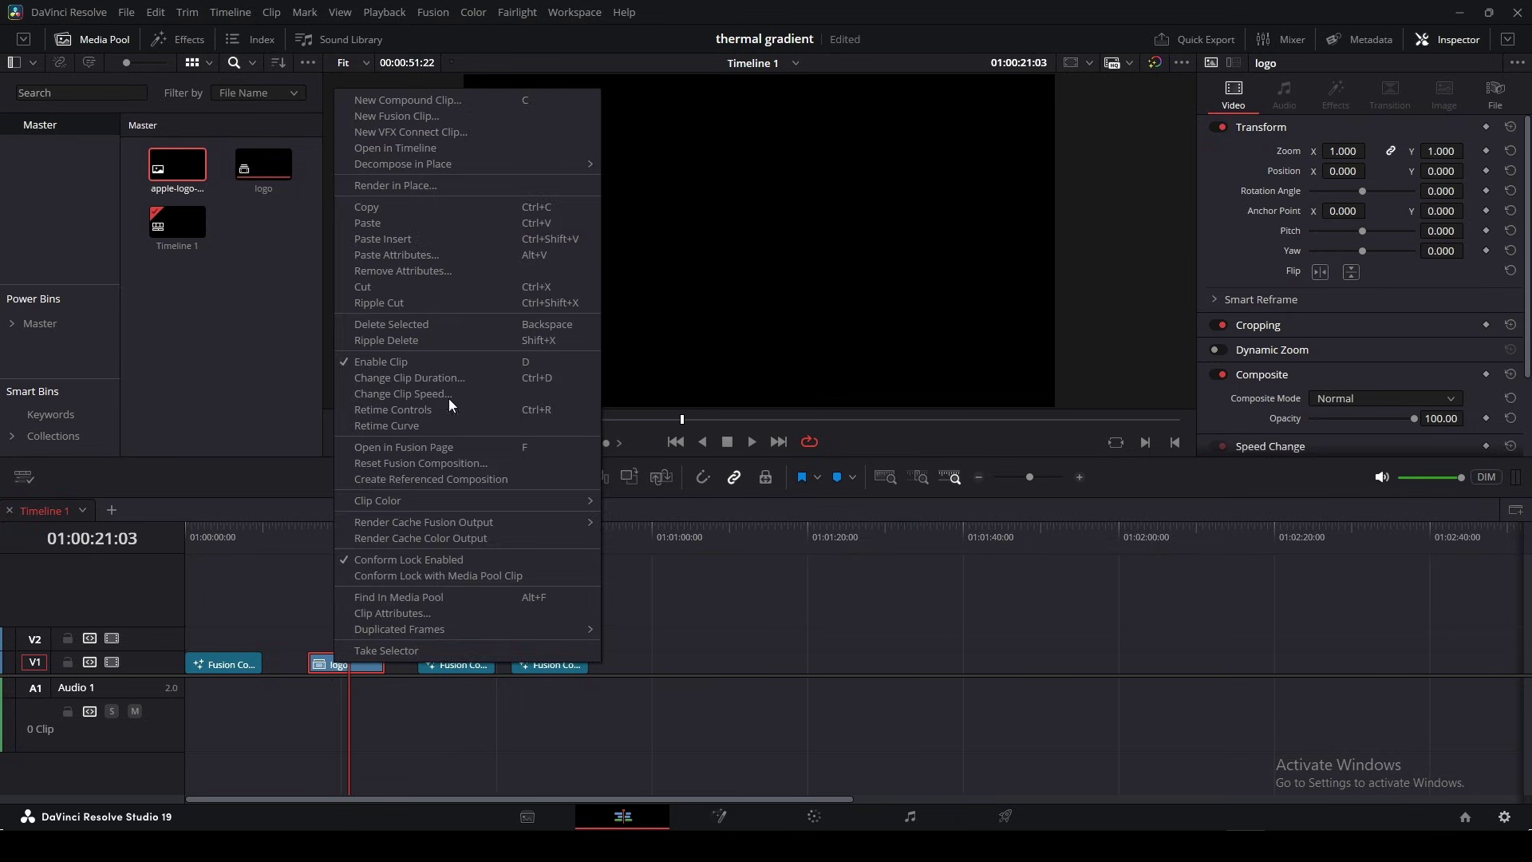
pyautogui.click(439, 149)
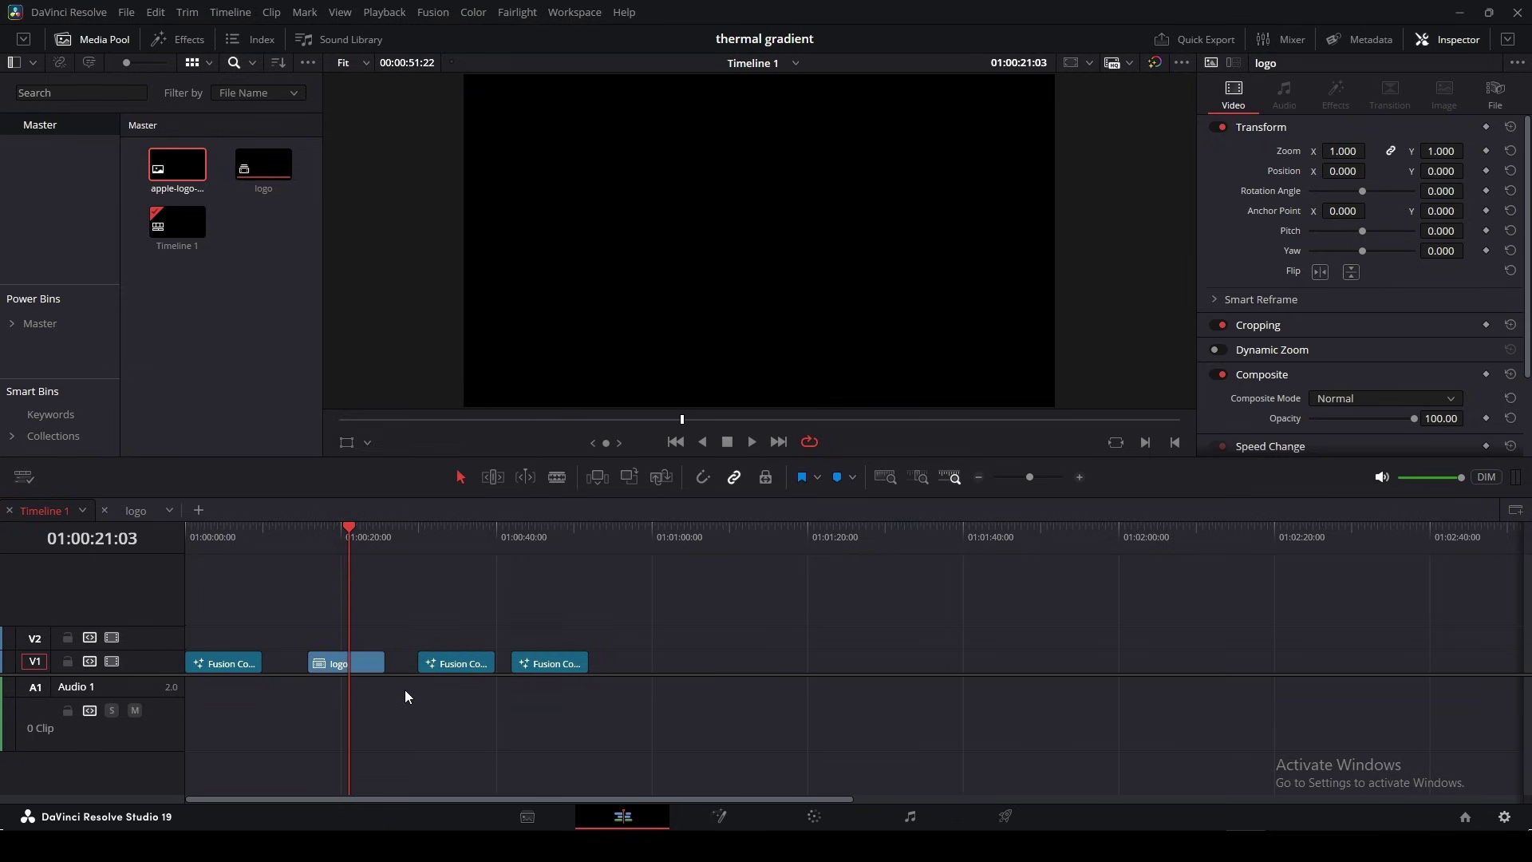
pyautogui.click(345, 661)
pyautogui.press('BackSpace')
# Open the composition clip at 01:00:35:06 in Fusion and add a Background with alpha 0 feeding MediaOut1
pyautogui.click(477, 664)
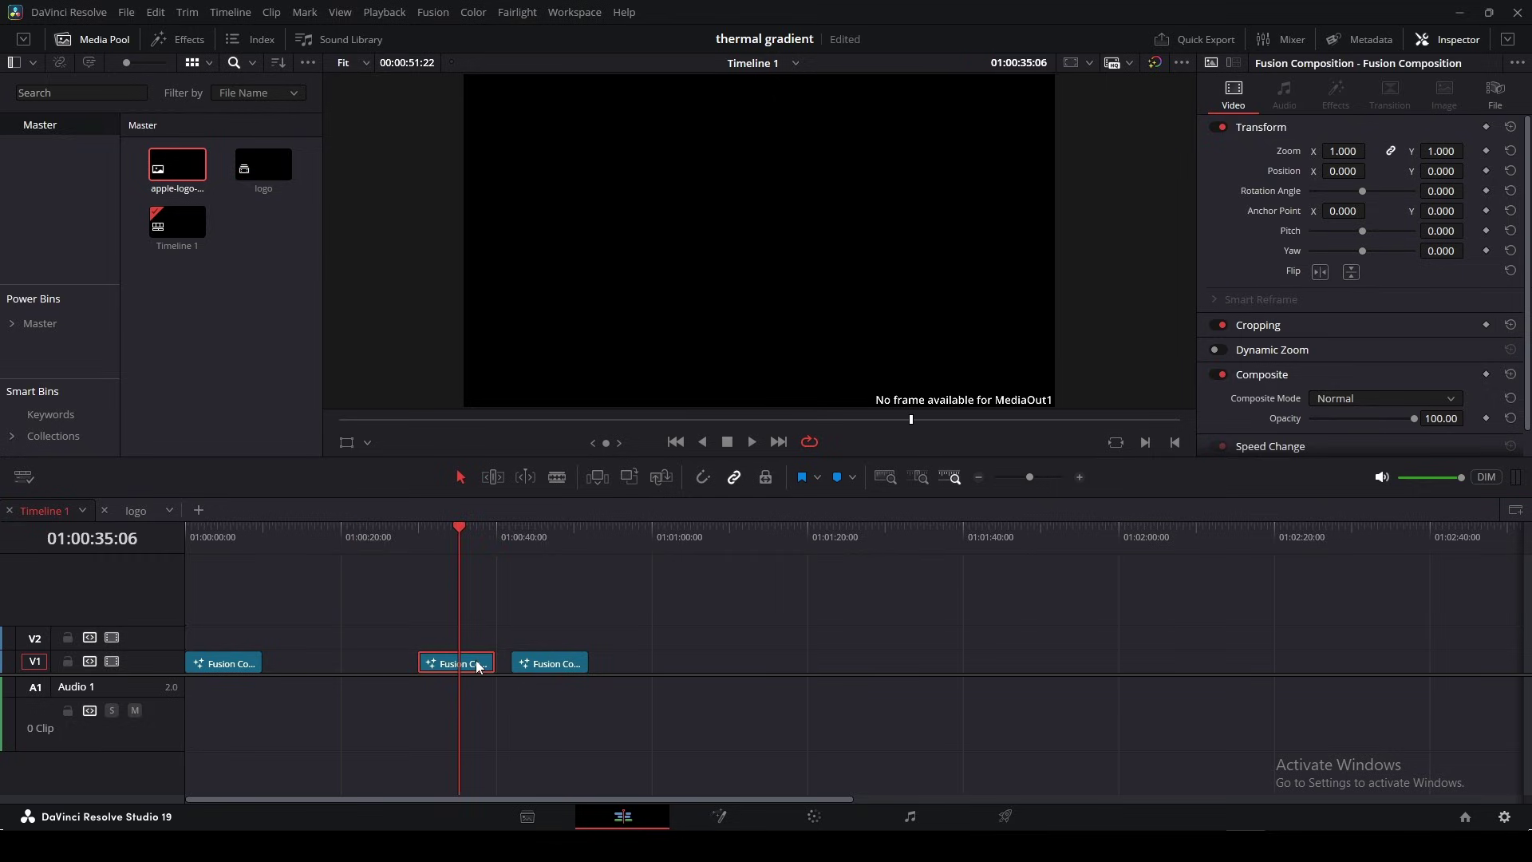
pyautogui.hotkey('shift', '5')
pyautogui.moveTo(146, 506); pyautogui.dragTo(567, 619)
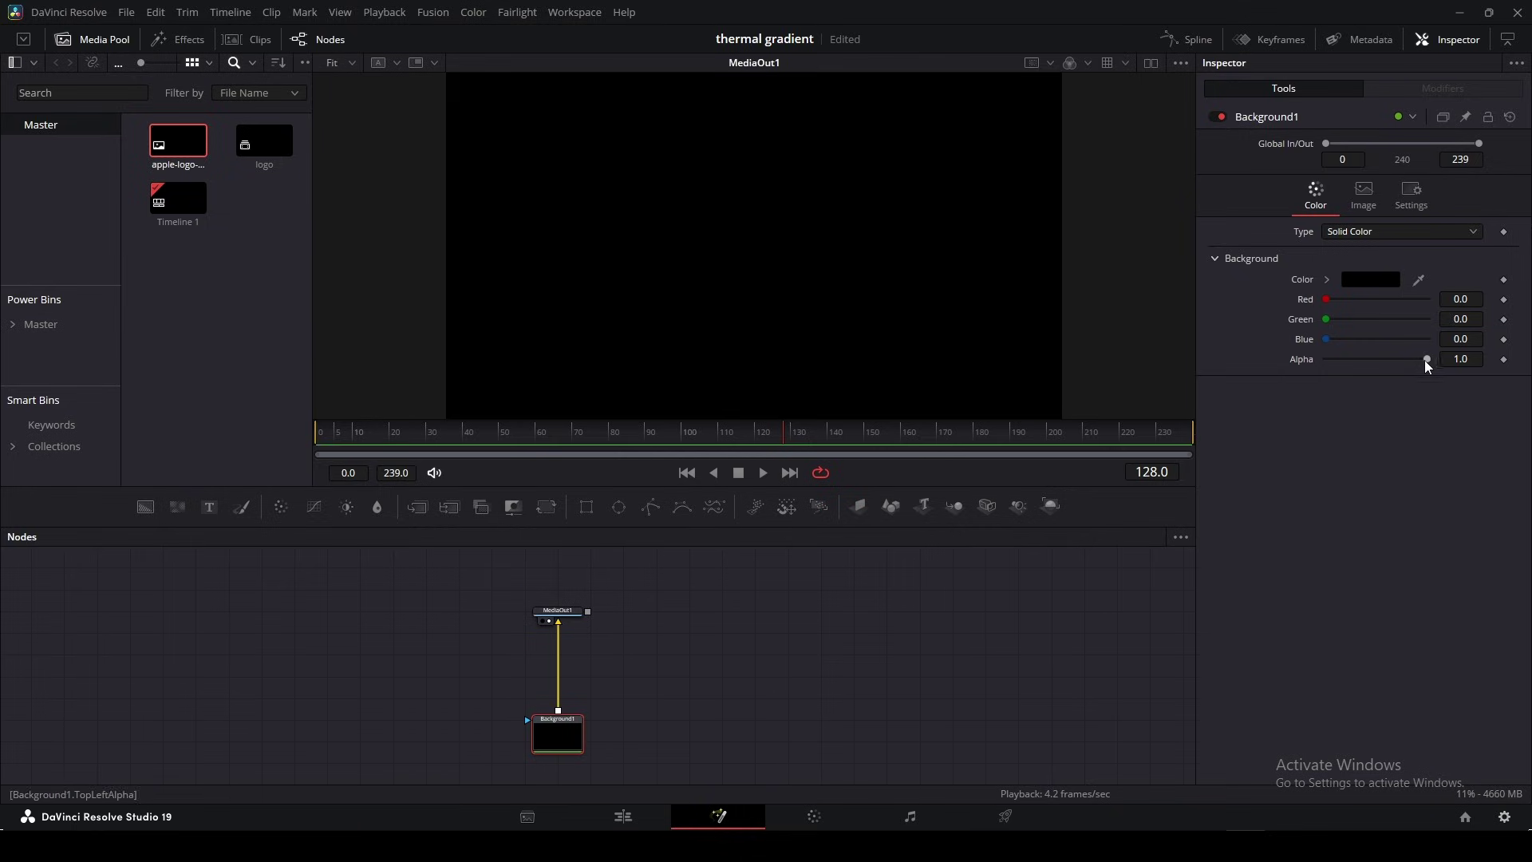
pyautogui.moveTo(1427, 359); pyautogui.dragTo(1326, 360)
pyautogui.moveTo(543, 665); pyautogui.dragTo(918, 648)
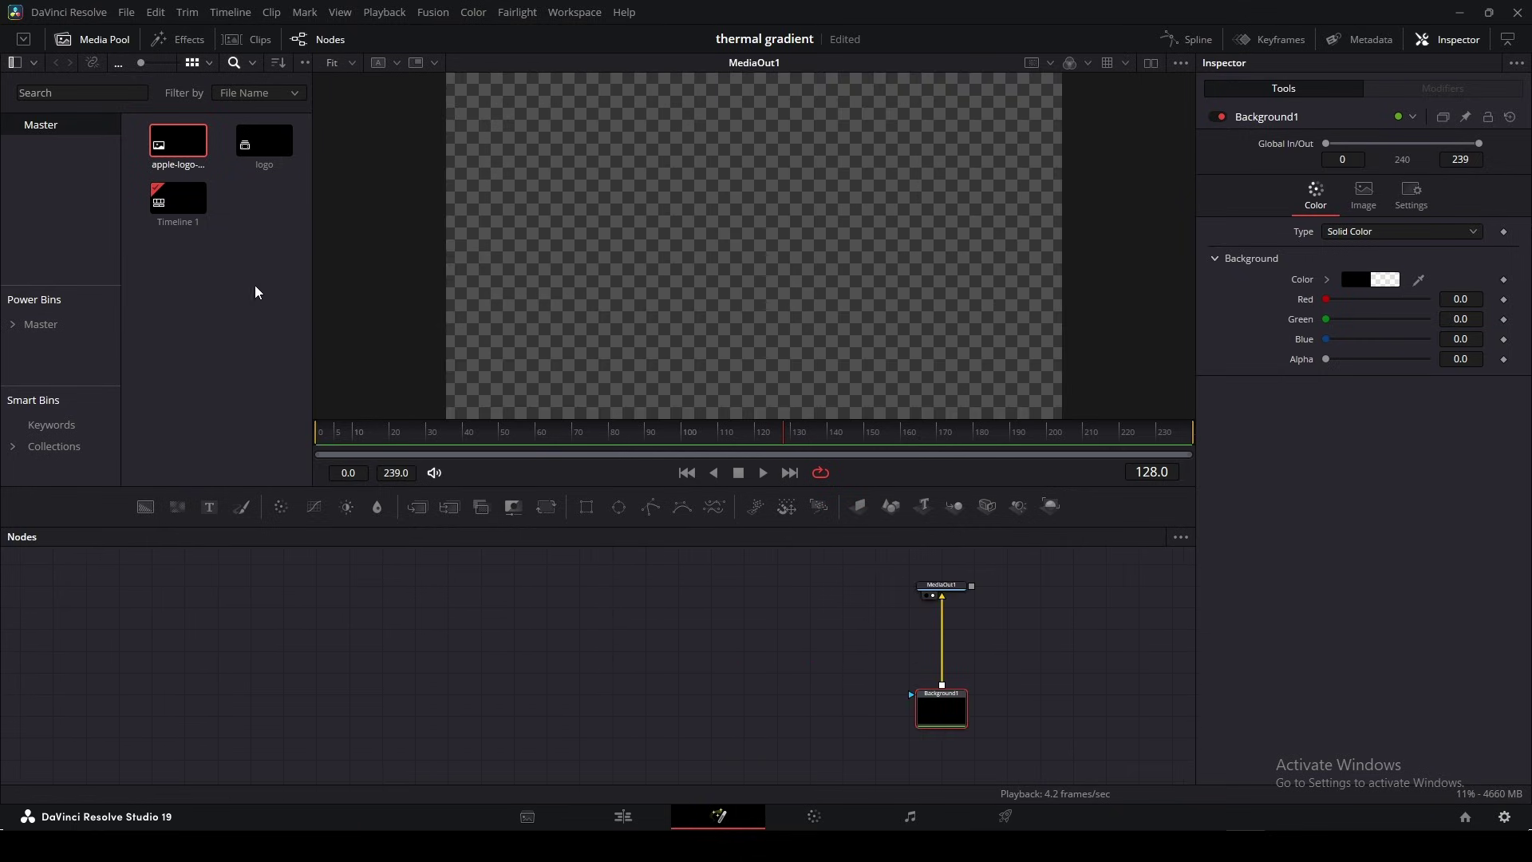
# Bring the logo compound clip into the node graph and use it as the mask of a second Background node
pyautogui.click(273, 194)
pyautogui.moveTo(255, 139); pyautogui.dragTo(944, 692)
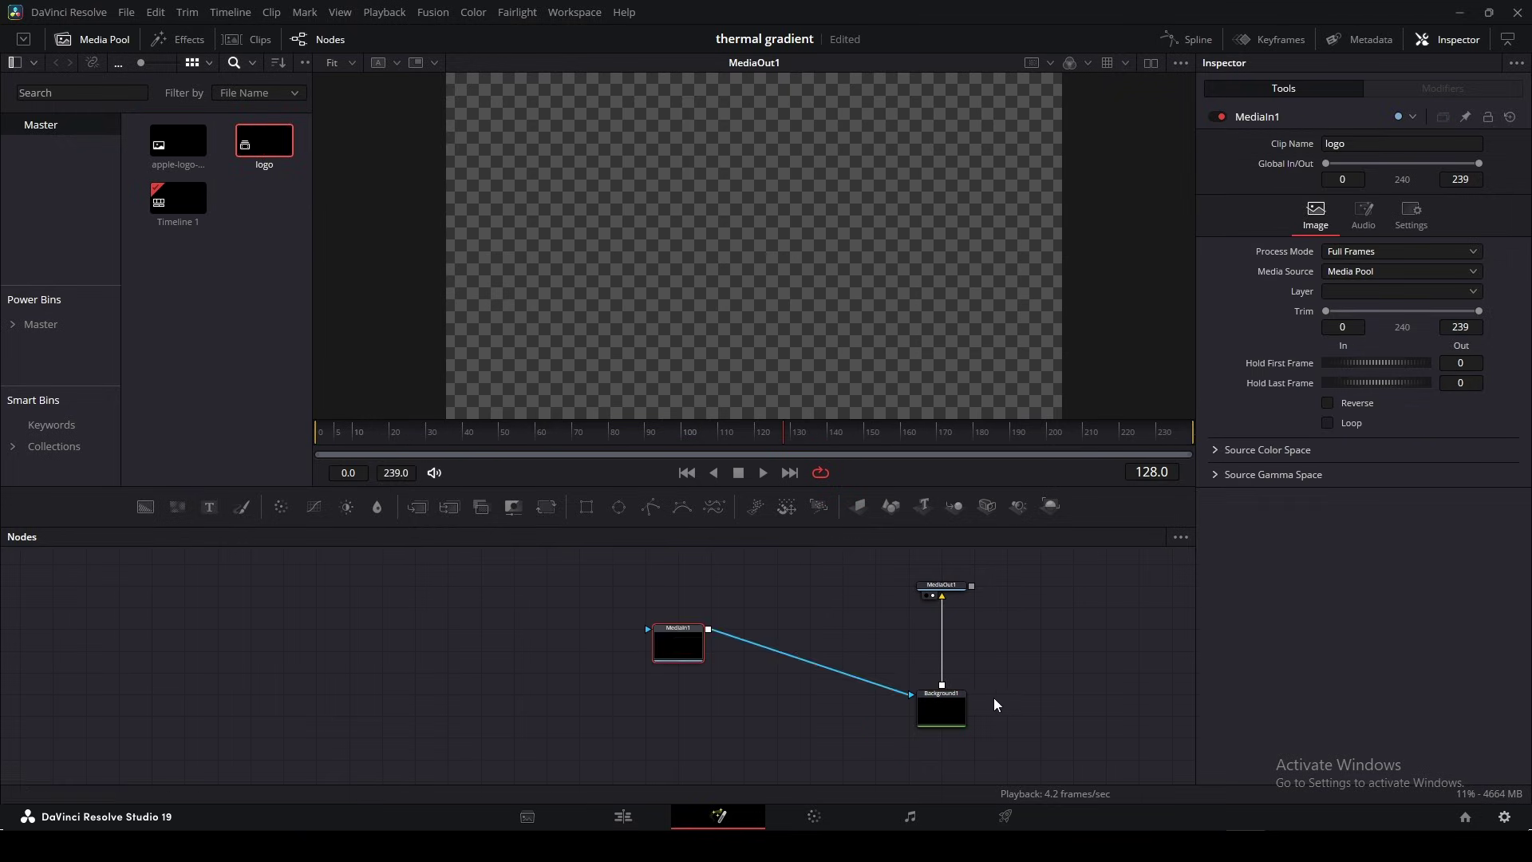
pyautogui.moveTo(145, 505); pyautogui.dragTo(788, 607)
pyautogui.moveTo(822, 629); pyautogui.dragTo(756, 631)
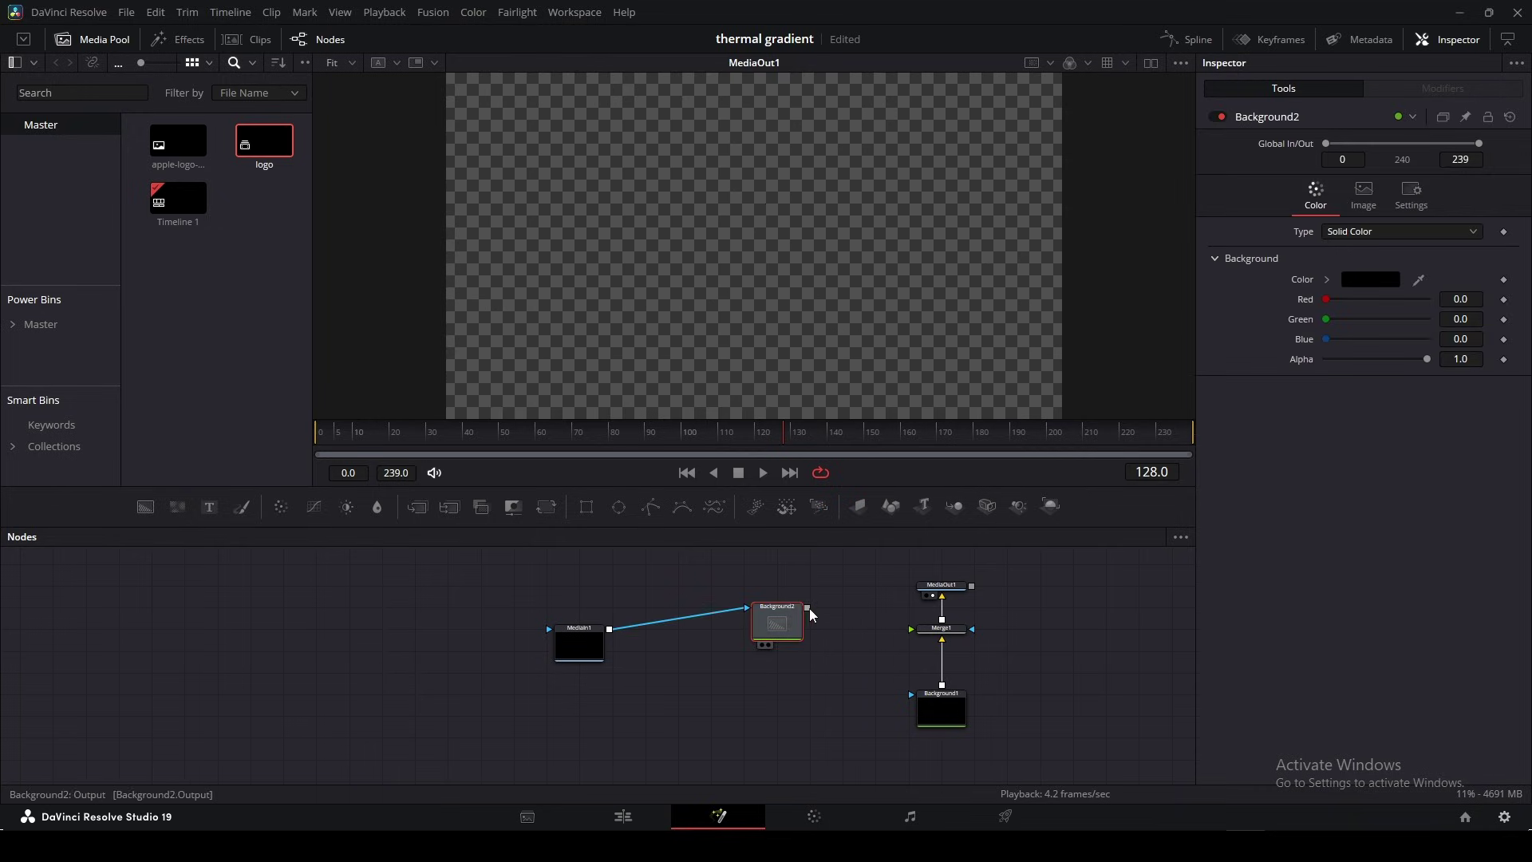
# Merge the logo-masked Background over the transparent one and set its color to #747474
pyautogui.moveTo(807, 608); pyautogui.dragTo(912, 628)
pyautogui.moveTo(778, 624); pyautogui.dragTo(777, 646)
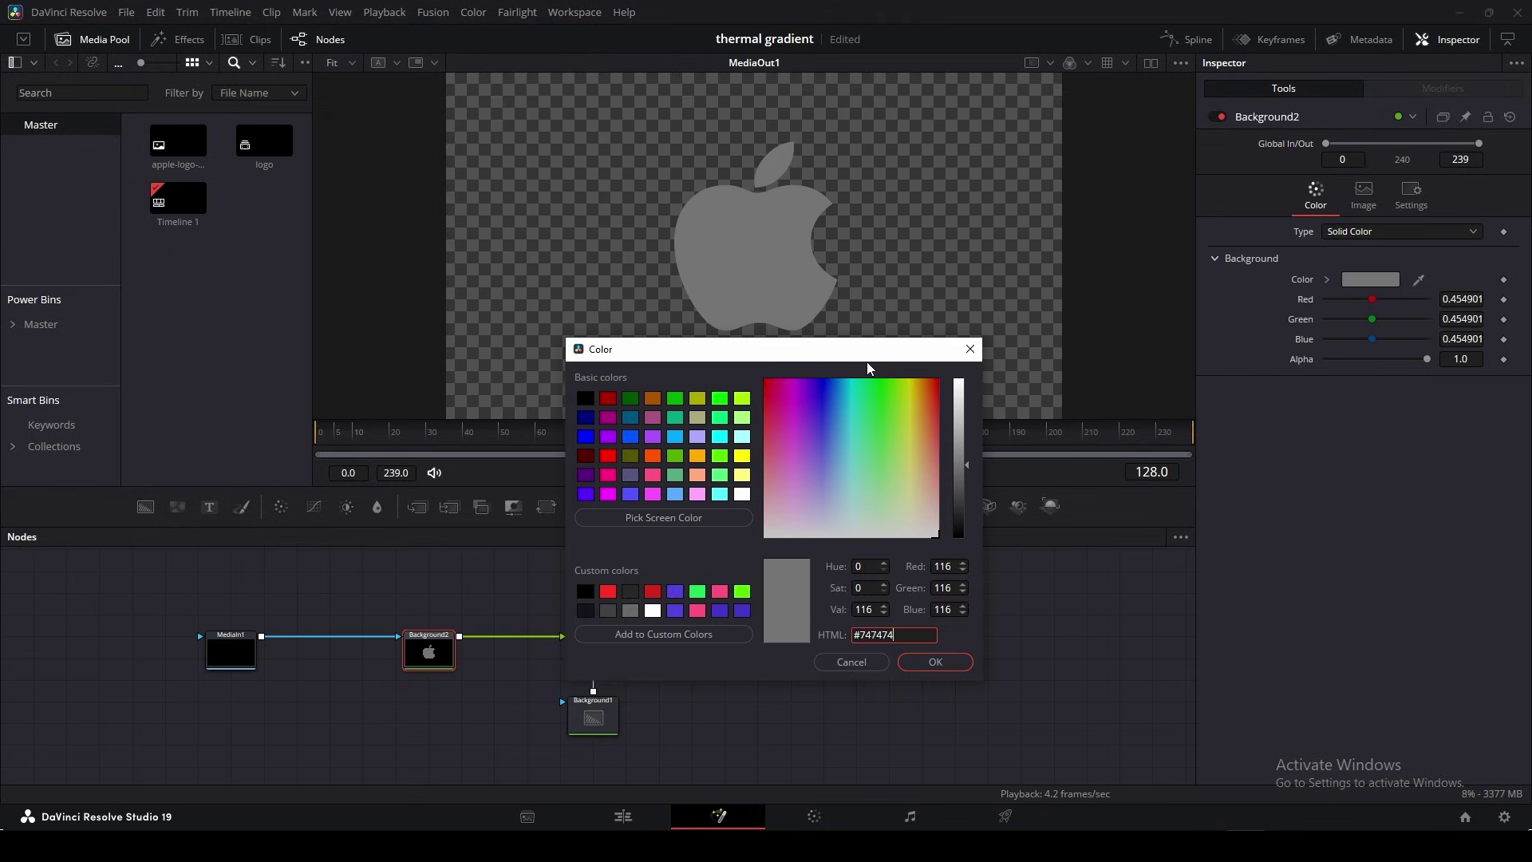
pyautogui.moveTo(867, 357); pyautogui.dragTo(948, 442)
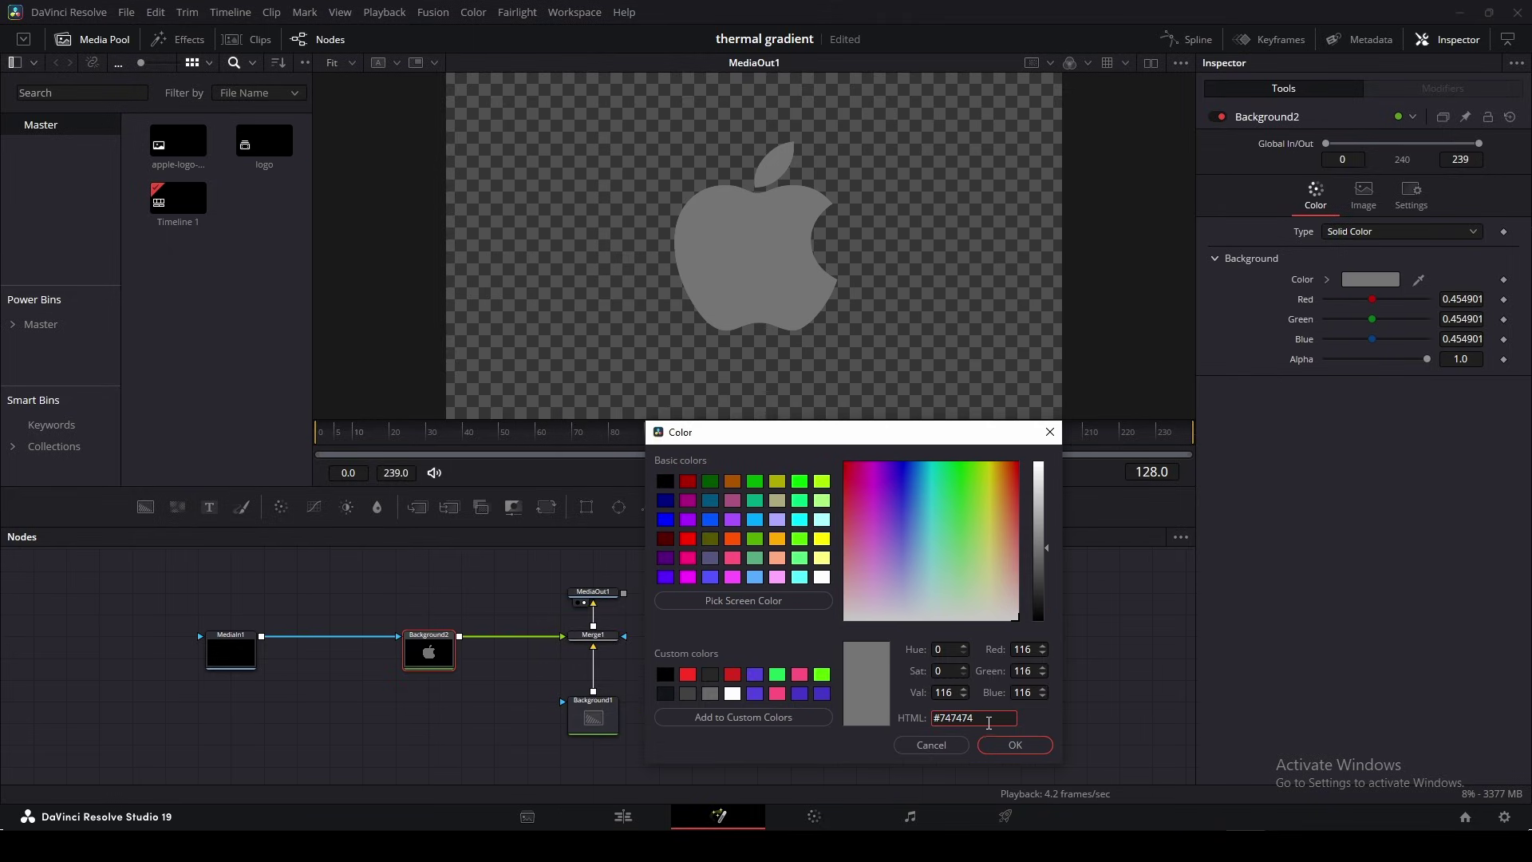
pyautogui.click(1027, 746)
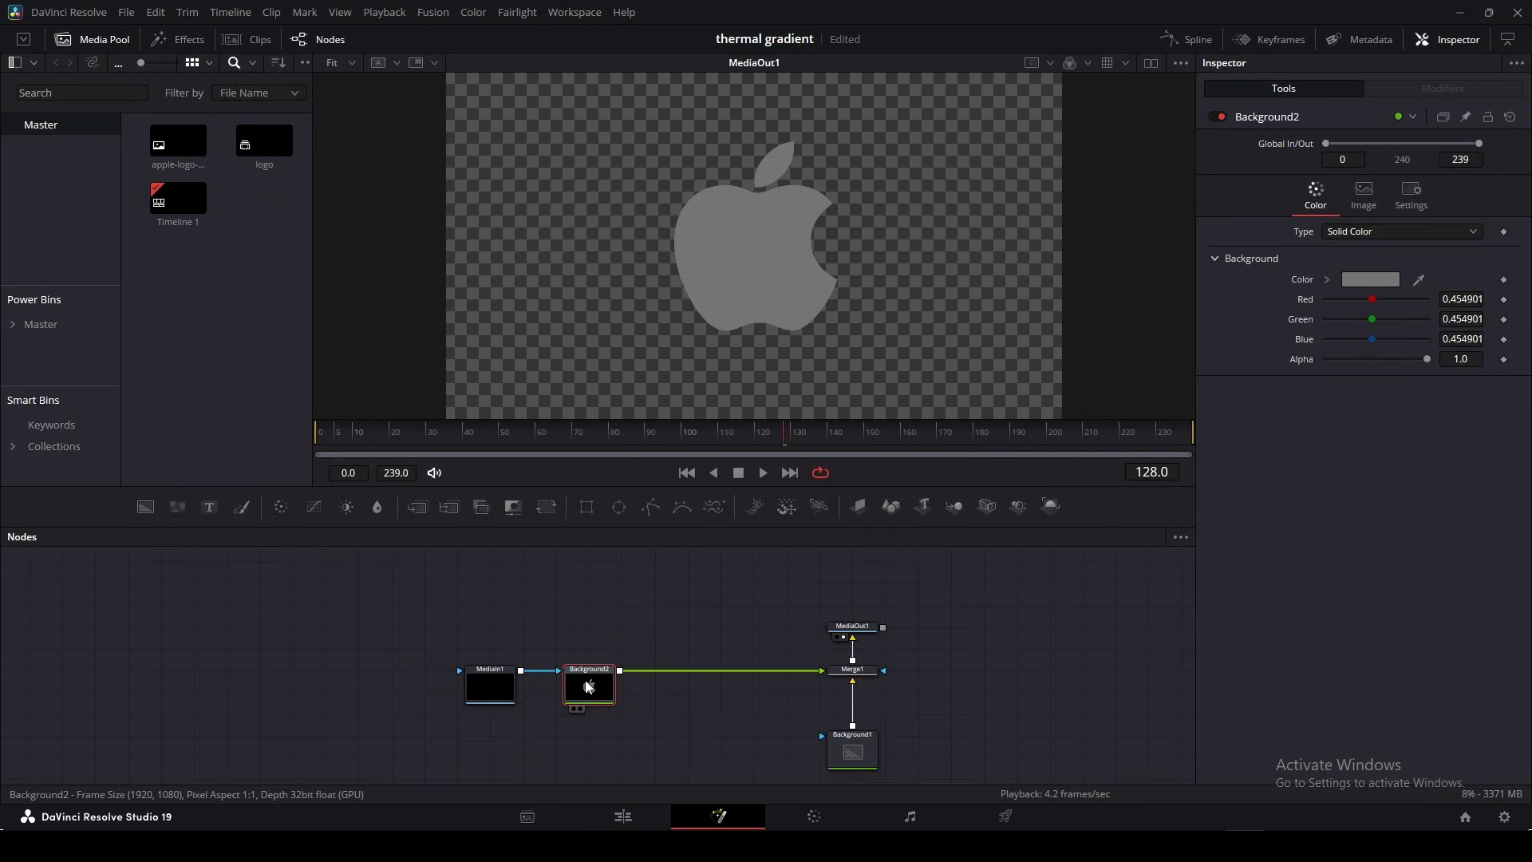
# Find the pj_InnerGlowLS_afx tool and insert it after the logo-masked Background2 node
pyautogui.hotkey('shift', 'space')
pyautogui.write('auto')
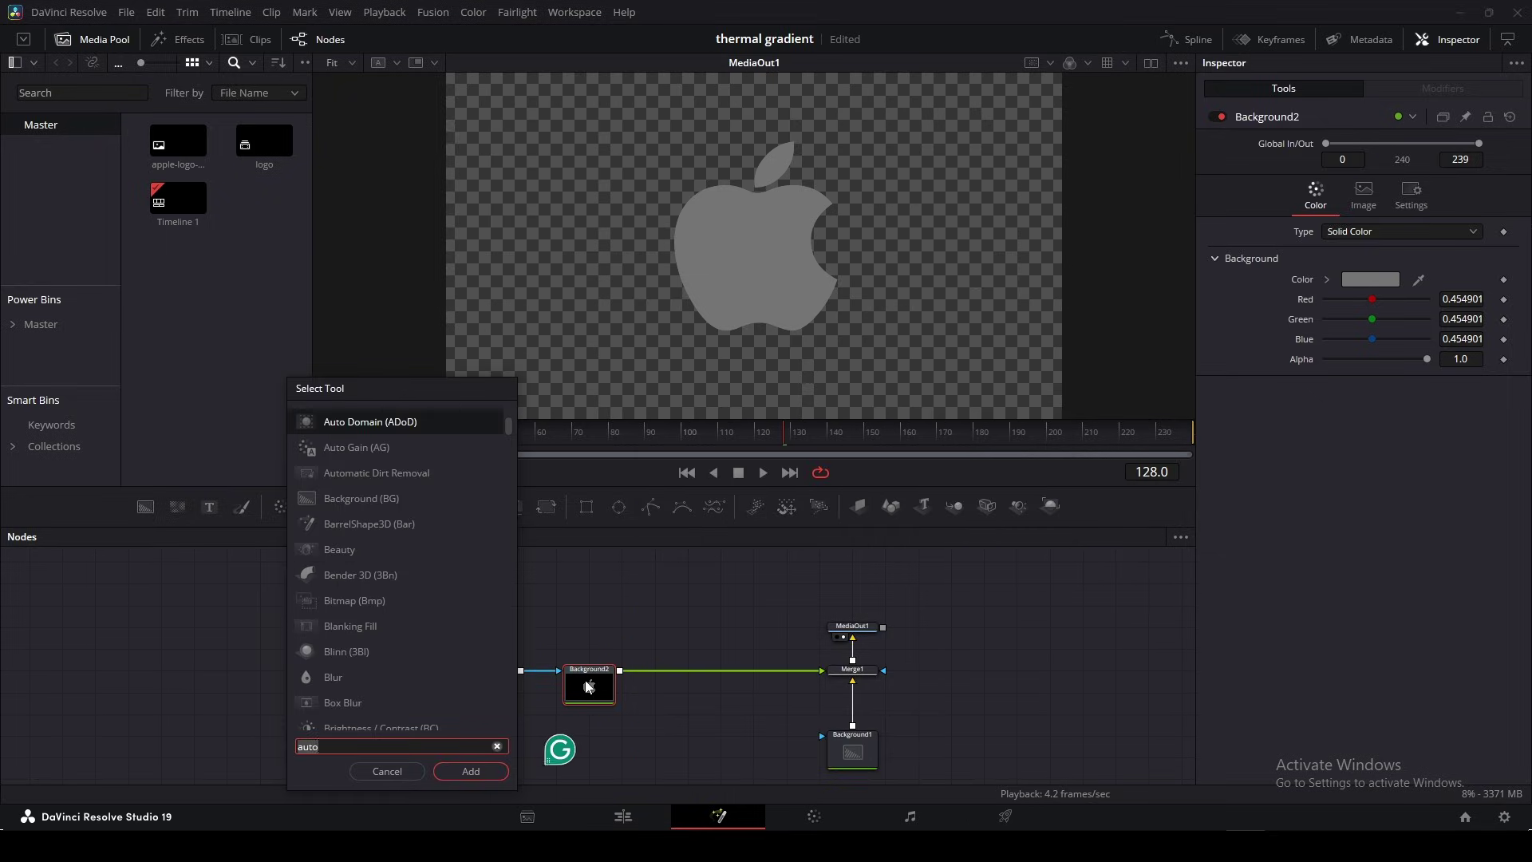
pyautogui.press('BackSpace')
pyautogui.press('BackSpace')
pyautogui.press('BackSpace')
pyautogui.press('BackSpace')
pyautogui.write('inne')
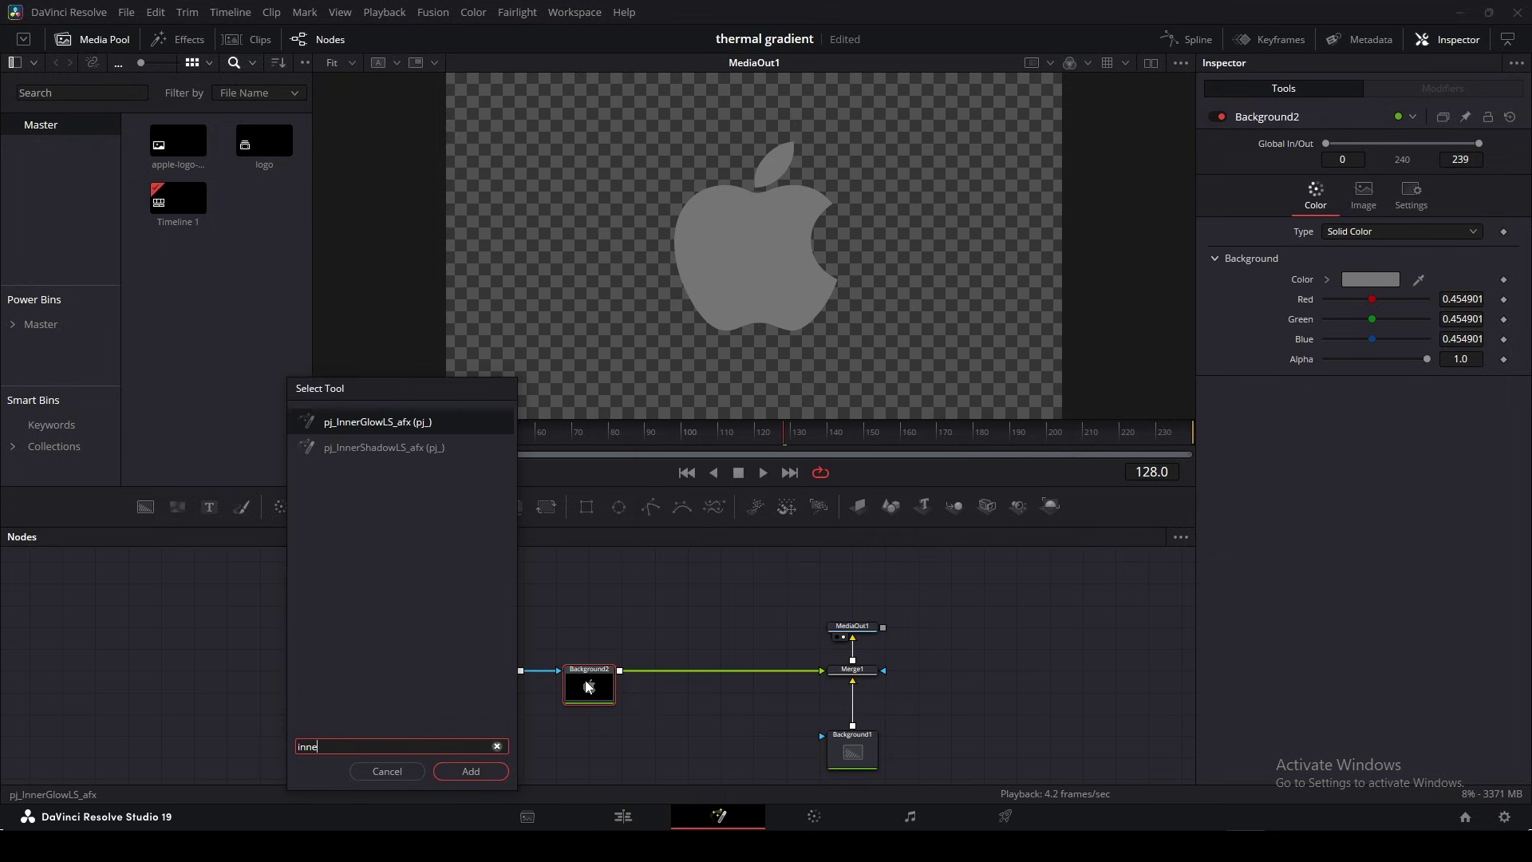
pyautogui.press('Return')
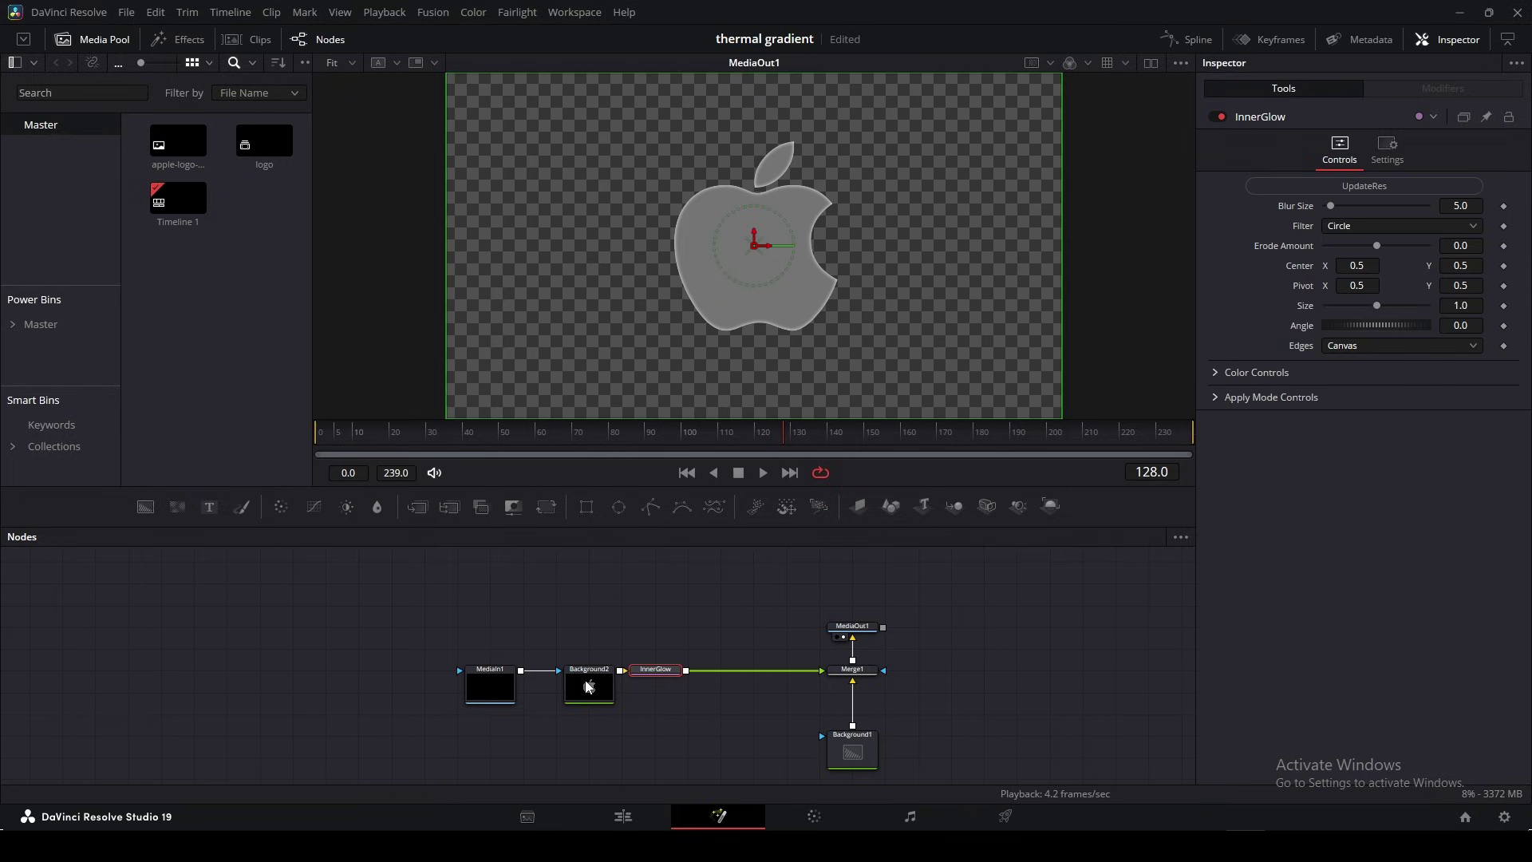
# Set the InnerGlow blur size to 19 and its erode amount to 0.00726
pyautogui.click(1473, 208)
pyautogui.write('19')
pyautogui.press('Tab')
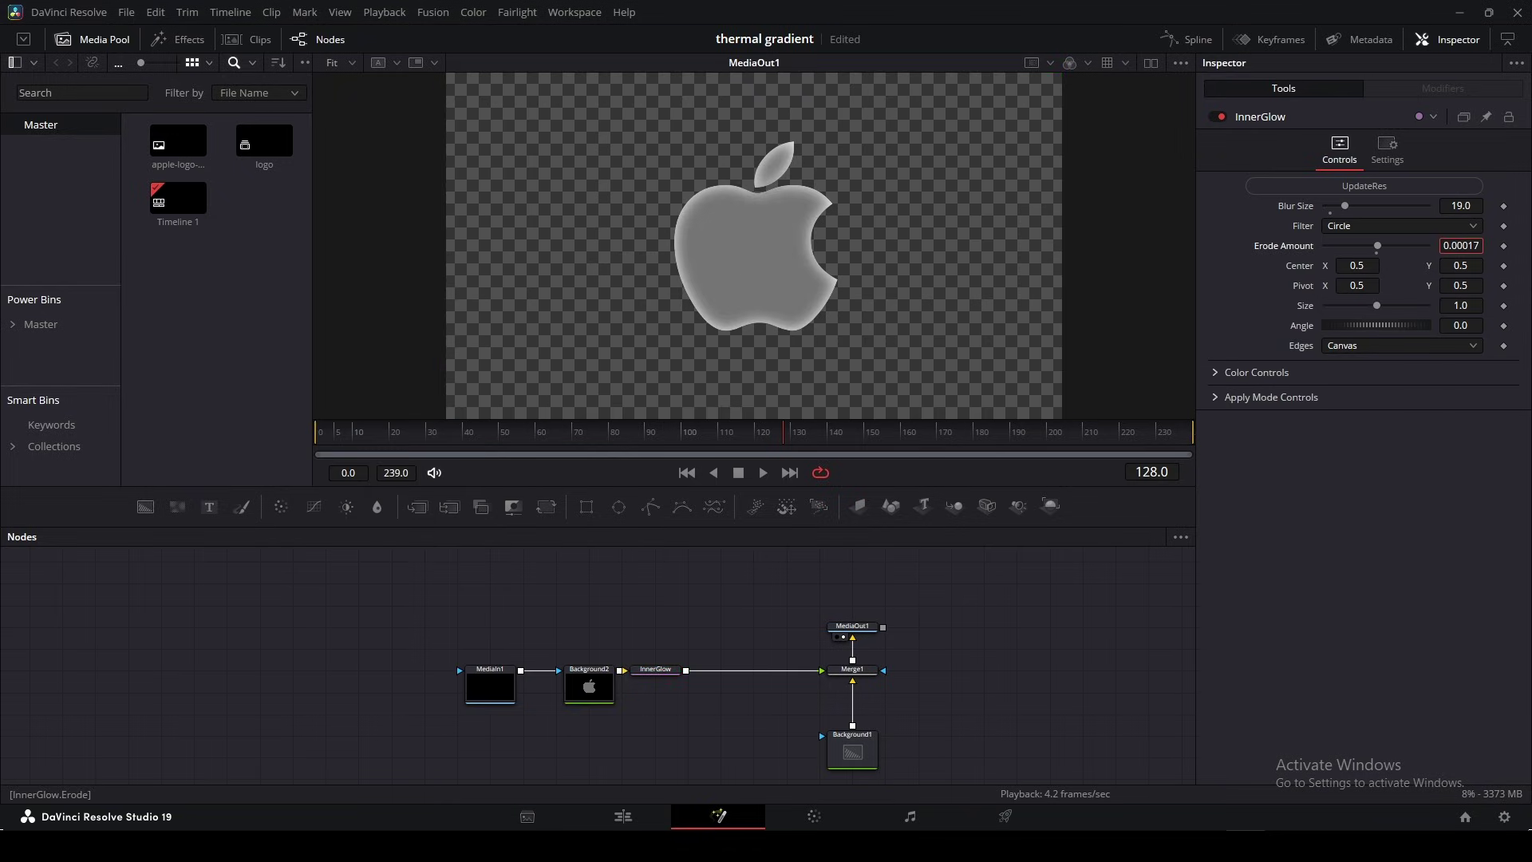
pyautogui.moveTo(1460, 245); pyautogui.dragTo(1491, 246)
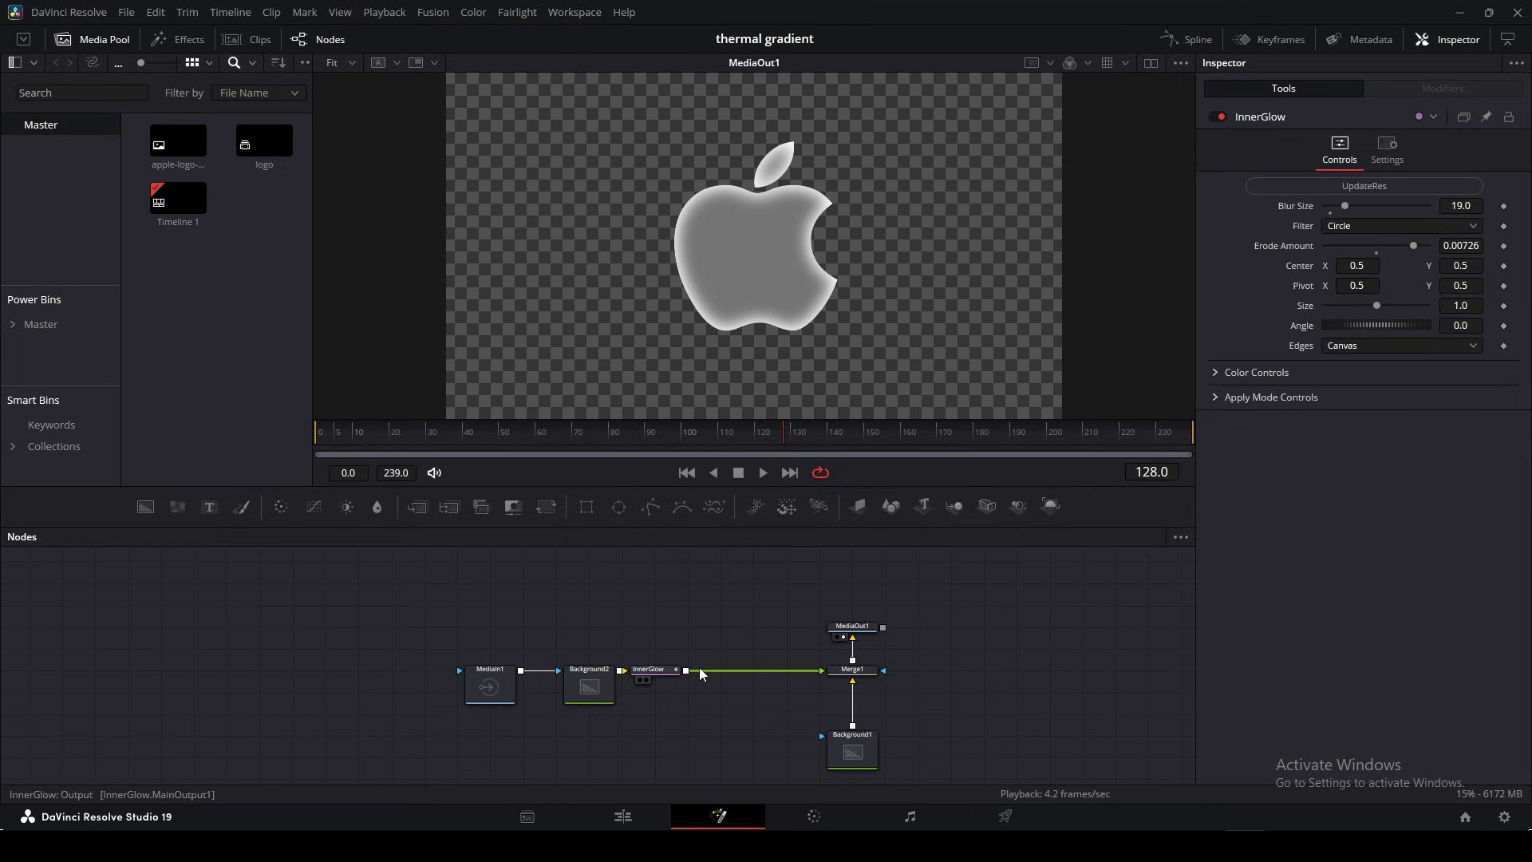
# Add a Glow node fed by Background2 and merge it over Background1, beneath the inner glow branch
pyautogui.scroll(-1, 678, 678)
pyautogui.hotkey('shift', 'space')
pyautogui.write('inne')
pyautogui.press('BackSpace')
pyautogui.press('BackSpace')
pyautogui.press('BackSpace')
pyautogui.press('BackSpace')
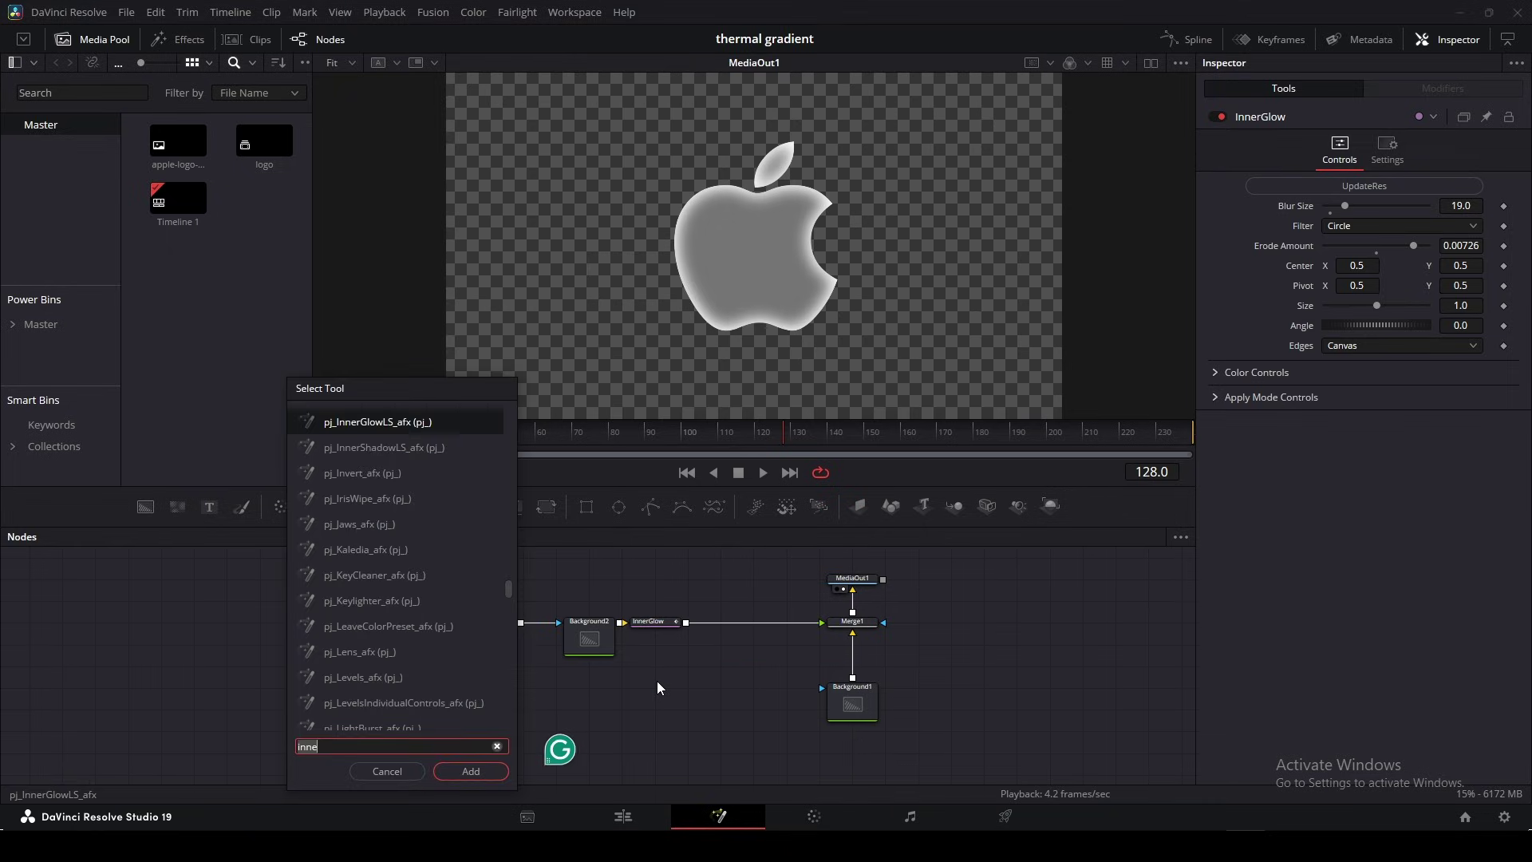
pyautogui.write('glow')
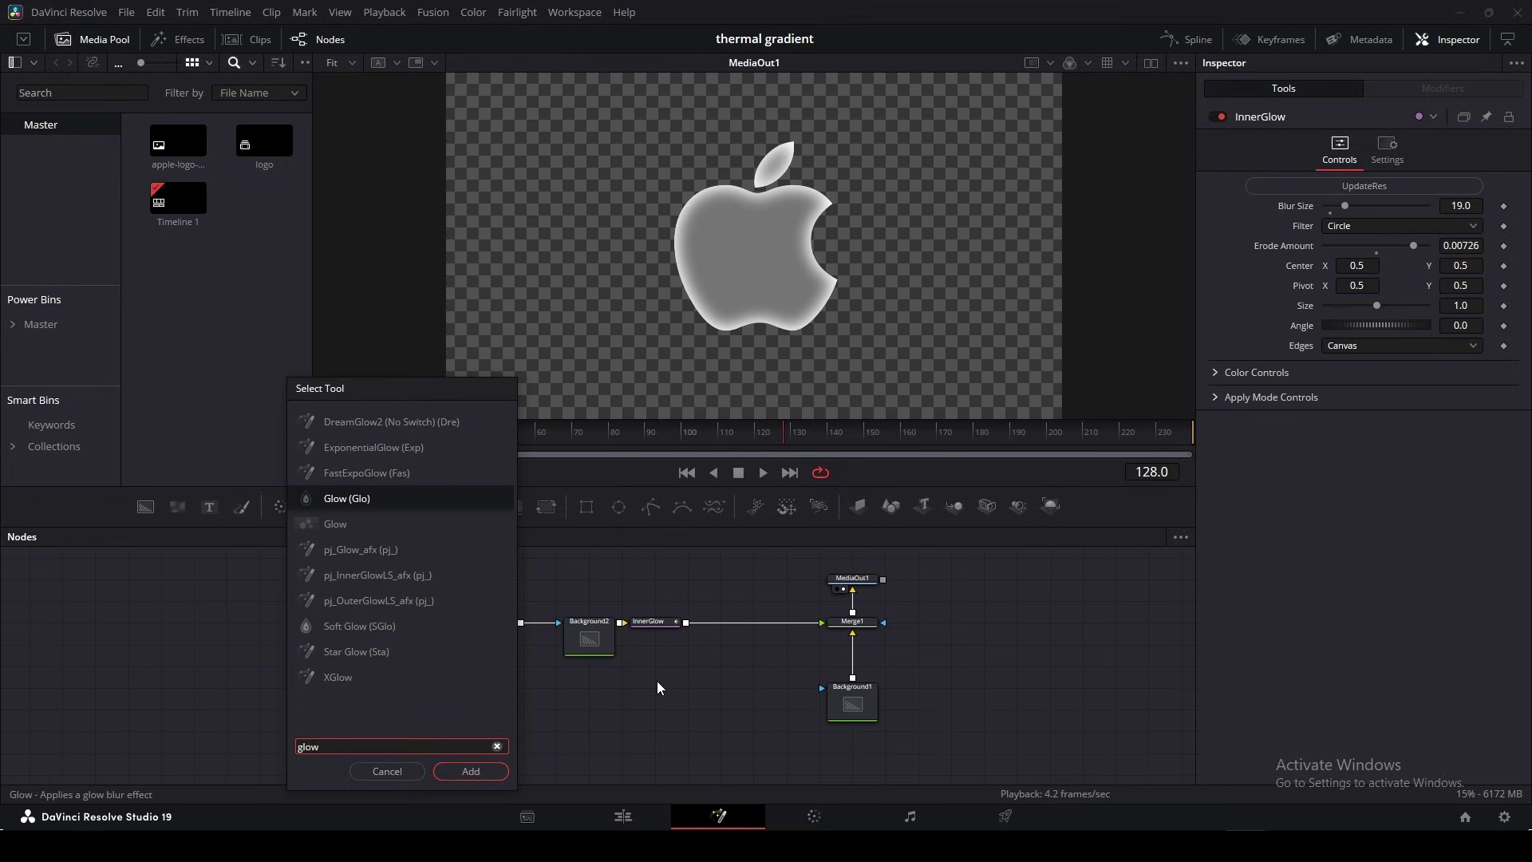
pyautogui.press('Return')
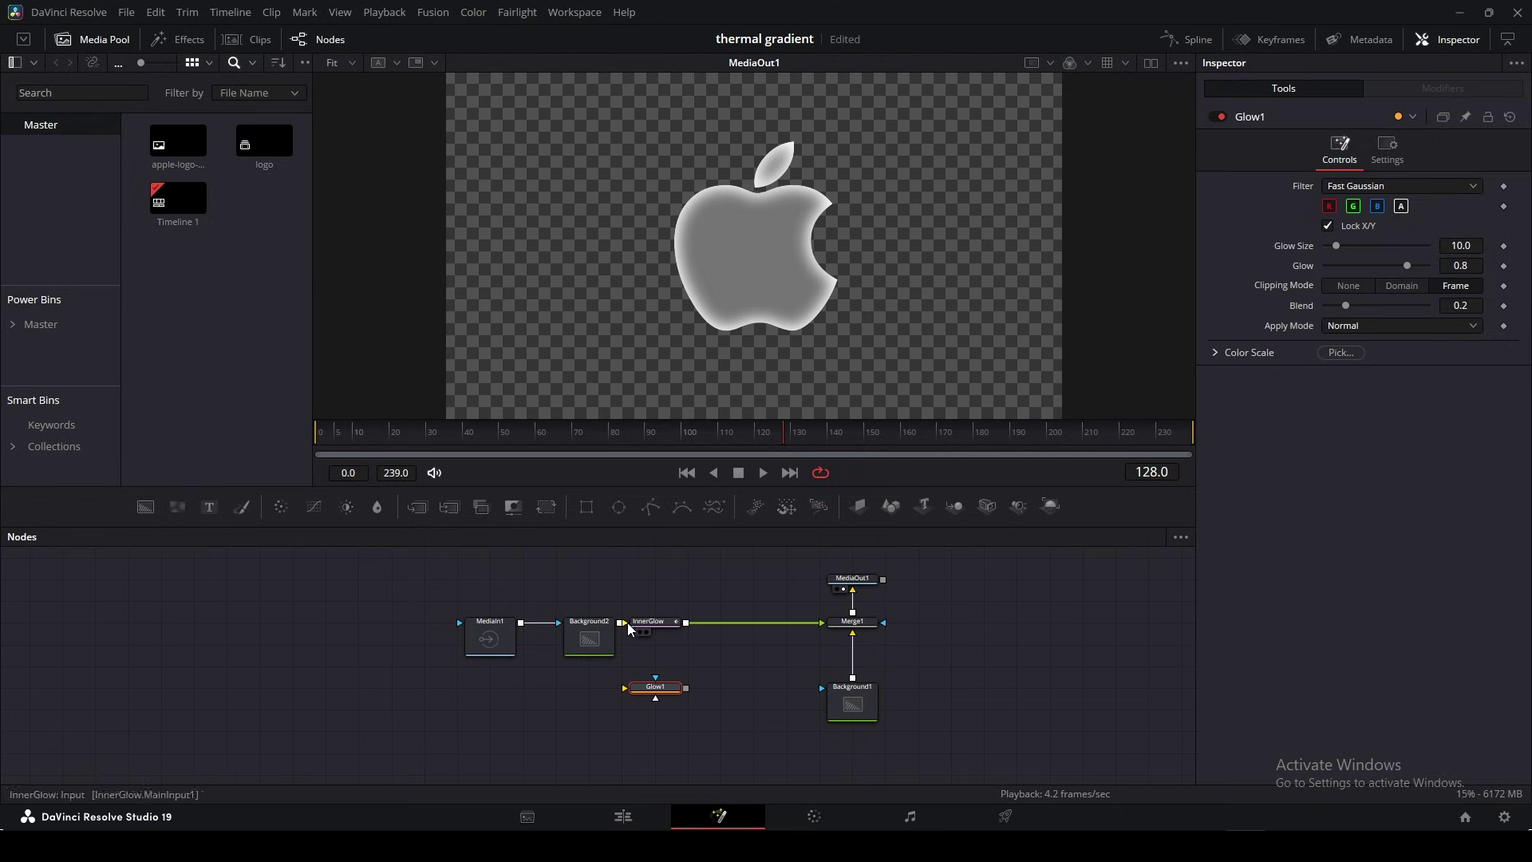
pyautogui.moveTo(627, 622); pyautogui.dragTo(849, 734)
pyautogui.click(656, 687)
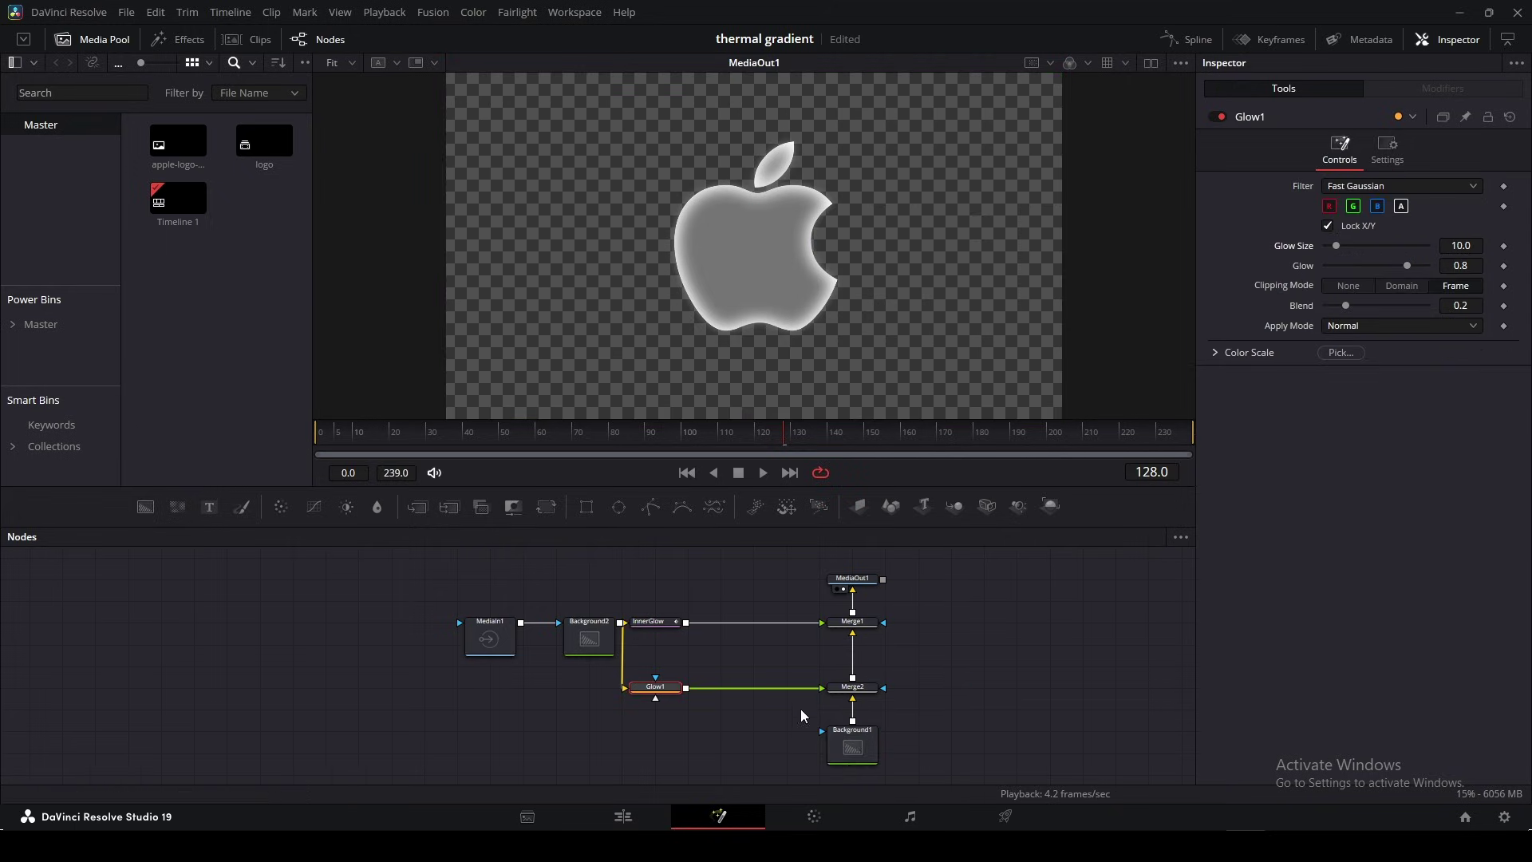
# Set Background1's alpha to 1 for an opaque black backdrop
pyautogui.click(864, 740)
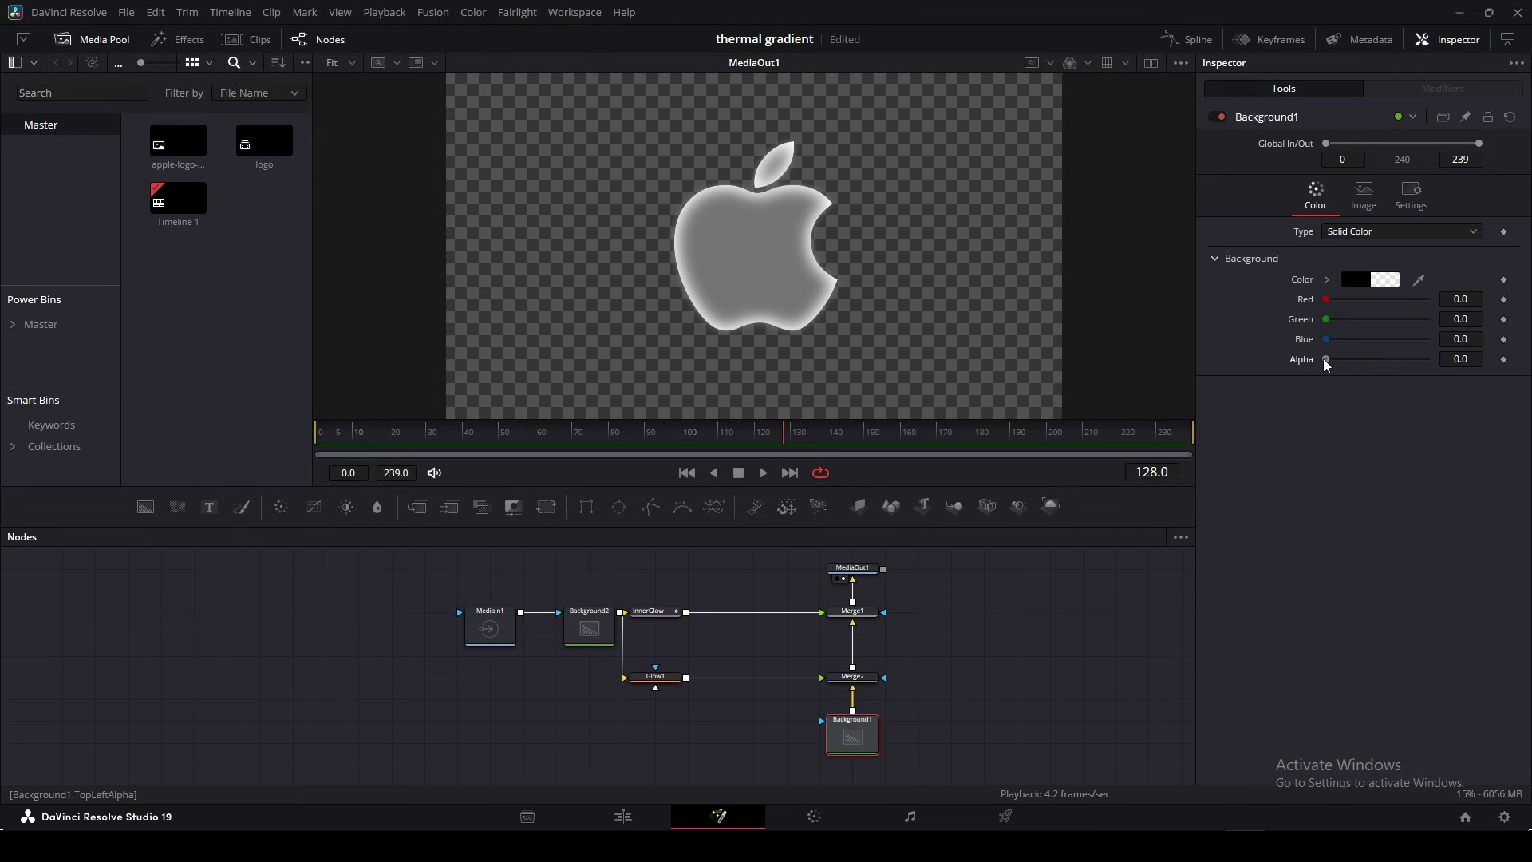
pyautogui.moveTo(1326, 359); pyautogui.dragTo(1428, 359)
# Set the Glow node's glow size to 59.6 and its glow to 0.882
pyautogui.click(648, 680)
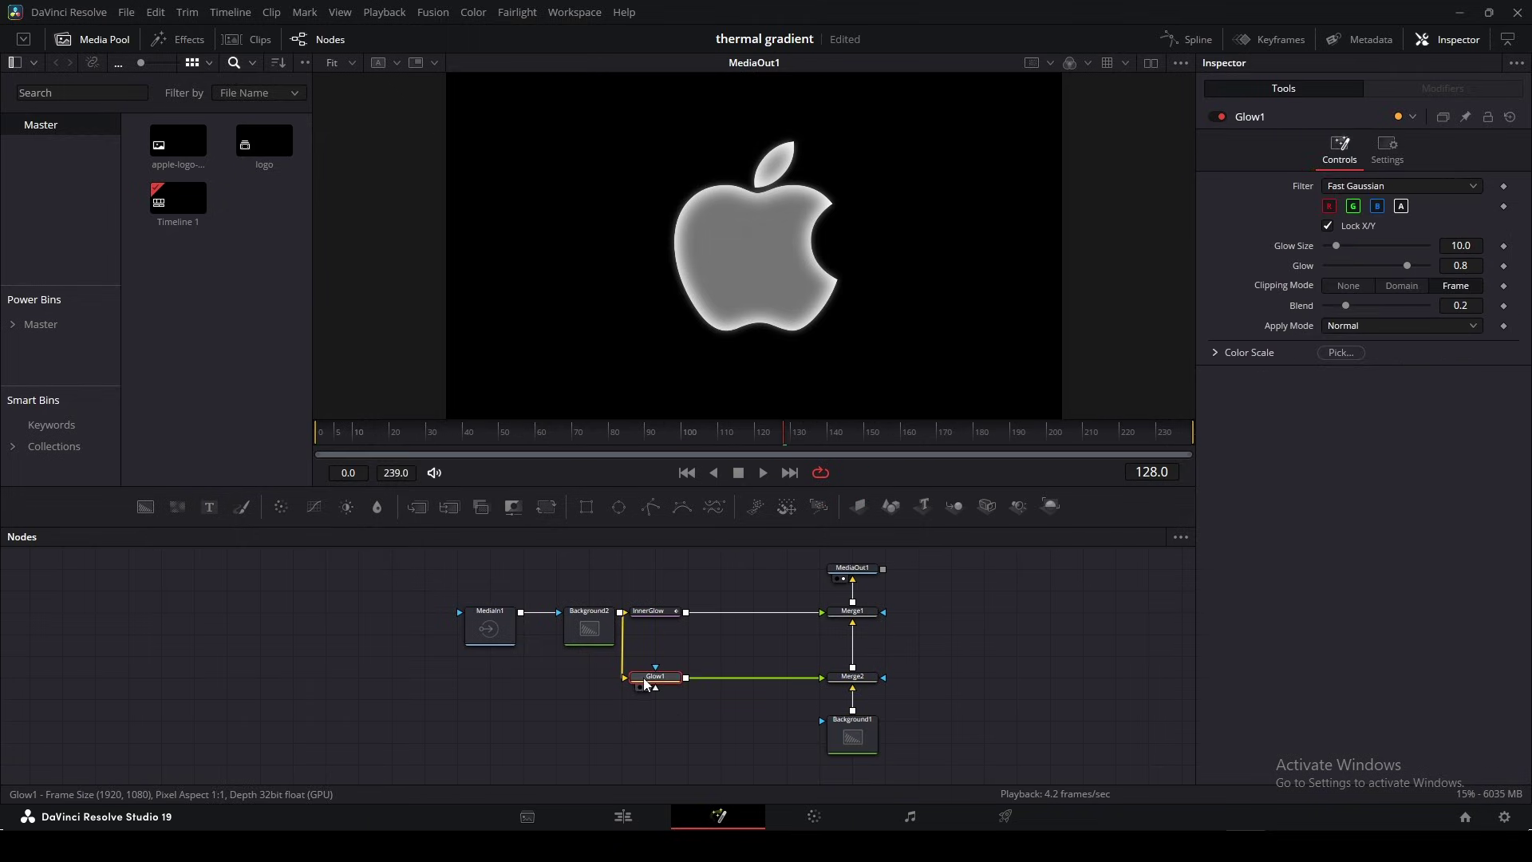
pyautogui.moveTo(1336, 245); pyautogui.dragTo(1420, 263)
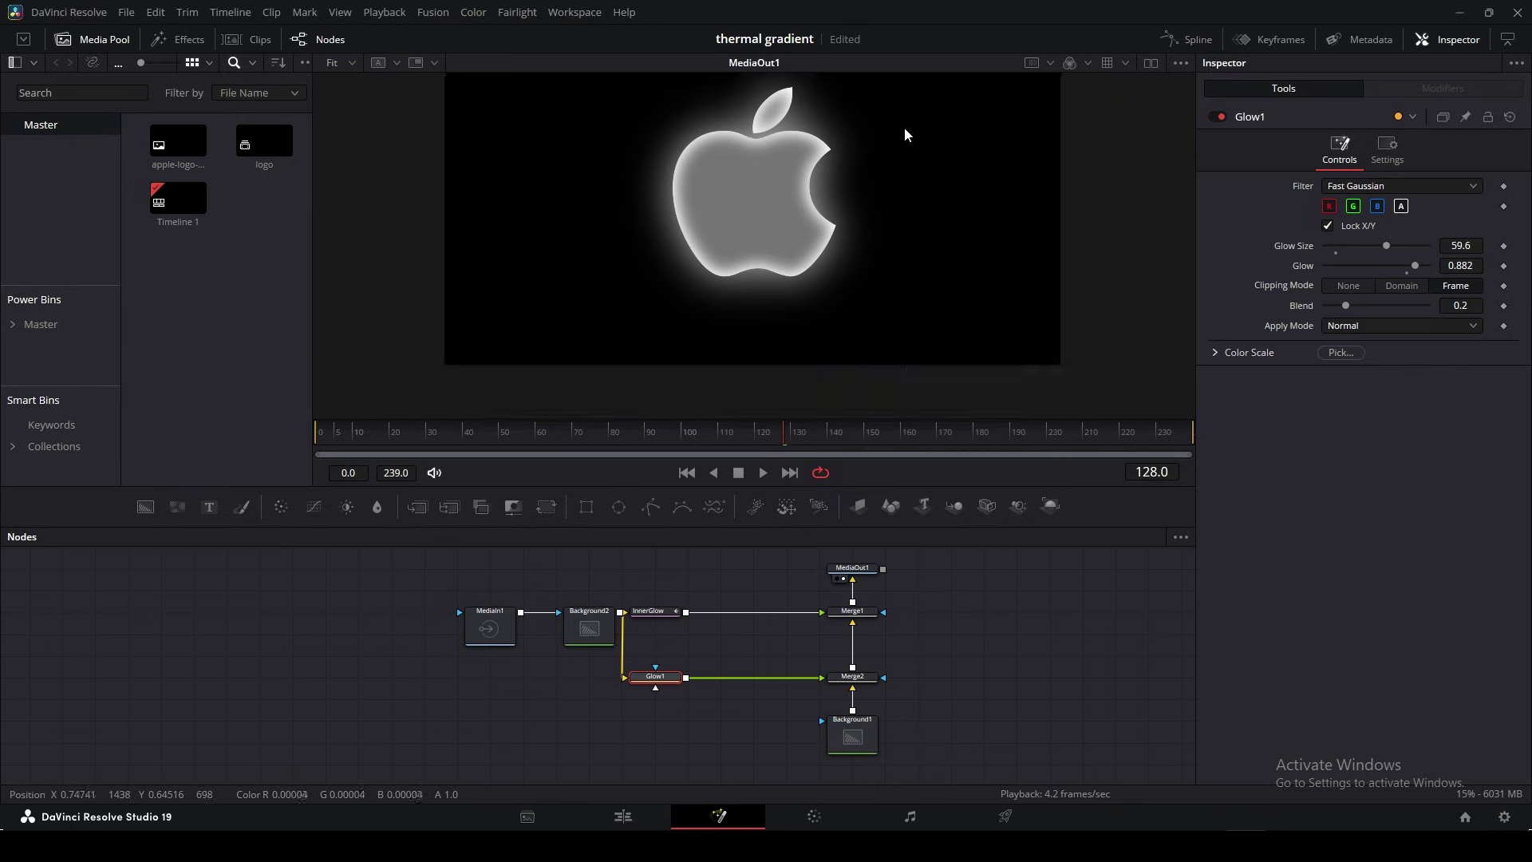
pyautogui.moveTo(903, 131); pyautogui.dragTo(925, 207)
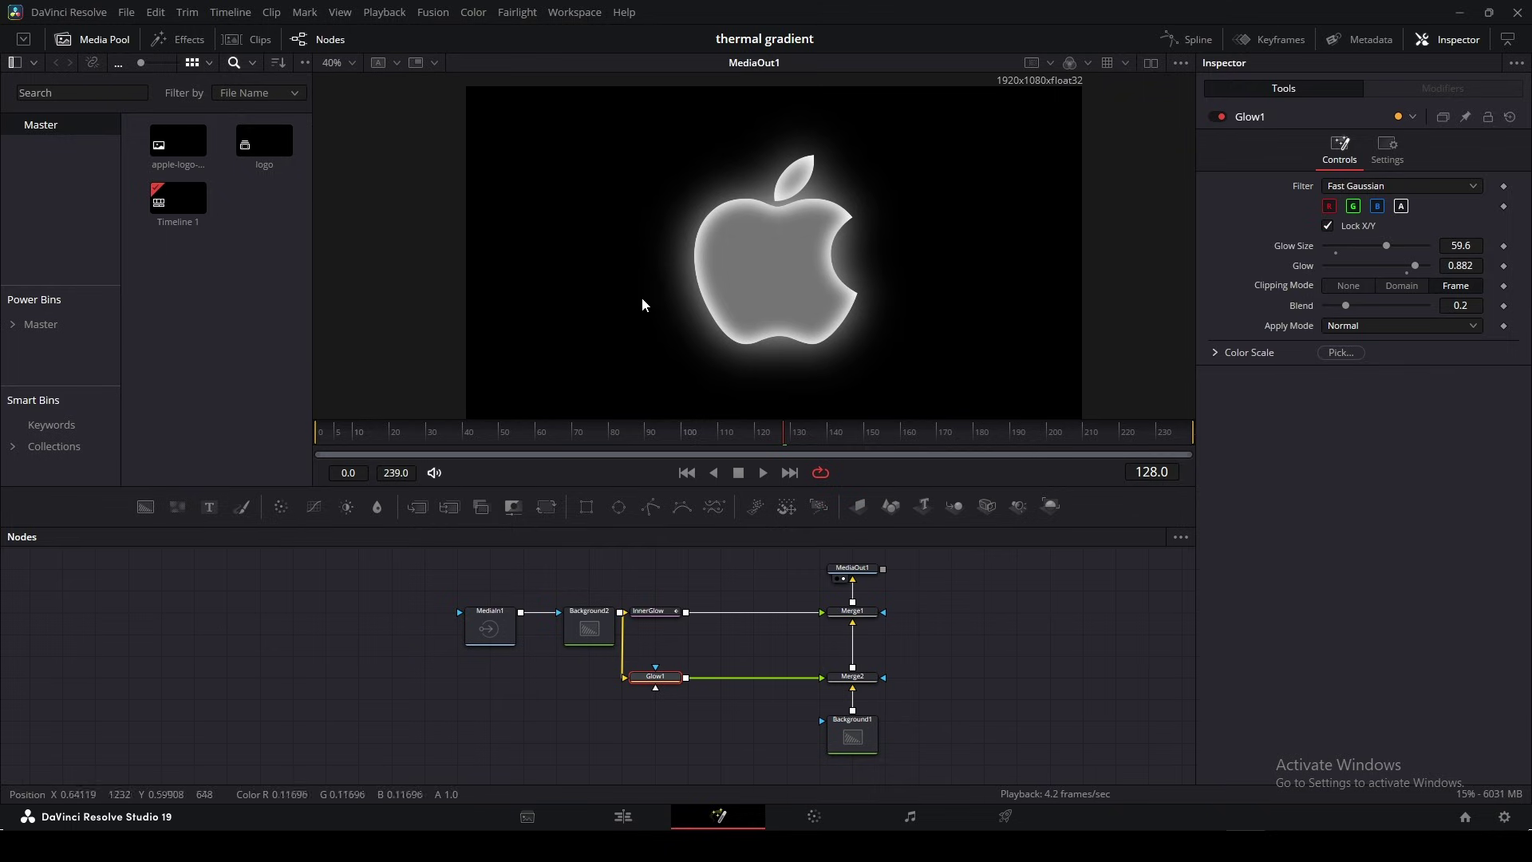
# Set Background1's alpha to 0 and turn the glowing logo's Fusion composition into a compound clip named "glow" on the Edit page
pyautogui.click(852, 736)
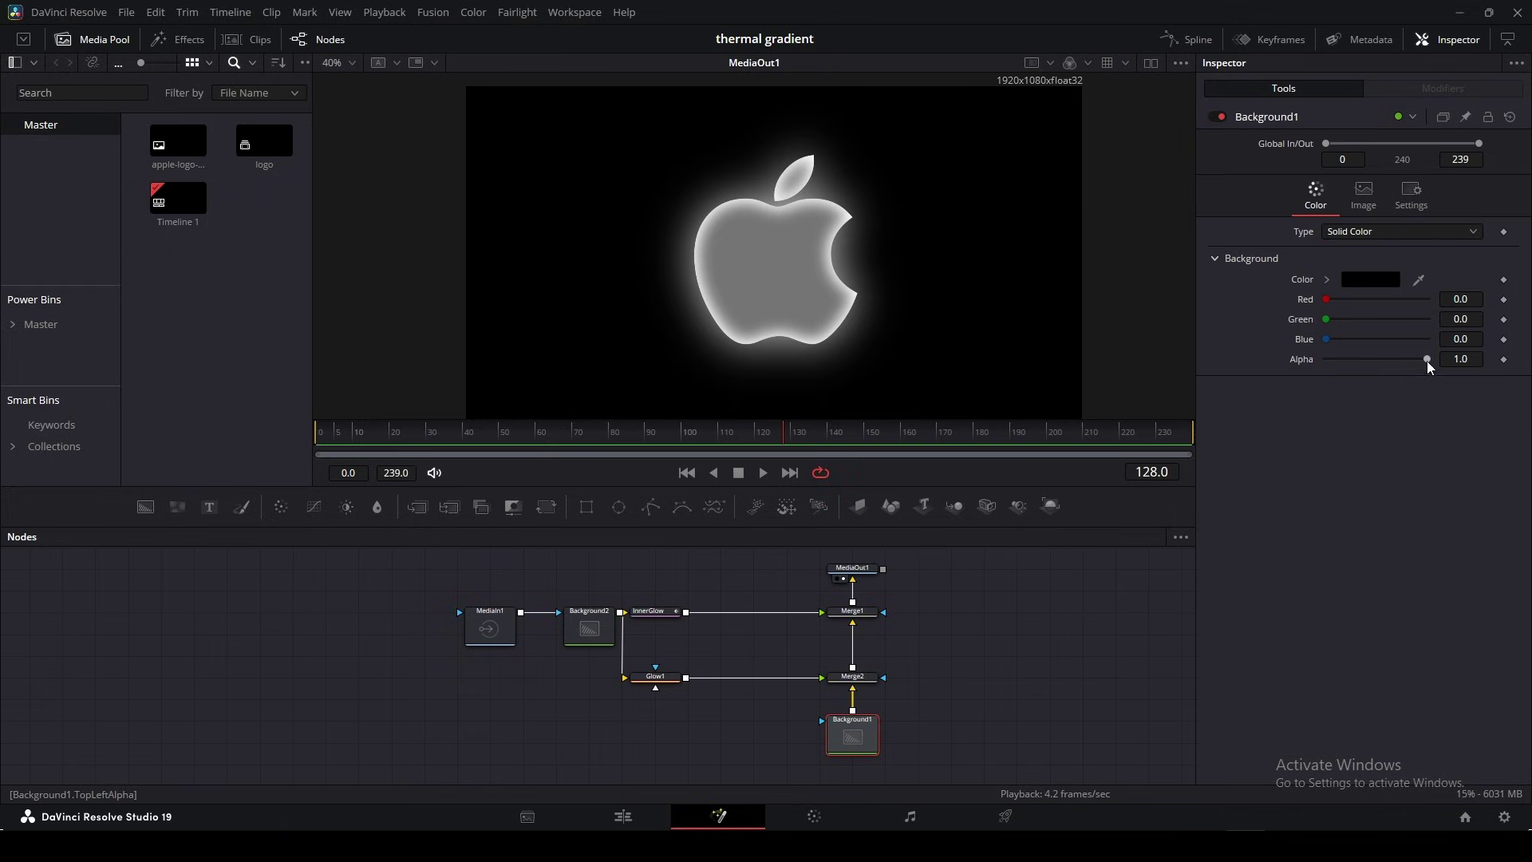
pyautogui.moveTo(1427, 359); pyautogui.dragTo(1326, 359)
pyautogui.click(623, 815)
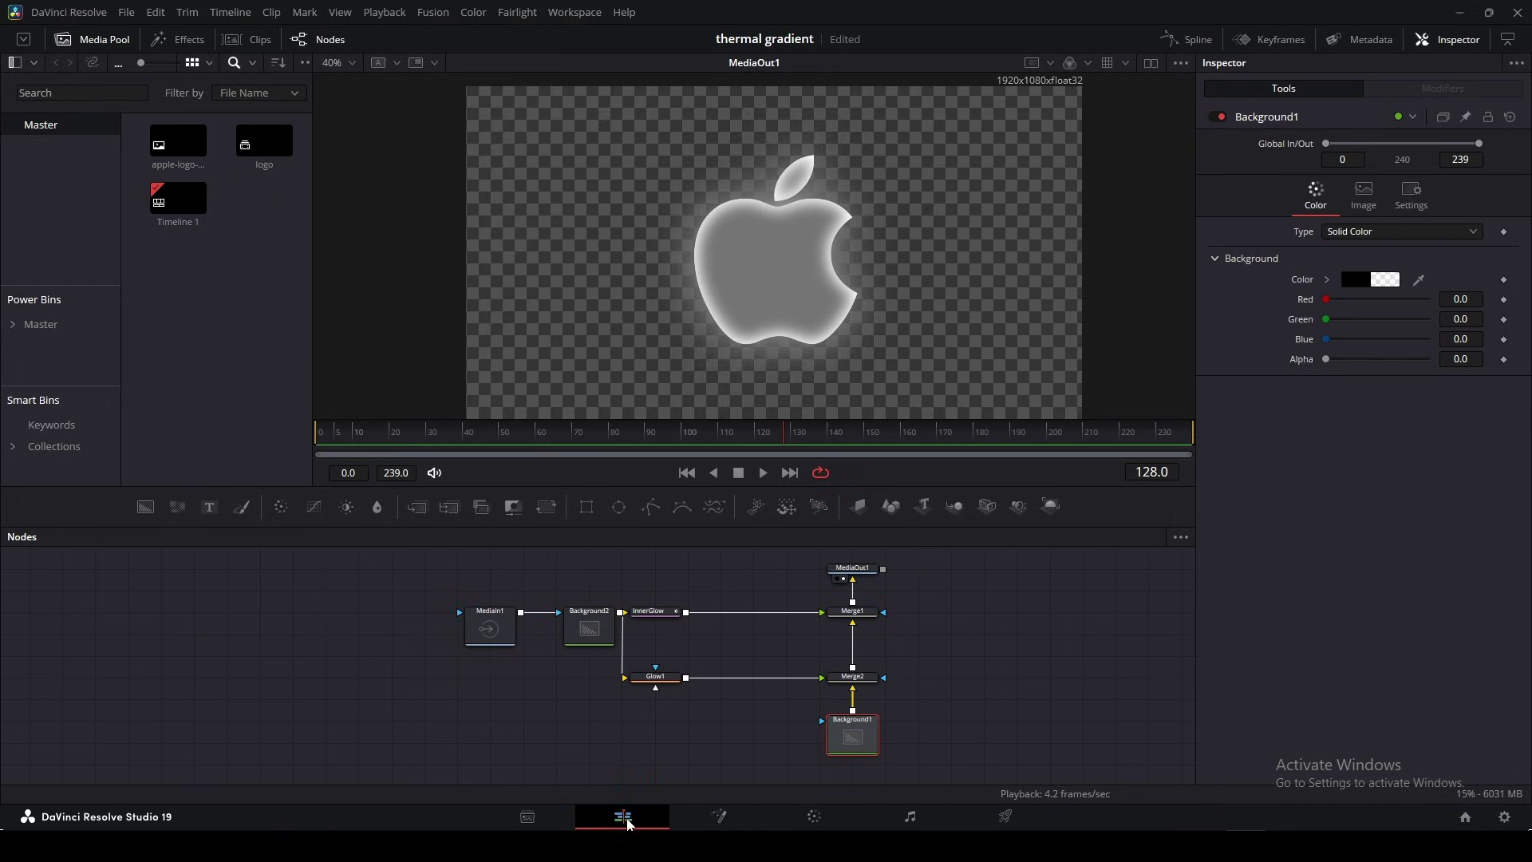
pyautogui.click(467, 662)
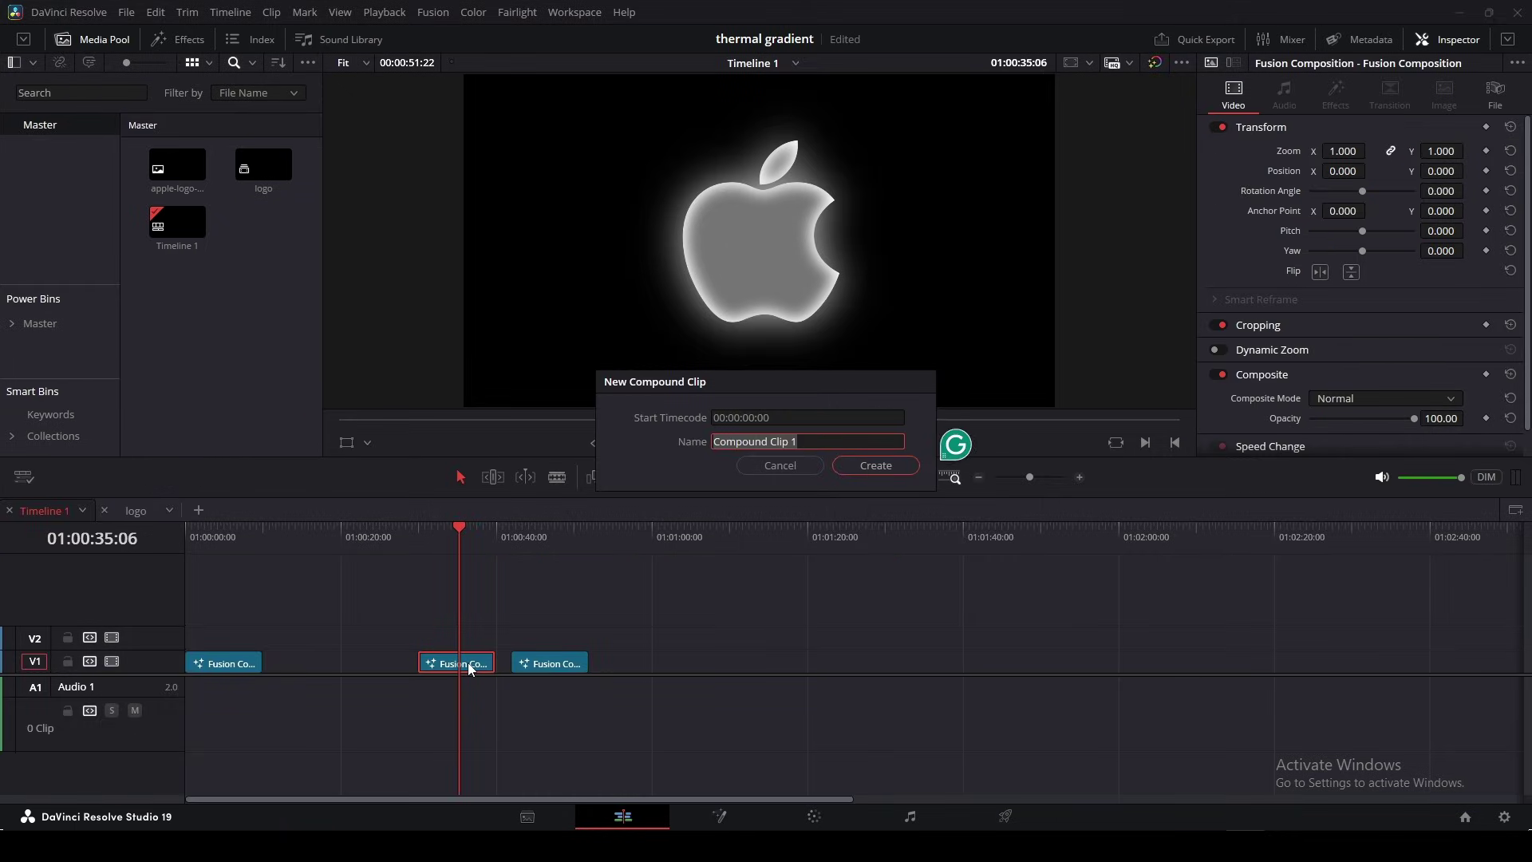
pyautogui.write('glow')
pyautogui.press('Return')
# Open the last Fusion composition in Fusion and feed MediaOut1 from a new Background node set to the Gradient type
pyautogui.click(547, 661)
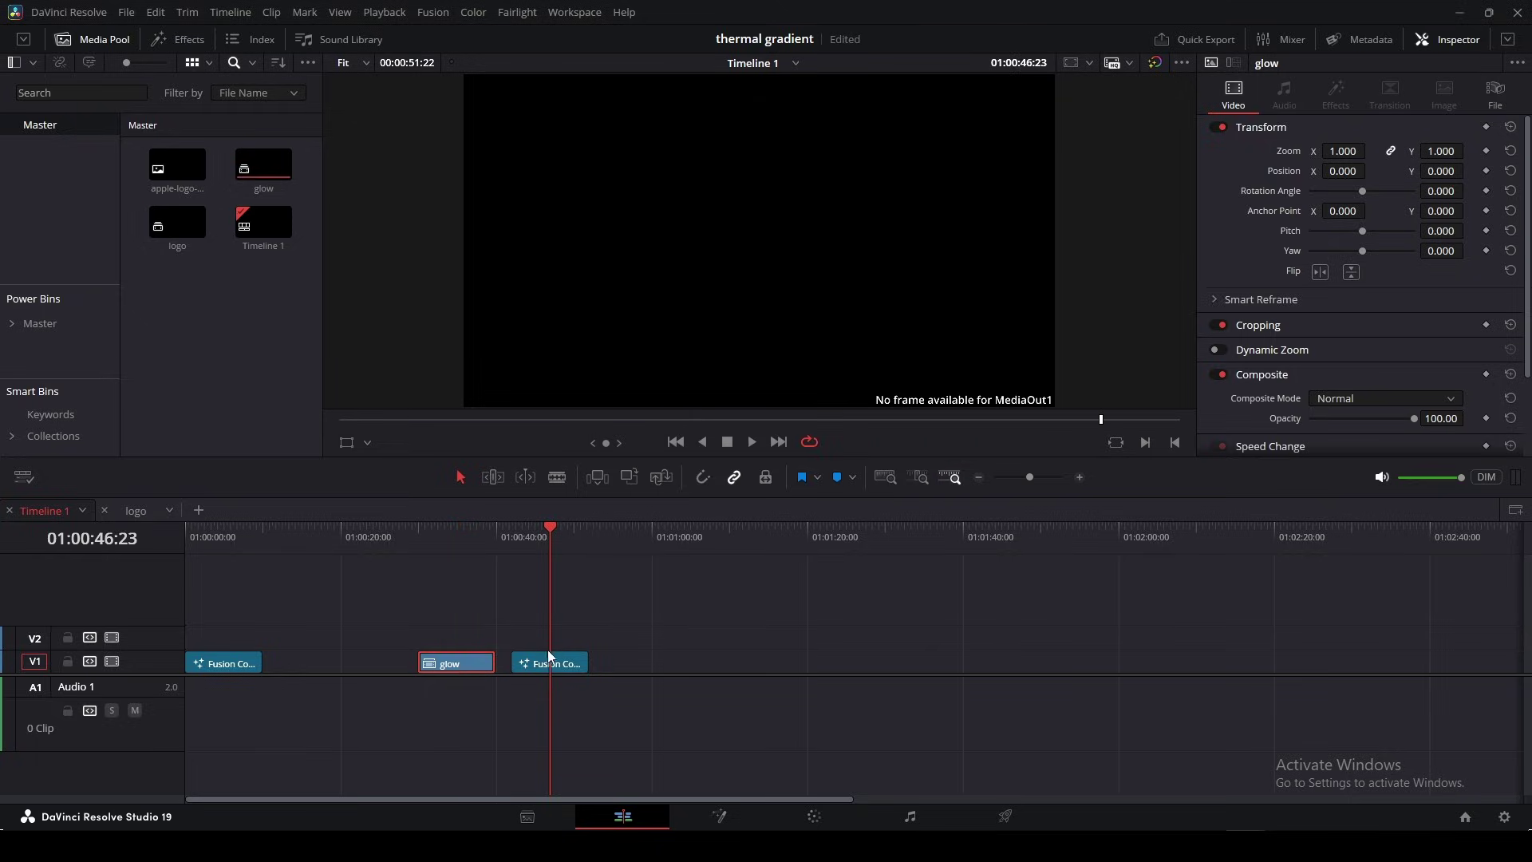
pyautogui.hotkey('shift', '5')
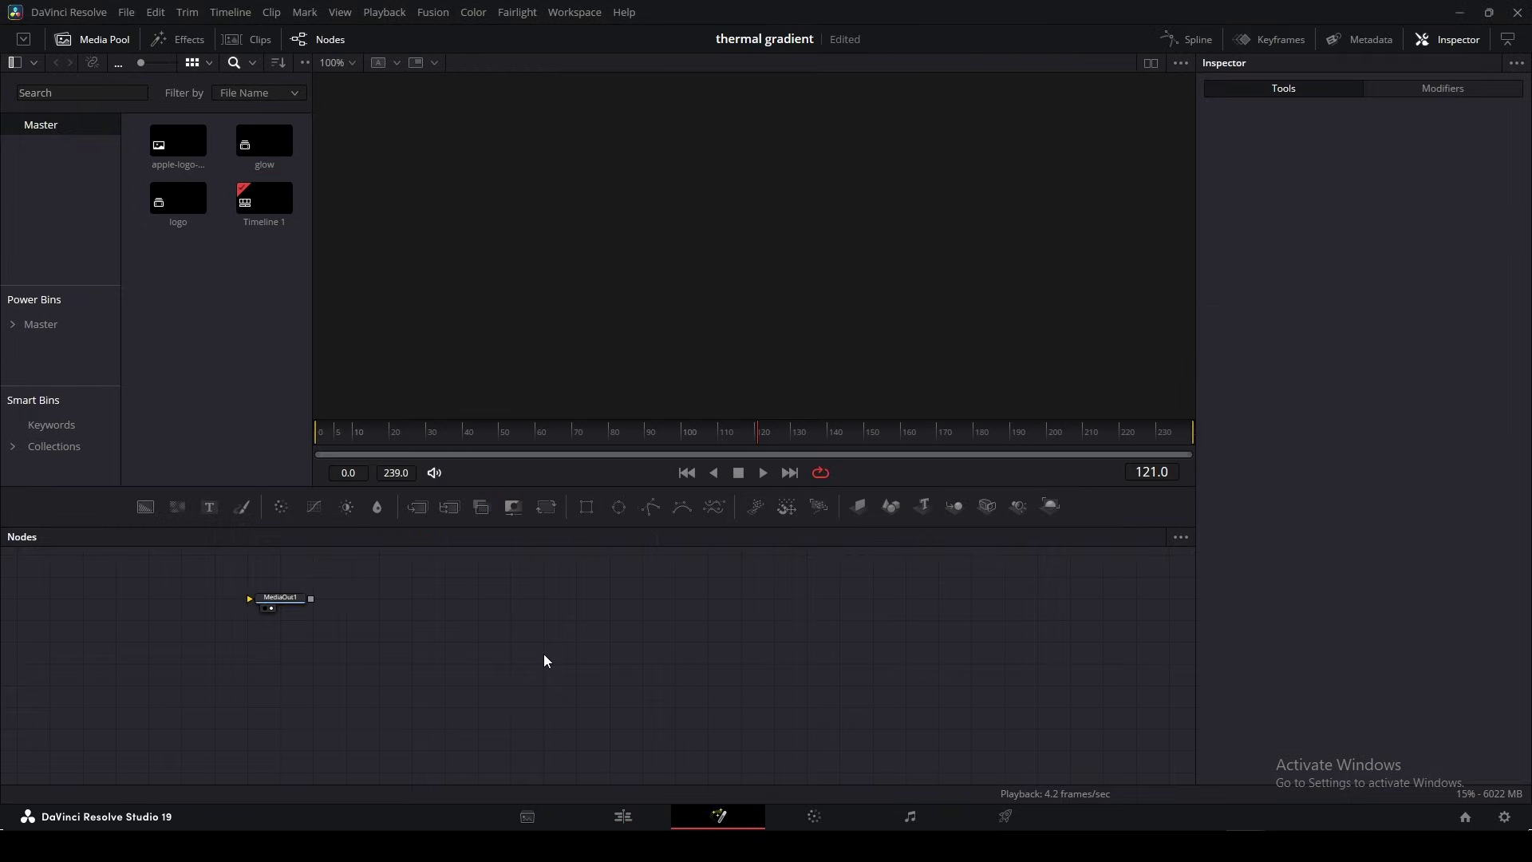
pyautogui.moveTo(145, 507); pyautogui.dragTo(691, 597)
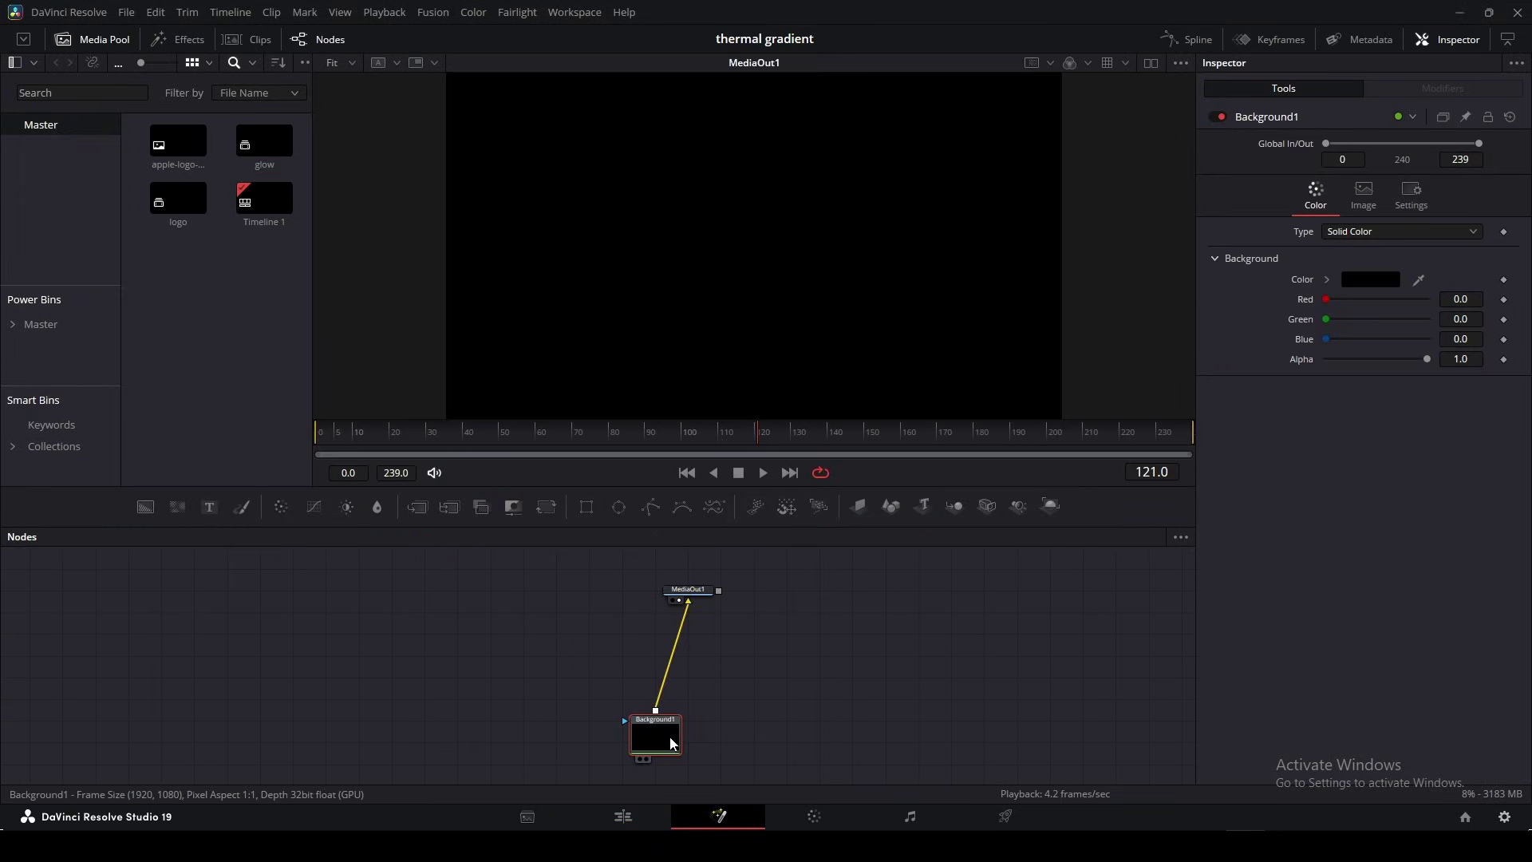
pyautogui.moveTo(655, 742); pyautogui.dragTo(688, 743)
pyautogui.click(1356, 233)
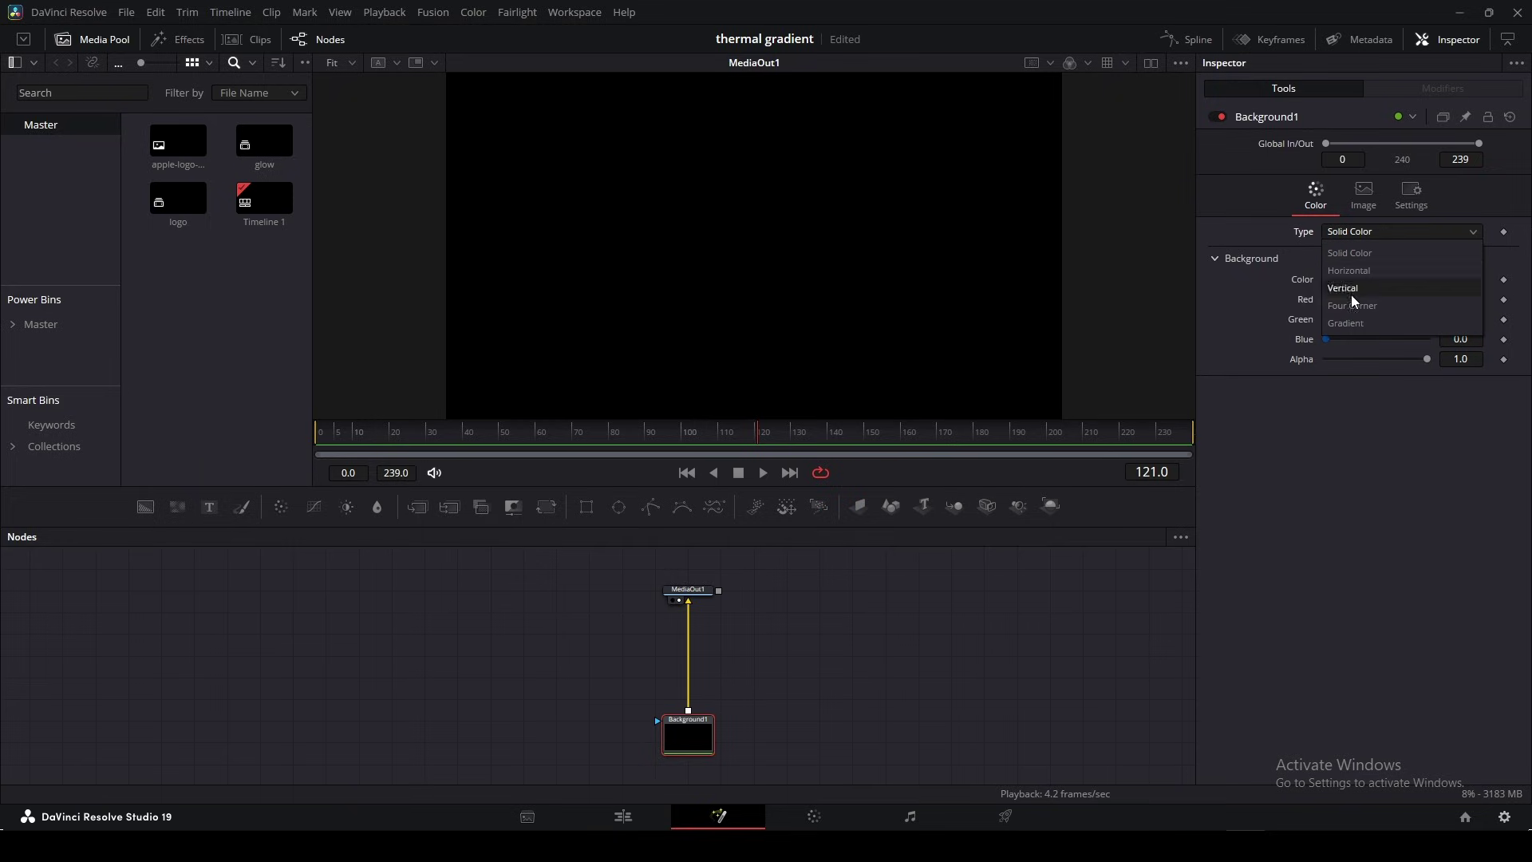
pyautogui.click(1347, 324)
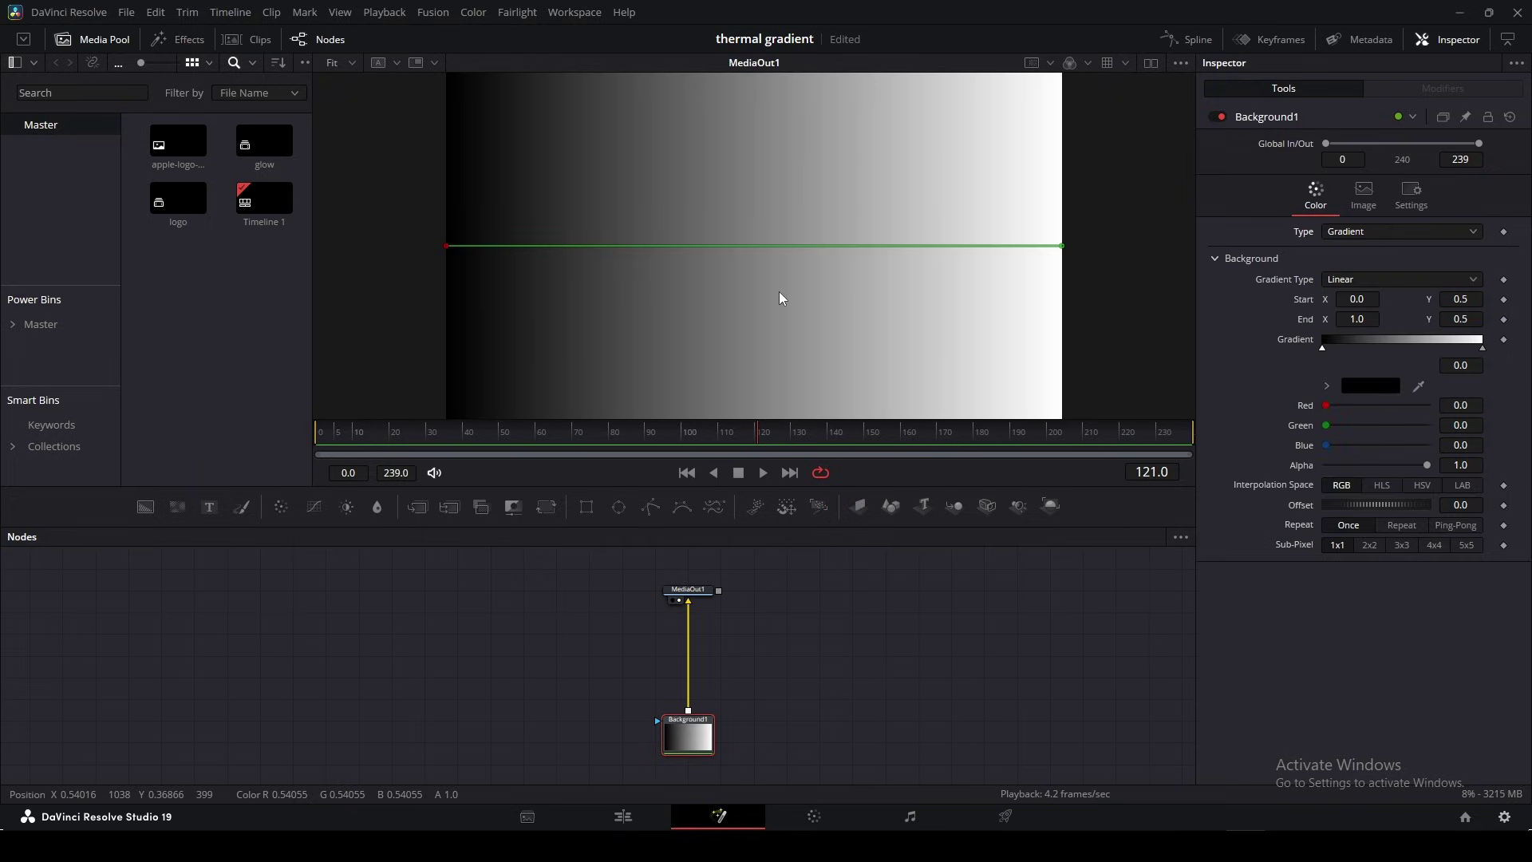
# Run the linear gradient vertically, with its start at about (0.498, 0.002) and its end at about (0.499, 0.993)
pyautogui.scroll(-2, 681, 277)
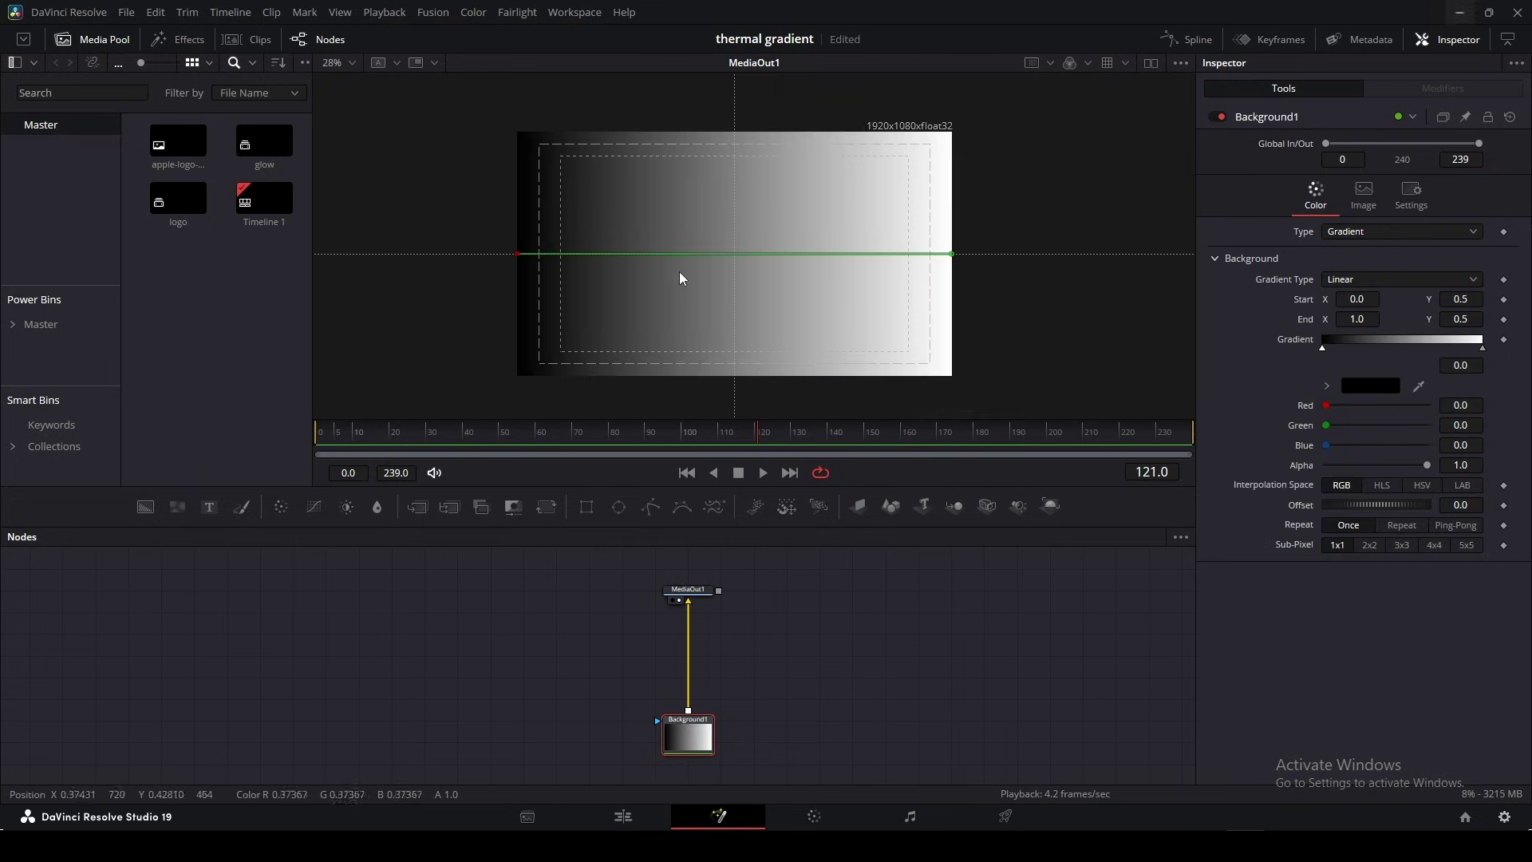
pyautogui.moveTo(521, 253); pyautogui.dragTo(738, 375)
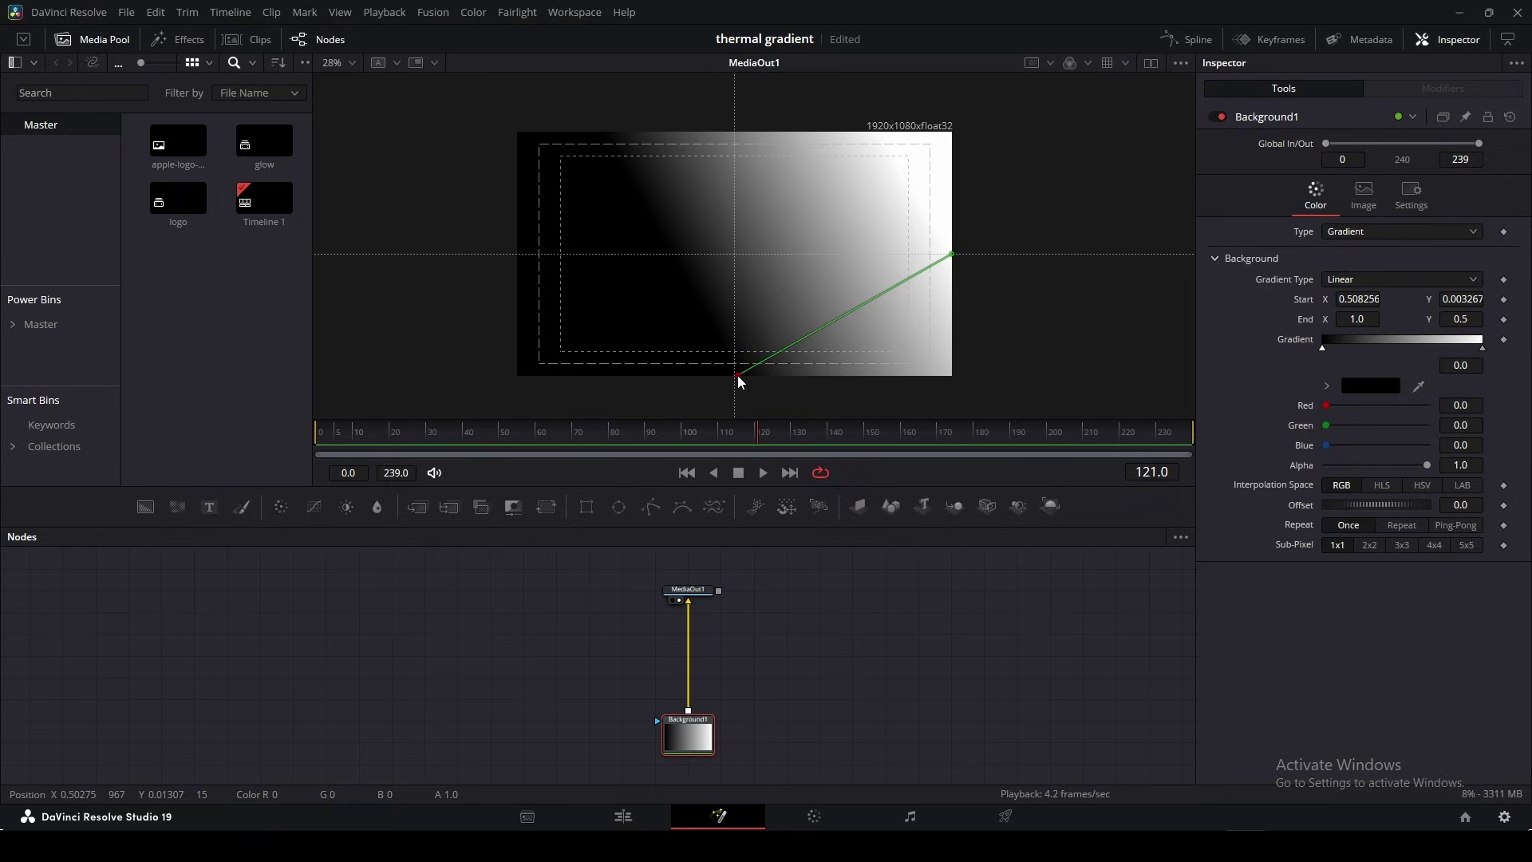
pyautogui.moveTo(951, 255); pyautogui.dragTo(735, 138)
pyautogui.scroll(4, 729, 377)
pyautogui.moveTo(747, 373); pyautogui.dragTo(738, 371)
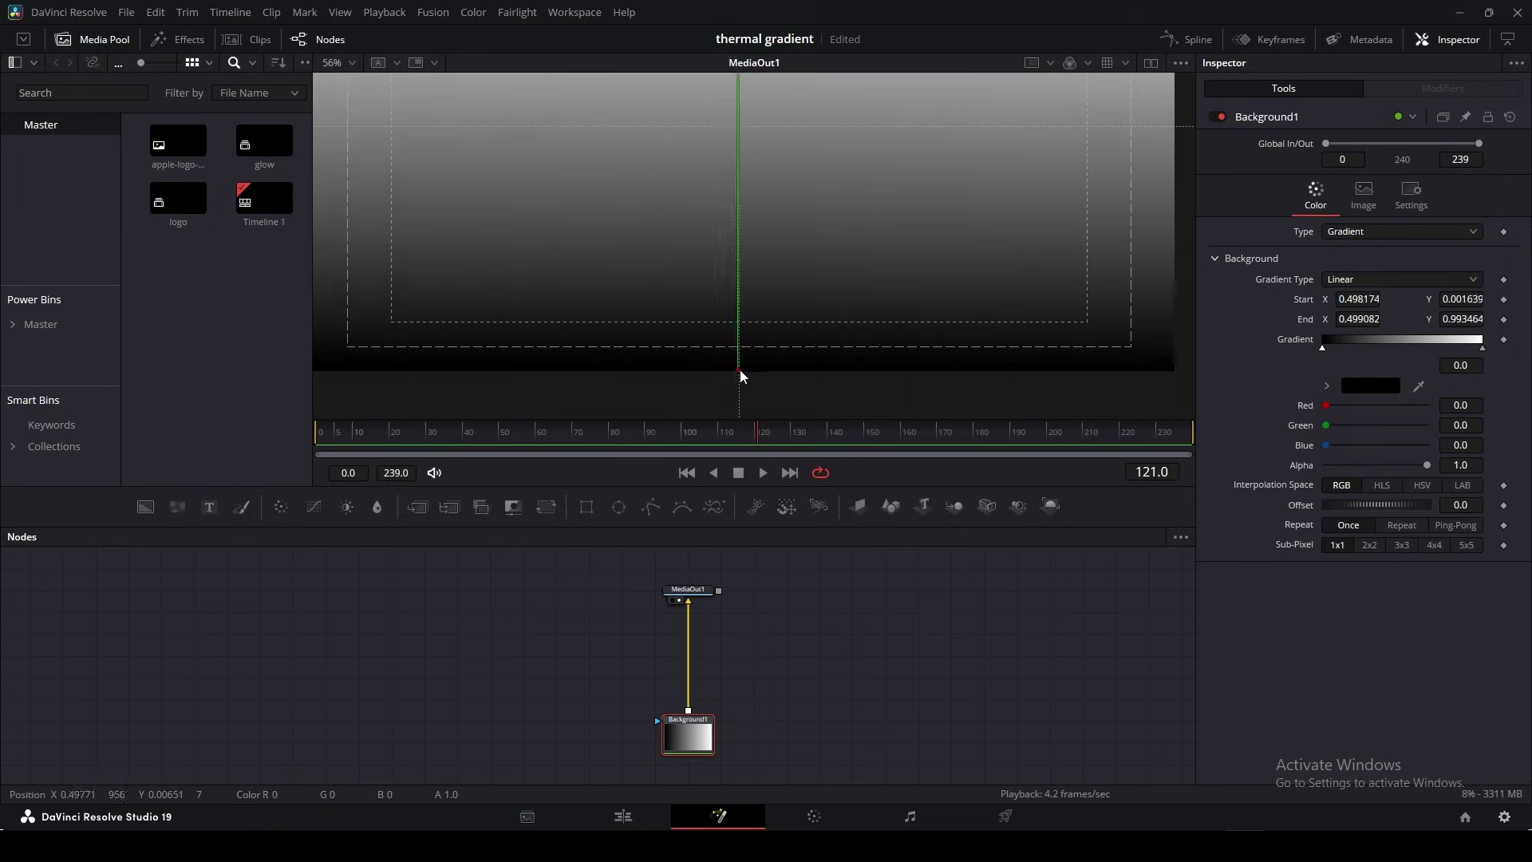
pyautogui.scroll(-6, 772, 303)
# Insert a GradientMaps node between Background1 and MediaOut1 and use its version 2
pyautogui.click(759, 624)
pyautogui.hotkey('shift', 'space')
pyautogui.write('glow')
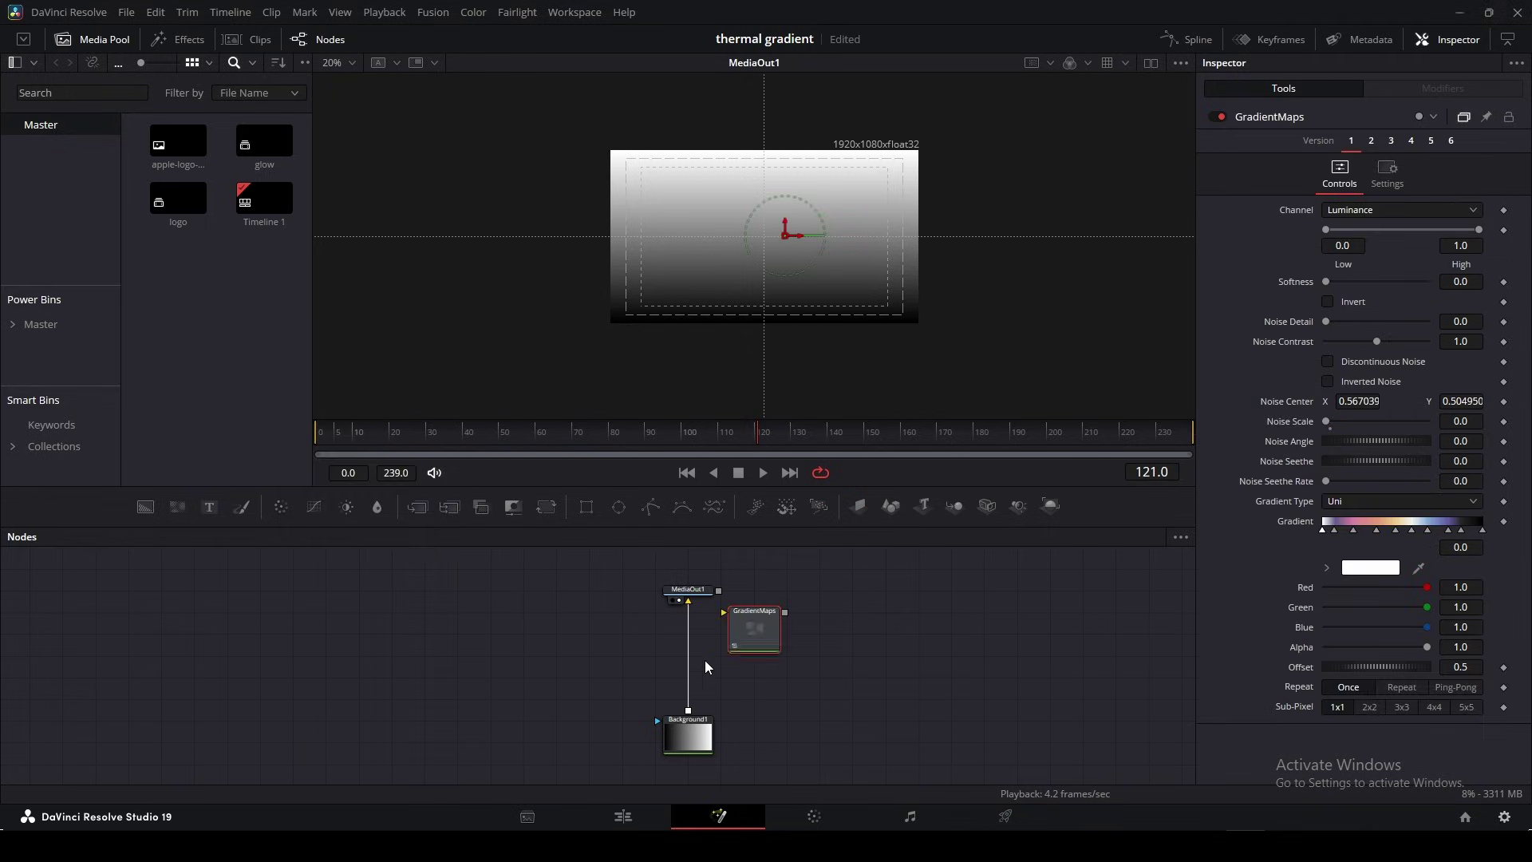
pyautogui.moveTo(687, 614)
pyautogui.mouseDown()
pyautogui.moveTo(758, 623)
pyautogui.moveTo(685, 650)
pyautogui.moveTo(692, 592)
pyautogui.mouseUp()
pyautogui.scroll(-3, 716, 629)
pyautogui.moveTo(764, 701); pyautogui.dragTo(687, 643)
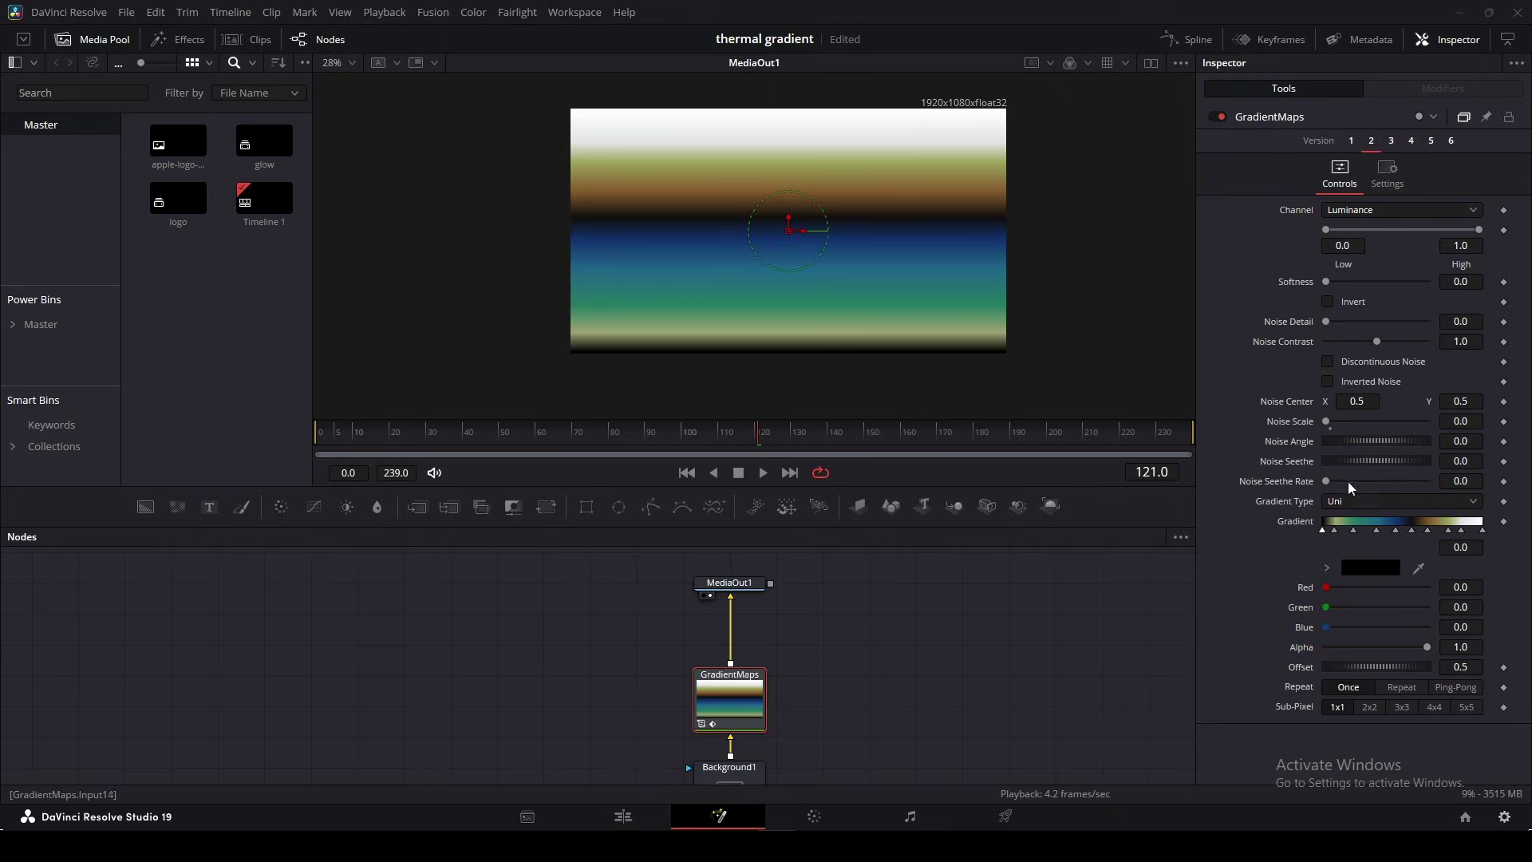
# Remove the green and blue stops from the GradientMaps gradient and swap its black and white ends, placing black at about 0.945
pyautogui.click(1334, 532)
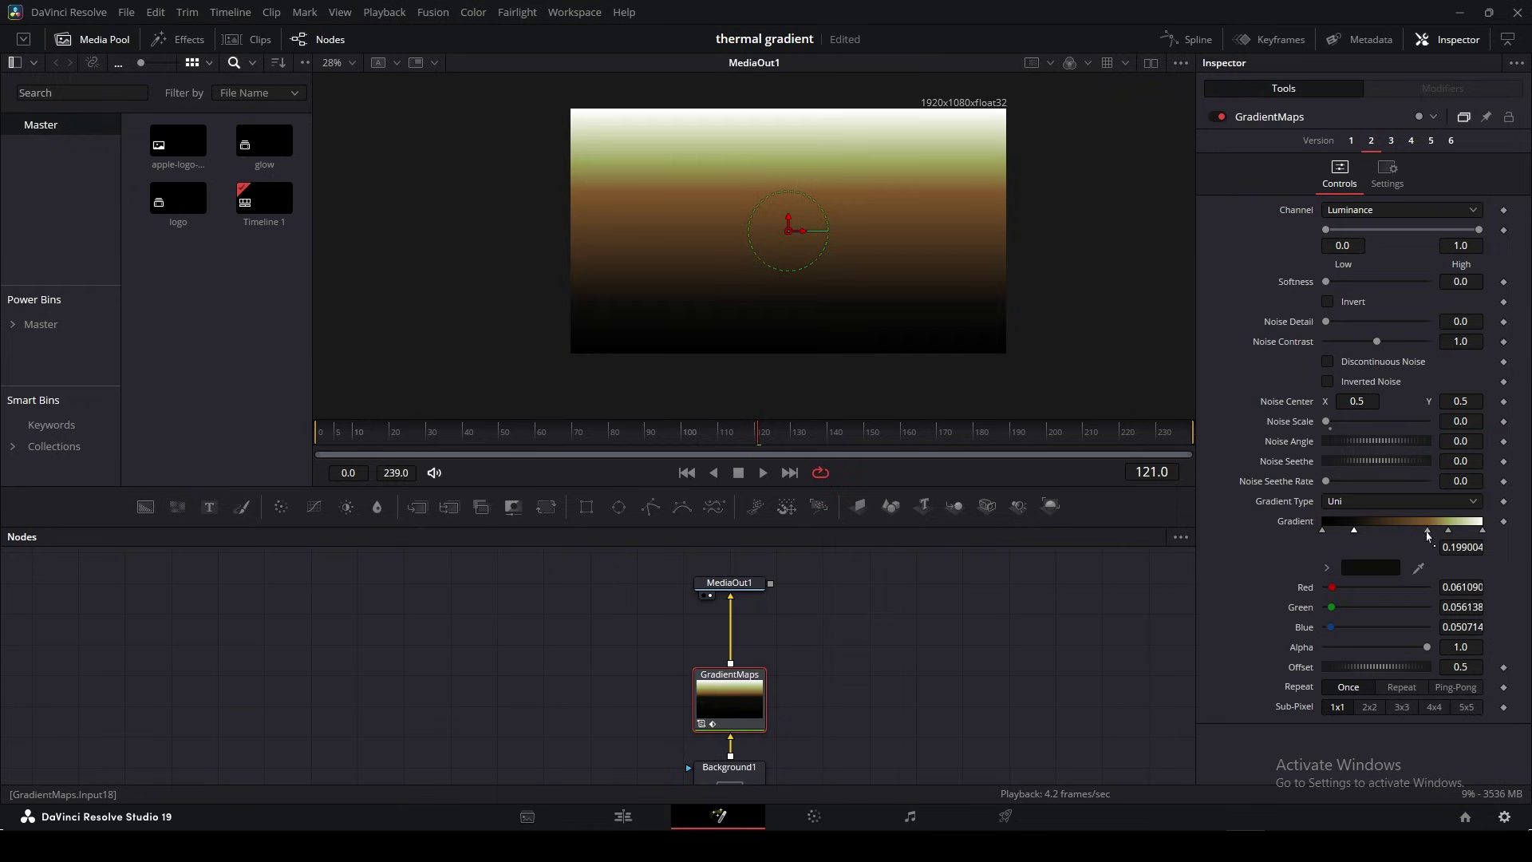
pyautogui.click(1323, 532)
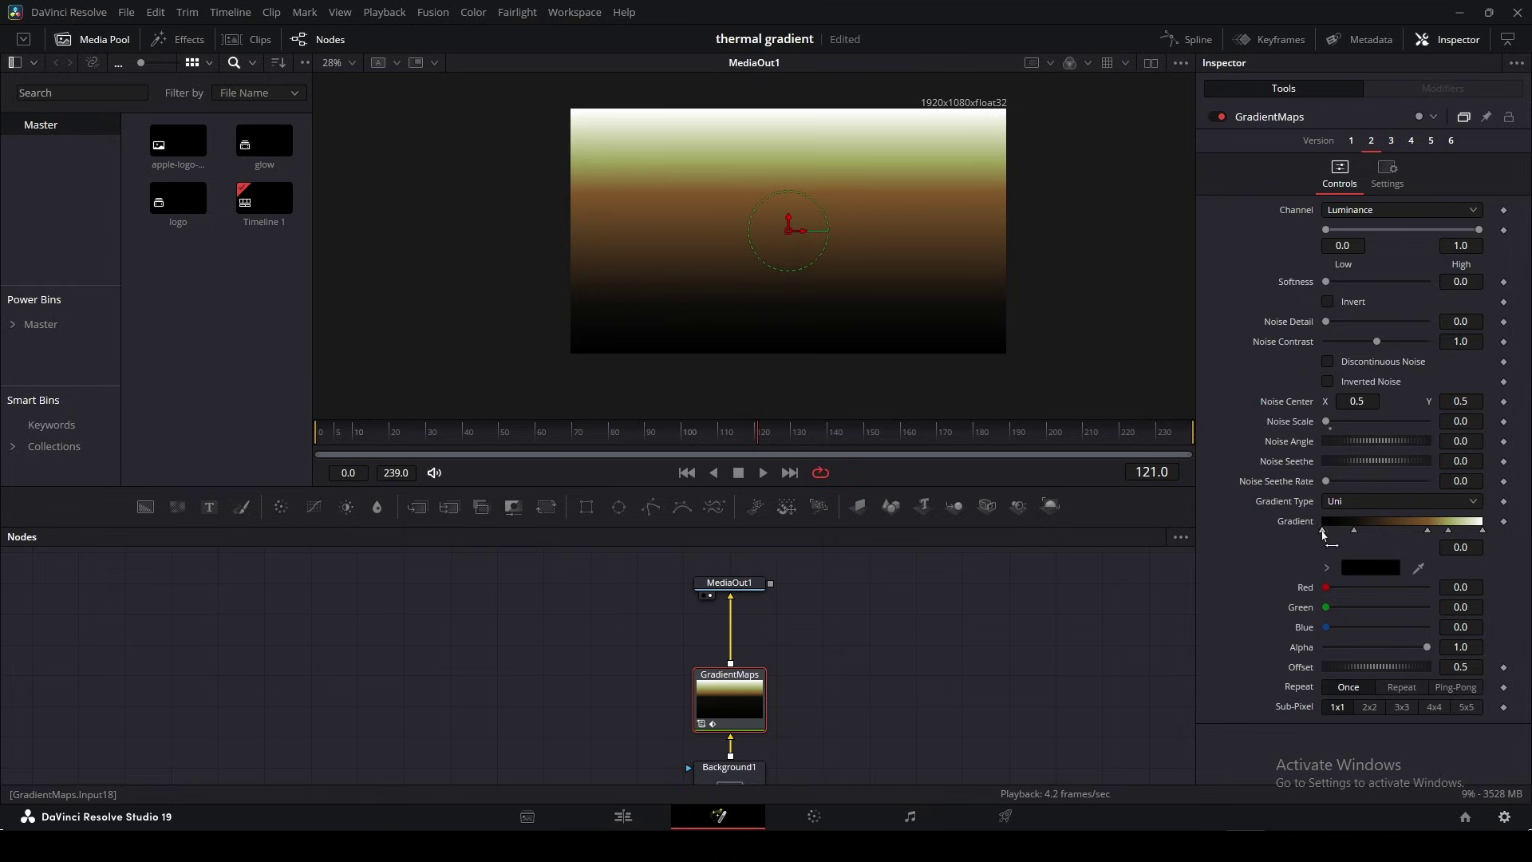
pyautogui.moveTo(1323, 535); pyautogui.dragTo(1475, 533)
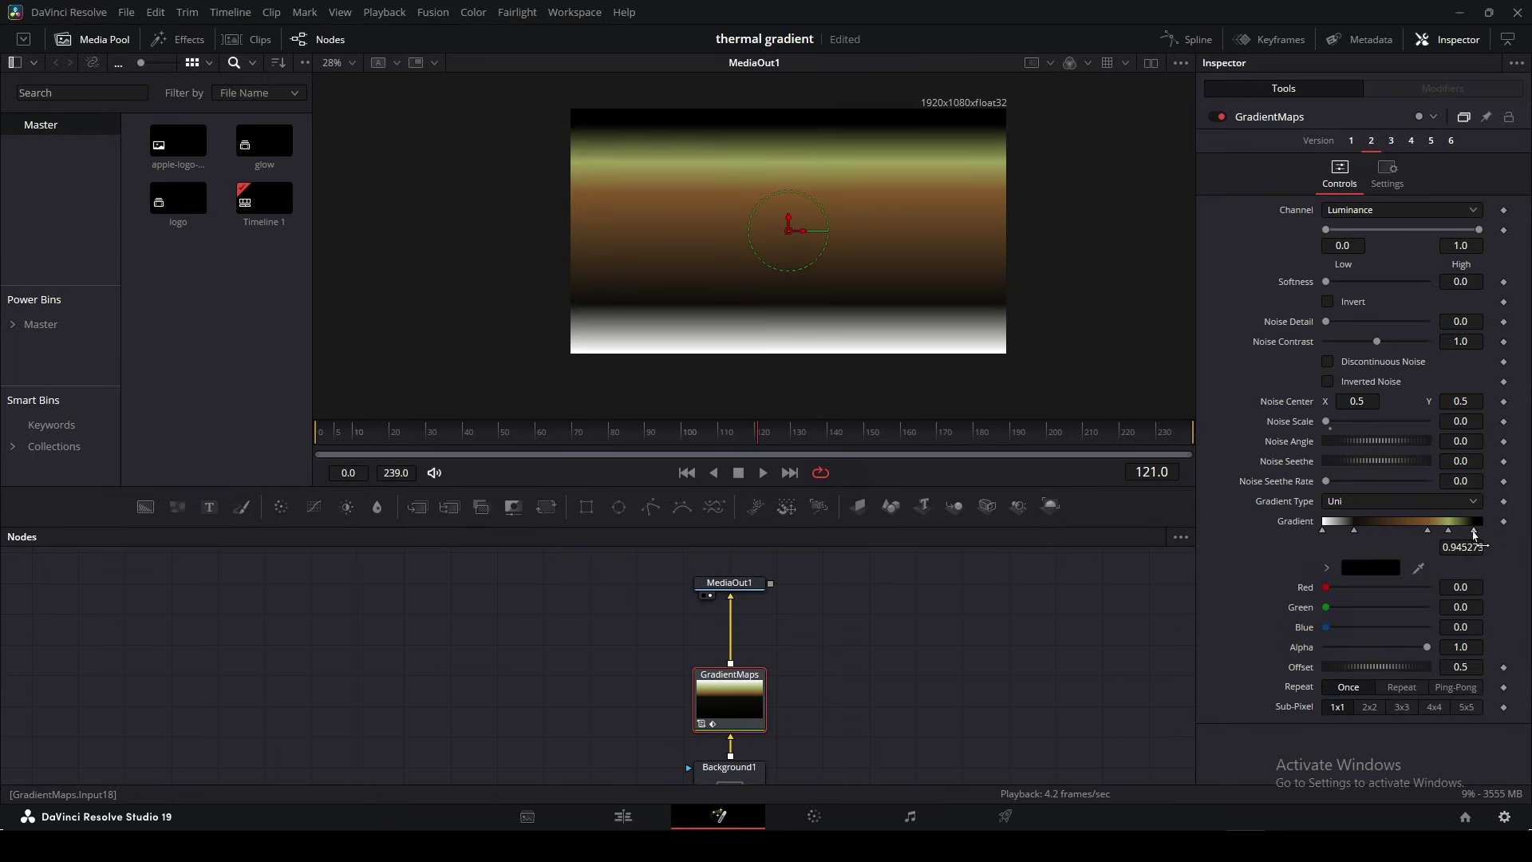
# Recolour the first three gradient stops red, yellow #fff45e and light blue #95a5ff
pyautogui.click(1323, 531)
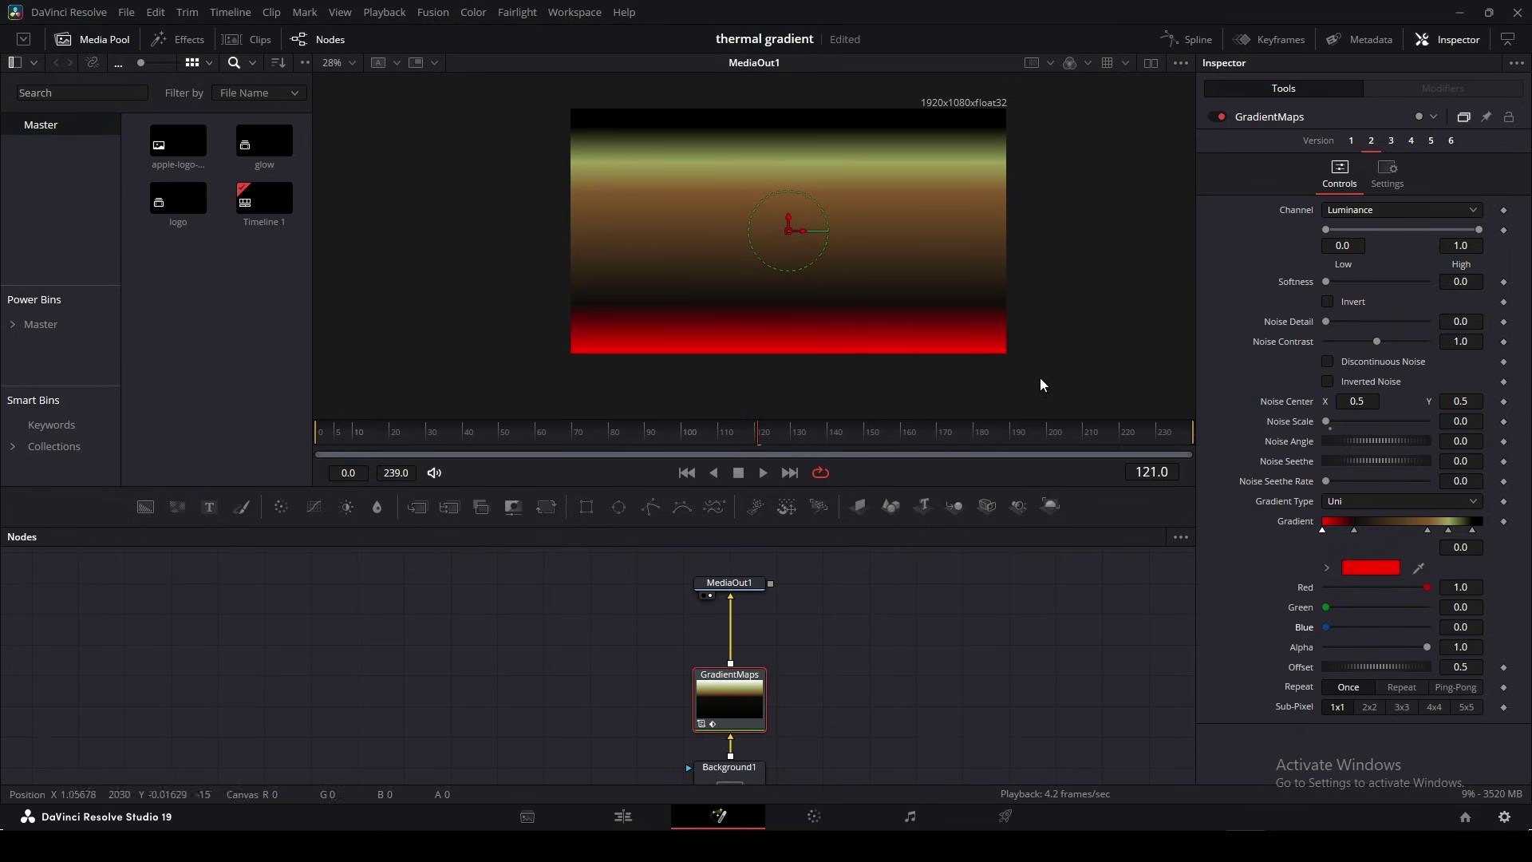
pyautogui.click(1354, 531)
pyautogui.click(1370, 568)
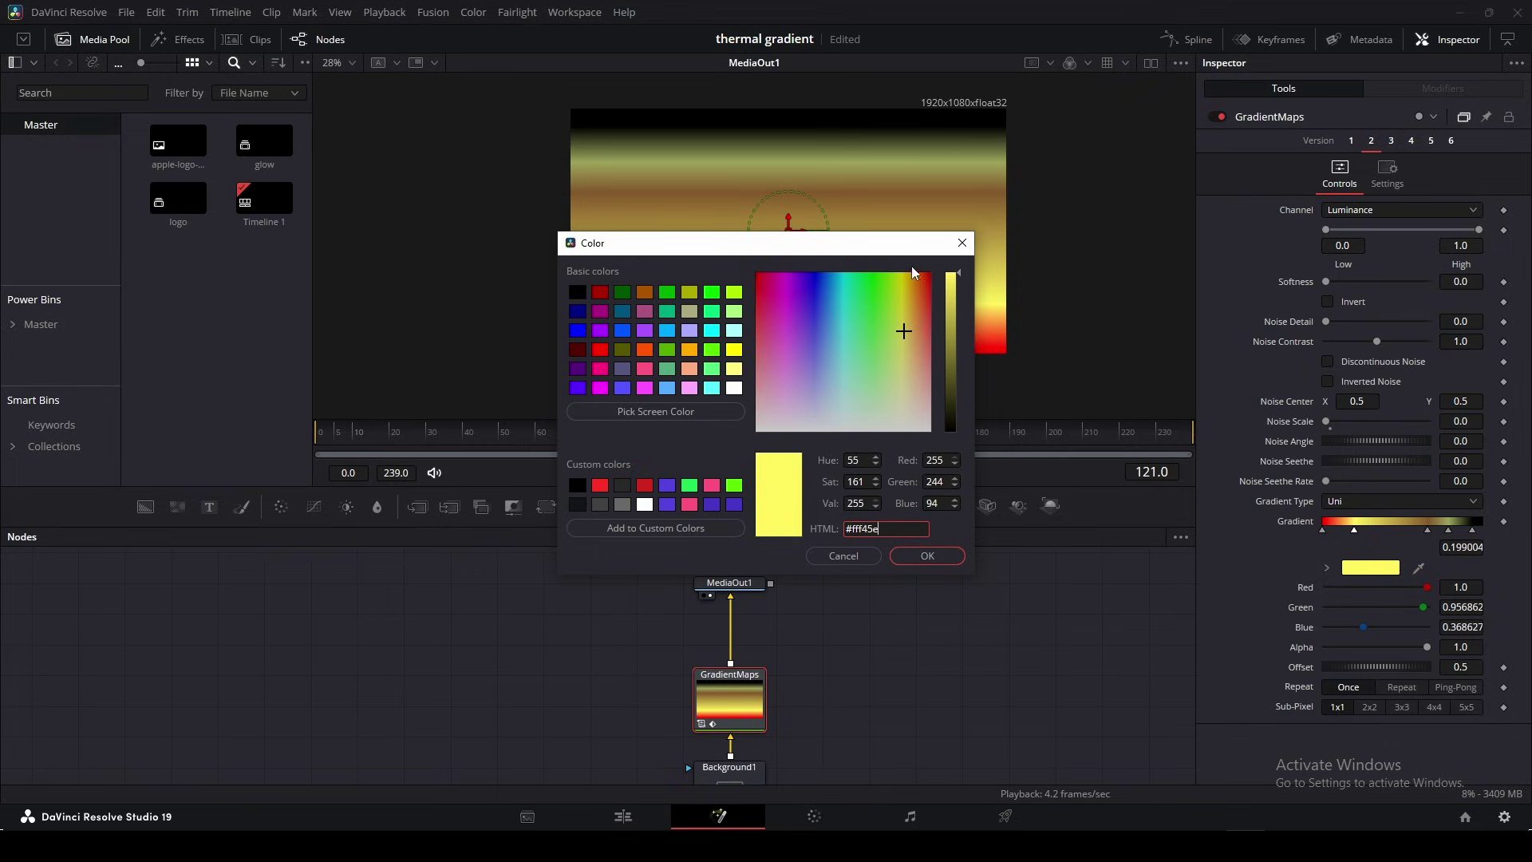
pyautogui.moveTo(913, 252); pyautogui.dragTo(700, 263)
pyautogui.click(723, 573)
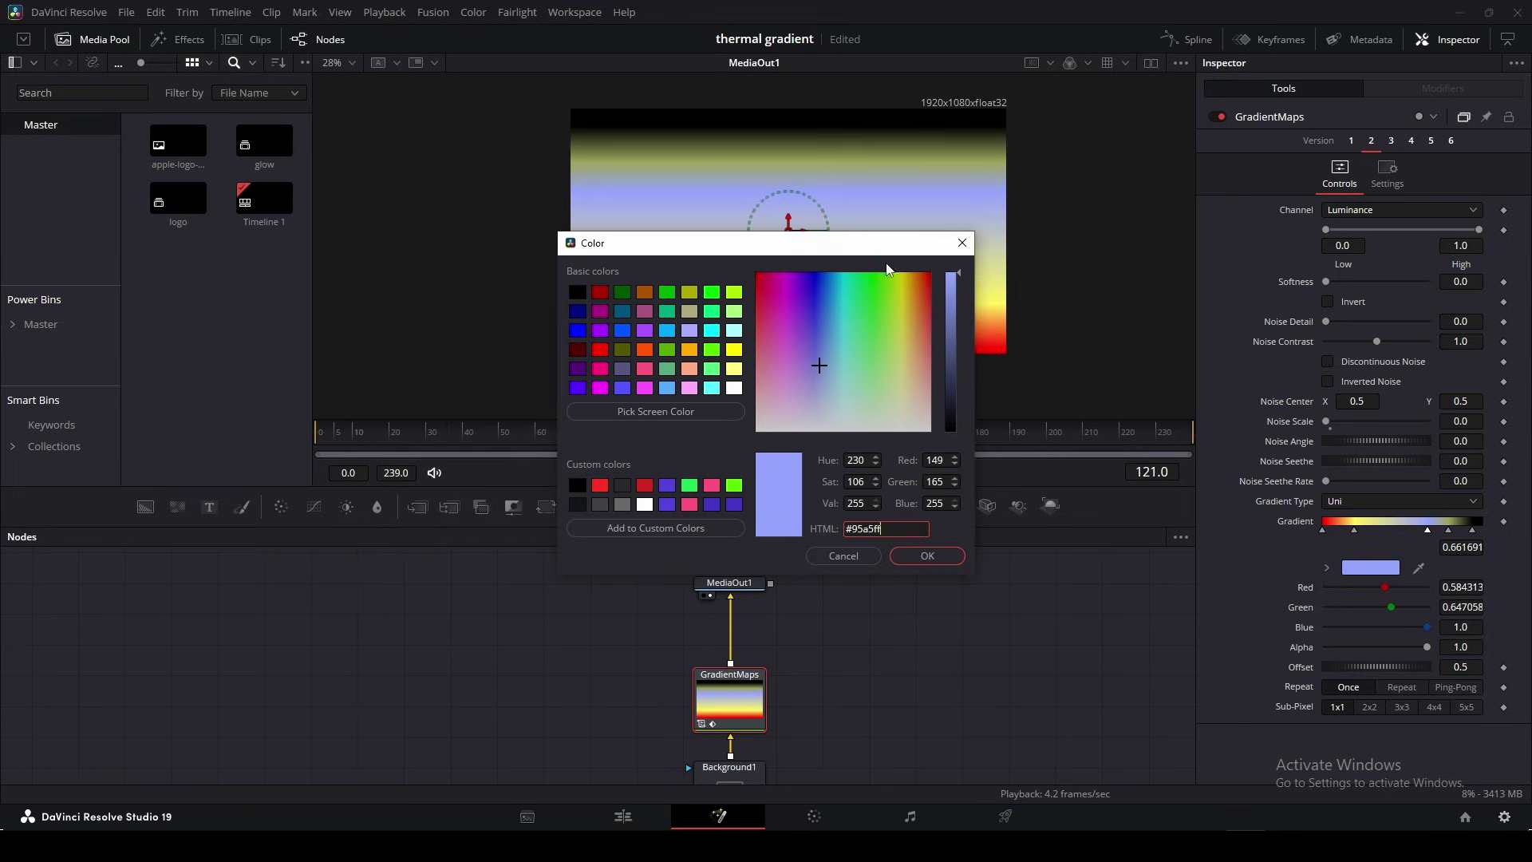
pyautogui.click(919, 555)
# Colour the fourth gradient stop dark navy (RGB 17, 17, 51) and respace the middle stops, with navy at about 0.677
pyautogui.moveTo(1427, 530); pyautogui.dragTo(1390, 535)
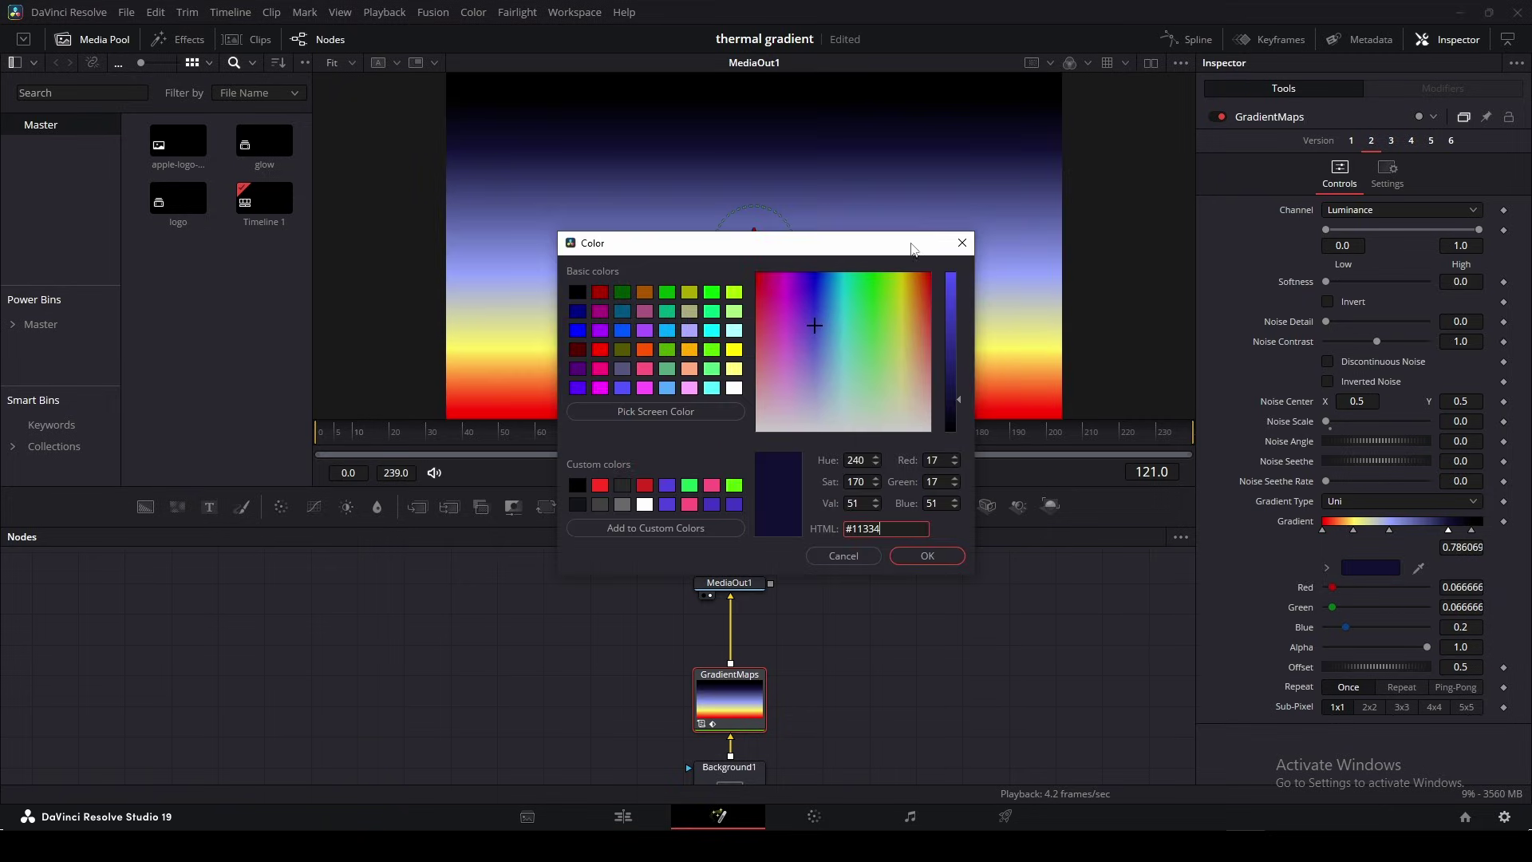
pyautogui.moveTo(898, 248); pyautogui.dragTo(850, 273)
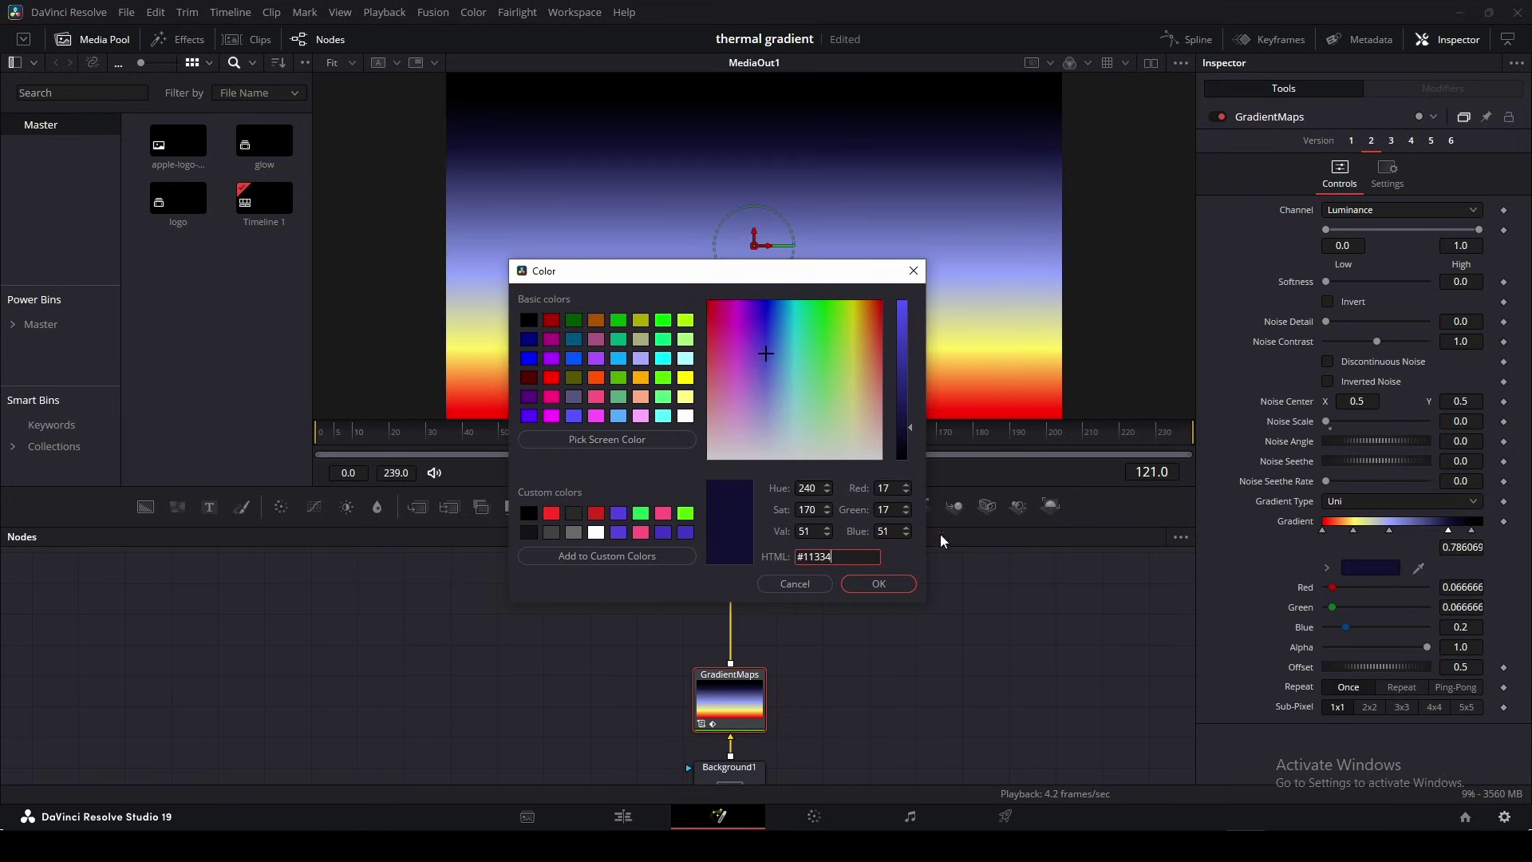
pyautogui.click(887, 585)
pyautogui.moveTo(1389, 529); pyautogui.dragTo(1442, 533)
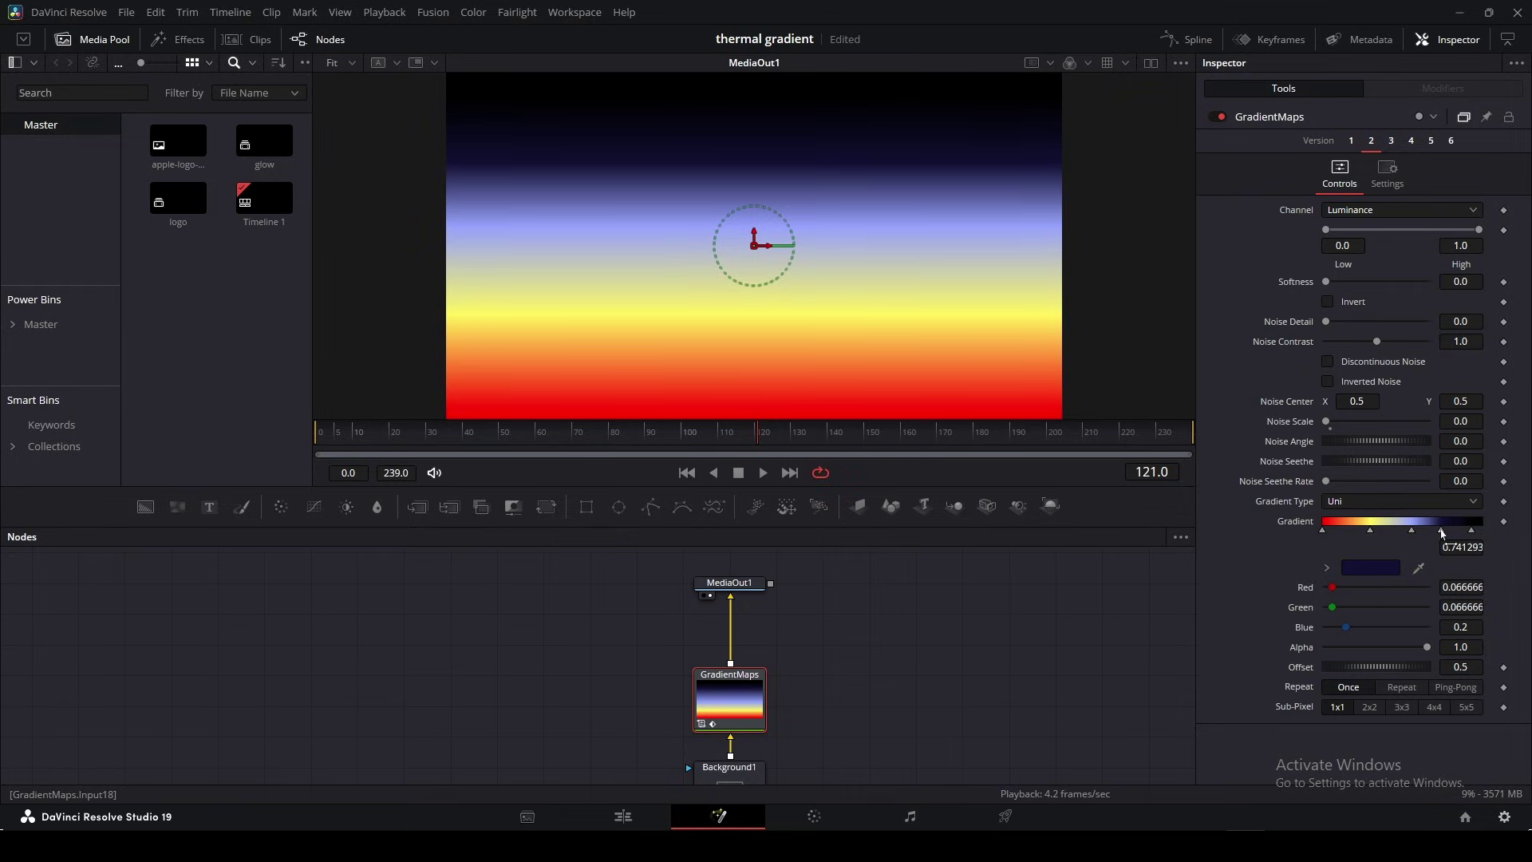
pyautogui.scroll(-3, 736, 630)
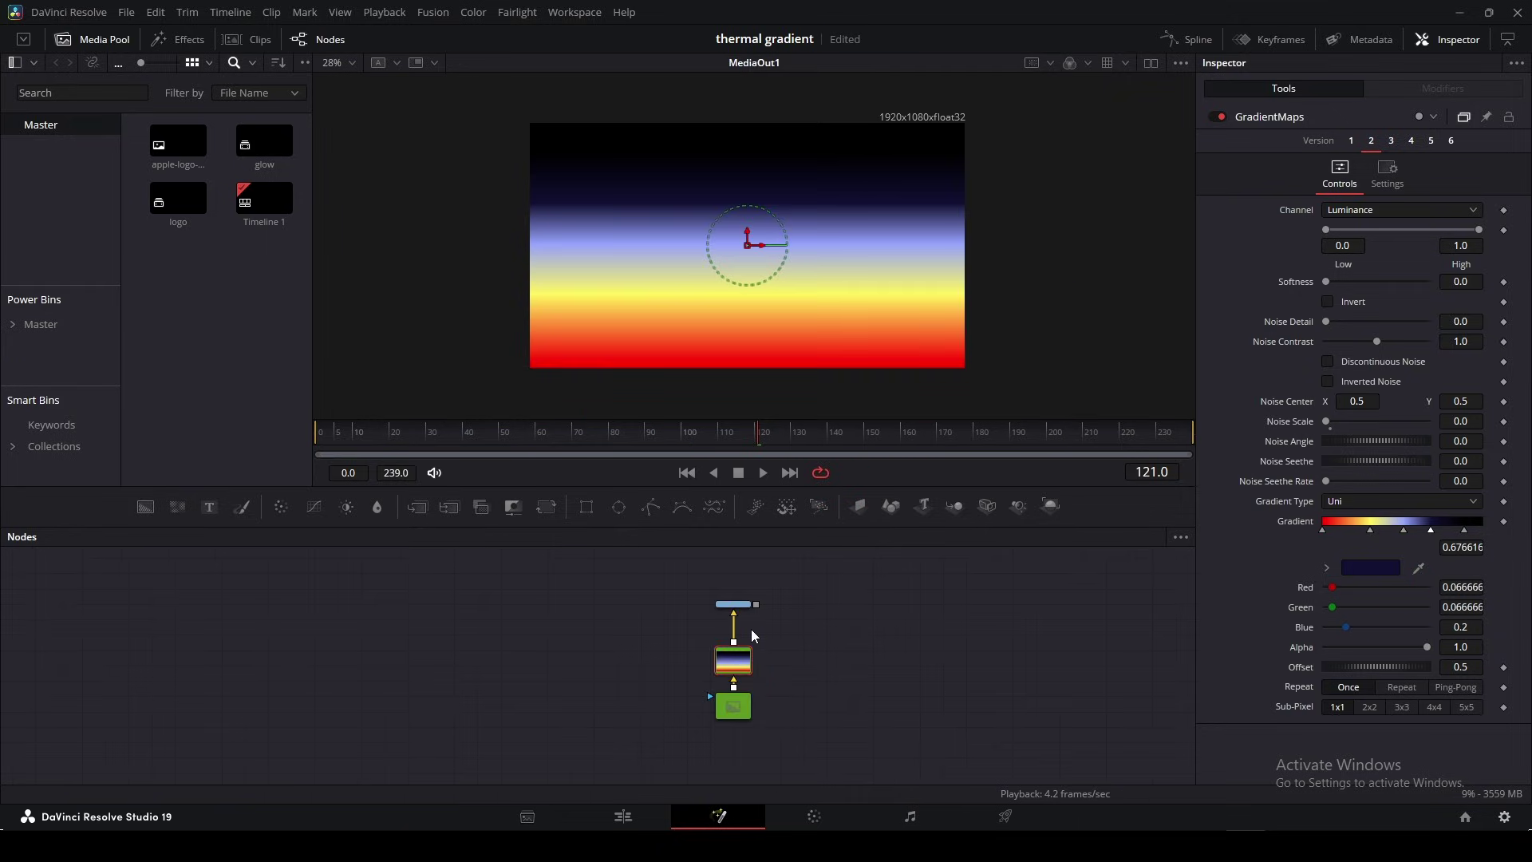
# Add a Gaussian Blur node after GradientMaps and set its strength to 0.843
pyautogui.moveTo(750, 629); pyautogui.dragTo(722, 607)
pyautogui.click(722, 723)
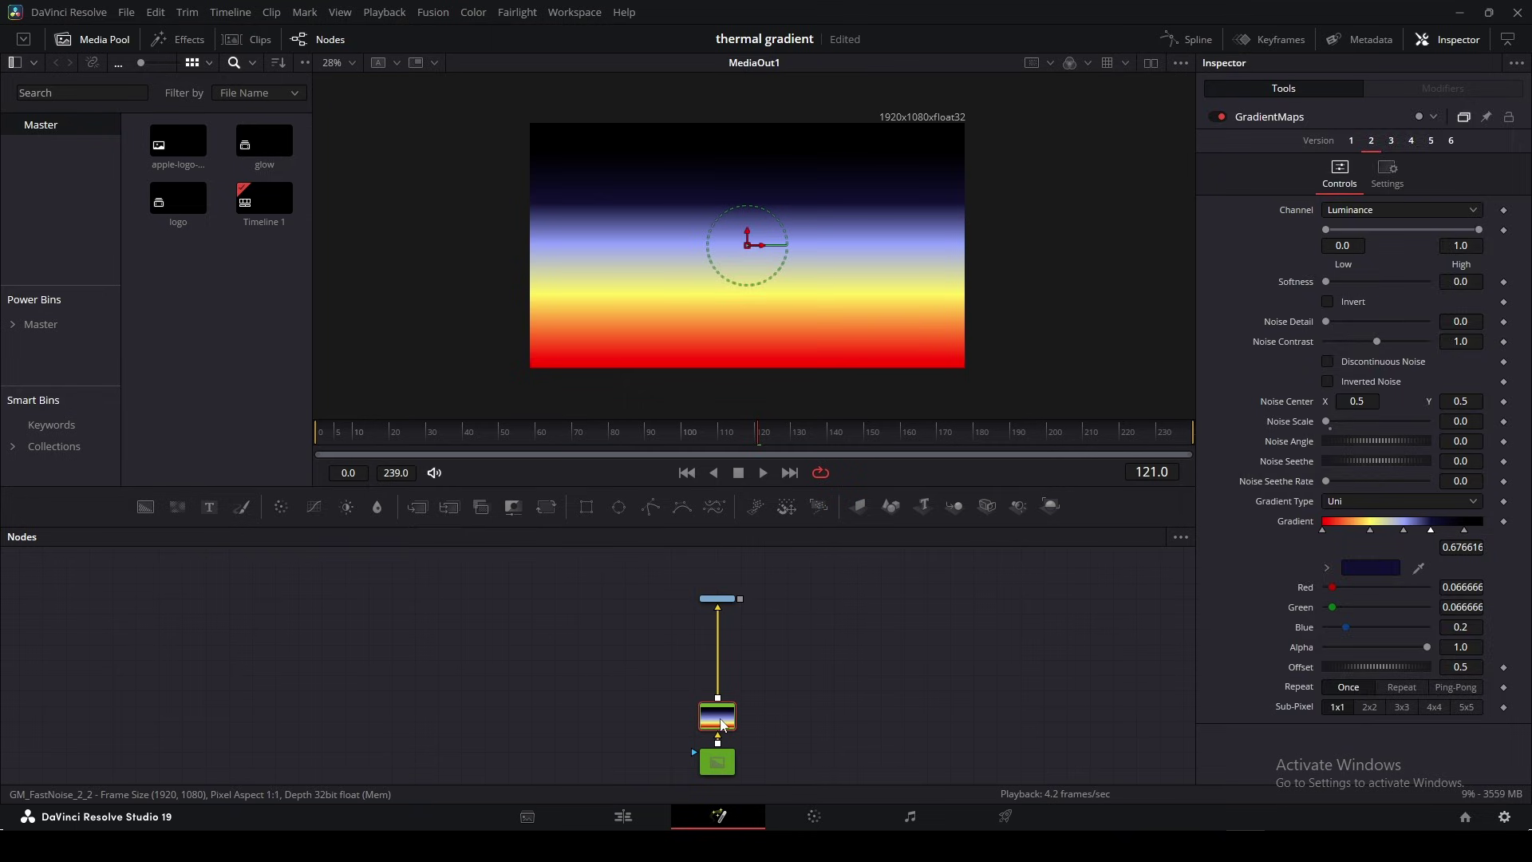
pyautogui.hotkey('shift', 'space')
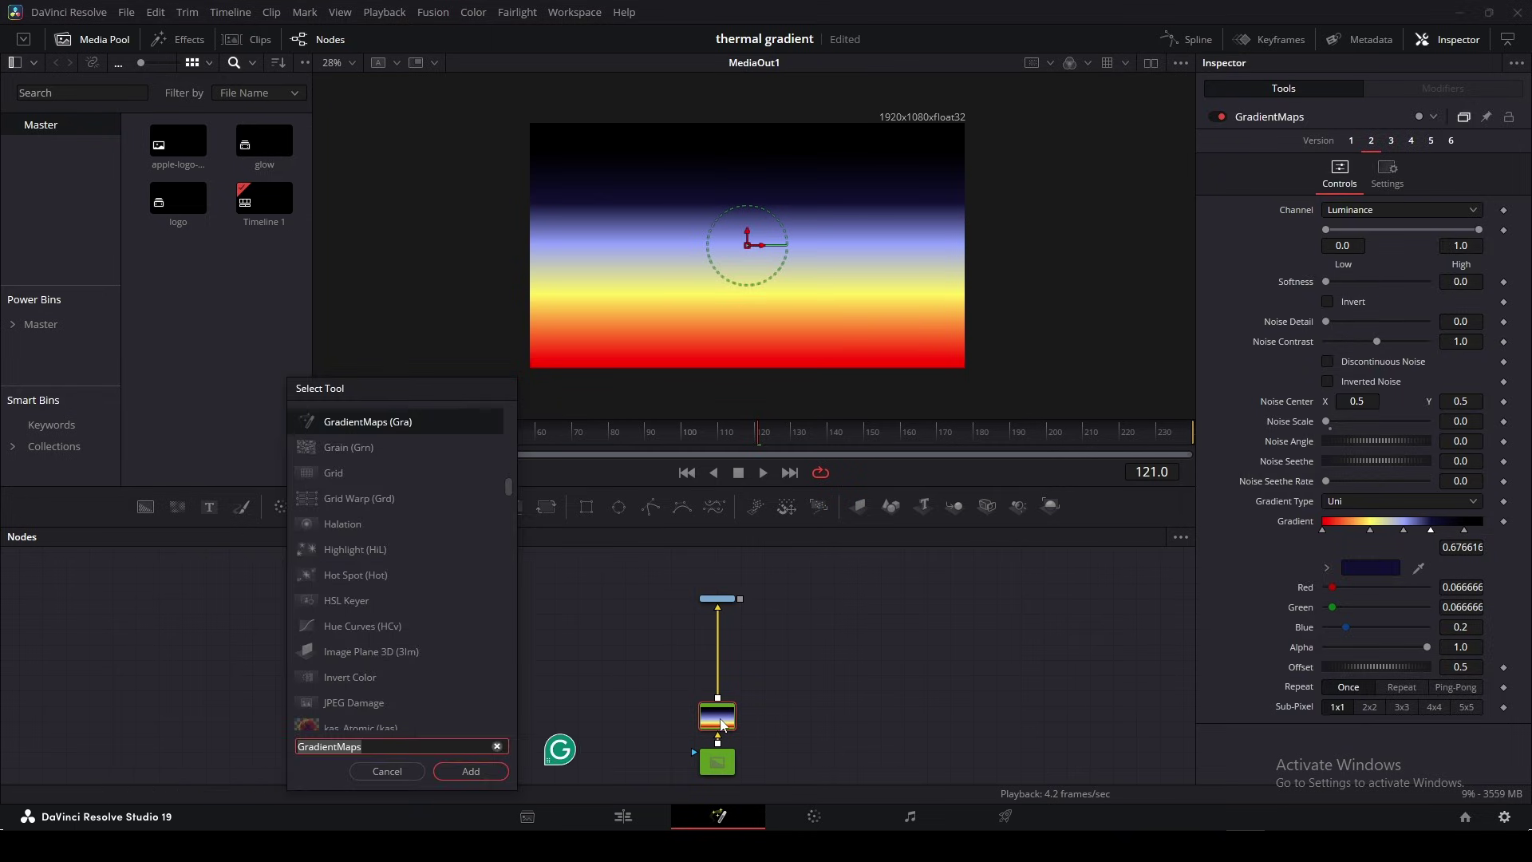
pyautogui.write('blur')
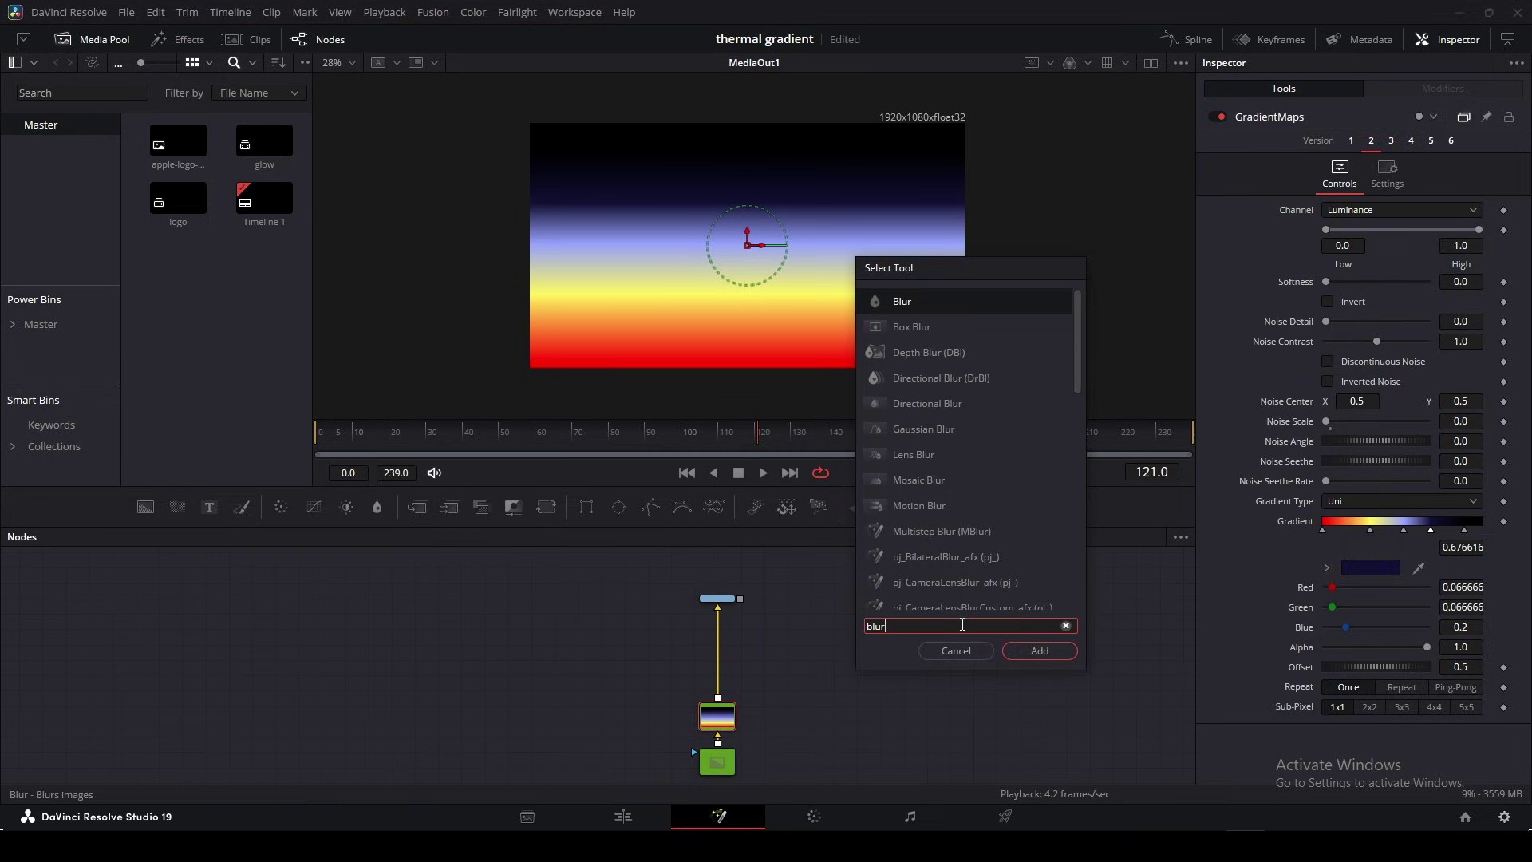
pyautogui.click(920, 437)
pyautogui.click(1038, 651)
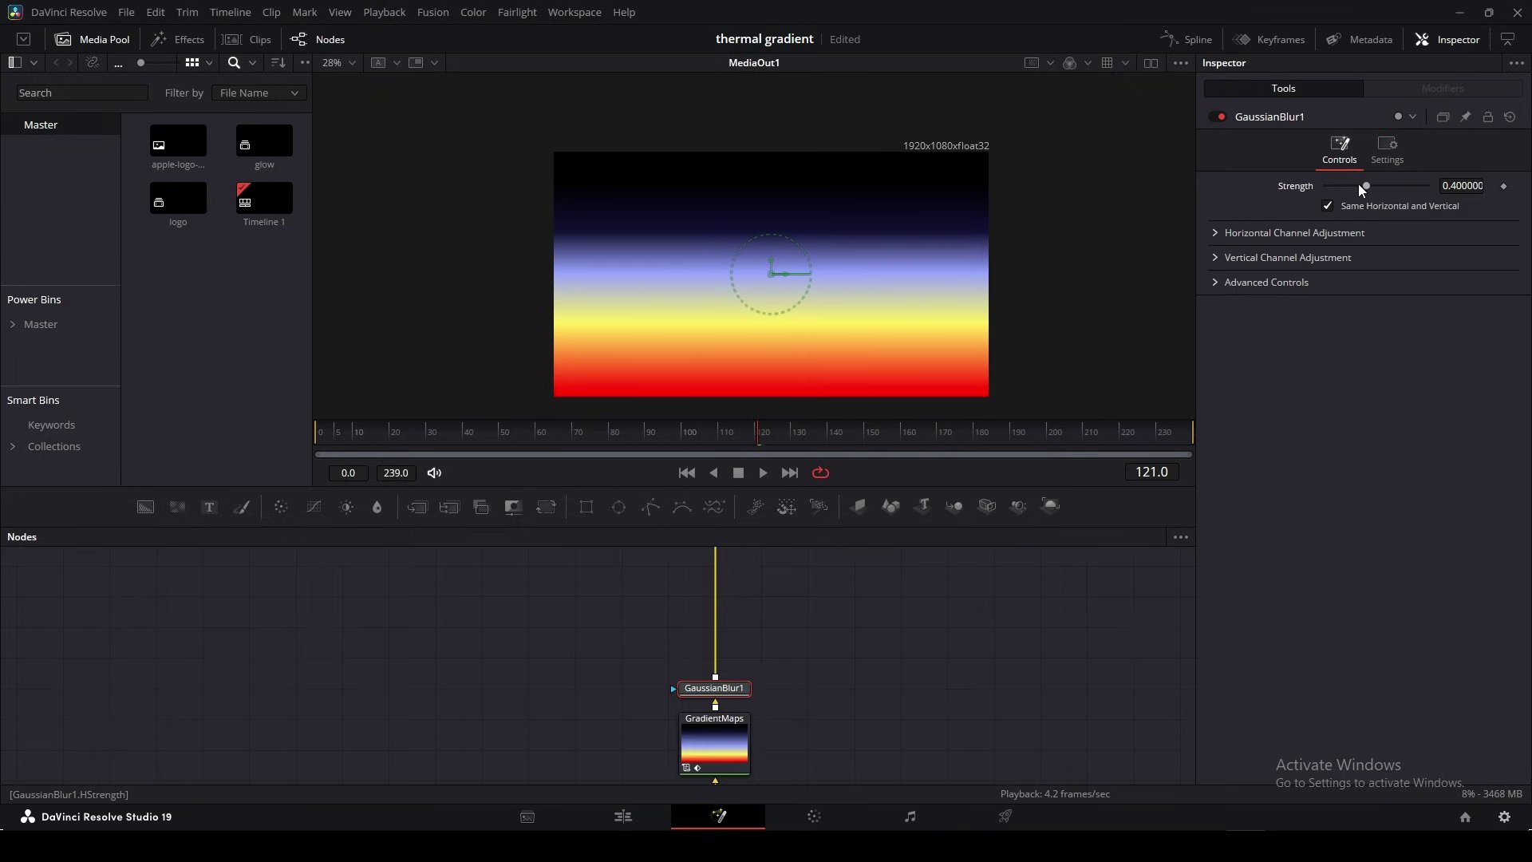
pyautogui.moveTo(1383, 190); pyautogui.dragTo(1411, 198)
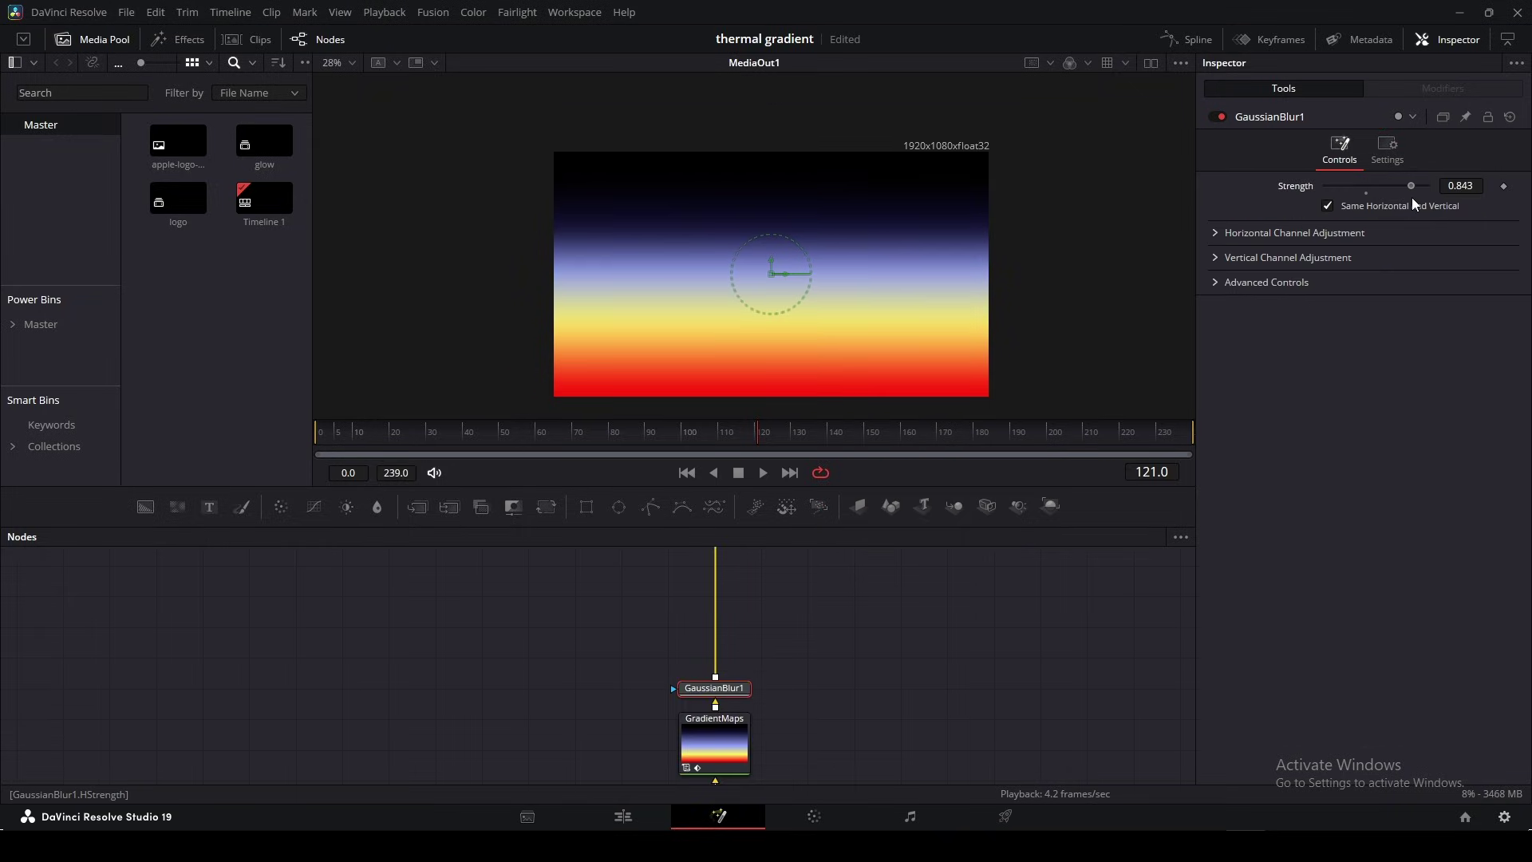
# Select the GradientMaps node and vary its offset up and down to test how the gradient shifts
pyautogui.moveTo(842, 605); pyautogui.dragTo(854, 585)
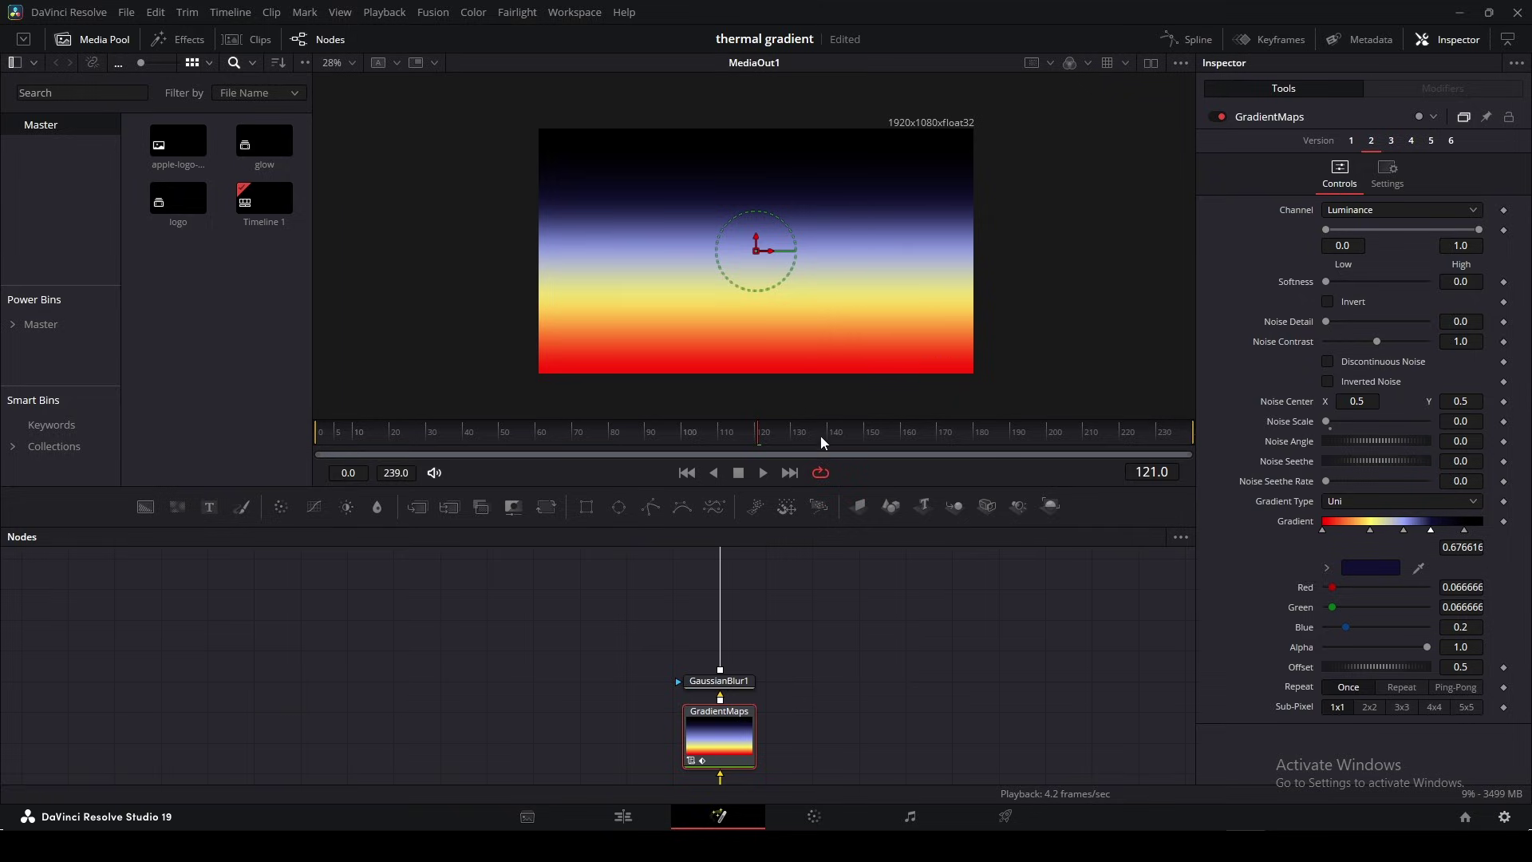
pyautogui.click(859, 680)
pyautogui.click(730, 716)
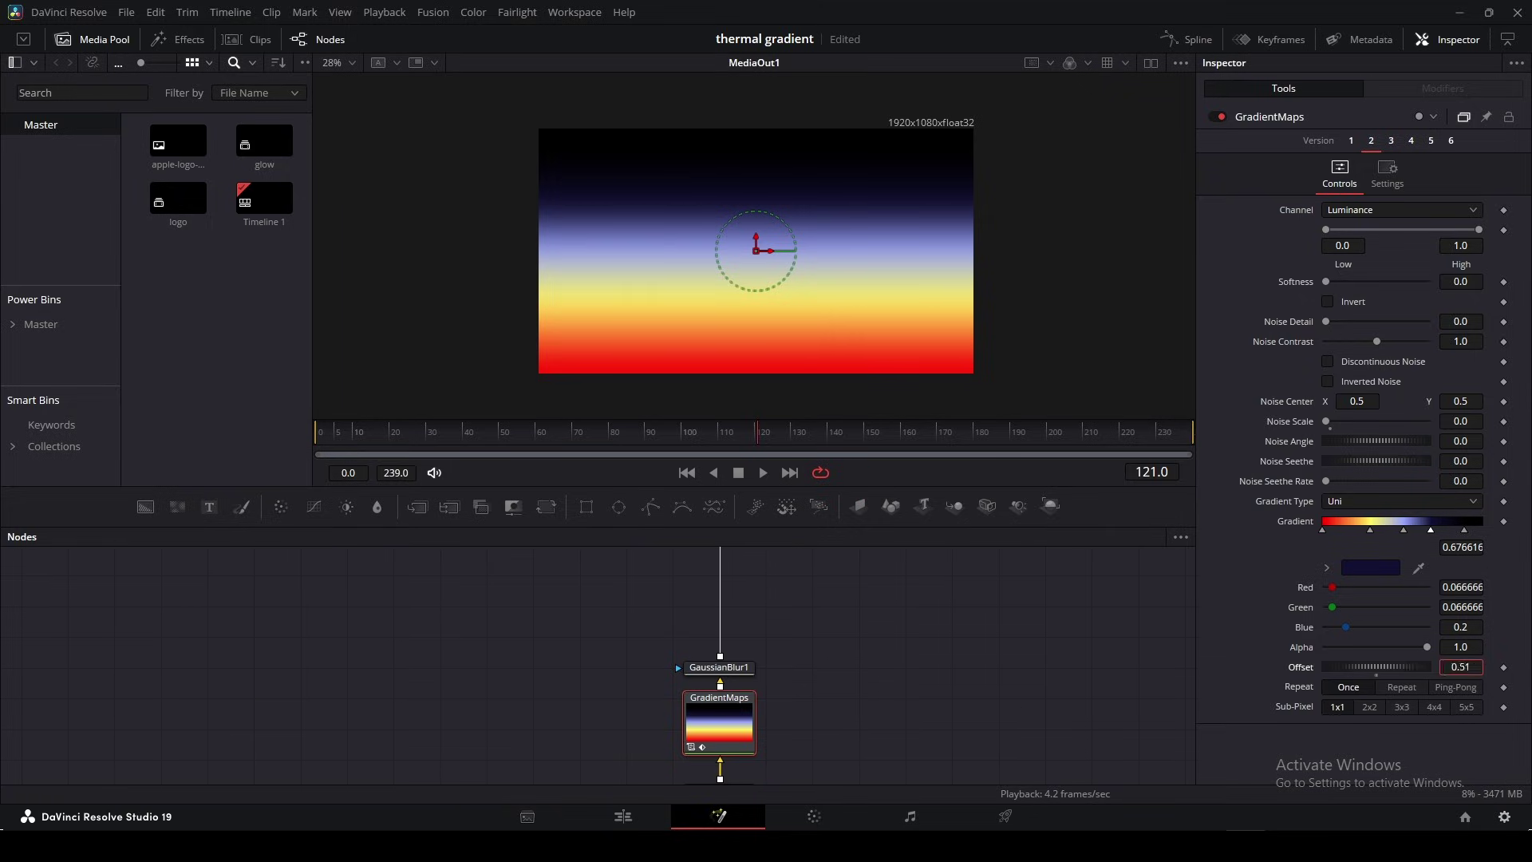
pyautogui.moveTo(1460, 667)
pyautogui.mouseDown()
pyautogui.moveTo(1496, 667)
pyautogui.moveTo(1411, 667)
pyautogui.moveTo(1456, 667)
pyautogui.mouseUp()
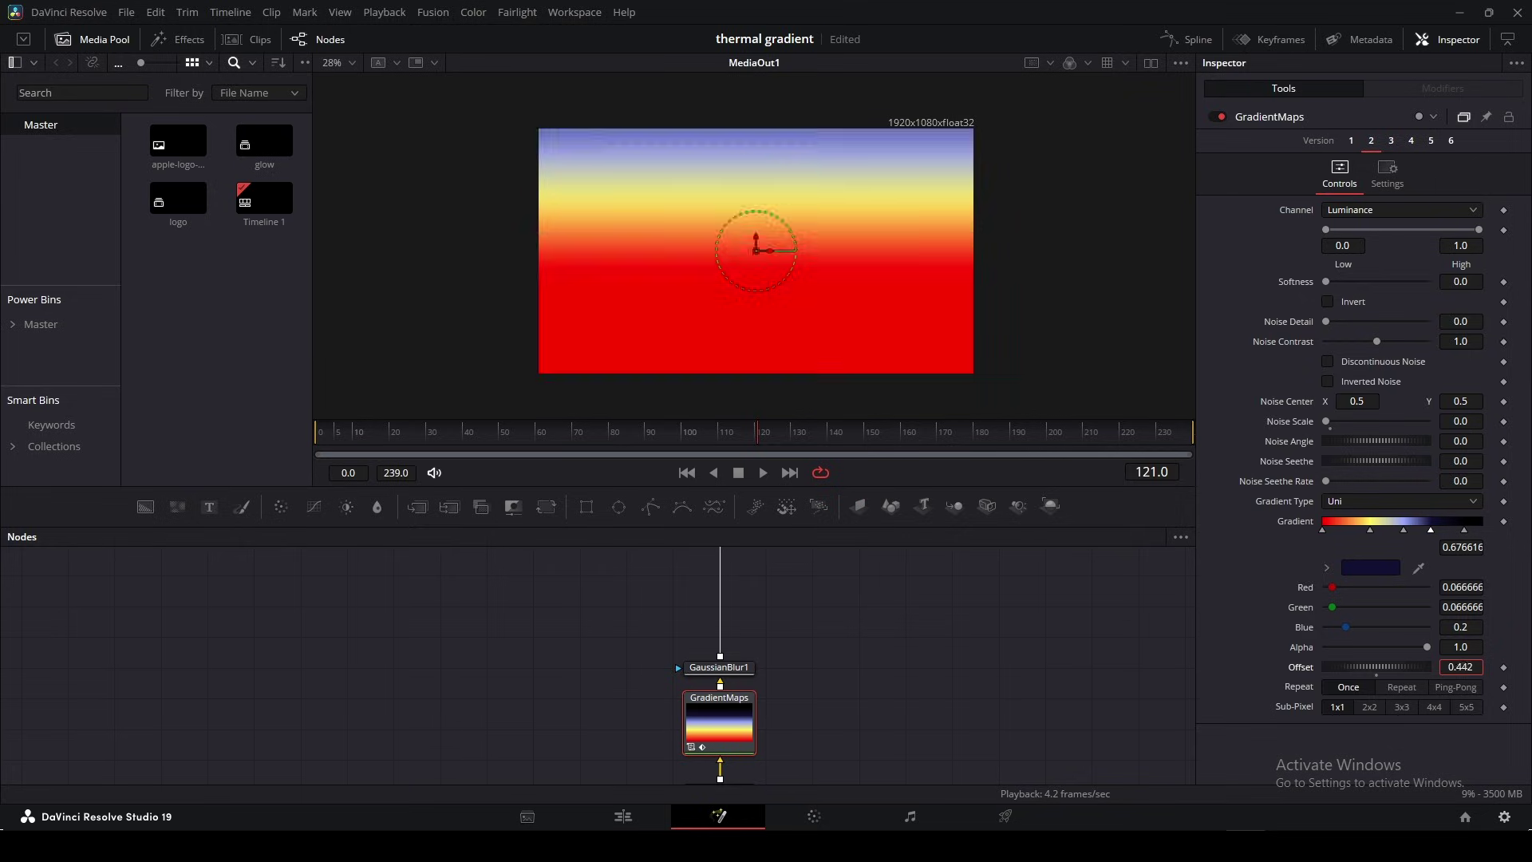
pyautogui.scroll(10, 1460, 667)
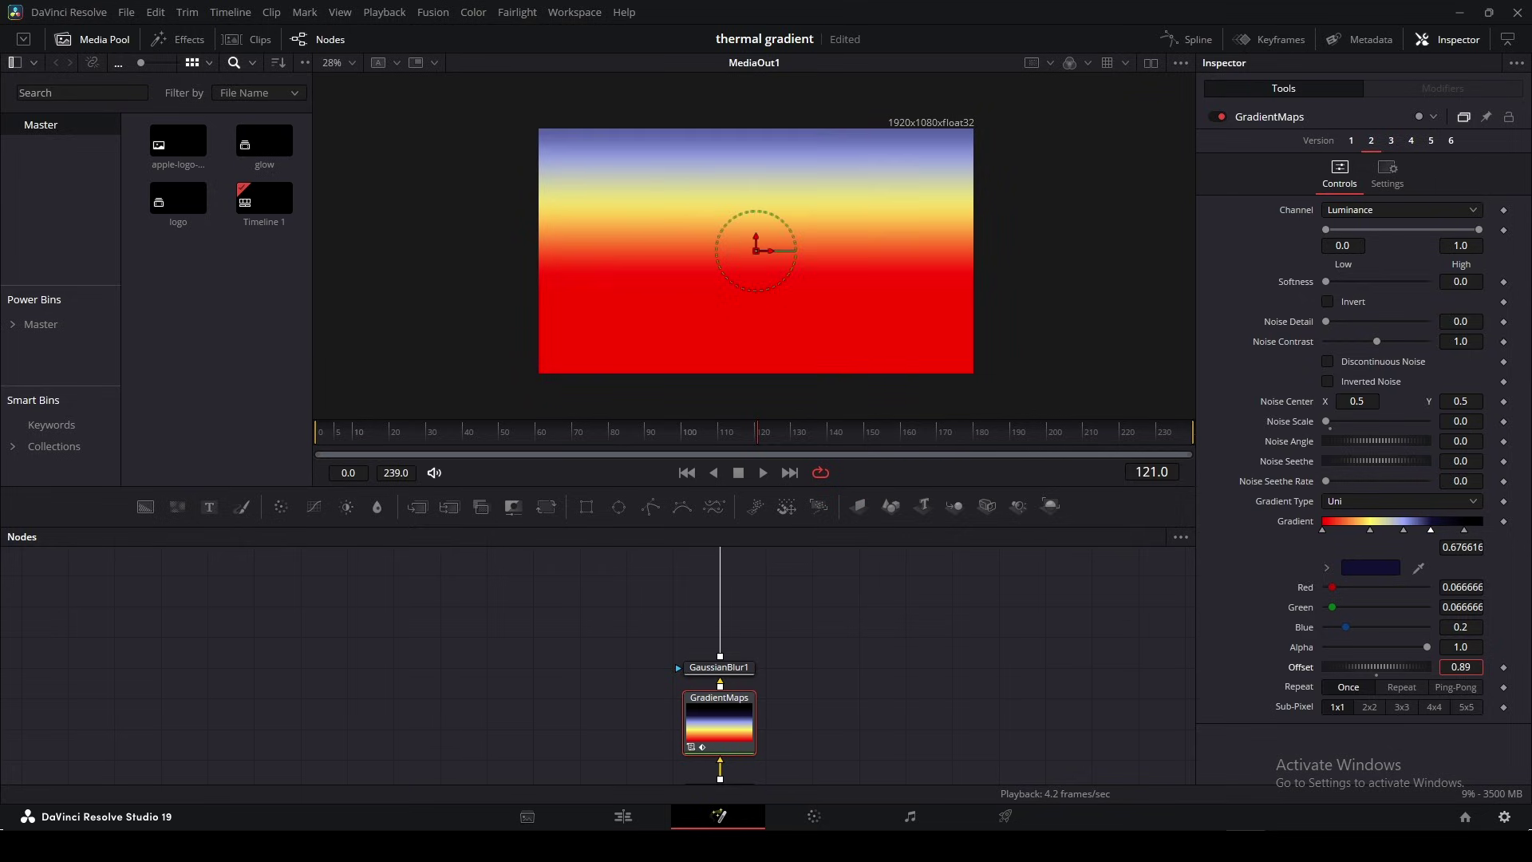
pyautogui.scroll(-10, 1460, 667)
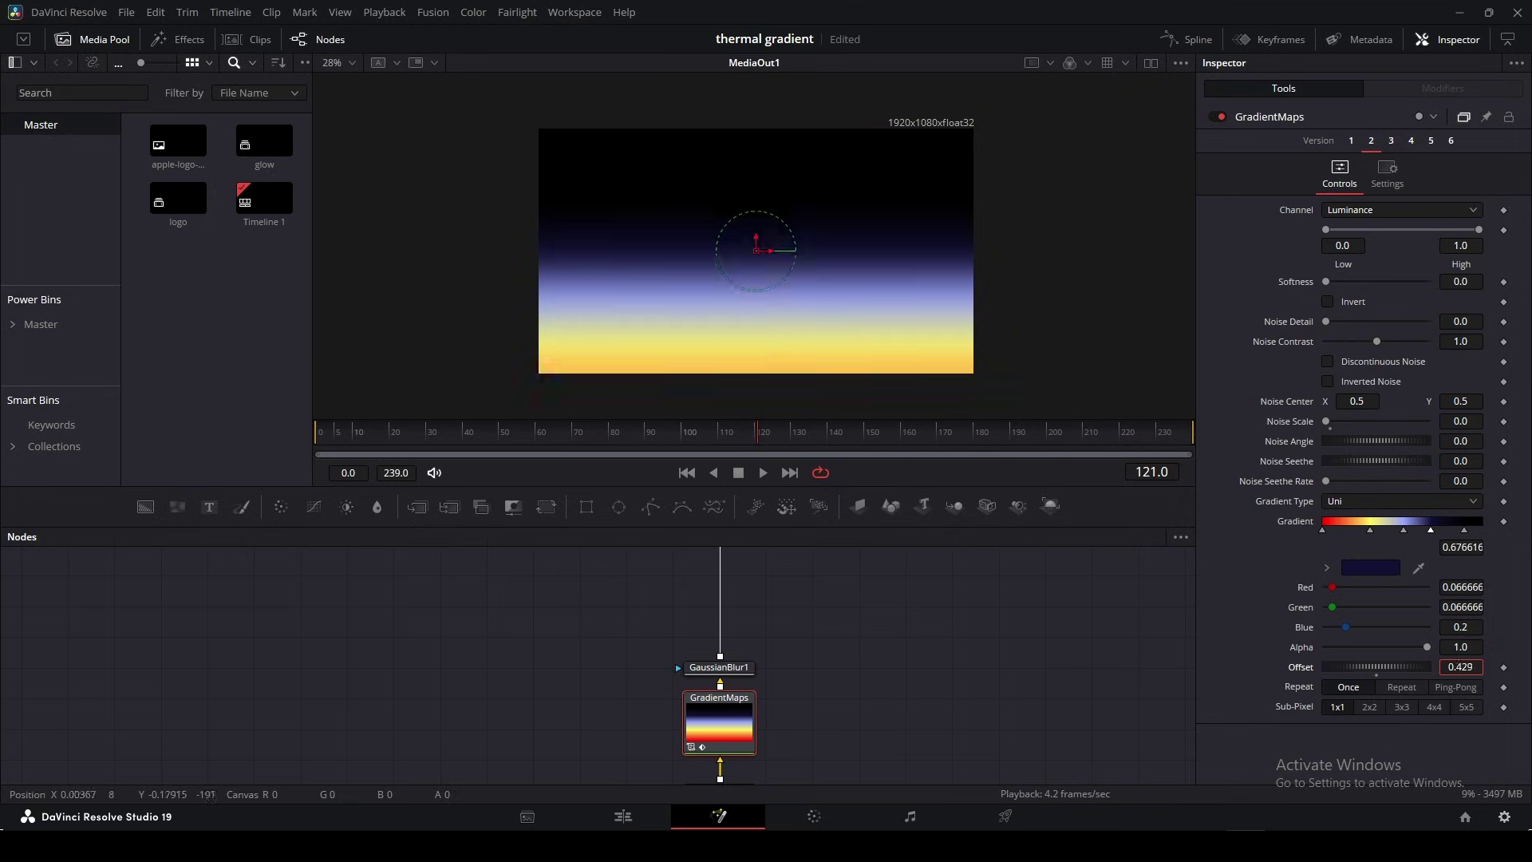
pyautogui.scroll(7, 1454, 666)
pyautogui.scroll(-12, 1453, 666)
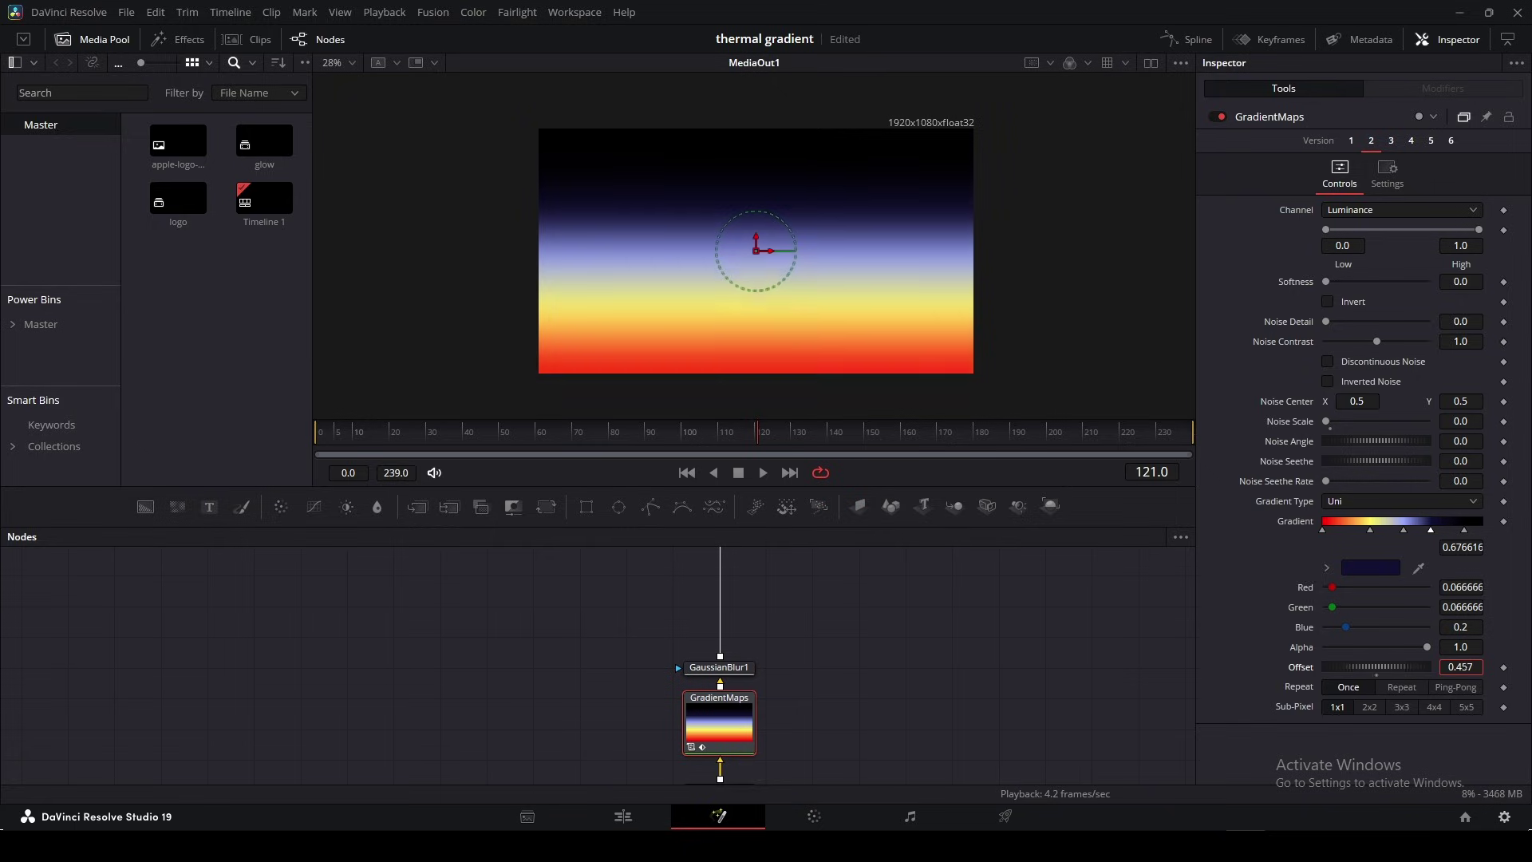
pyautogui.scroll(20, 1460, 667)
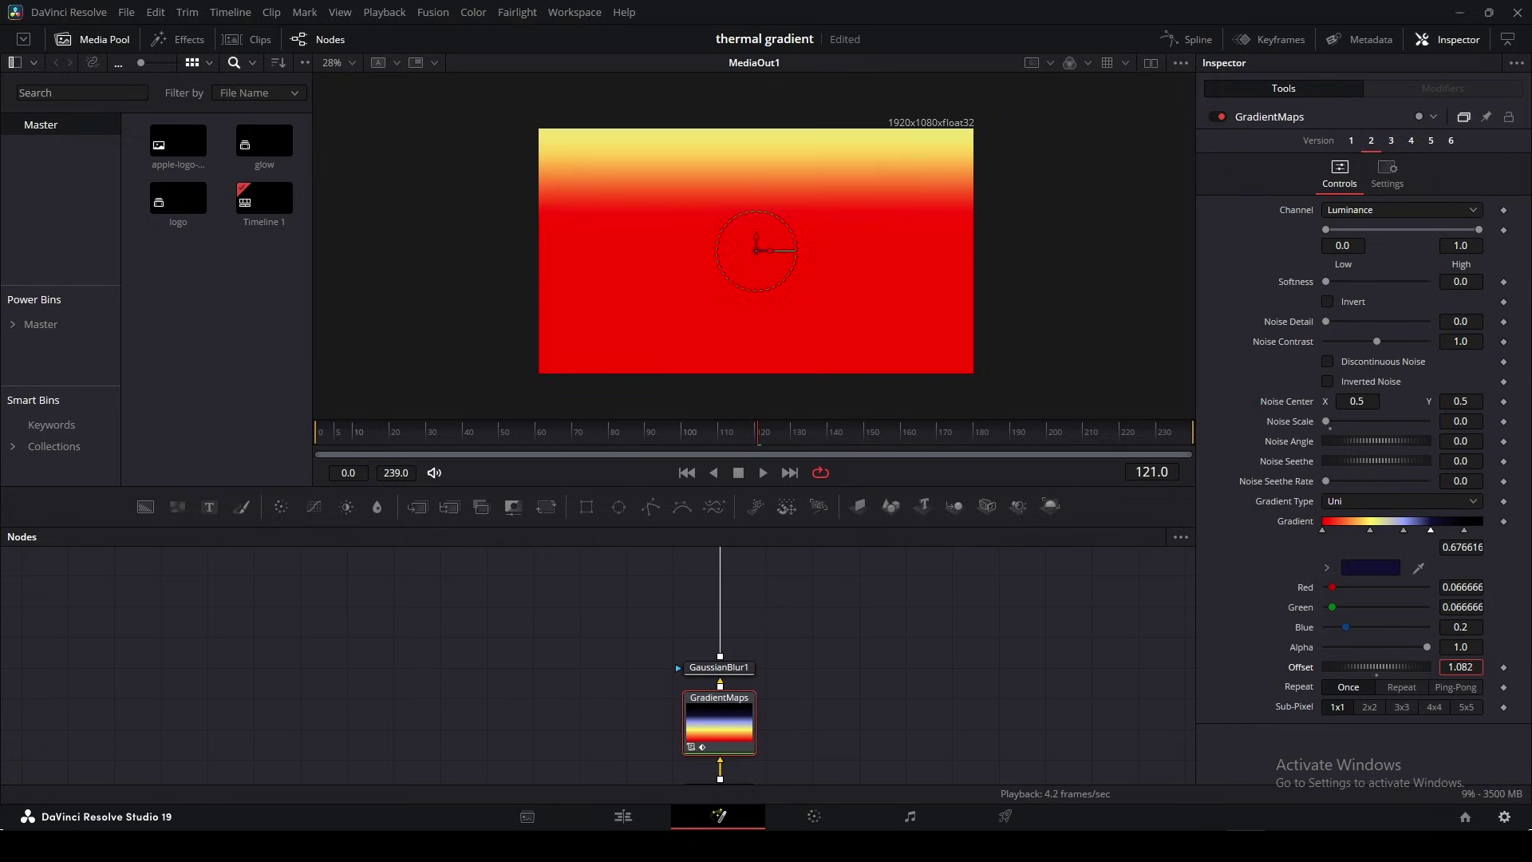
pyautogui.scroll(-12, 1460, 667)
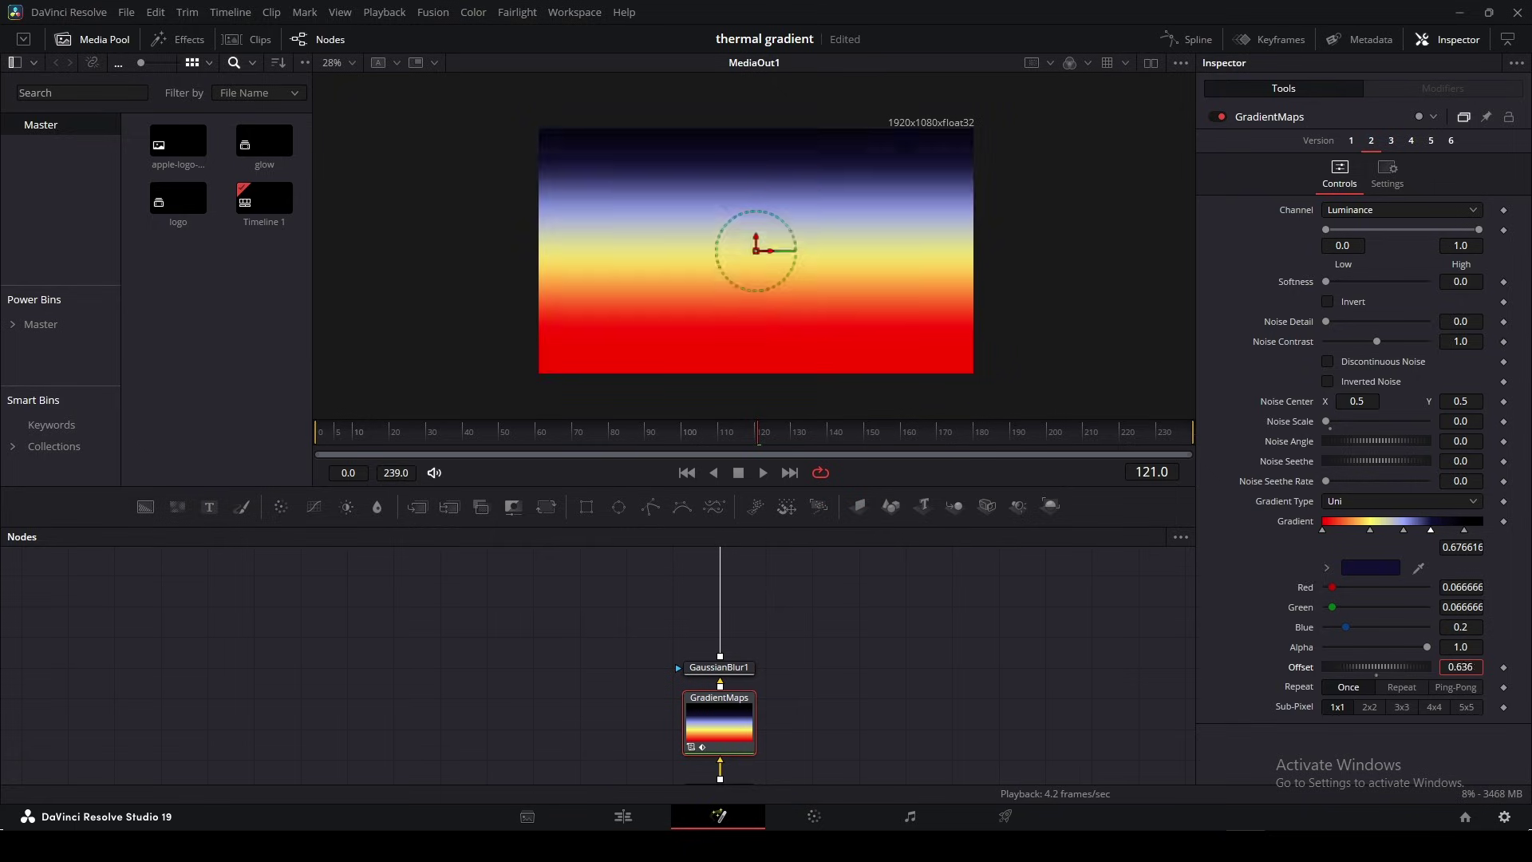
# Set the GradientMaps gradient's repeat mode to Repeat, test different offsets, and reset the offset to 0.5
pyautogui.click(1394, 688)
pyautogui.scroll(-20, 1460, 667)
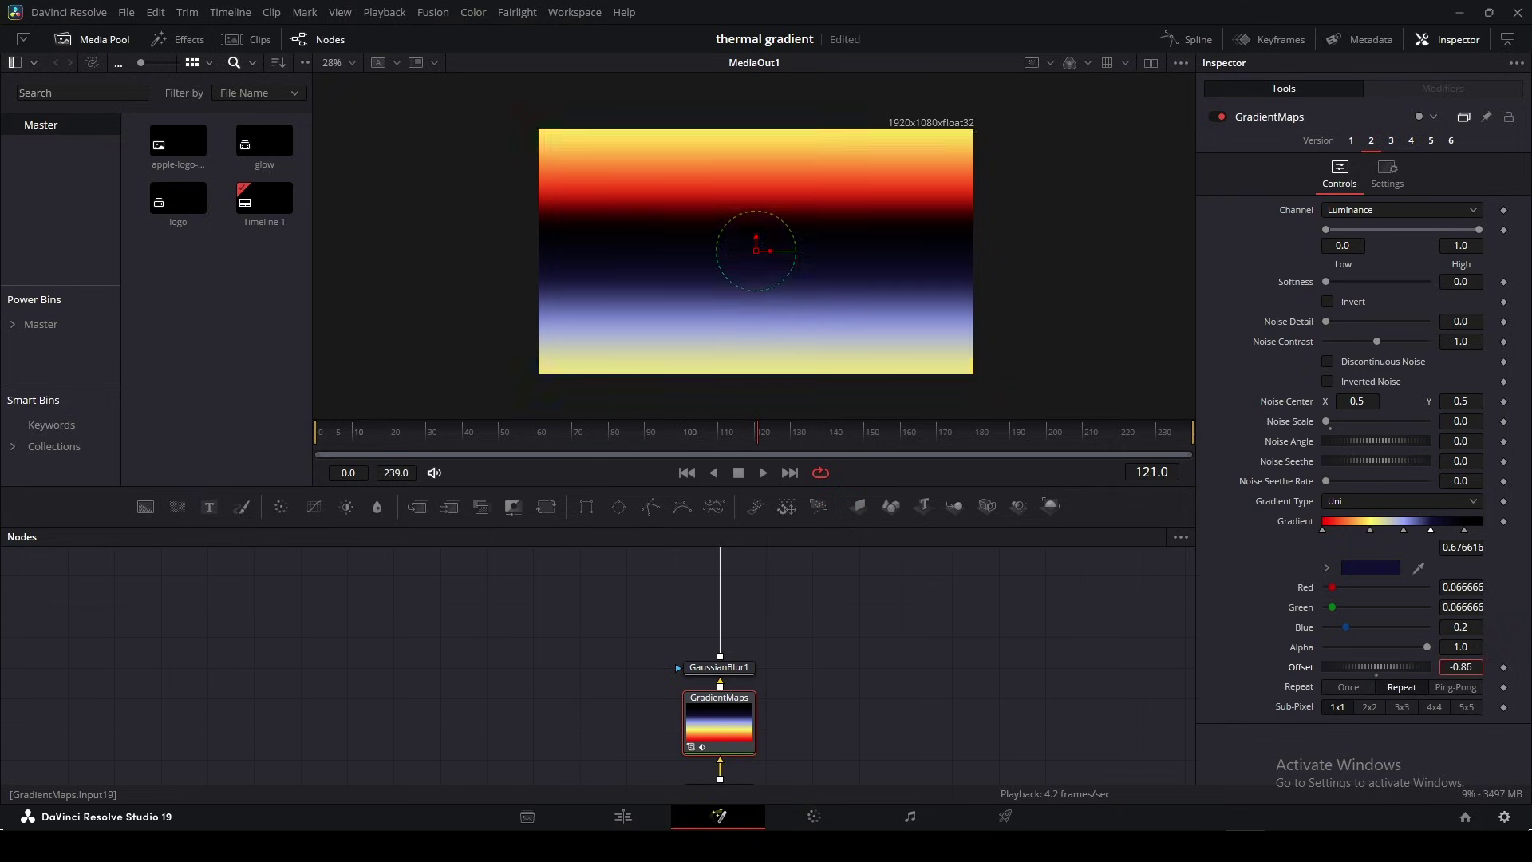
pyautogui.scroll(20, 1460, 667)
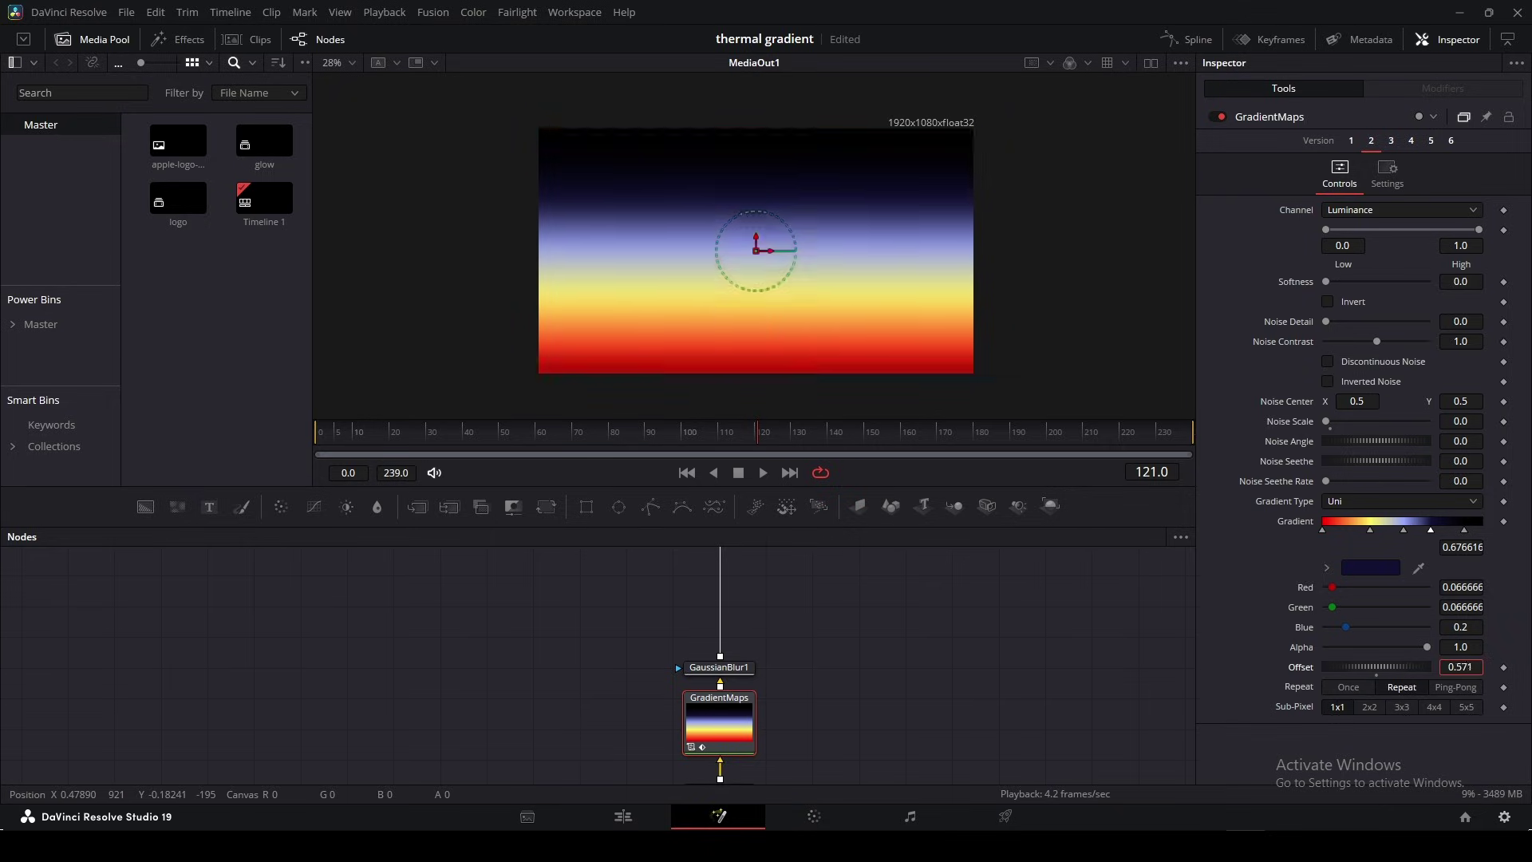
pyautogui.moveTo(1460, 667)
pyautogui.mouseDown()
pyautogui.moveTo(1492, 667)
pyautogui.moveTo(1461, 667)
pyautogui.mouseUp()
pyautogui.doubleClick(1281, 661)
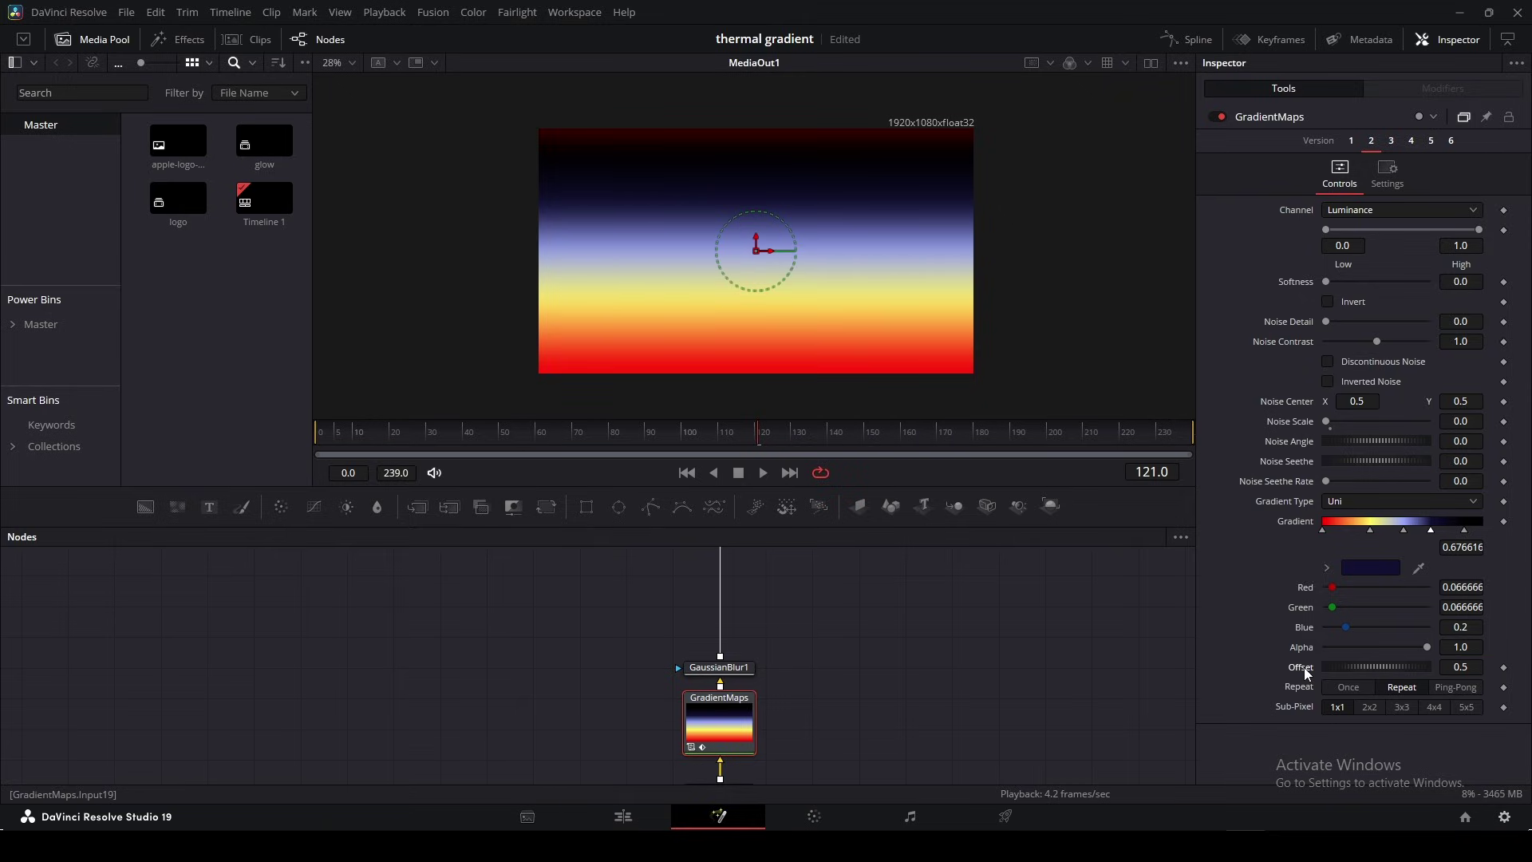
# Drive the GradientMaps offset with the expression time and play back the animation
pyautogui.rightClick(1304, 667)
pyautogui.click(1341, 656)
pyautogui.moveTo(1378, 687); pyautogui.dragTo(1327, 691)
pyautogui.press('BackSpace')
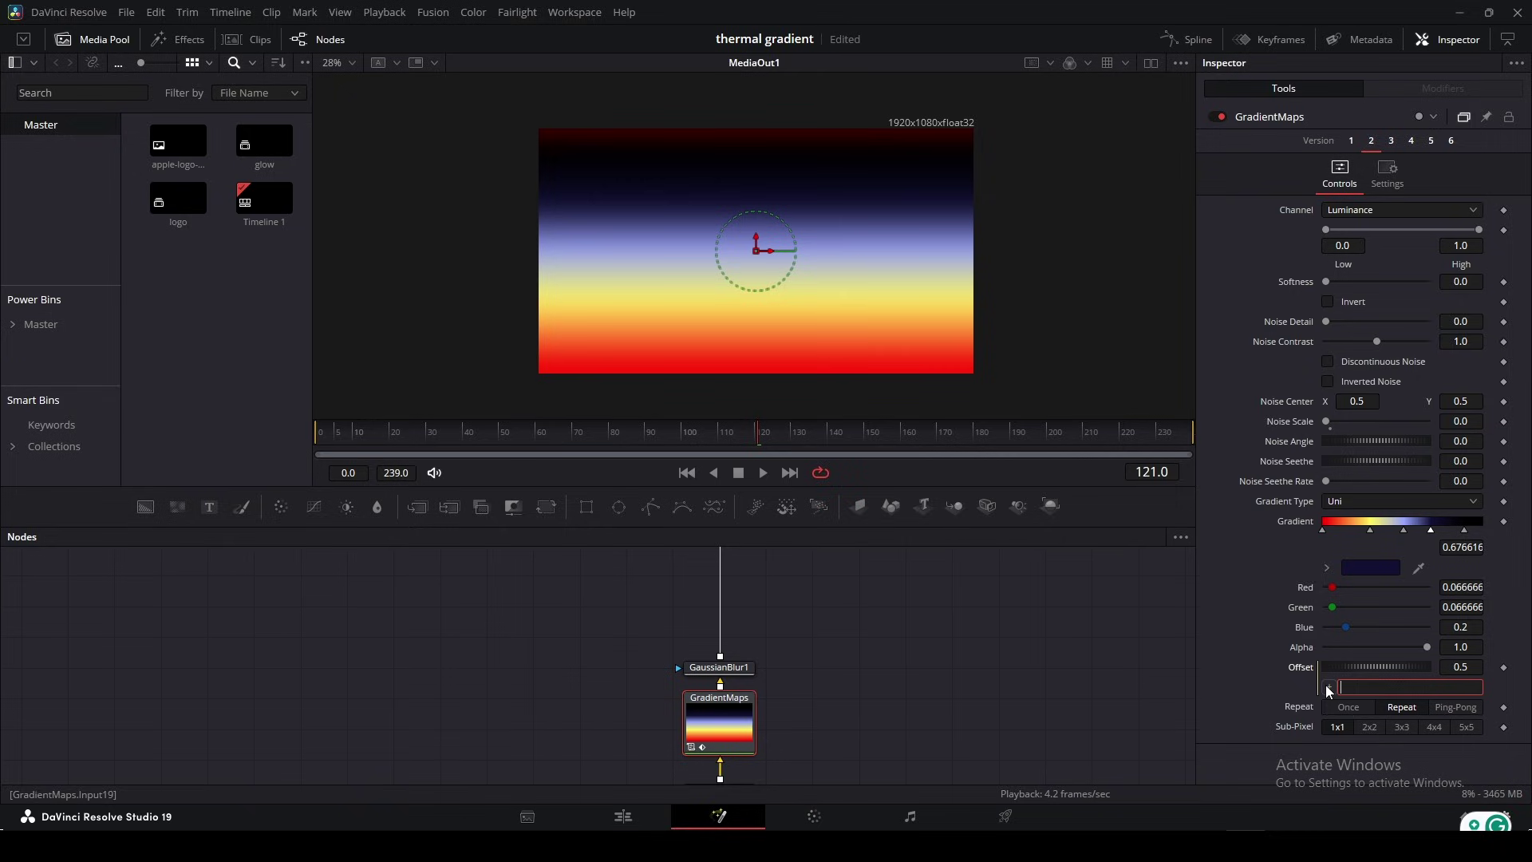
pyautogui.write('time')
pyautogui.press('Return')
pyautogui.press('space')
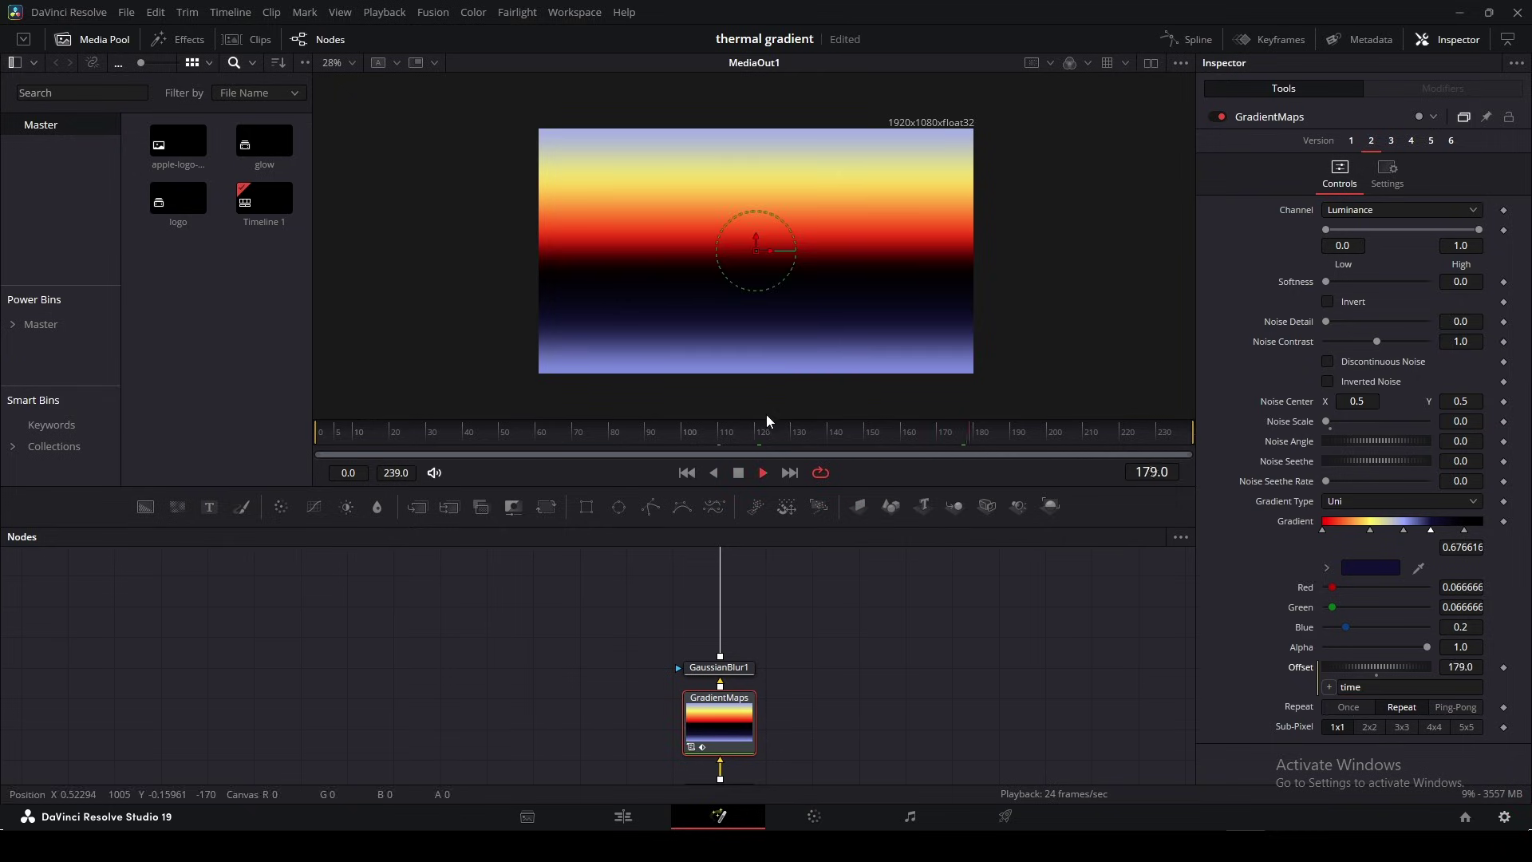
pyautogui.press('space')
# Add a separate Background node feeding a Transform node, and mask the background with a rectangle about 0.41 wide
pyautogui.moveTo(311, 651); pyautogui.dragTo(333, 613)
pyautogui.moveTo(144, 506); pyautogui.dragTo(478, 643)
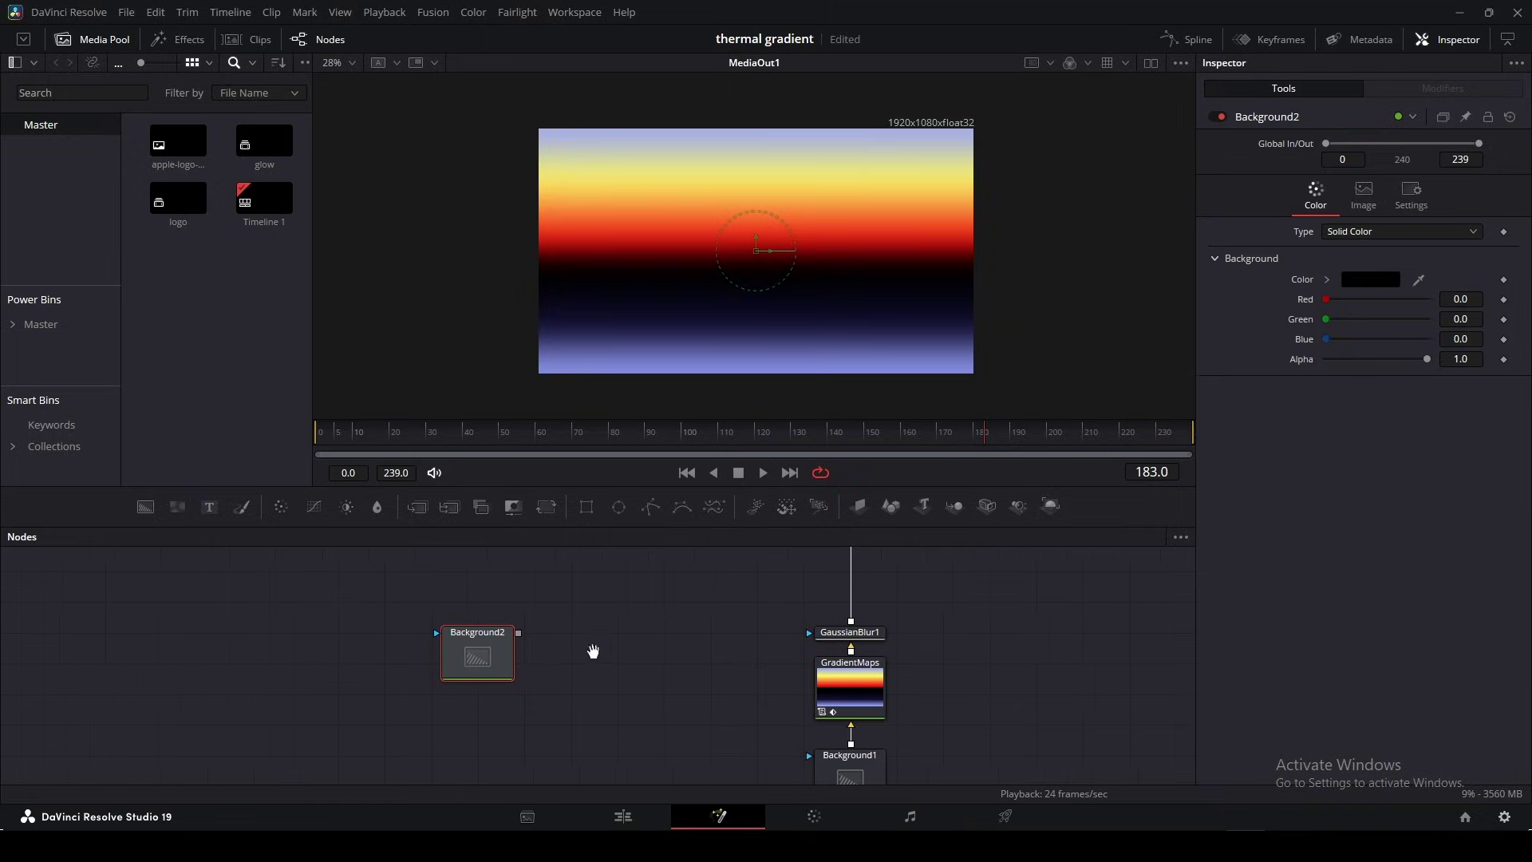
pyautogui.press('1')
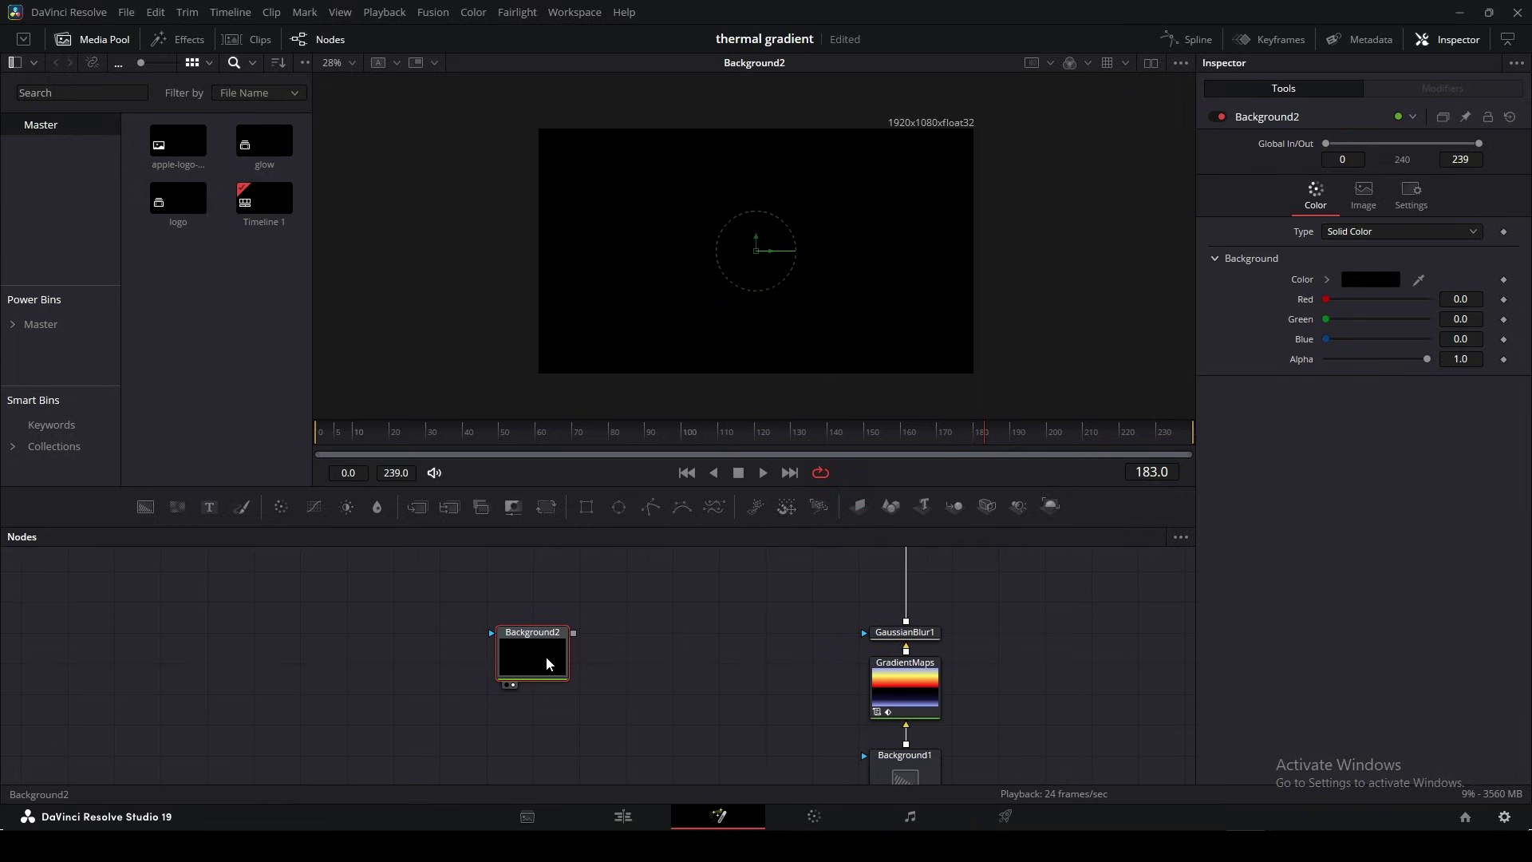
pyautogui.moveTo(547, 506); pyautogui.dragTo(622, 636)
pyautogui.click(539, 638)
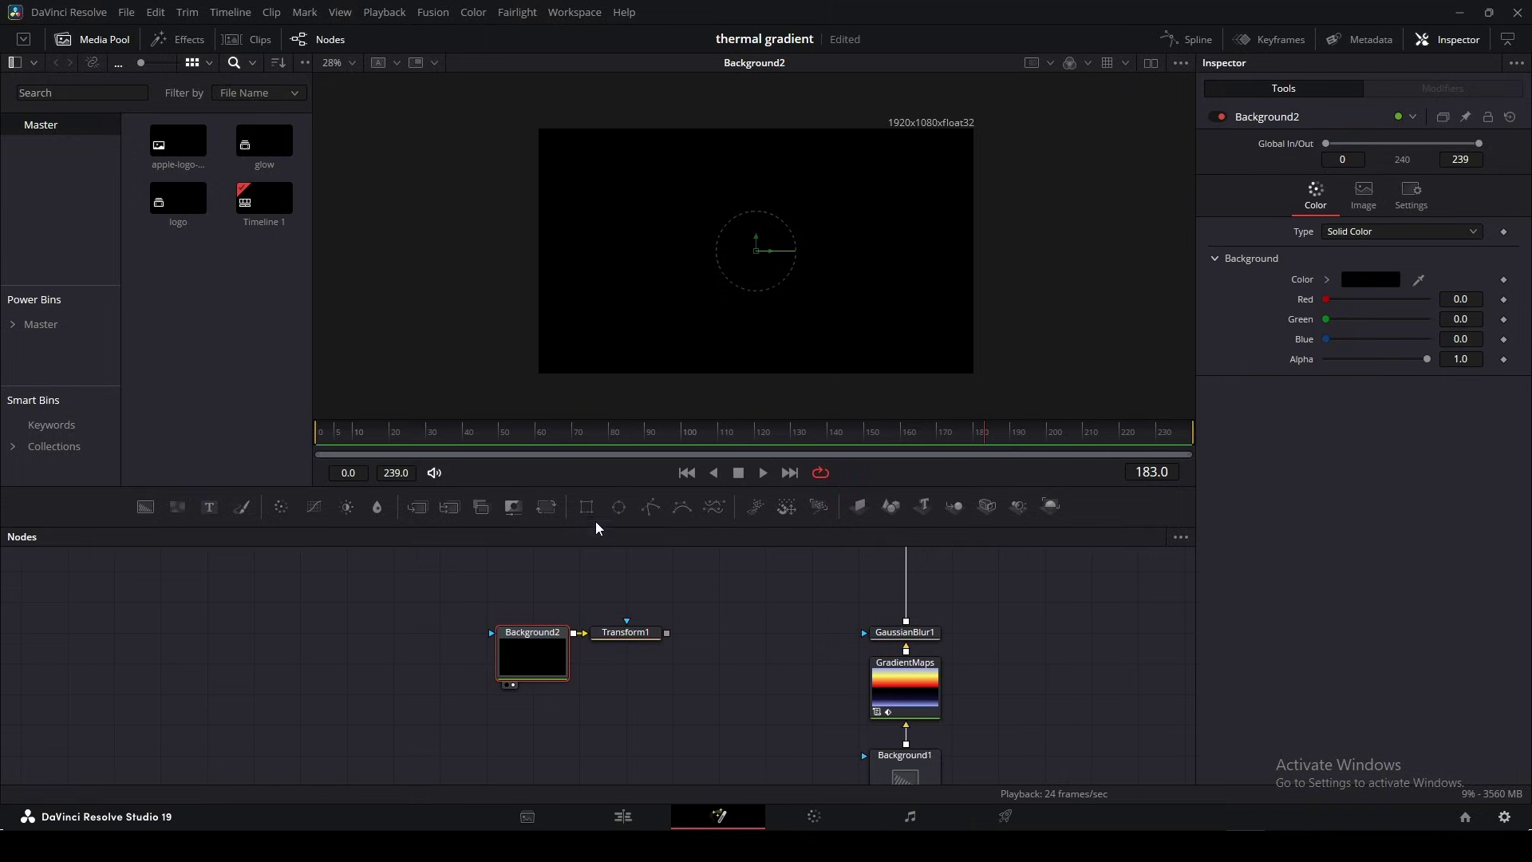
pyautogui.click(587, 506)
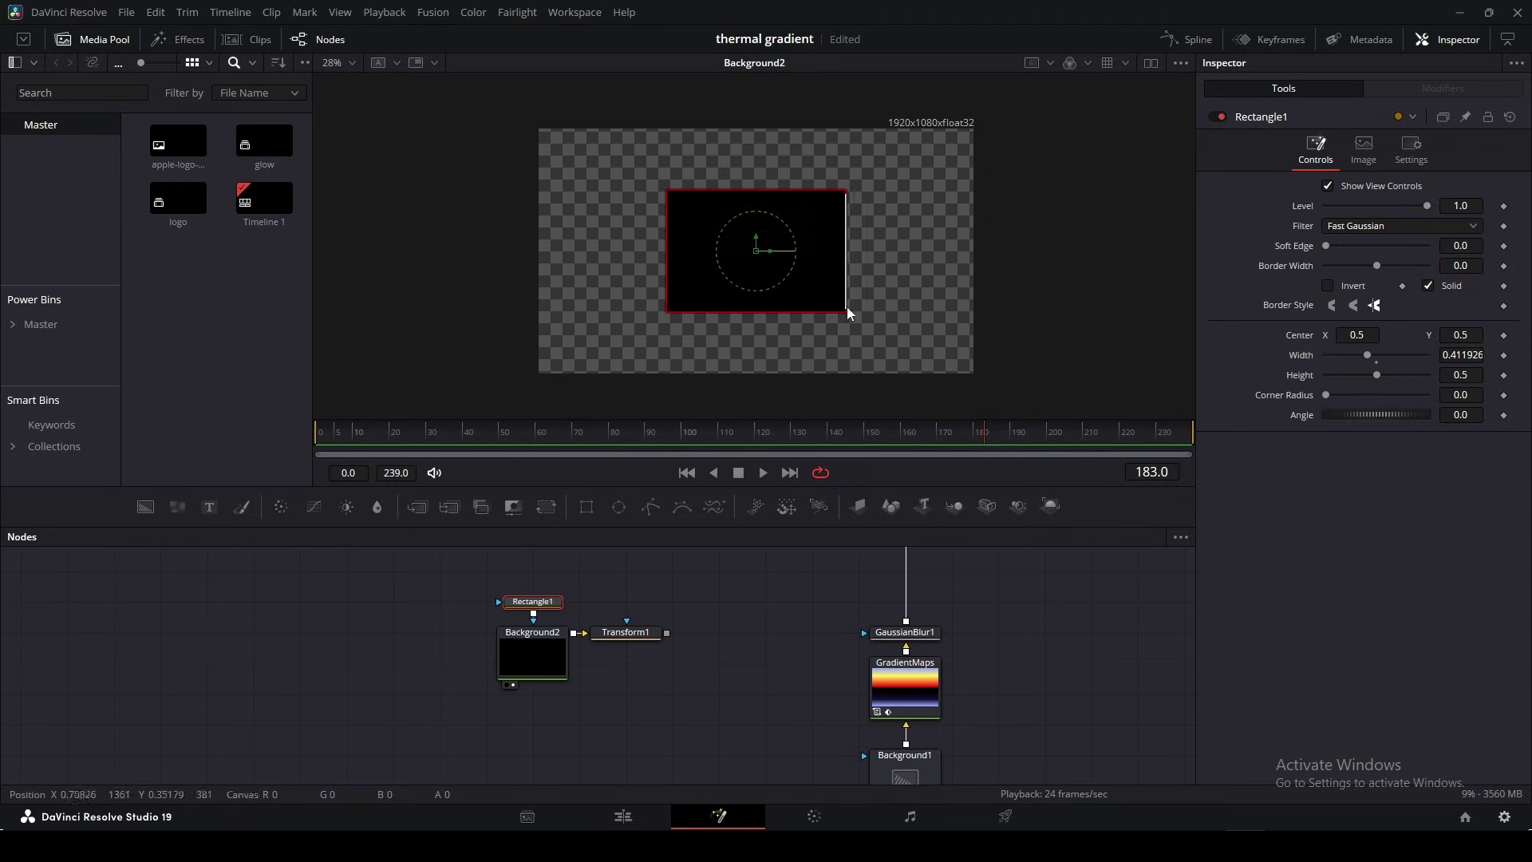
# Drive the new Transform node's angle with the expression time
pyautogui.click(630, 632)
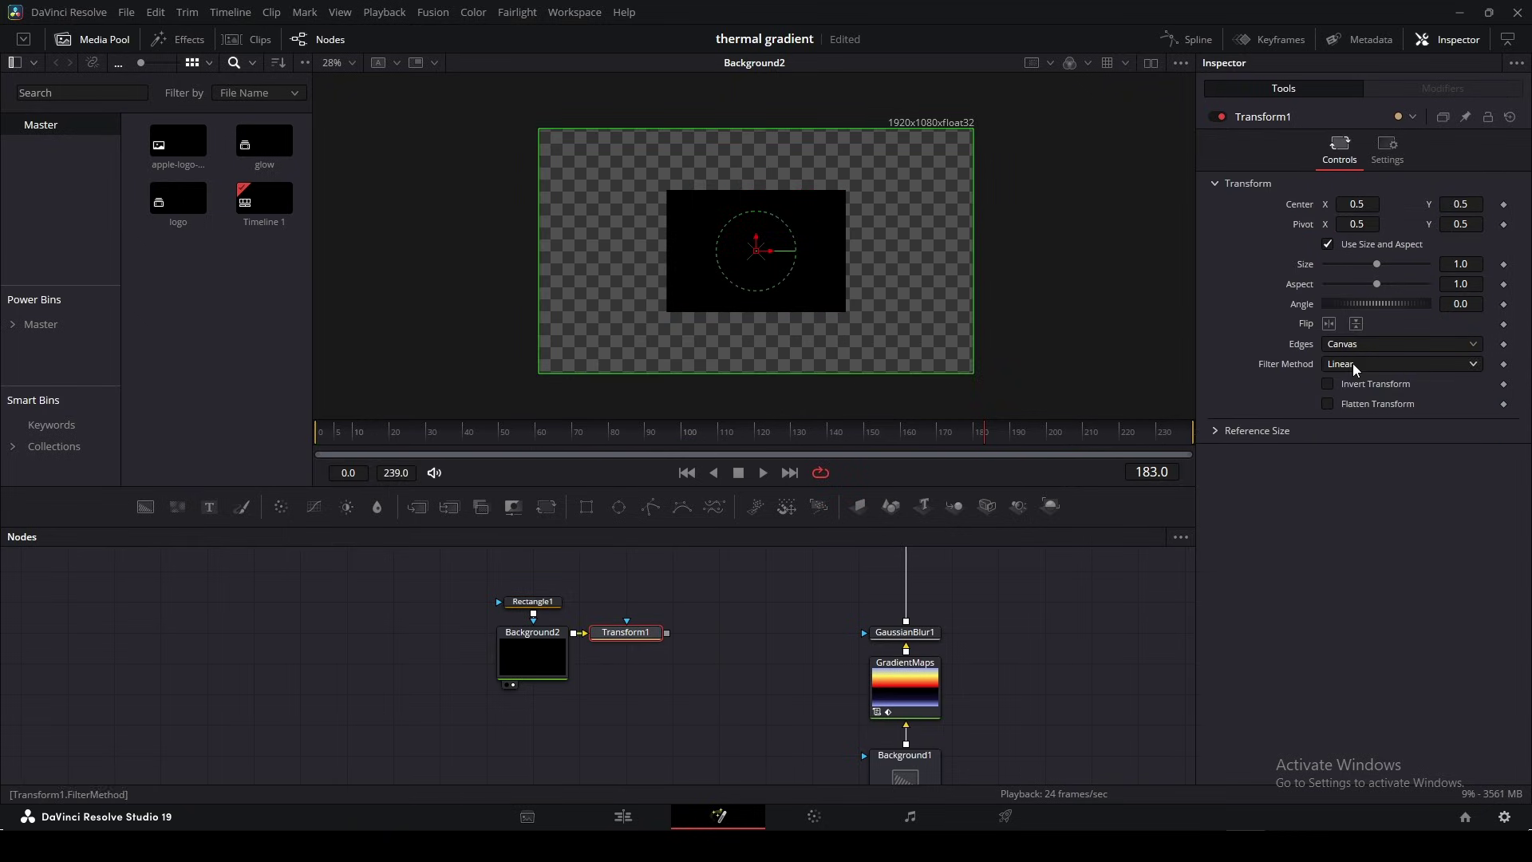
pyautogui.rightClick(1308, 305)
pyautogui.click(1354, 496)
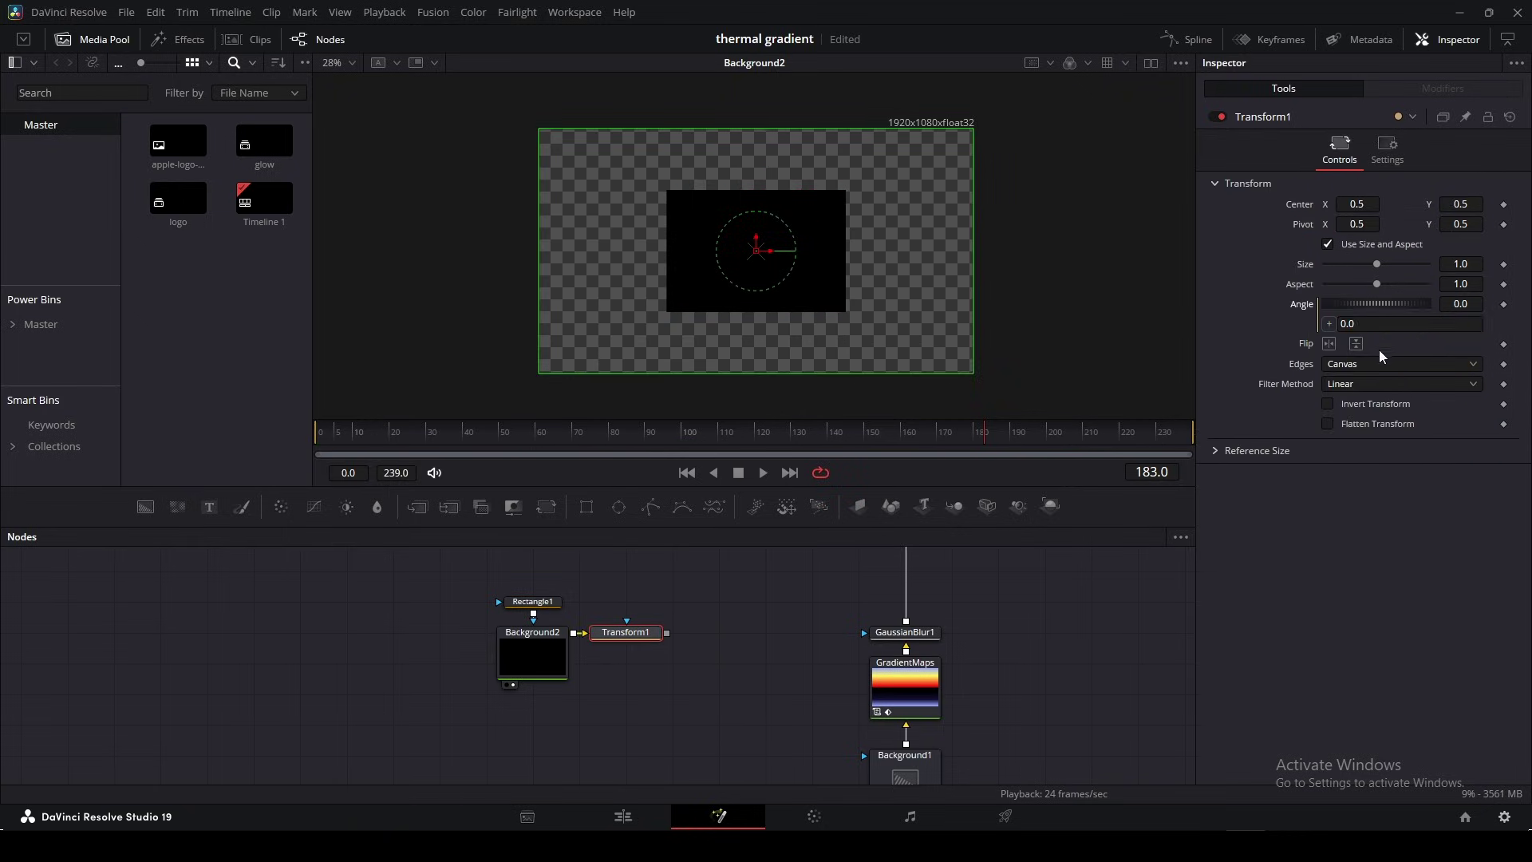
pyautogui.write('time')
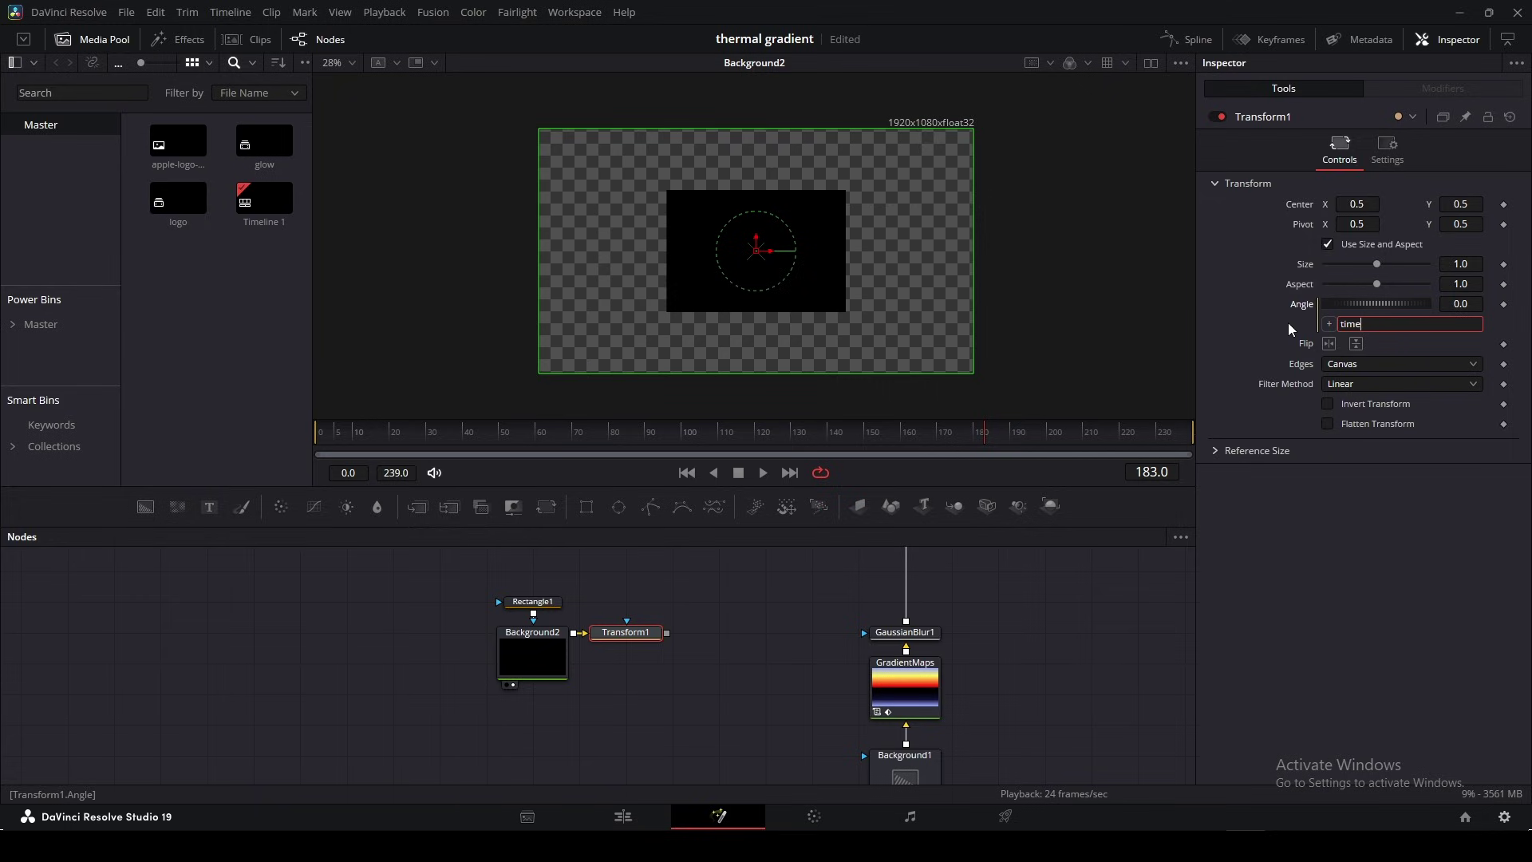
pyautogui.press('Return')
# Show the Transform node in the viewer and play back the rectangle's rotation
pyautogui.press('space')
pyautogui.press('space')
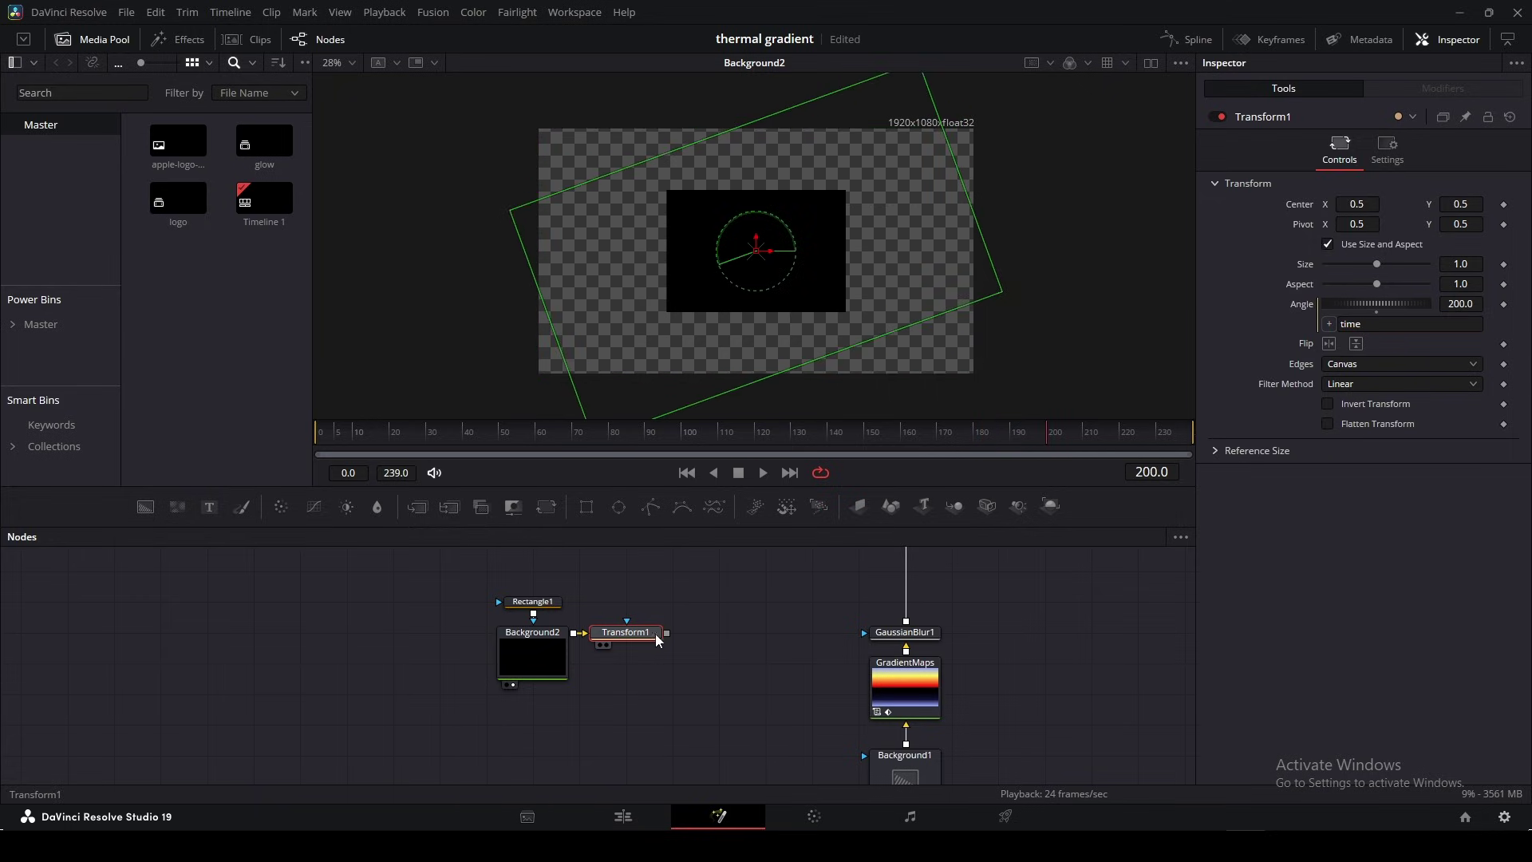
pyautogui.press('2')
pyautogui.click(741, 711)
pyautogui.press('space')
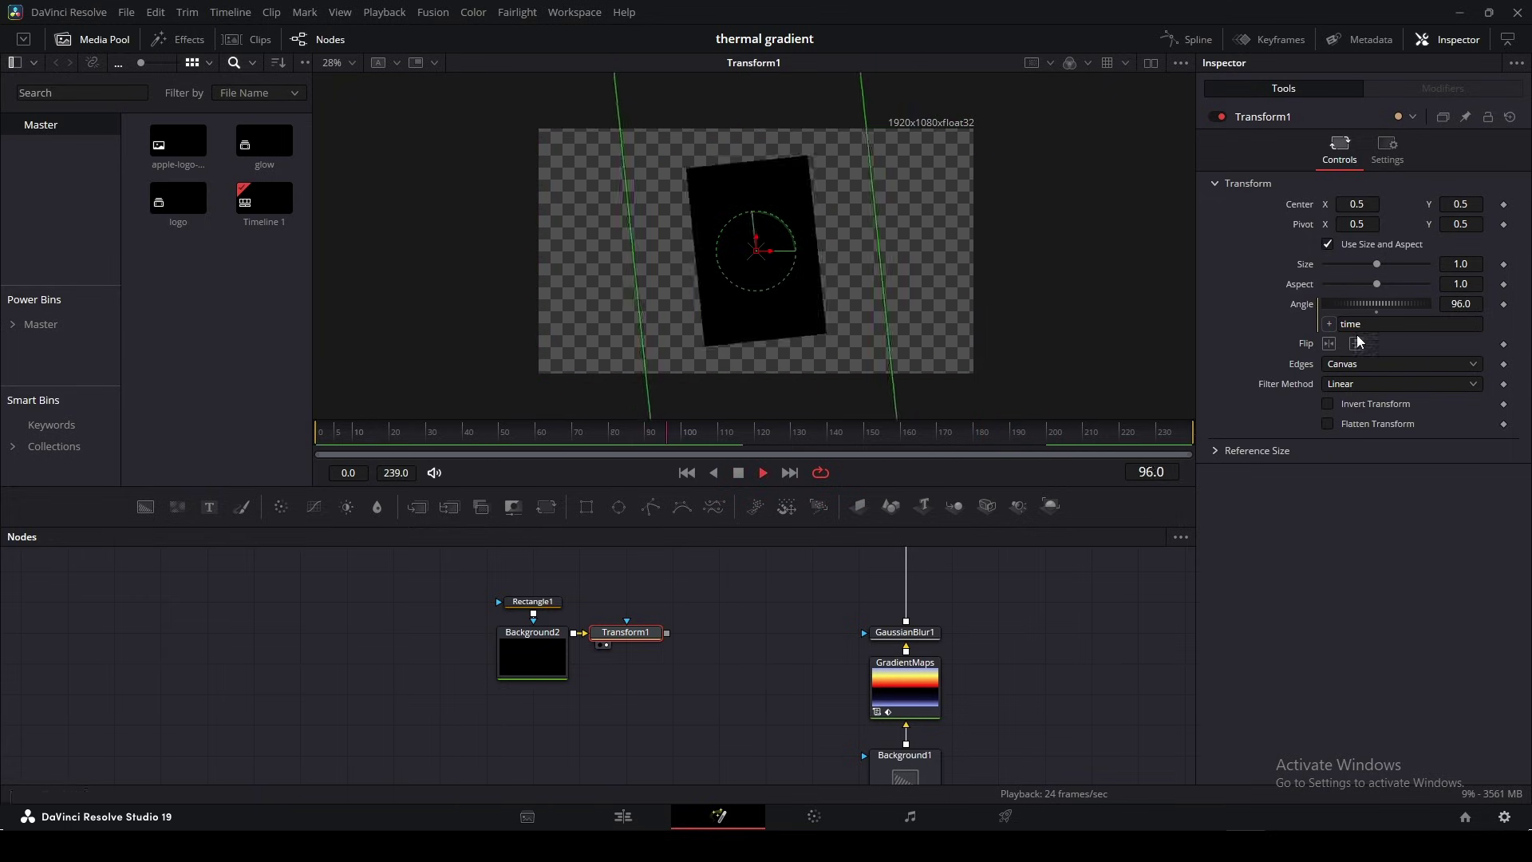
pyautogui.press('space')
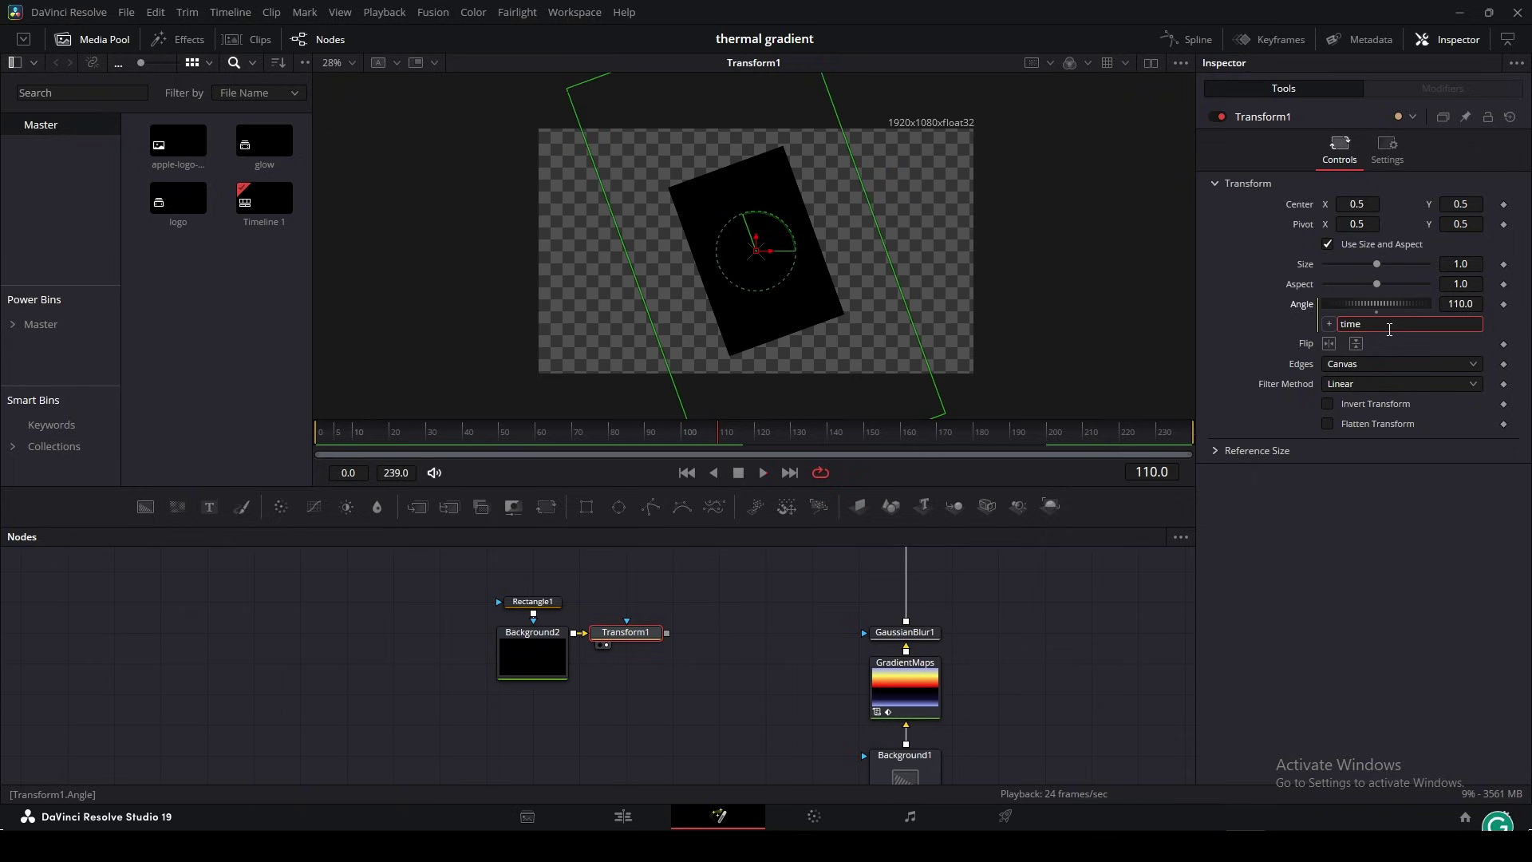
# Change the Transform angle expression to time*3 and play back the rotation
pyautogui.write('3')
pyautogui.press('Return')
pyautogui.press('space')
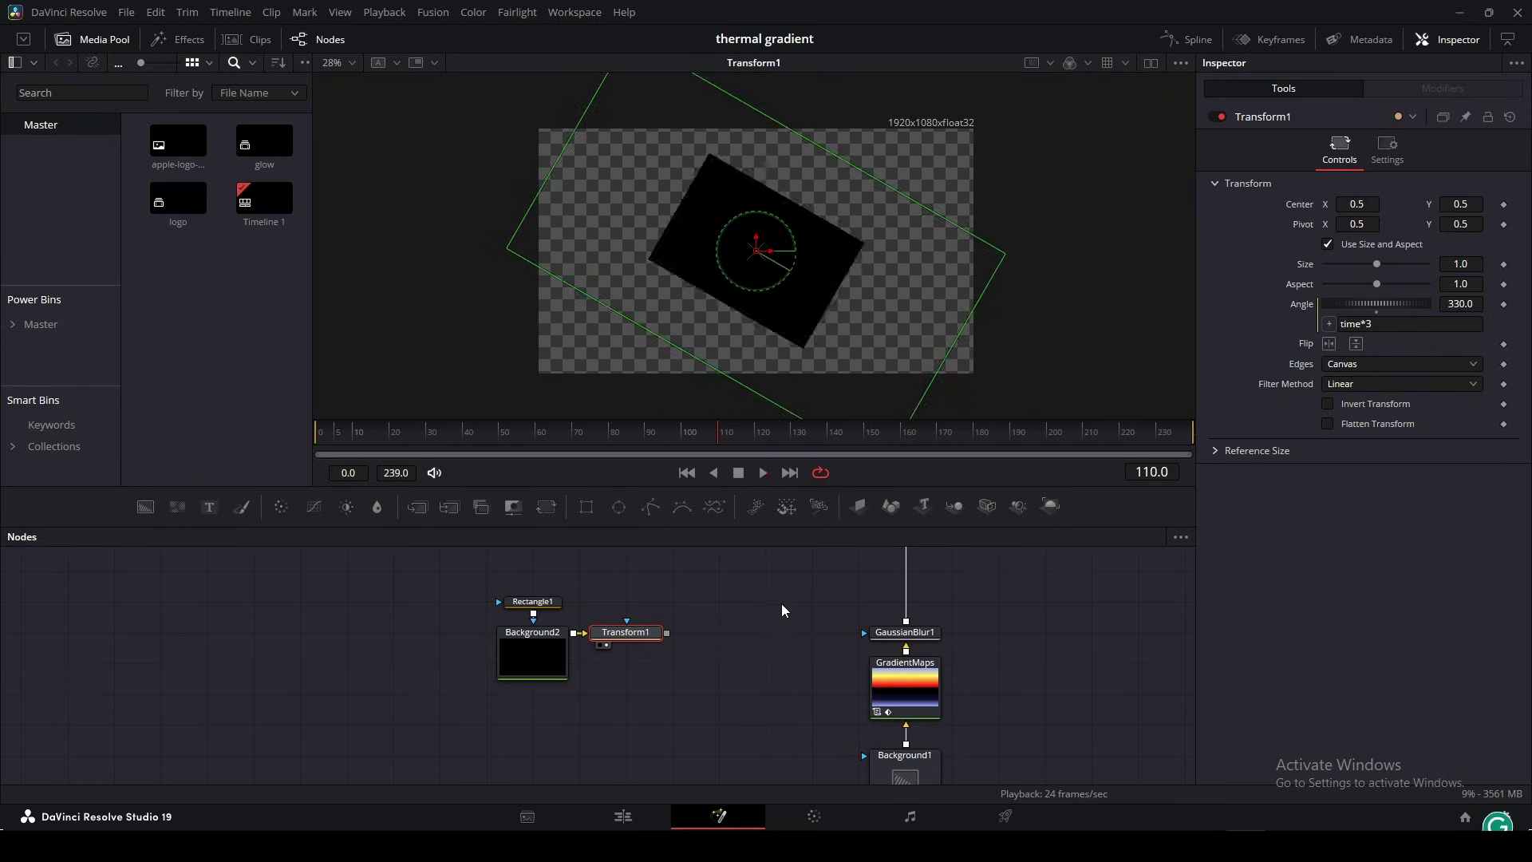
pyautogui.click(737, 475)
pyautogui.click(792, 563)
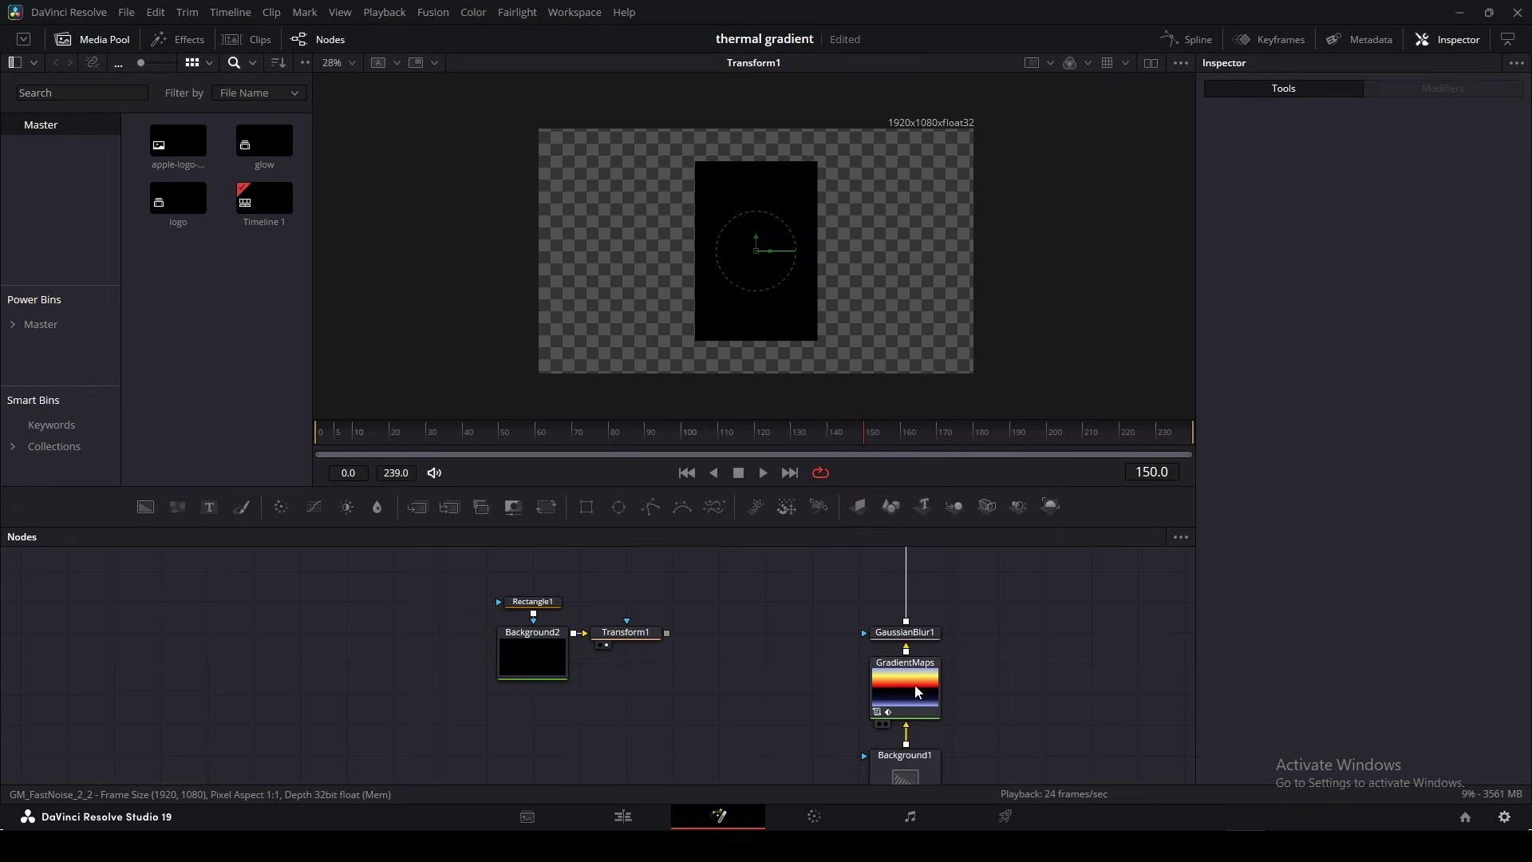
# Show MediaOut1 in the viewer, change the GradientMaps offset expression to time/50, and play it back
pyautogui.scroll(3, 906, 621)
pyautogui.scroll(2, 923, 565)
pyautogui.click(925, 594)
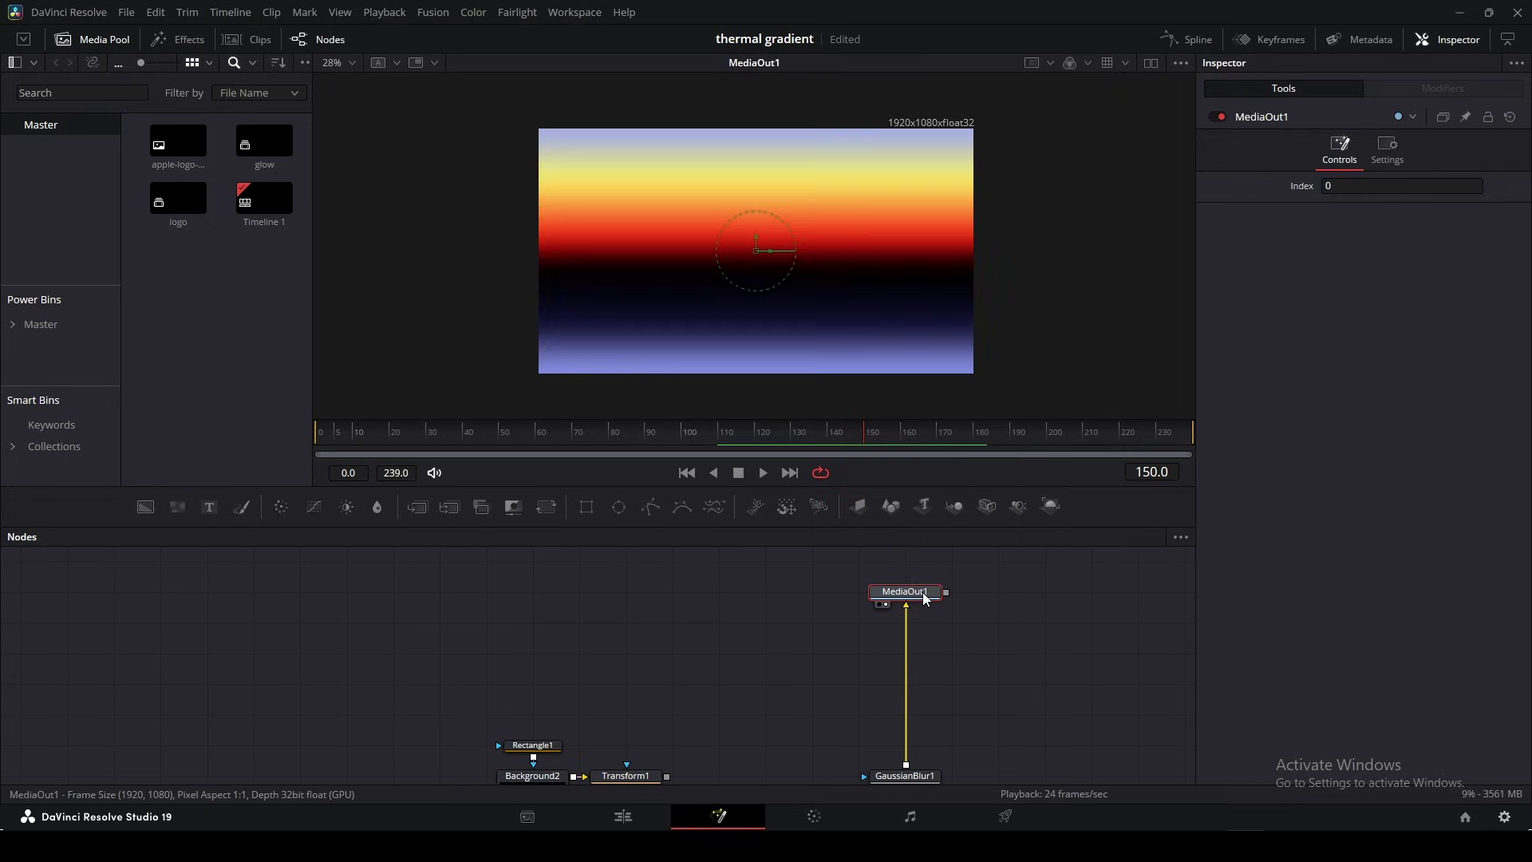
pyautogui.scroll(-3, 934, 631)
pyautogui.click(918, 710)
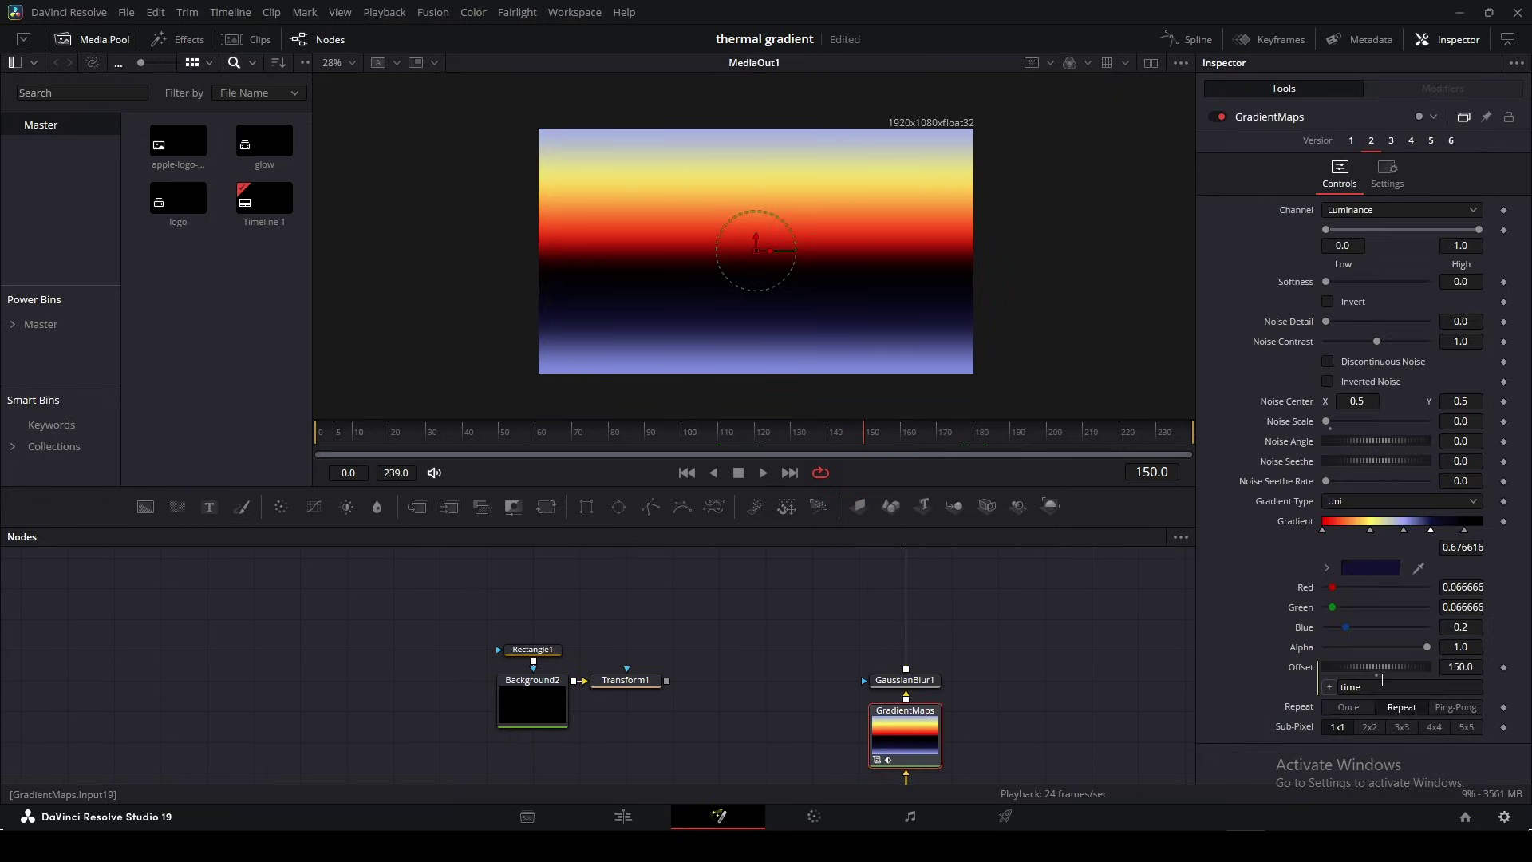
pyautogui.click(1381, 685)
pyautogui.click(1088, 682)
pyautogui.press('space')
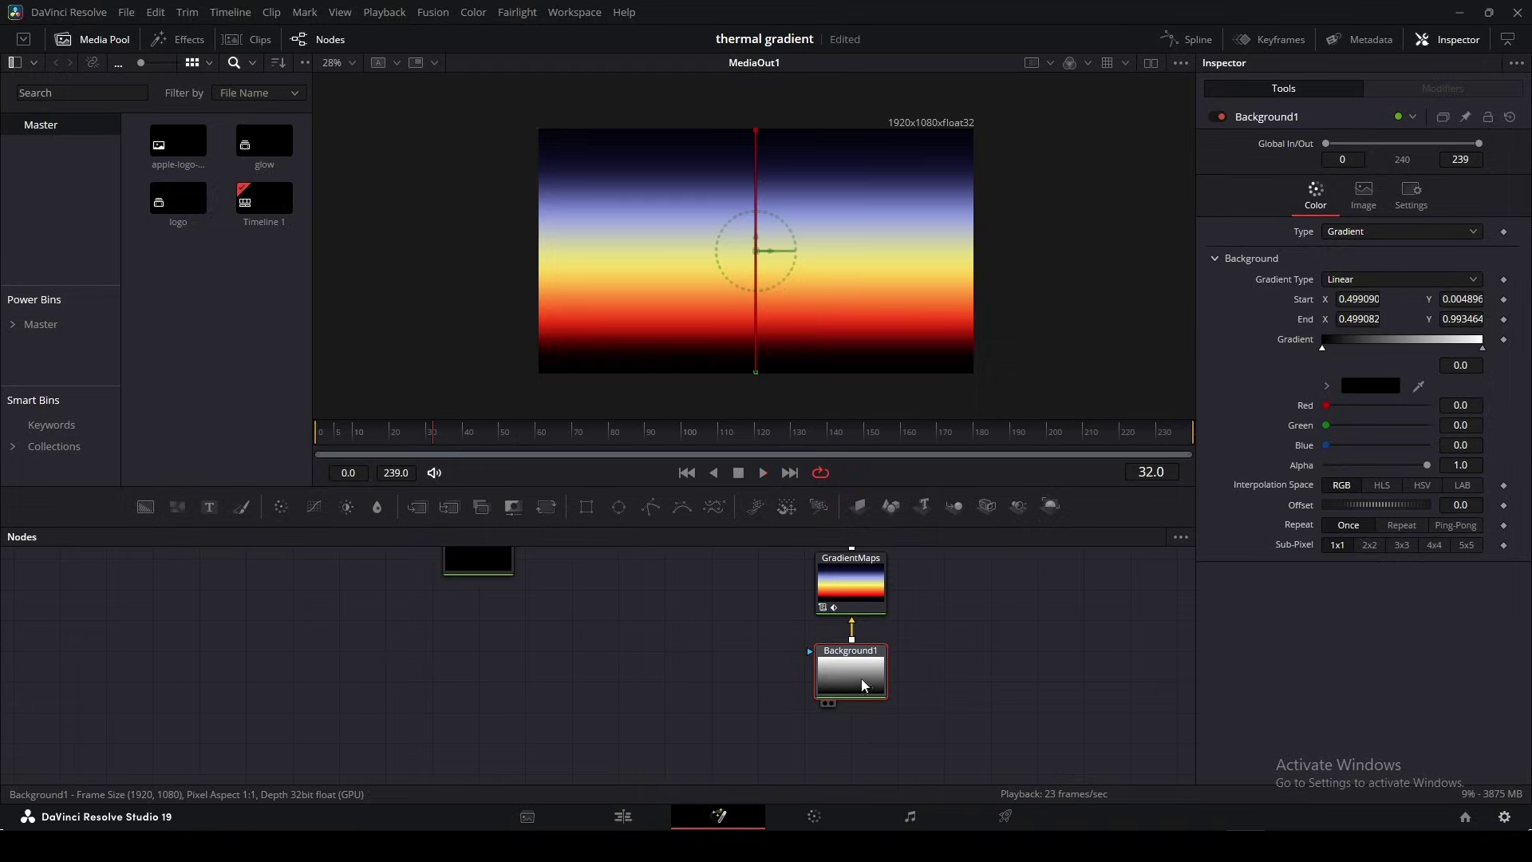
# Play back the animation with Background1 selected to check which direction the gradient travels
pyautogui.moveTo(756, 130); pyautogui.dragTo(756, 272)
pyautogui.moveTo(756, 372); pyautogui.dragTo(767, 311)
pyautogui.press('space')
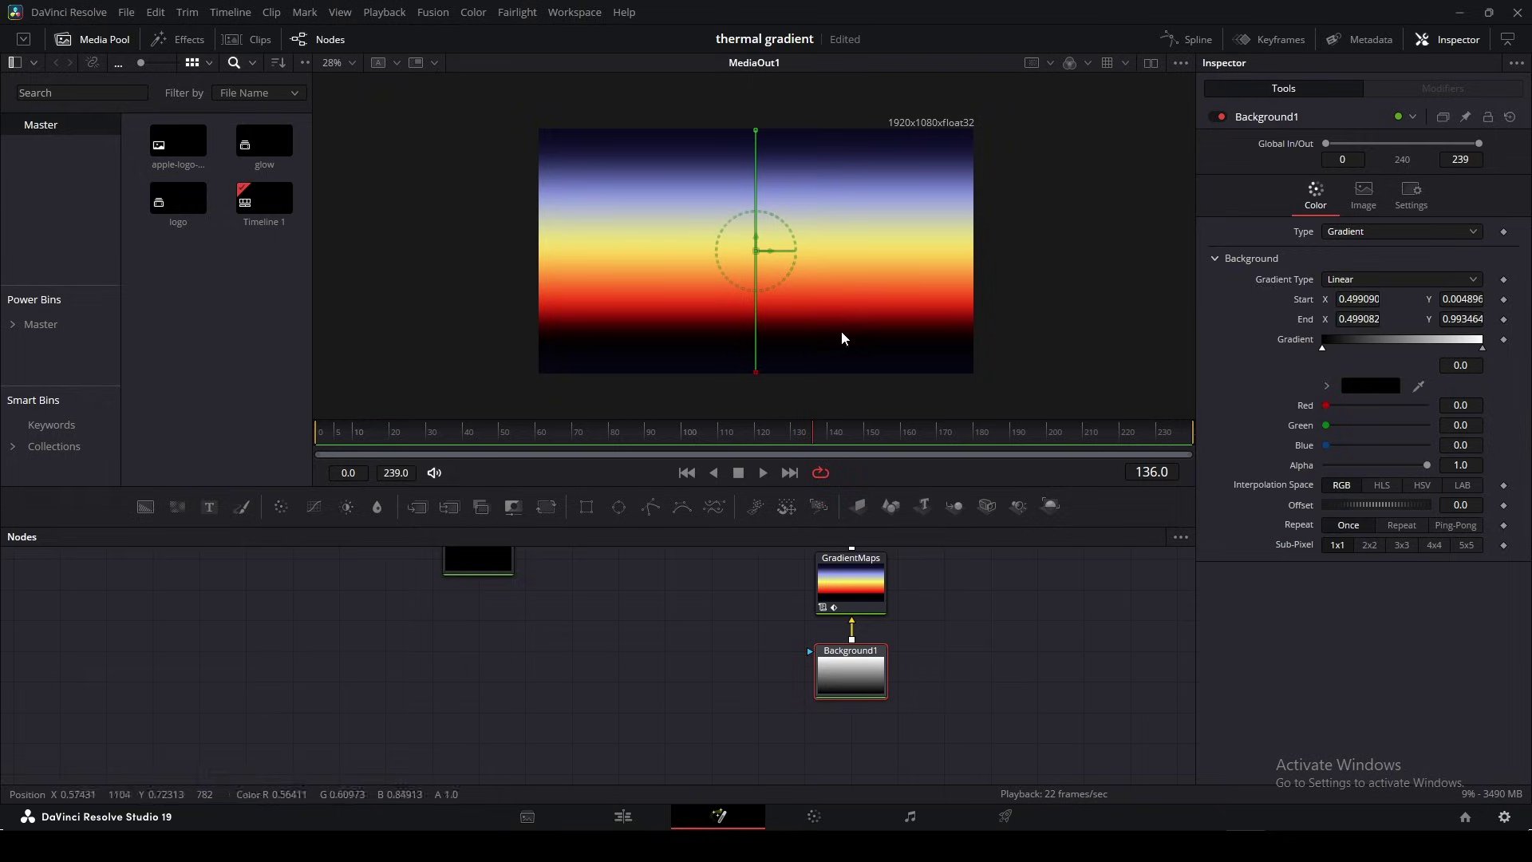
# Space out the Background1, GradientMaps and GaussianBlur1 nodes to make room between them
pyautogui.moveTo(851, 693); pyautogui.dragTo(851, 753)
pyautogui.click(925, 707)
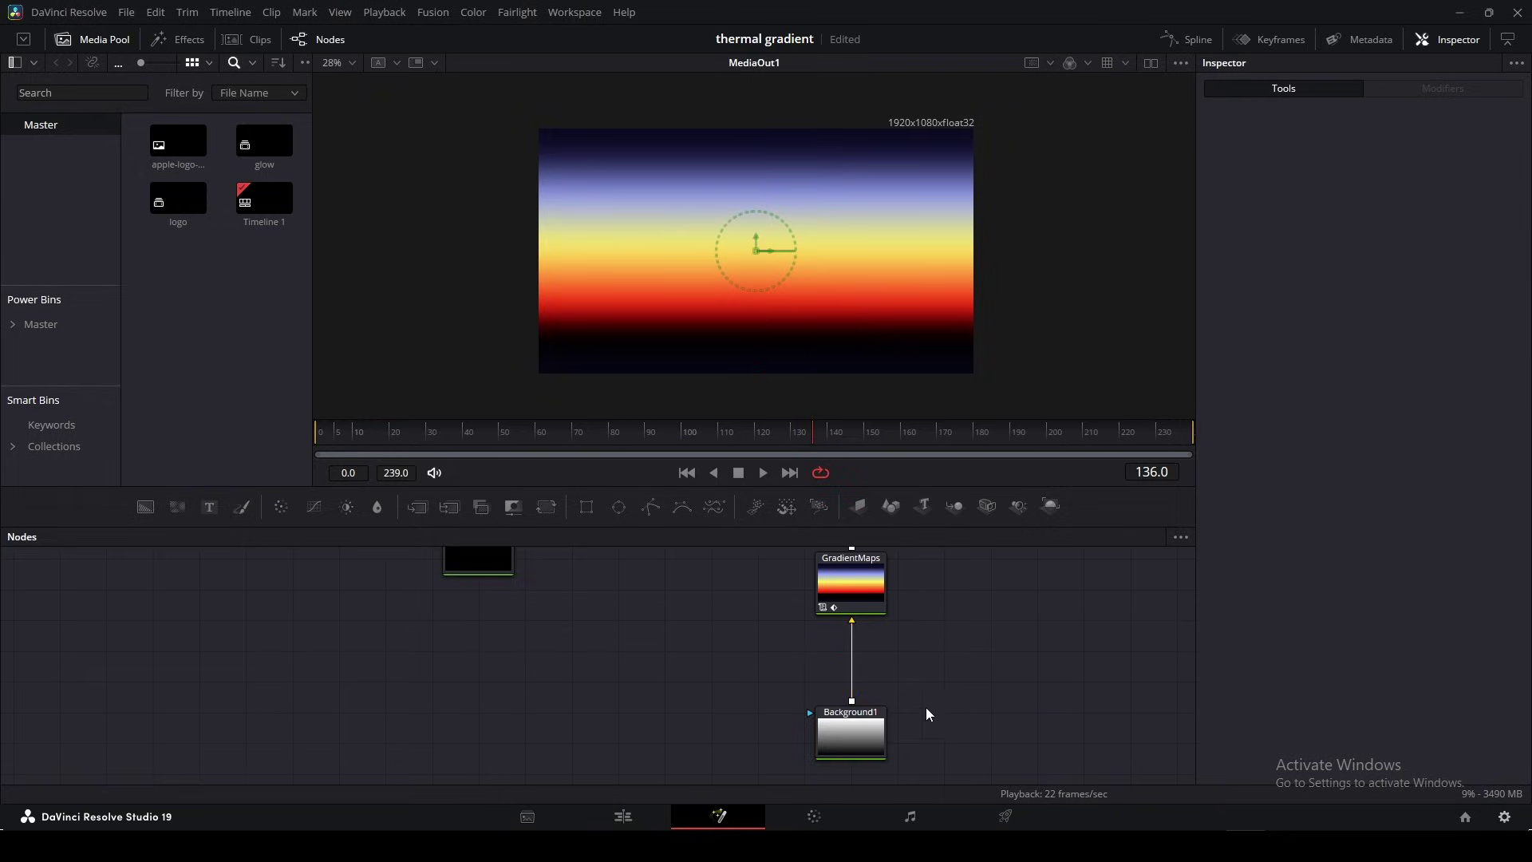
pyautogui.scroll(1, 883, 688)
pyautogui.moveTo(850, 624); pyautogui.dragTo(851, 557)
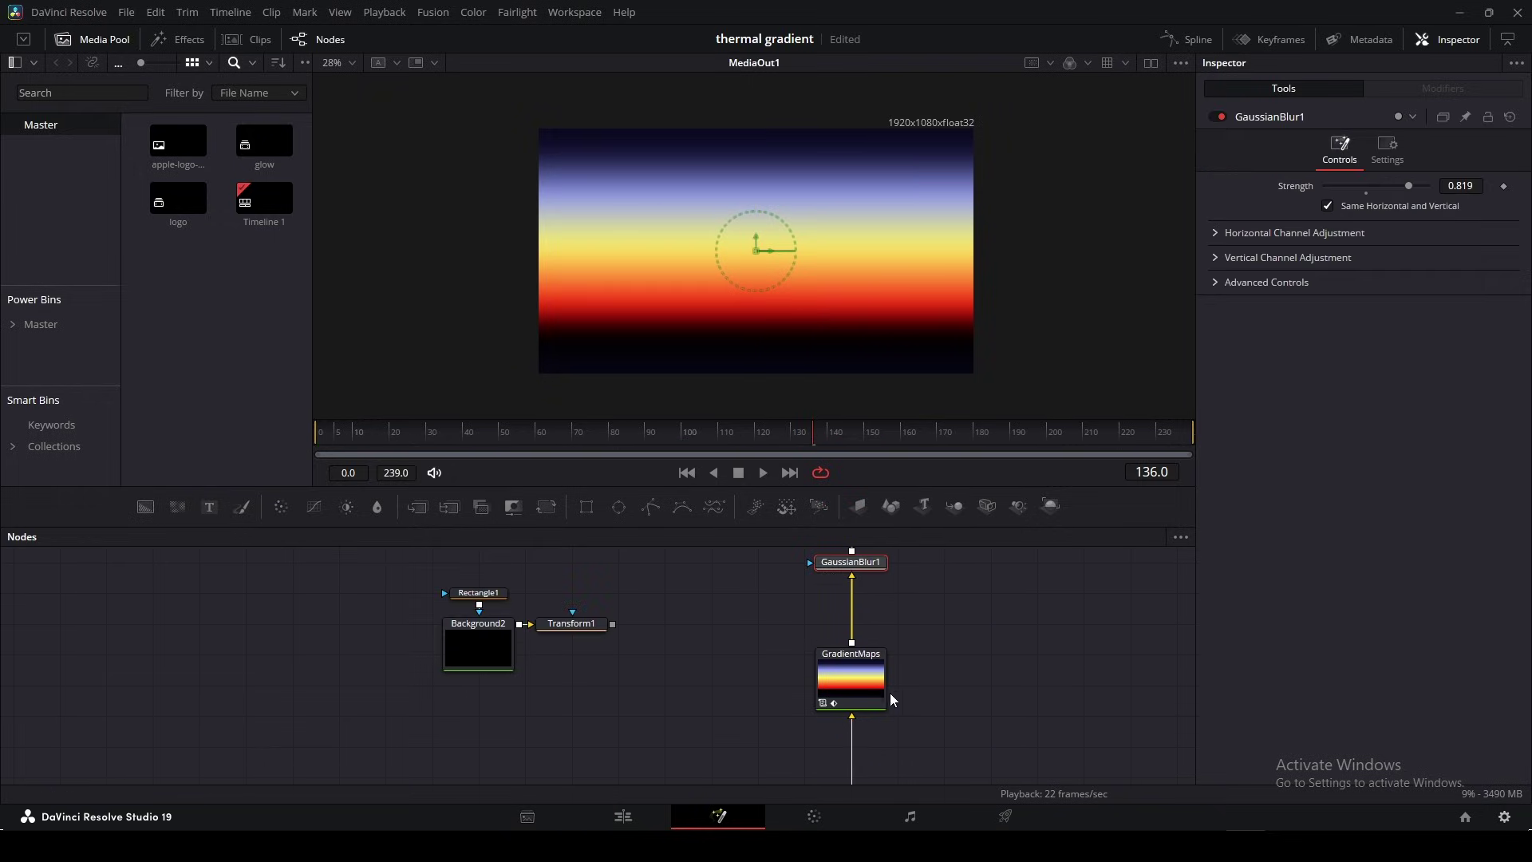
pyautogui.scroll(-3, 866, 718)
# Insert a Transform node between Background1 and GradientMaps, flip it vertically, and play back the result
pyautogui.click(851, 734)
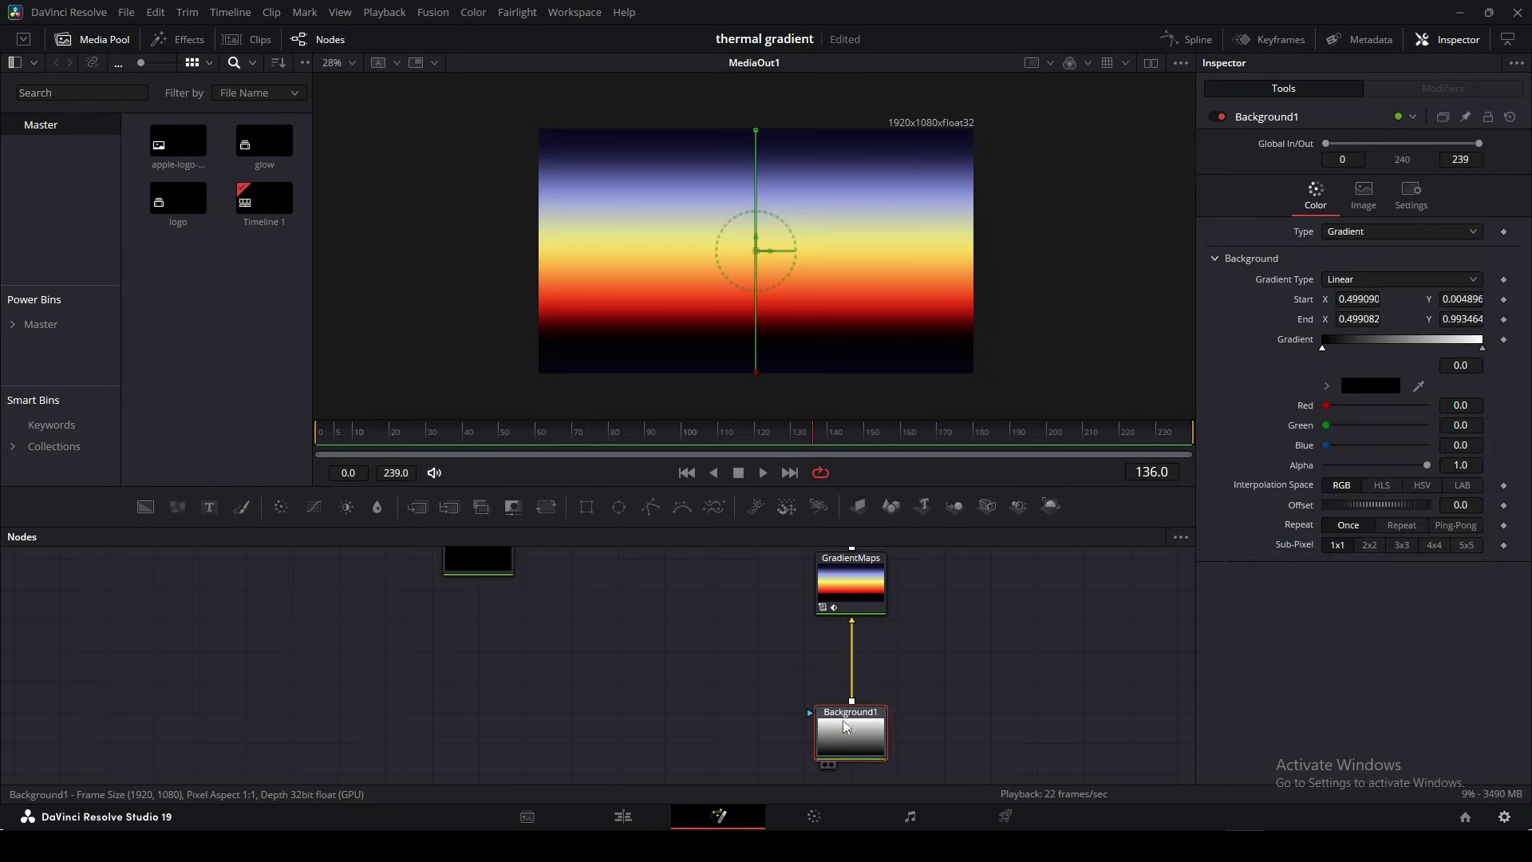
pyautogui.click(546, 505)
pyautogui.moveTo(772, 715); pyautogui.dragTo(866, 654)
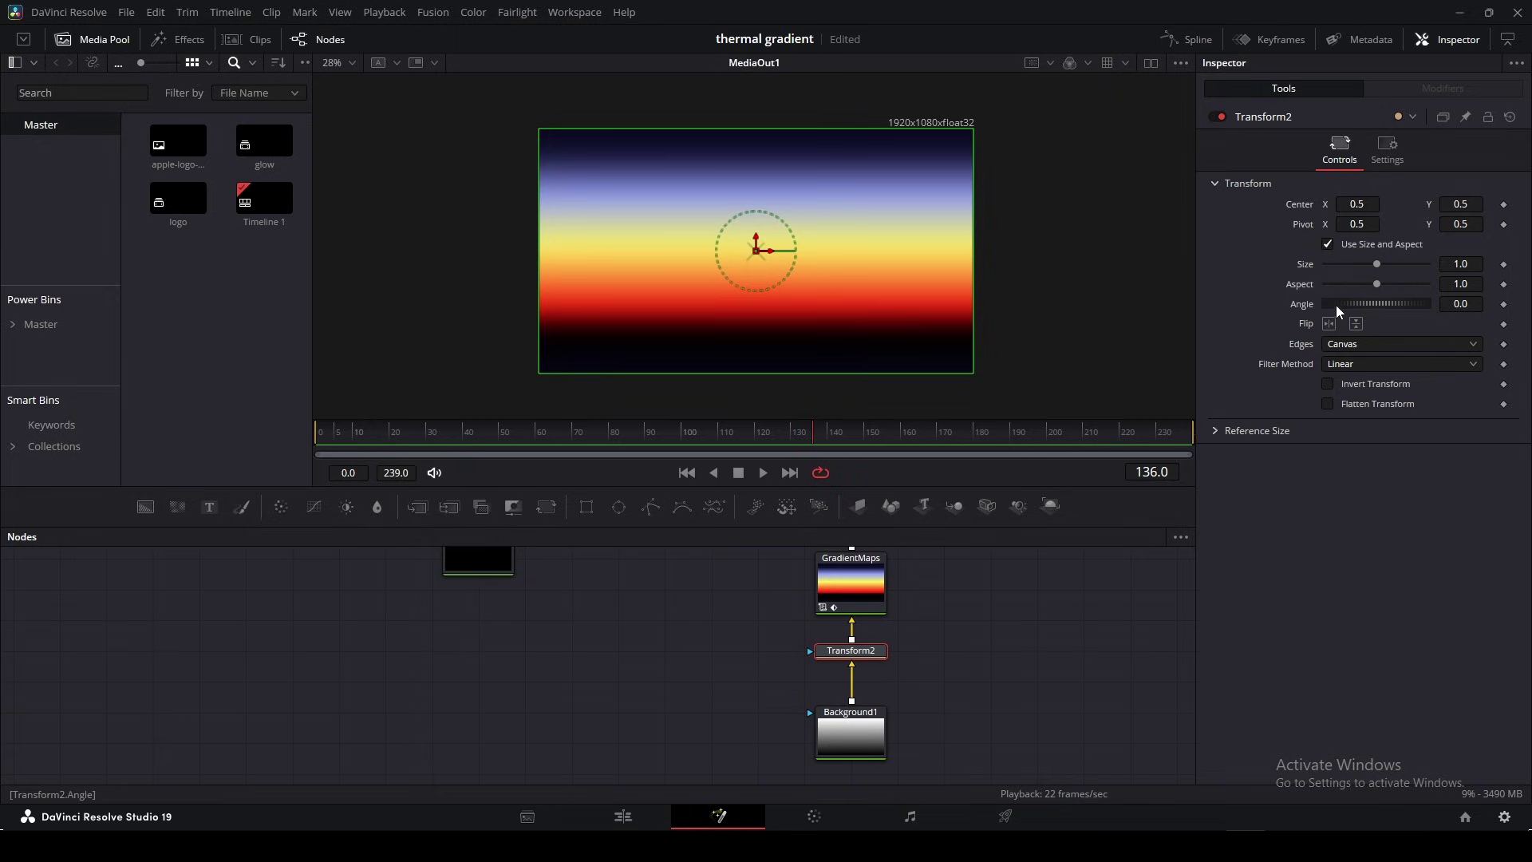
pyautogui.click(1356, 324)
pyautogui.press('space')
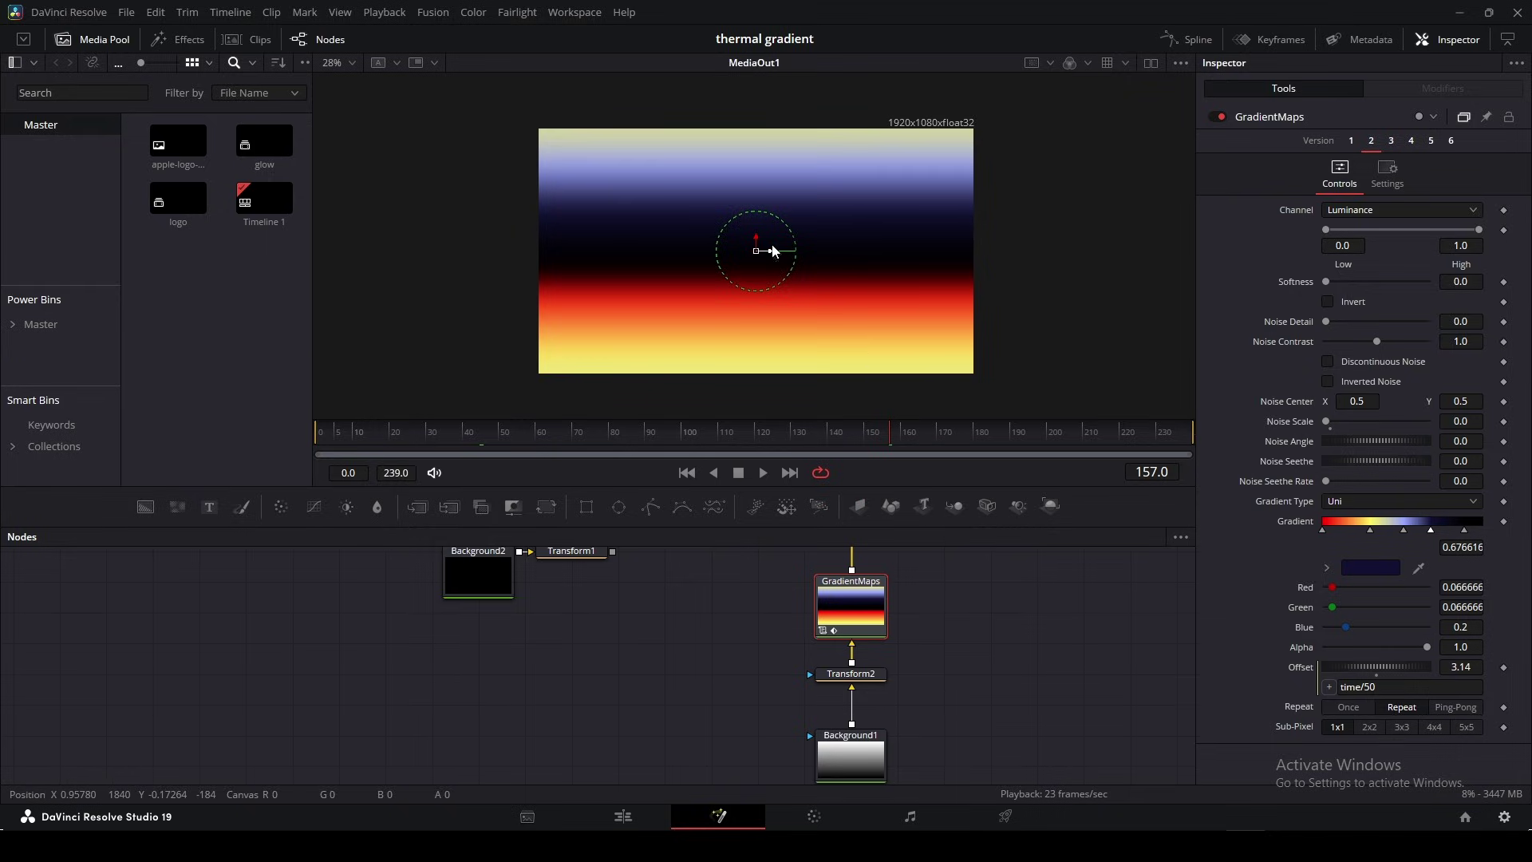
# Try the GradientMaps offset expression time/10 in playback, and undo the expression change
pyautogui.click(1390, 688)
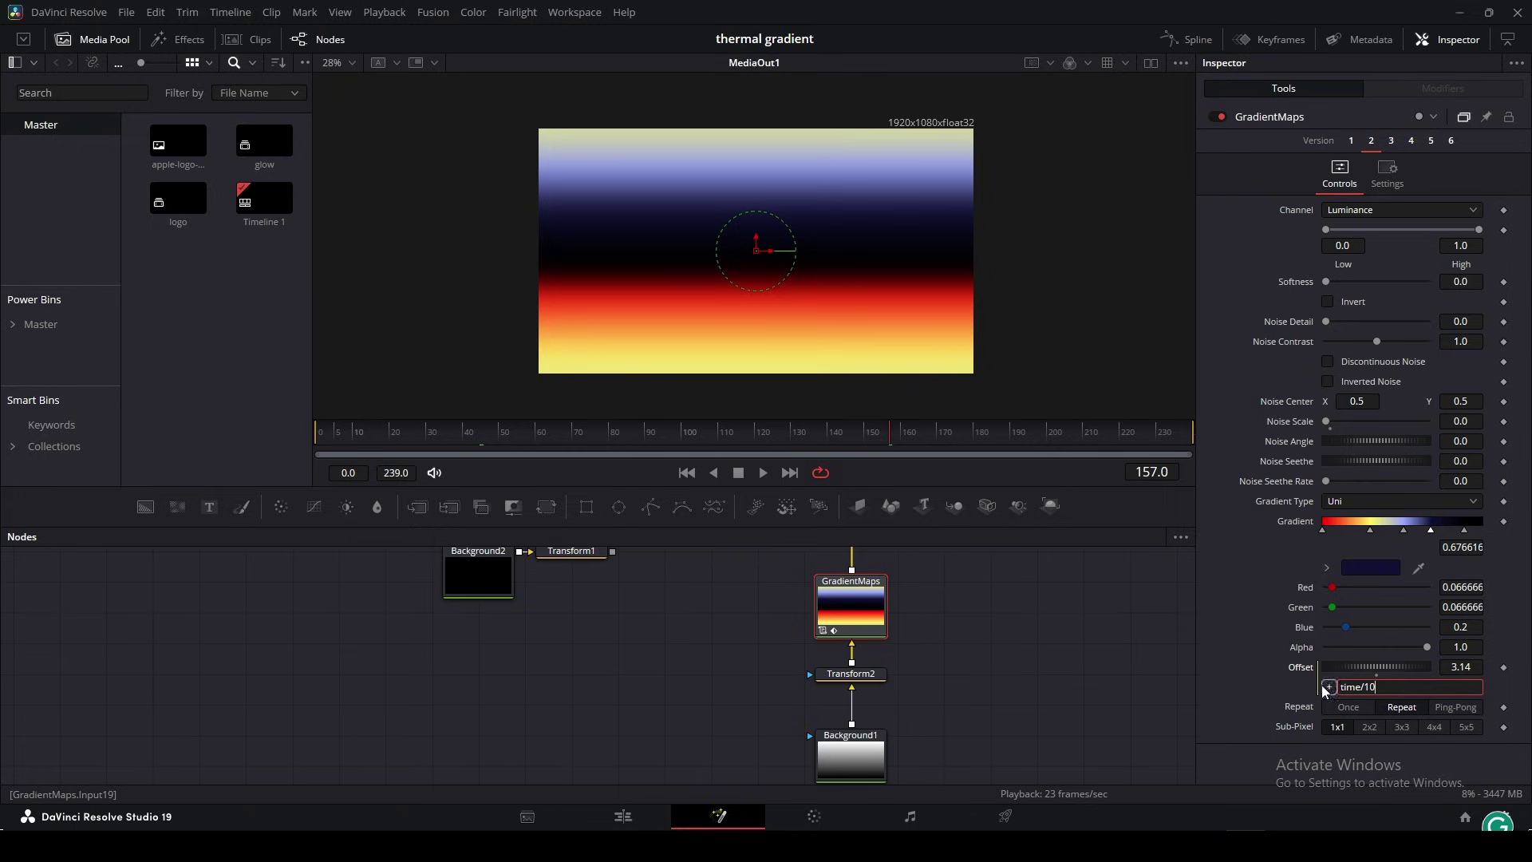
pyautogui.press('Return')
pyautogui.press('space')
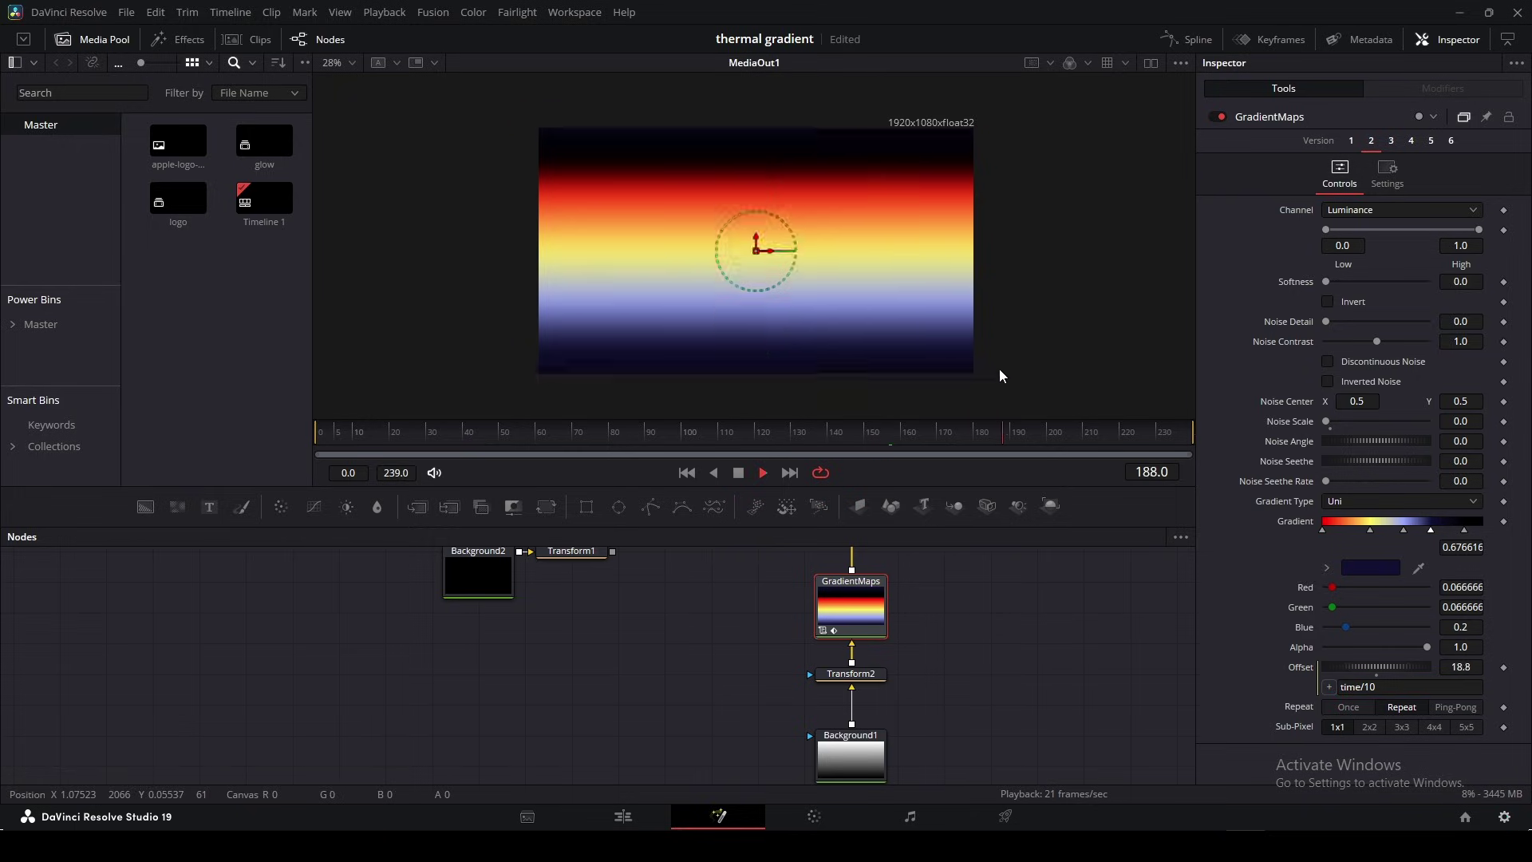
pyautogui.press('space')
pyautogui.hotkey('ctrl', 'z')
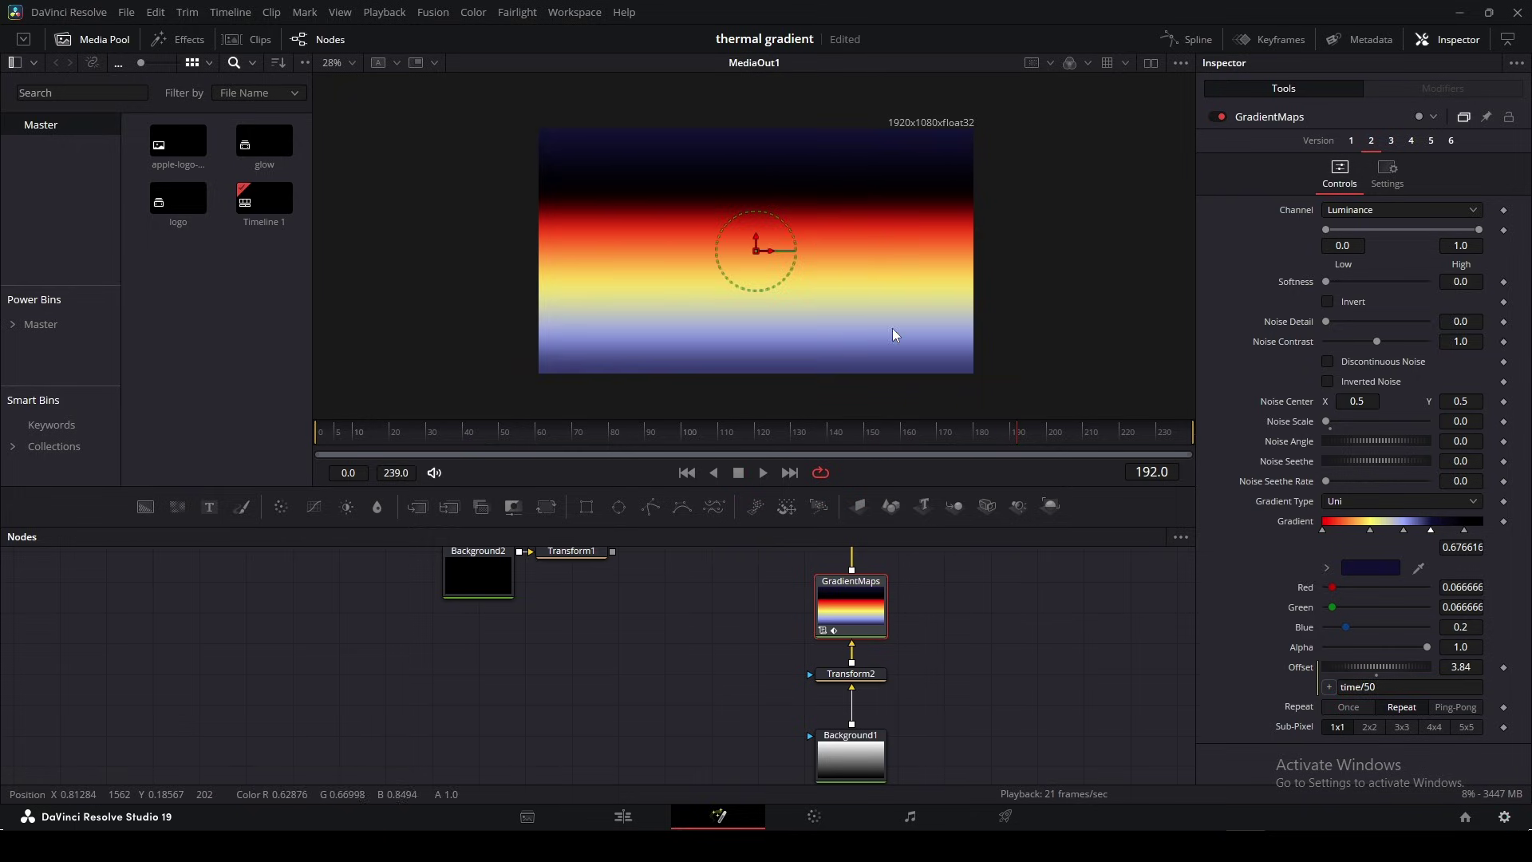
# Scrub back to an earlier frame and play the gradient animation with the time/50 offset to check its speed
pyautogui.click(800, 231)
pyautogui.moveTo(930, 433); pyautogui.dragTo(684, 434)
pyautogui.press('space')
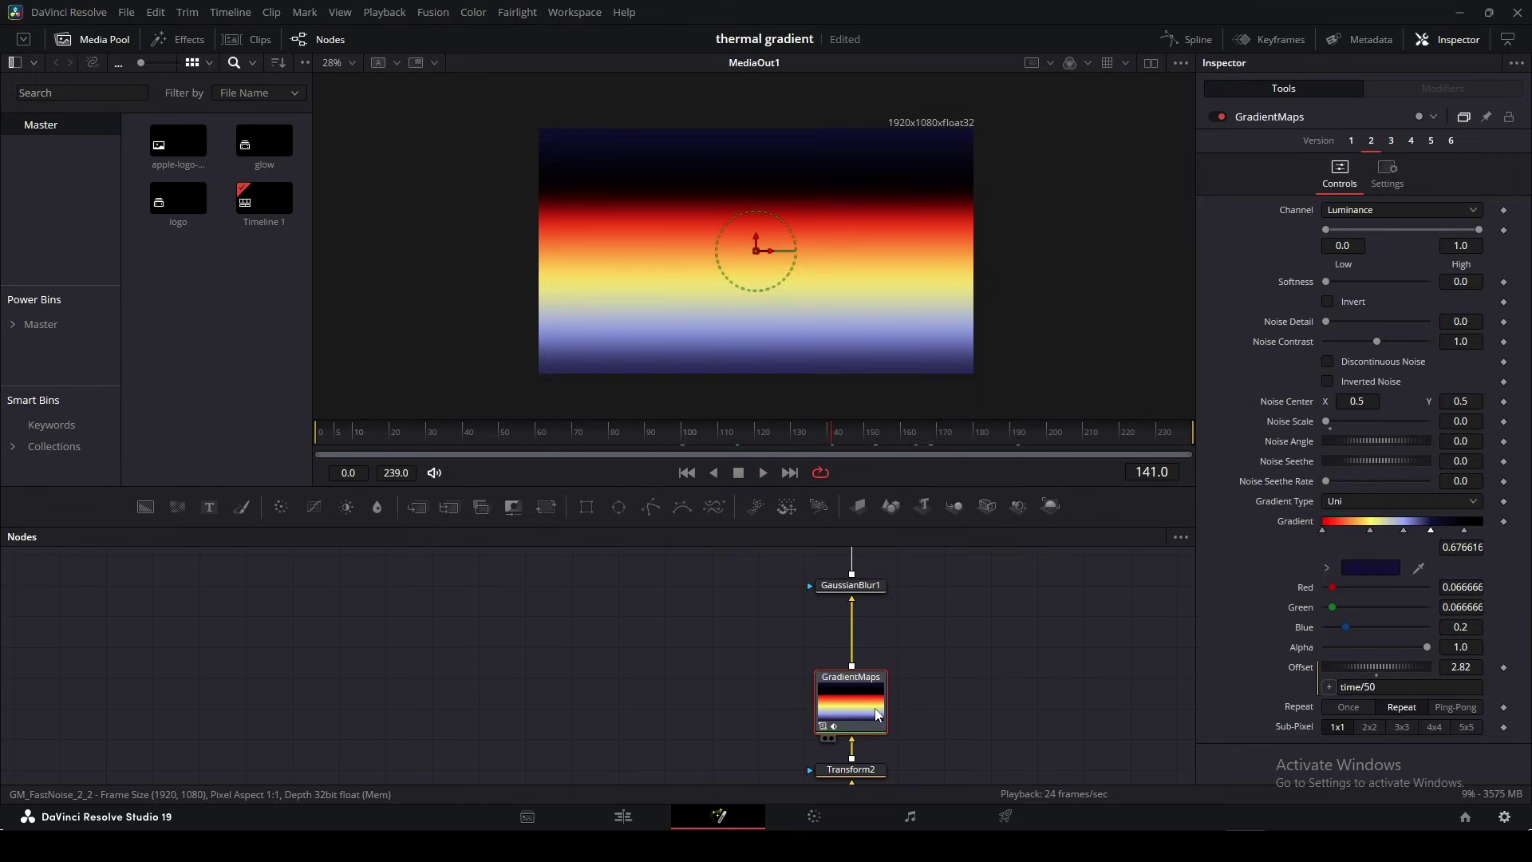
# Insert the pj_TurbulentDisplace_afx tool between GradientMaps and GaussianBlur1
pyautogui.hotkey('shift', 'space')
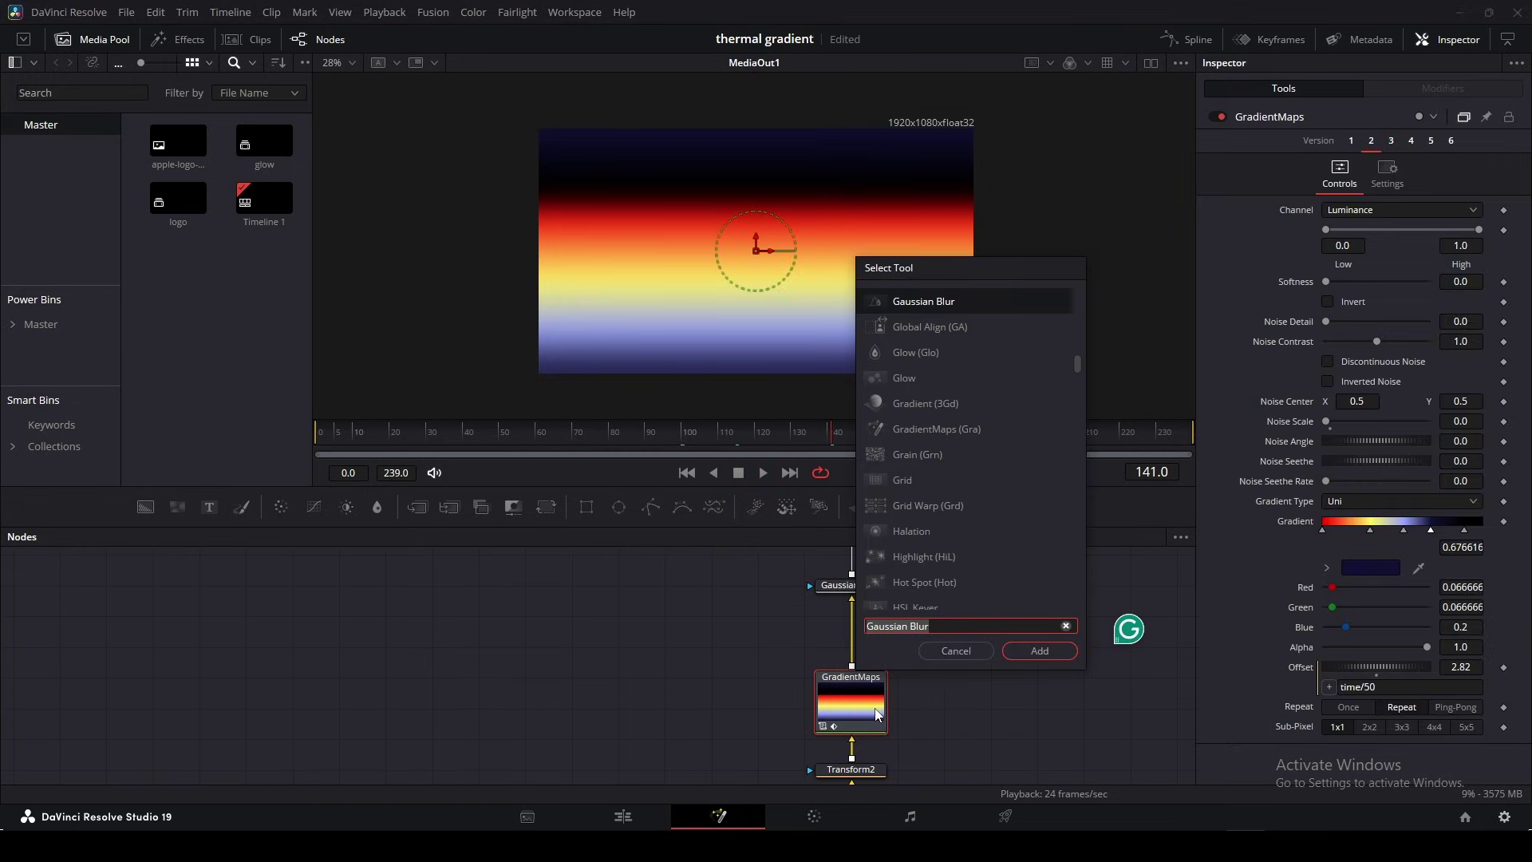
pyautogui.write('turb')
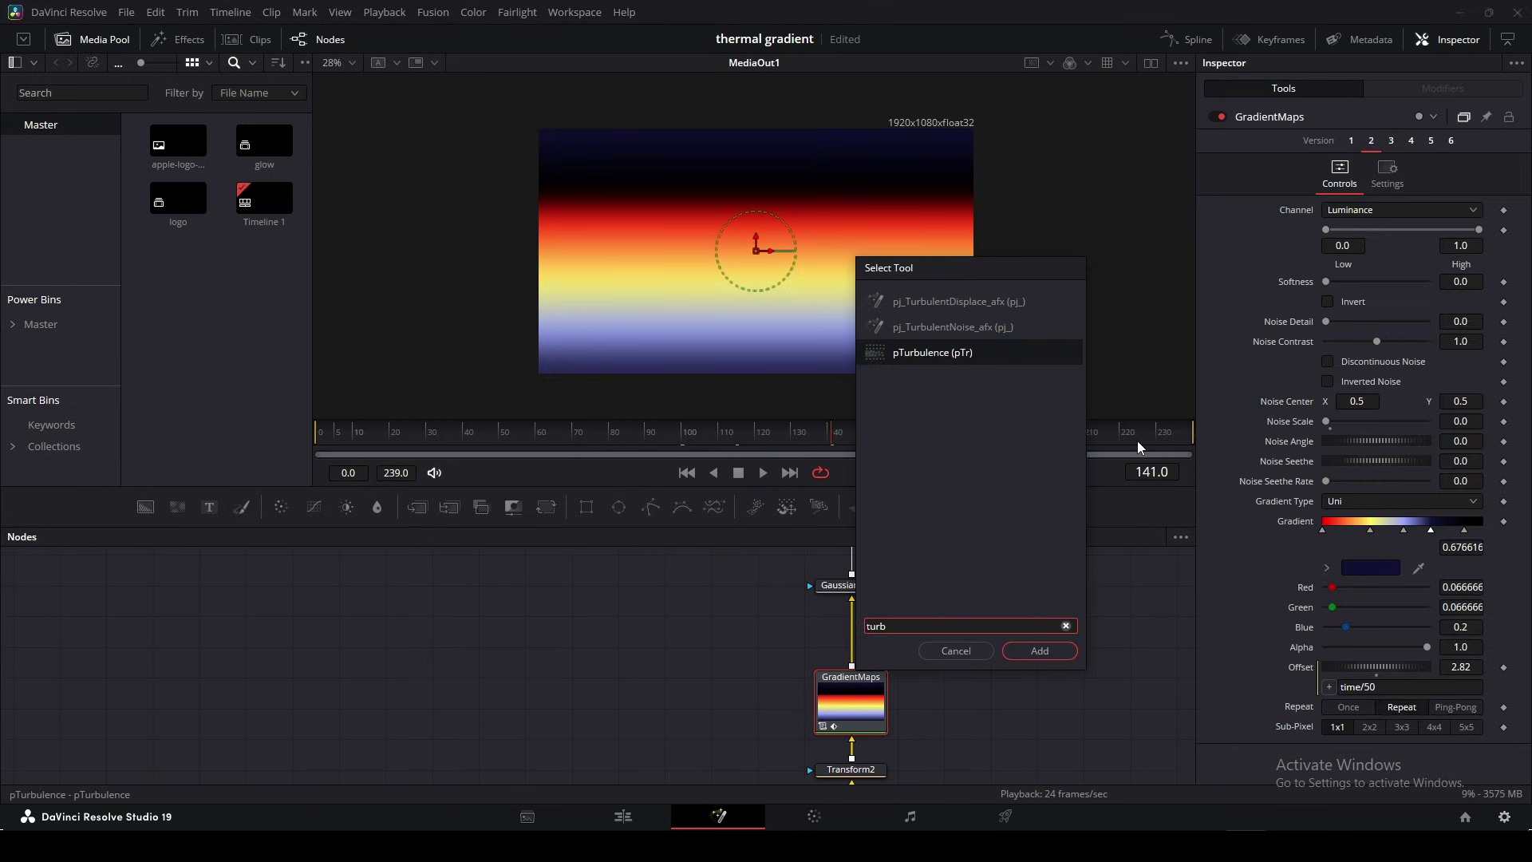
pyautogui.click(970, 301)
pyautogui.click(1040, 651)
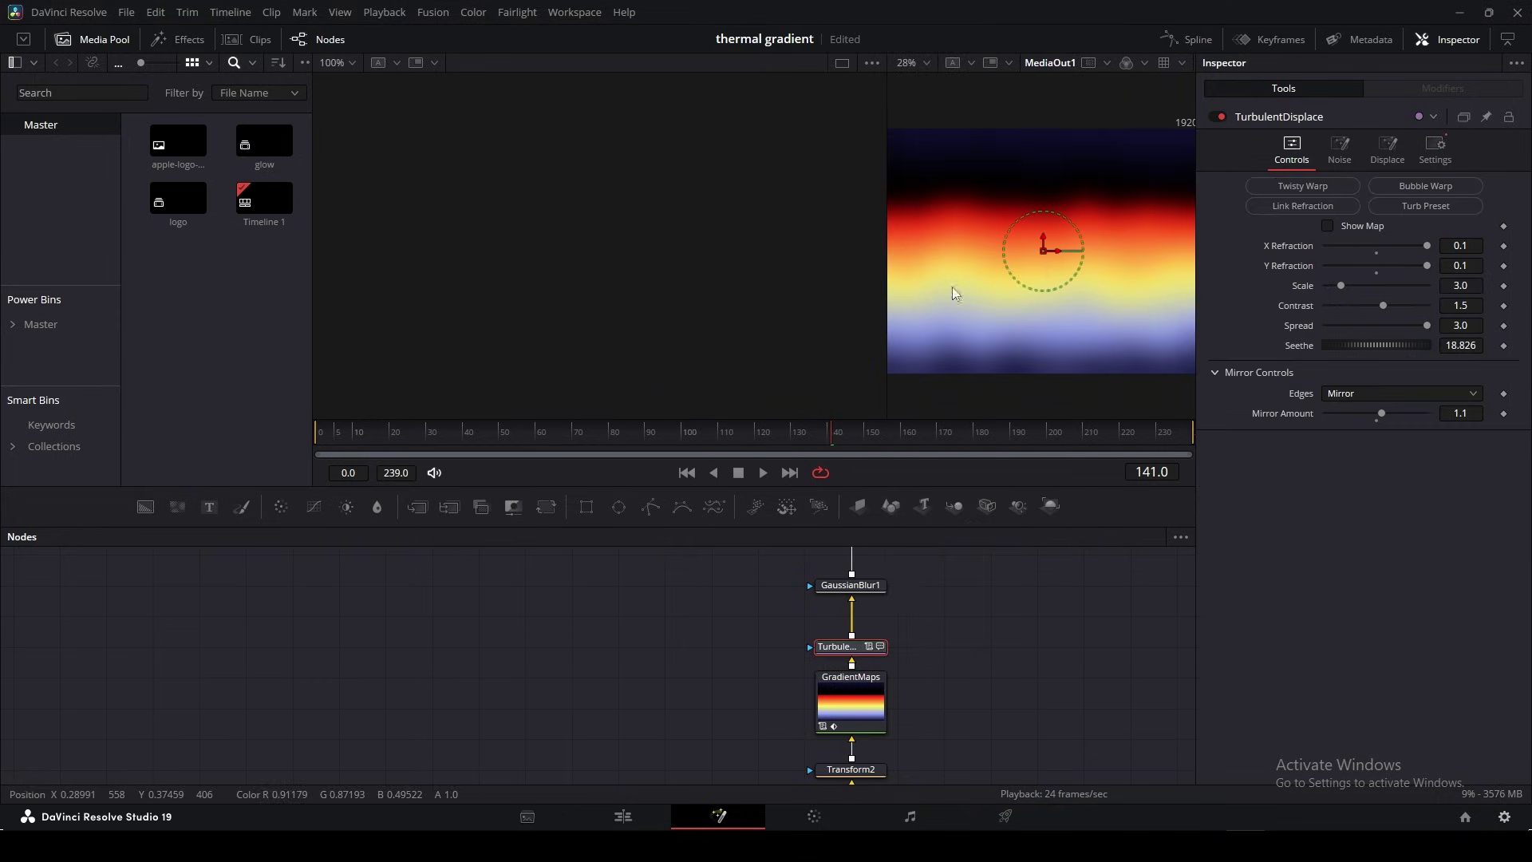
# Show TurbulentDisplace in an enlarged second viewer and move its node up closer to GaussianBlur1
pyautogui.moveTo(887, 281); pyautogui.dragTo(812, 287)
pyautogui.click(869, 646)
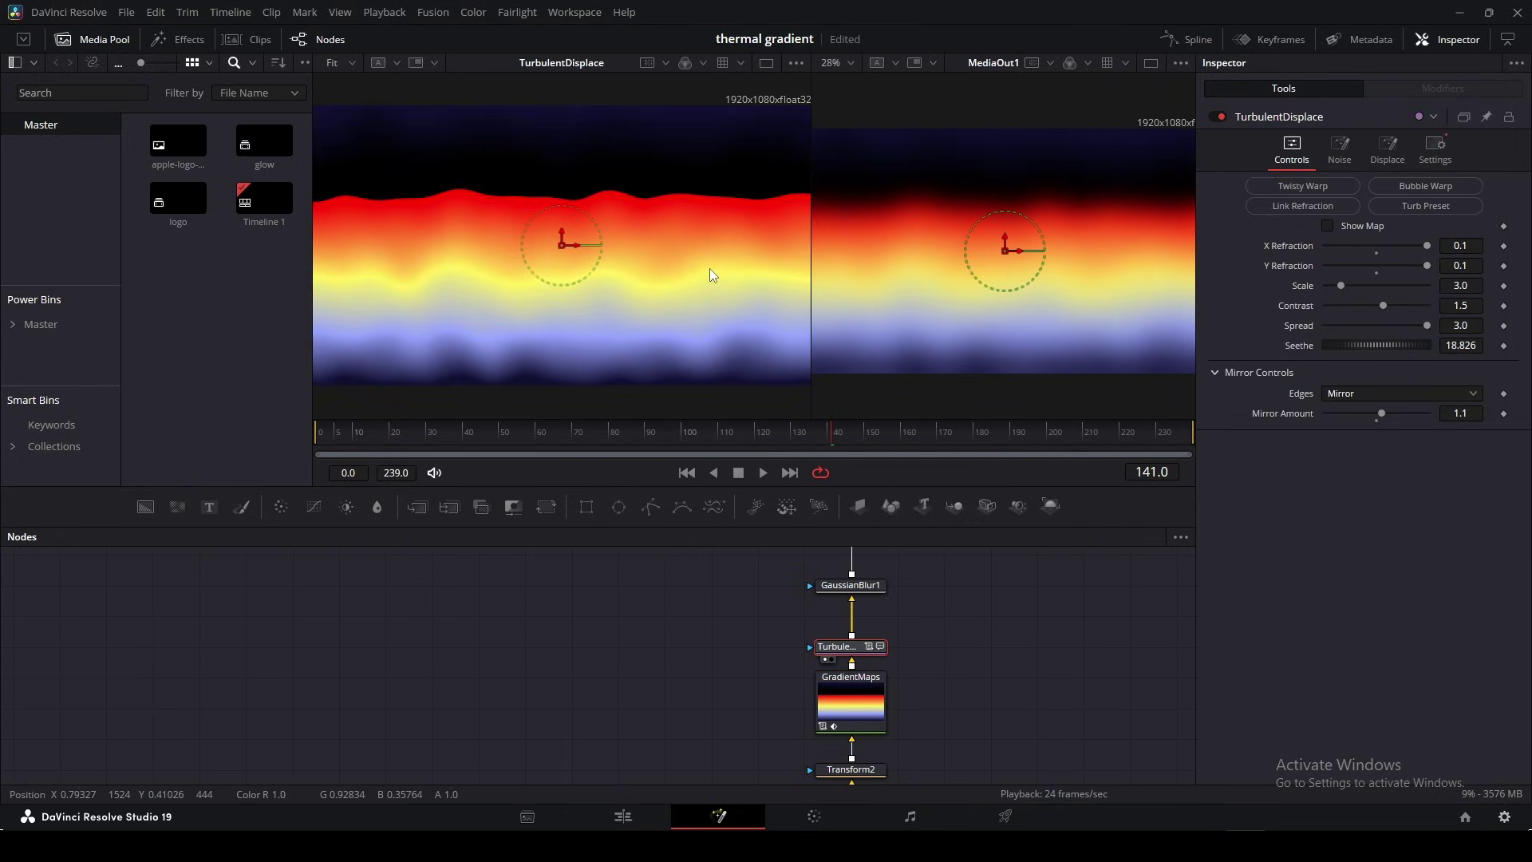
pyautogui.moveTo(719, 228); pyautogui.dragTo(703, 272)
pyautogui.scroll(1, 704, 274)
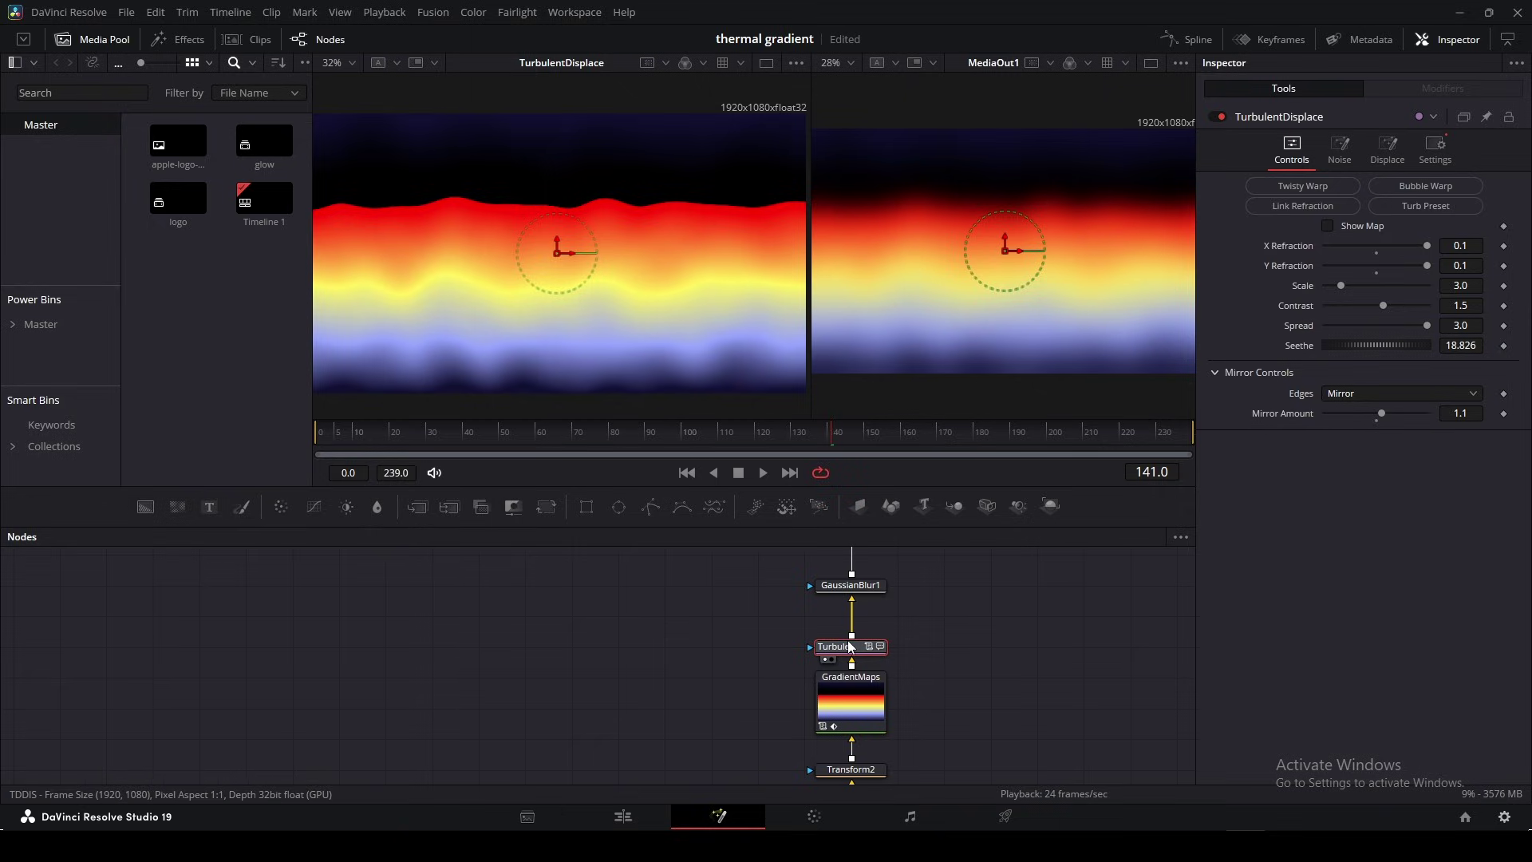
pyautogui.moveTo(868, 661); pyautogui.dragTo(868, 630)
# Add a separate Displace node in the empty area of the node graph and feed it the GradientMaps output
pyautogui.click(576, 638)
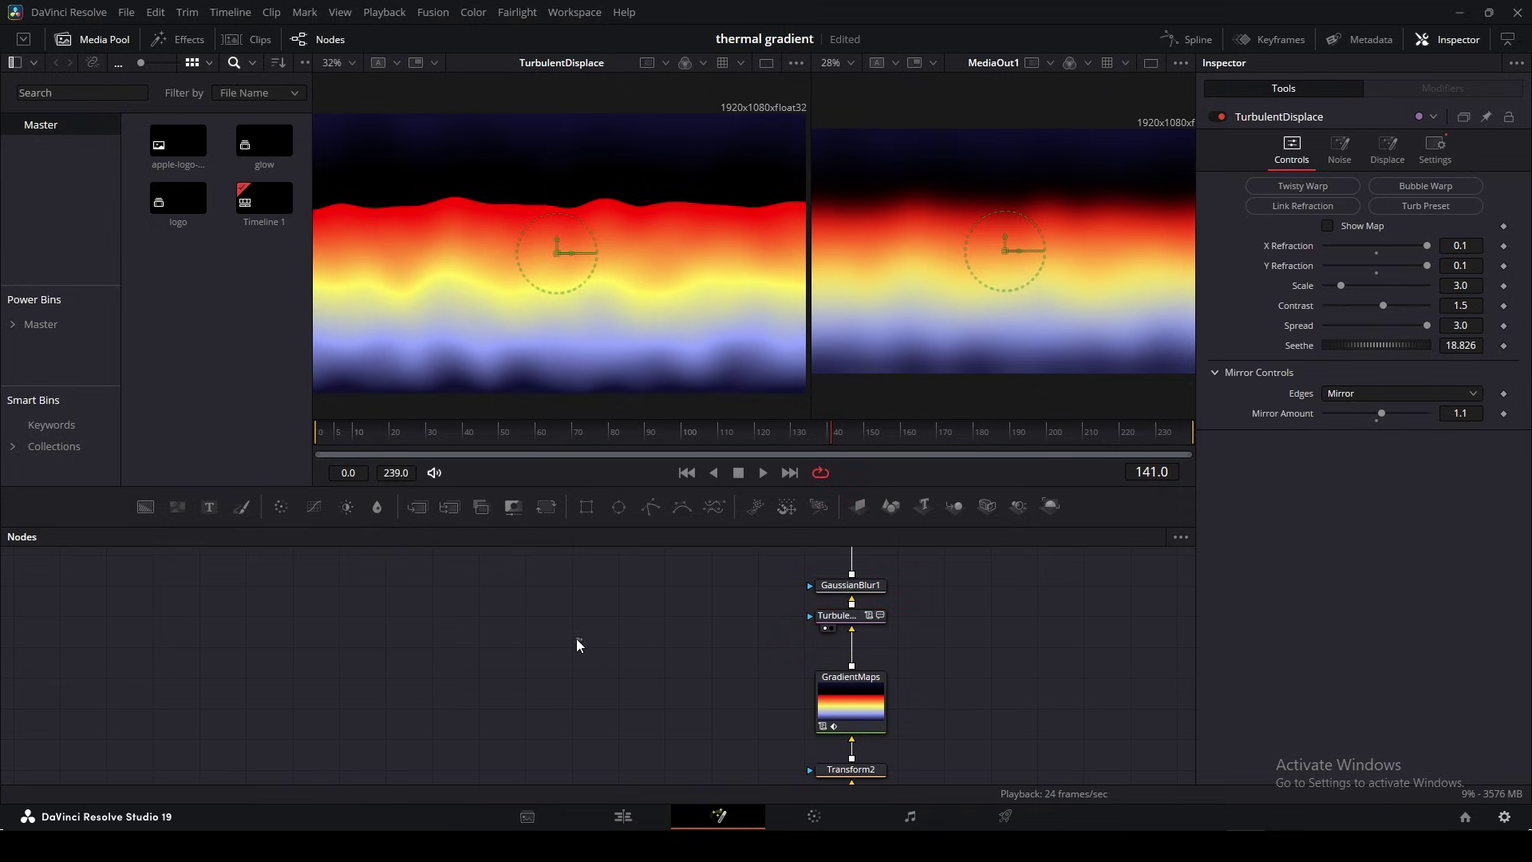
pyautogui.hotkey('shift', 'space')
pyautogui.write('displace')
pyautogui.press('Return')
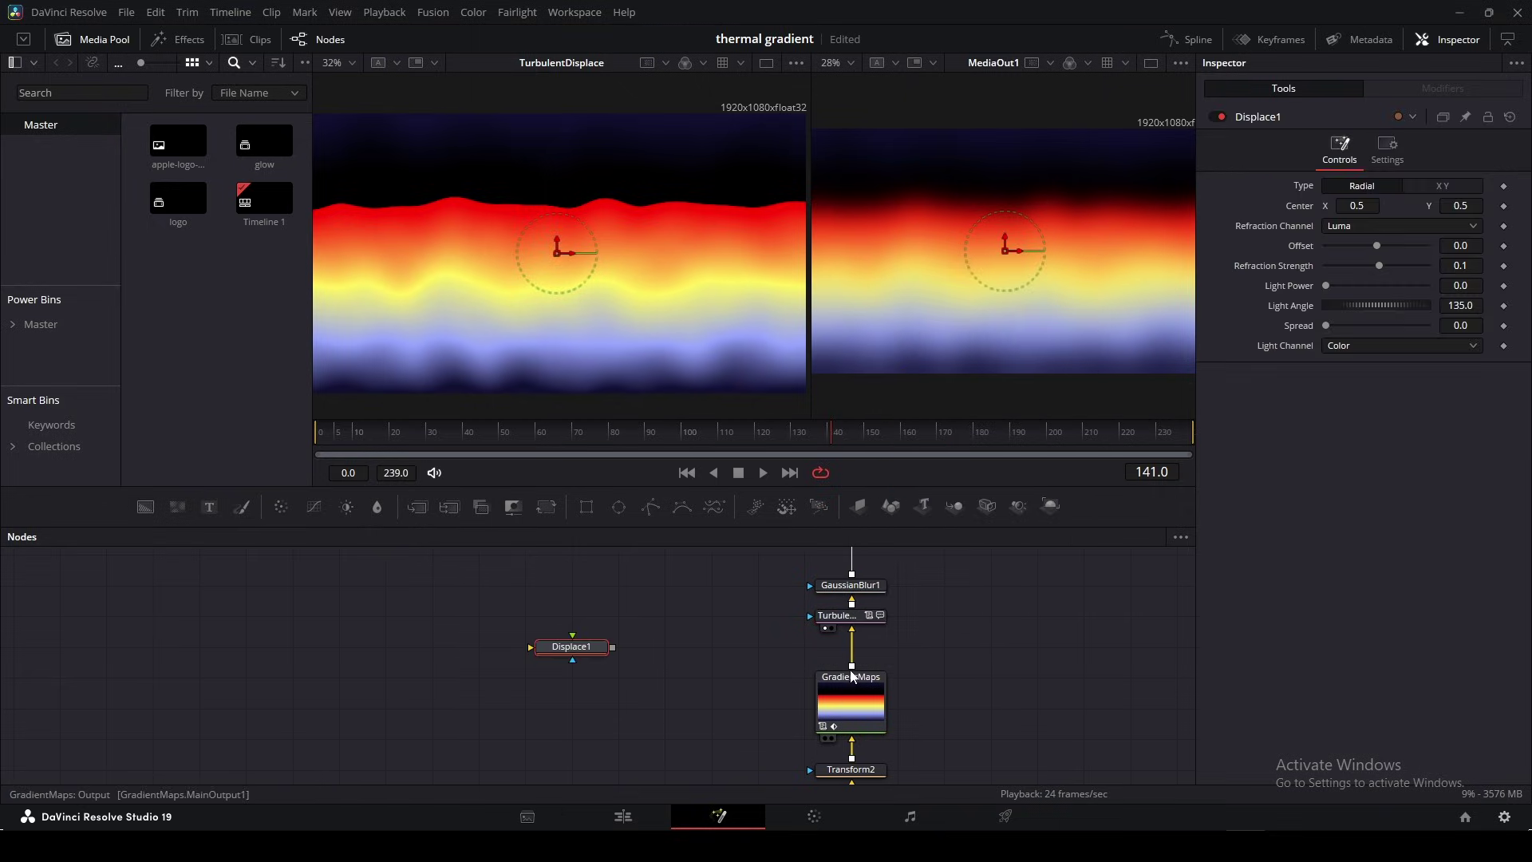
pyautogui.moveTo(851, 665); pyautogui.dragTo(608, 653)
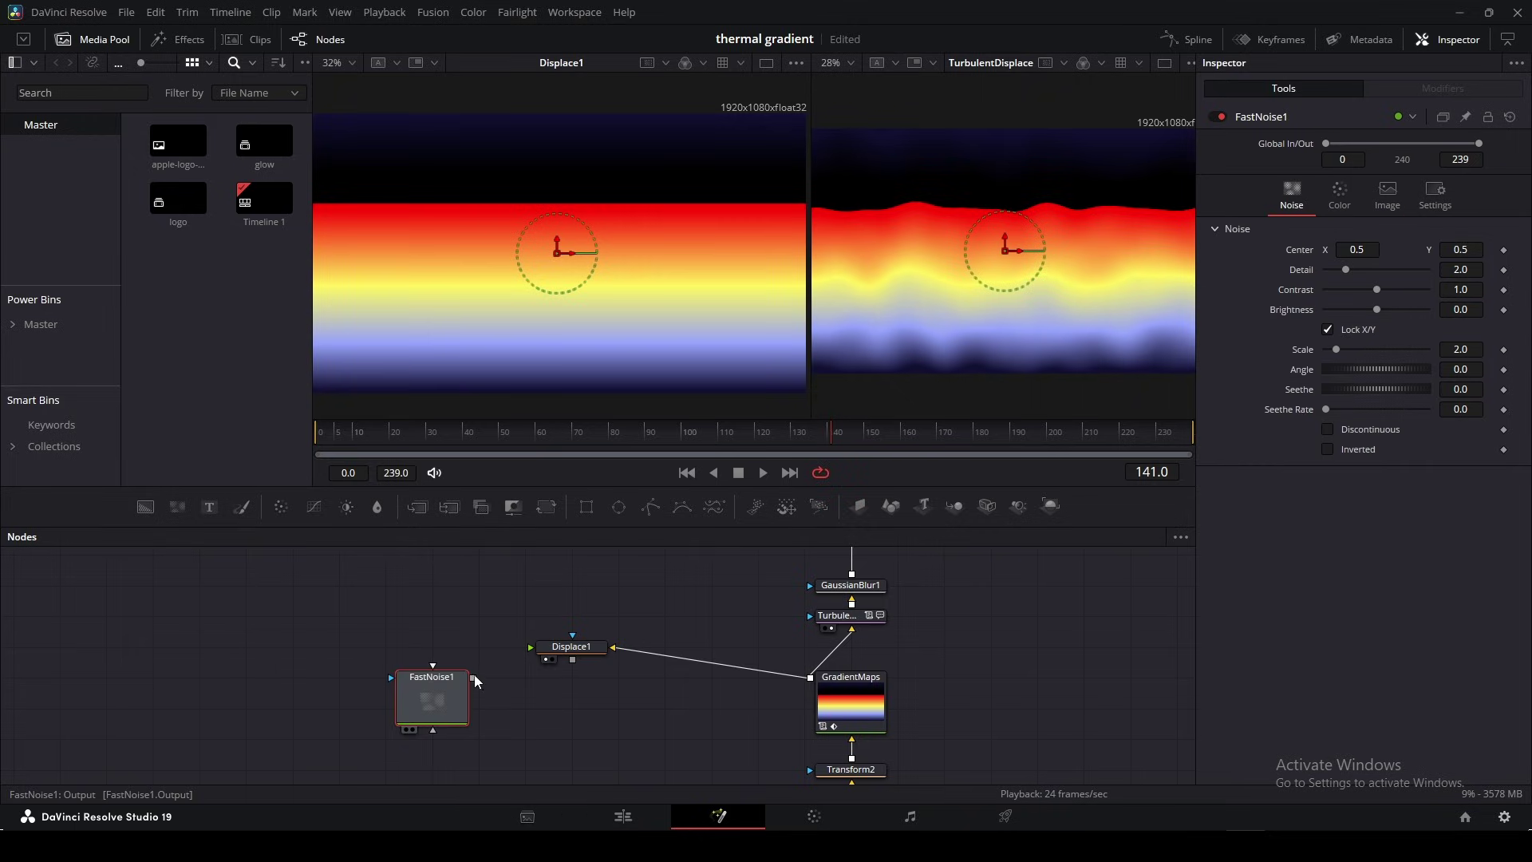
# Connect FastNoise1 to Displace1's foreground input, and set the displacement to type XY with Y Refraction 0.1
pyautogui.moveTo(474, 675); pyautogui.dragTo(561, 659)
pyautogui.click(586, 648)
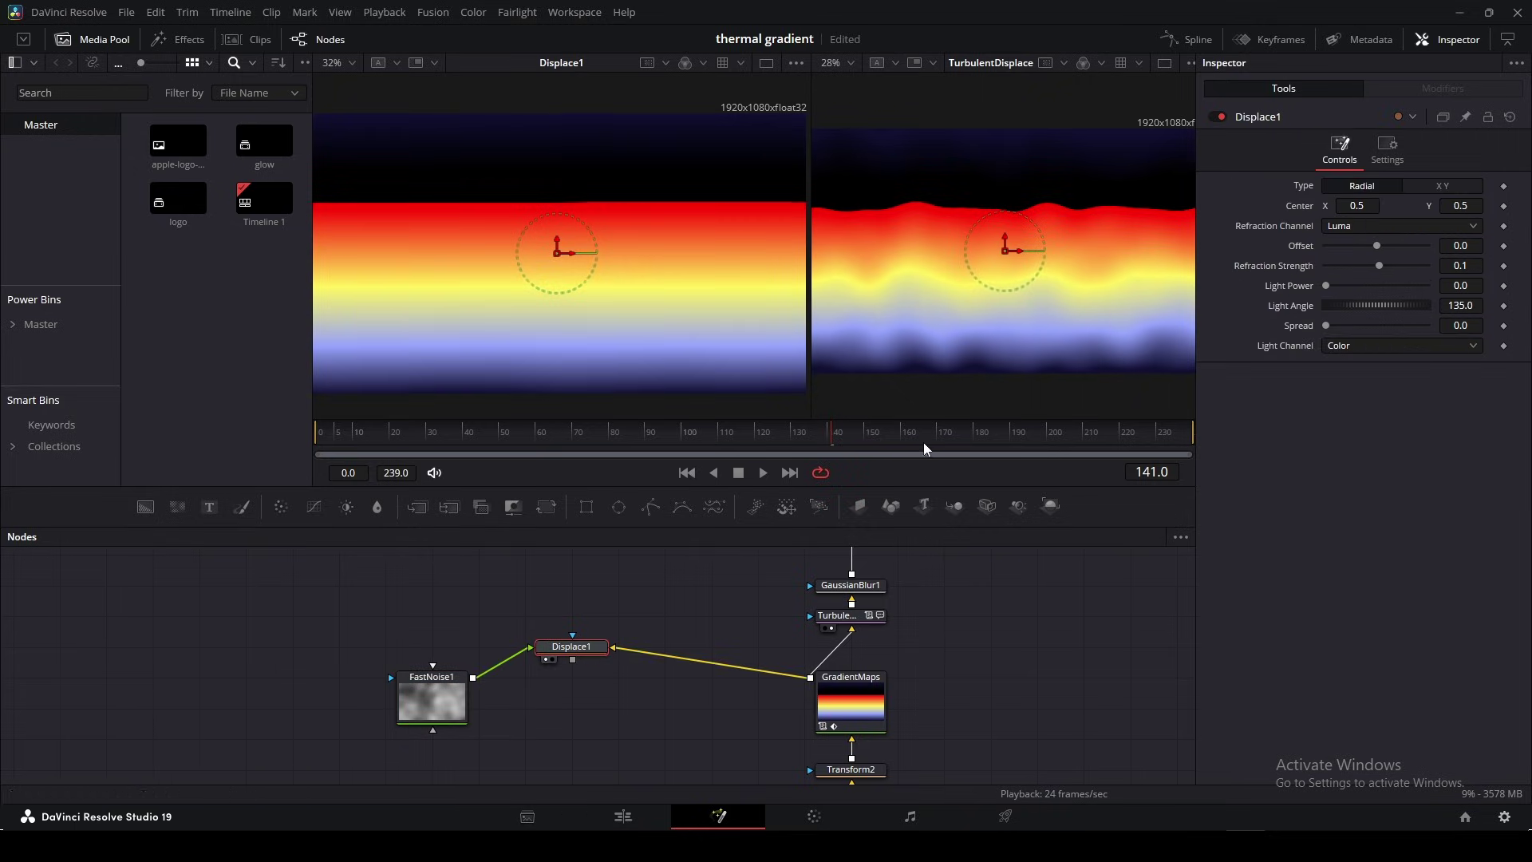
pyautogui.moveTo(1376, 305); pyautogui.dragTo(1434, 313)
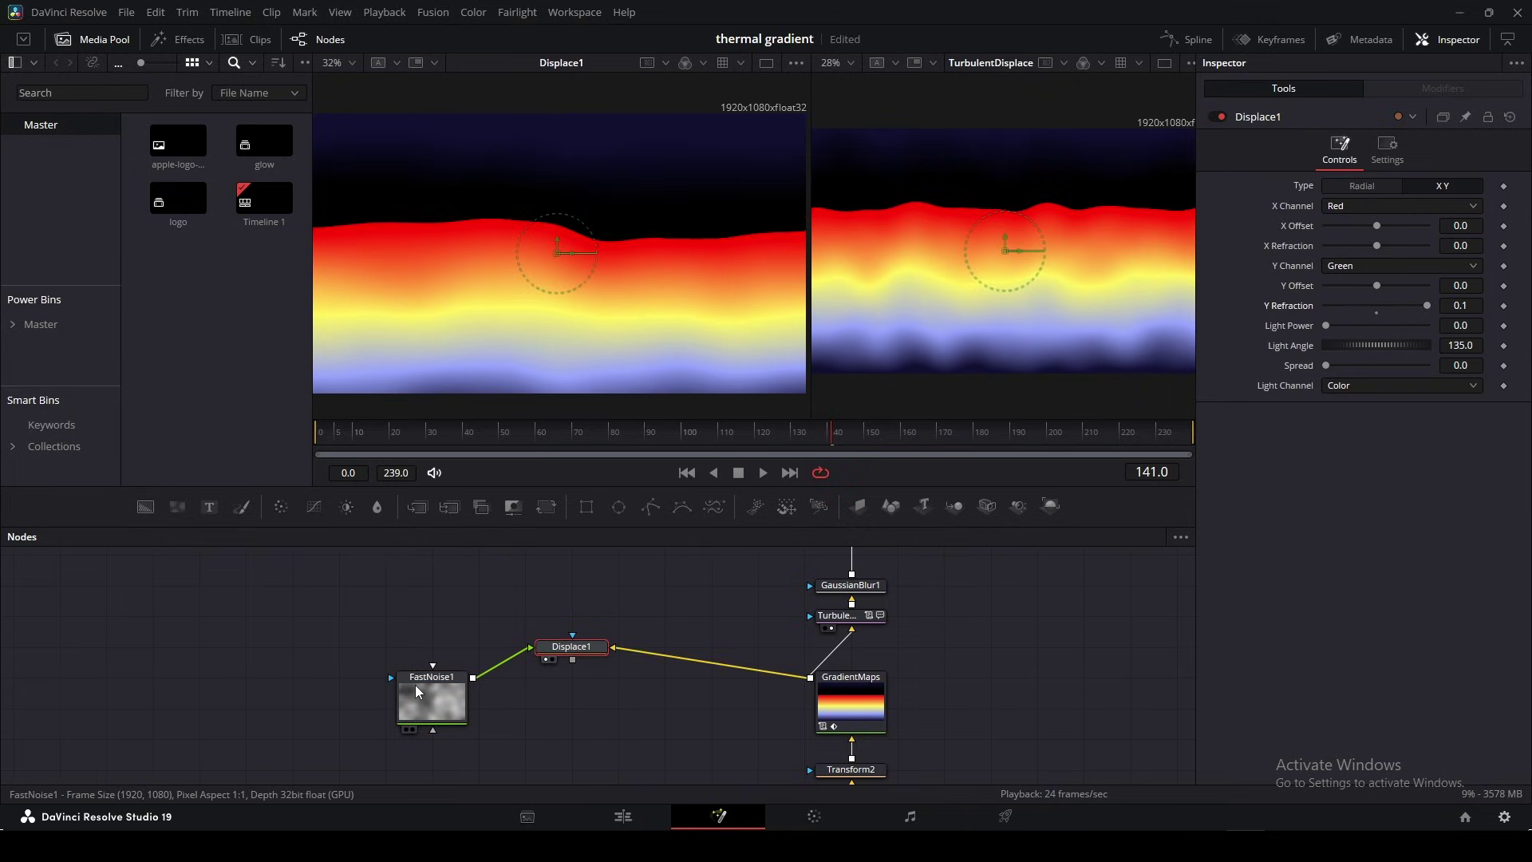
# Raise the FastNoise1 scale to 5.83, and delete both the FastNoise1 and Displace1 nodes
pyautogui.click(421, 686)
pyautogui.moveTo(1338, 351); pyautogui.dragTo(1354, 351)
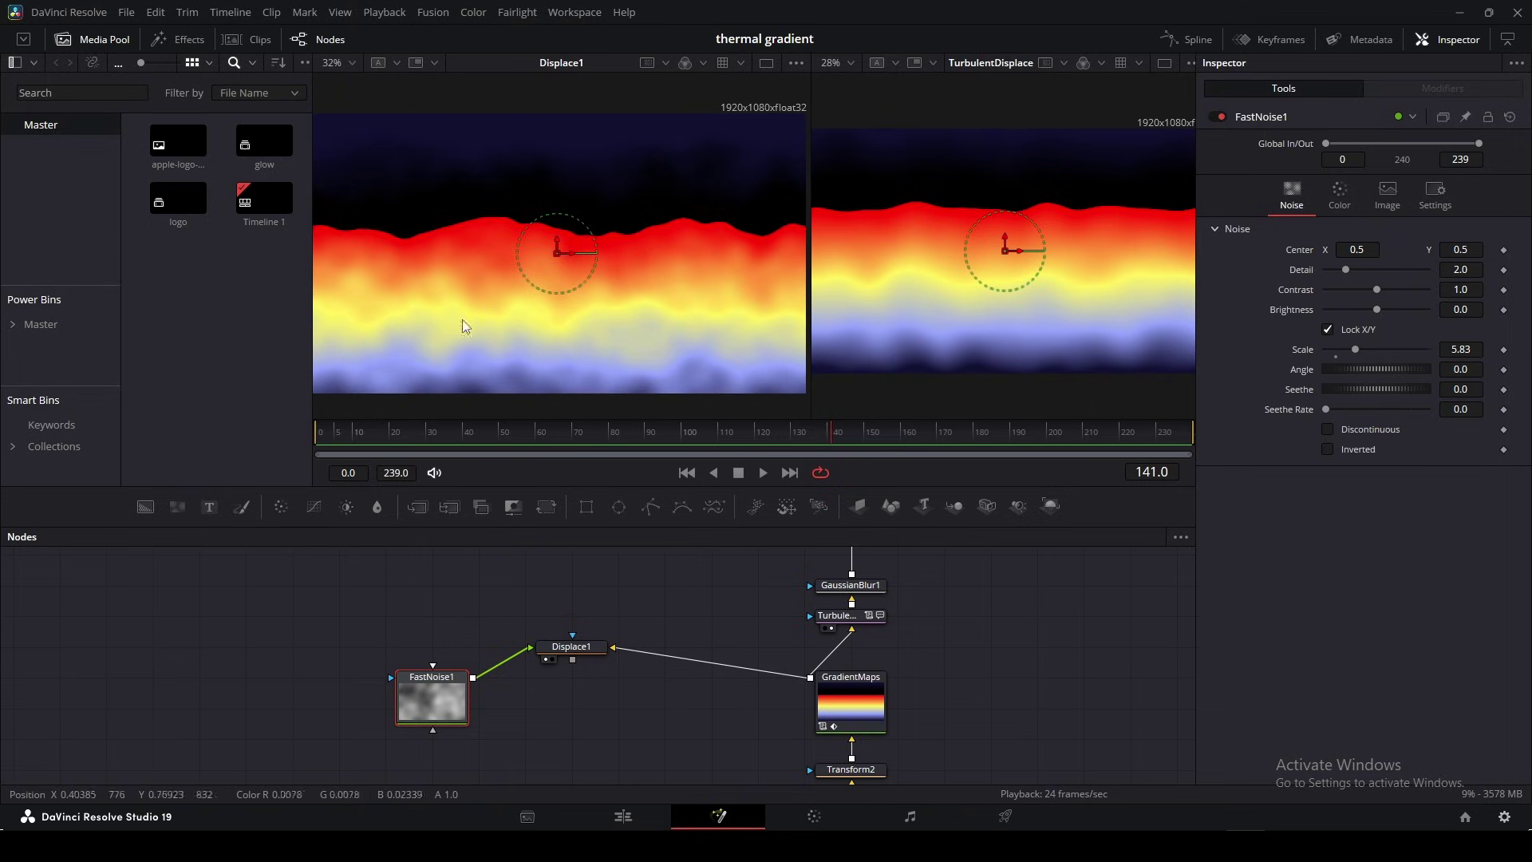
pyautogui.moveTo(380, 608); pyautogui.dragTo(670, 675)
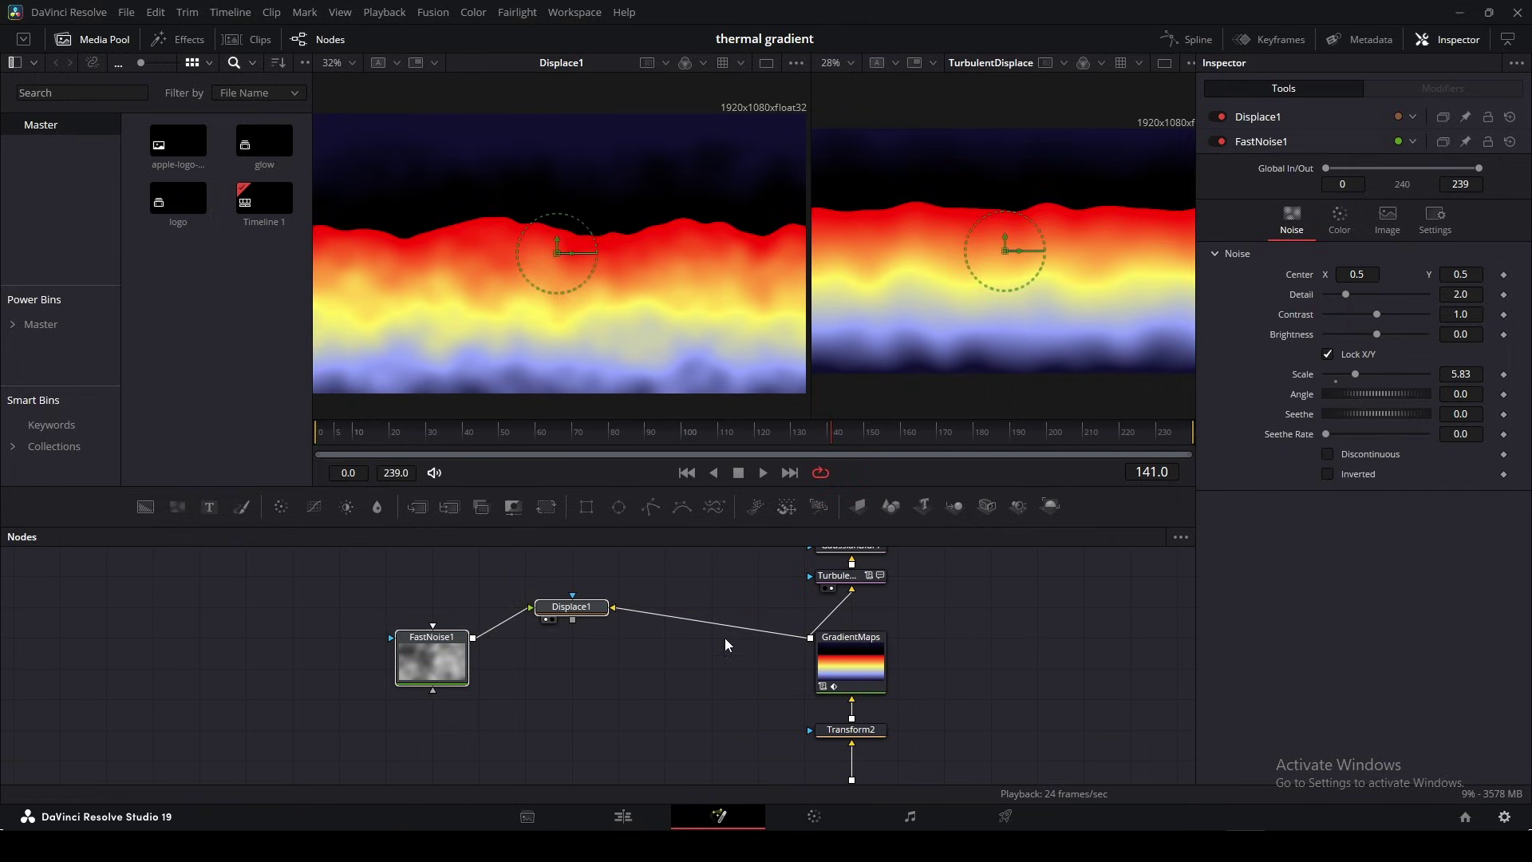
pyautogui.press('Delete')
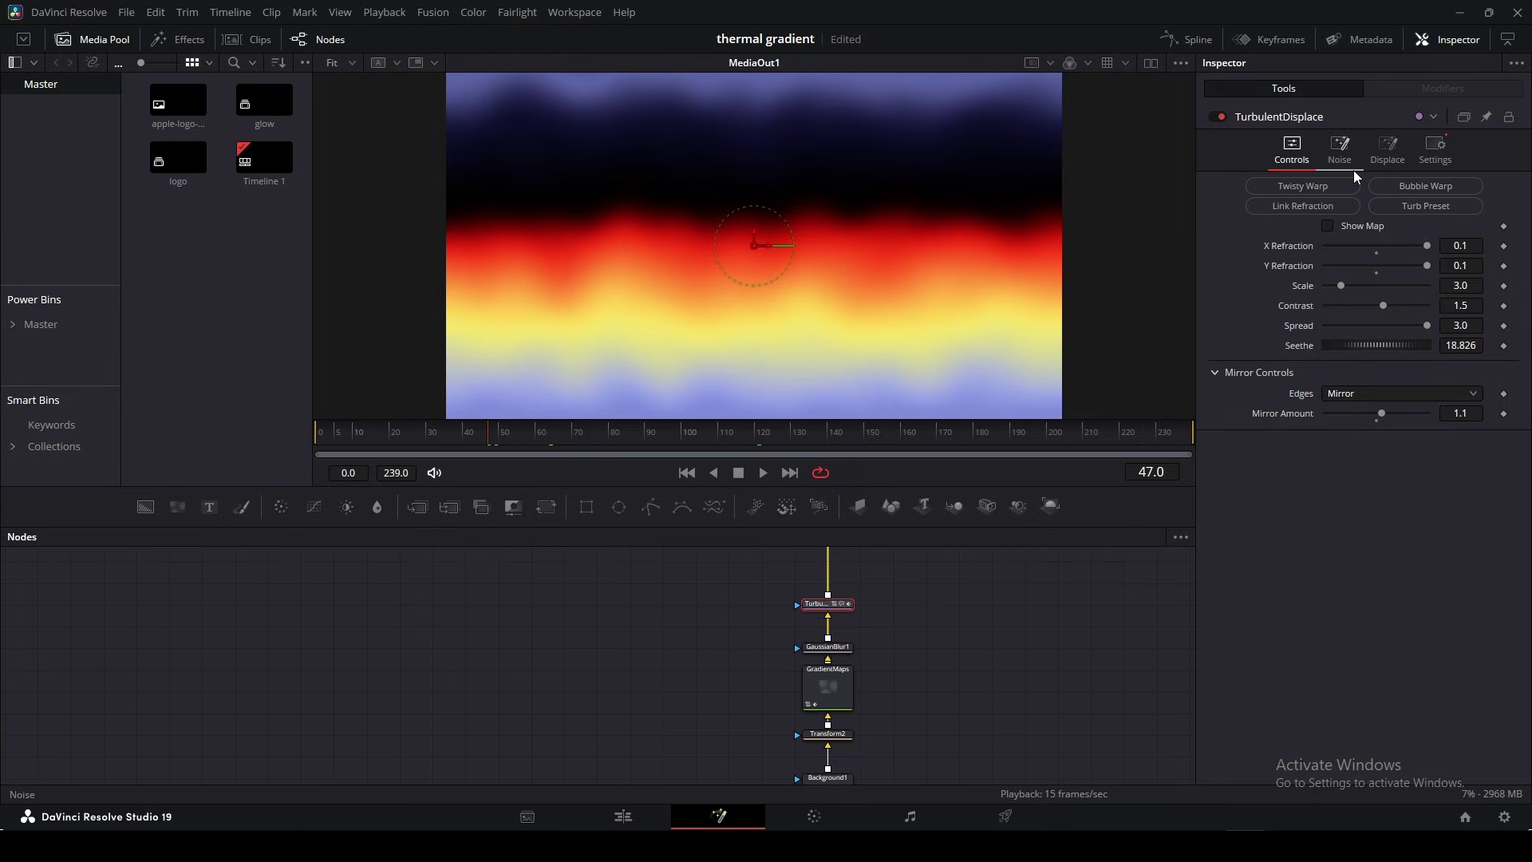
# Set both X Refraction and Y Refraction of TurbulentDisplace to 3.2
pyautogui.click(1378, 213)
pyautogui.click(1380, 209)
pyautogui.click(1468, 245)
pyautogui.write('3.2')
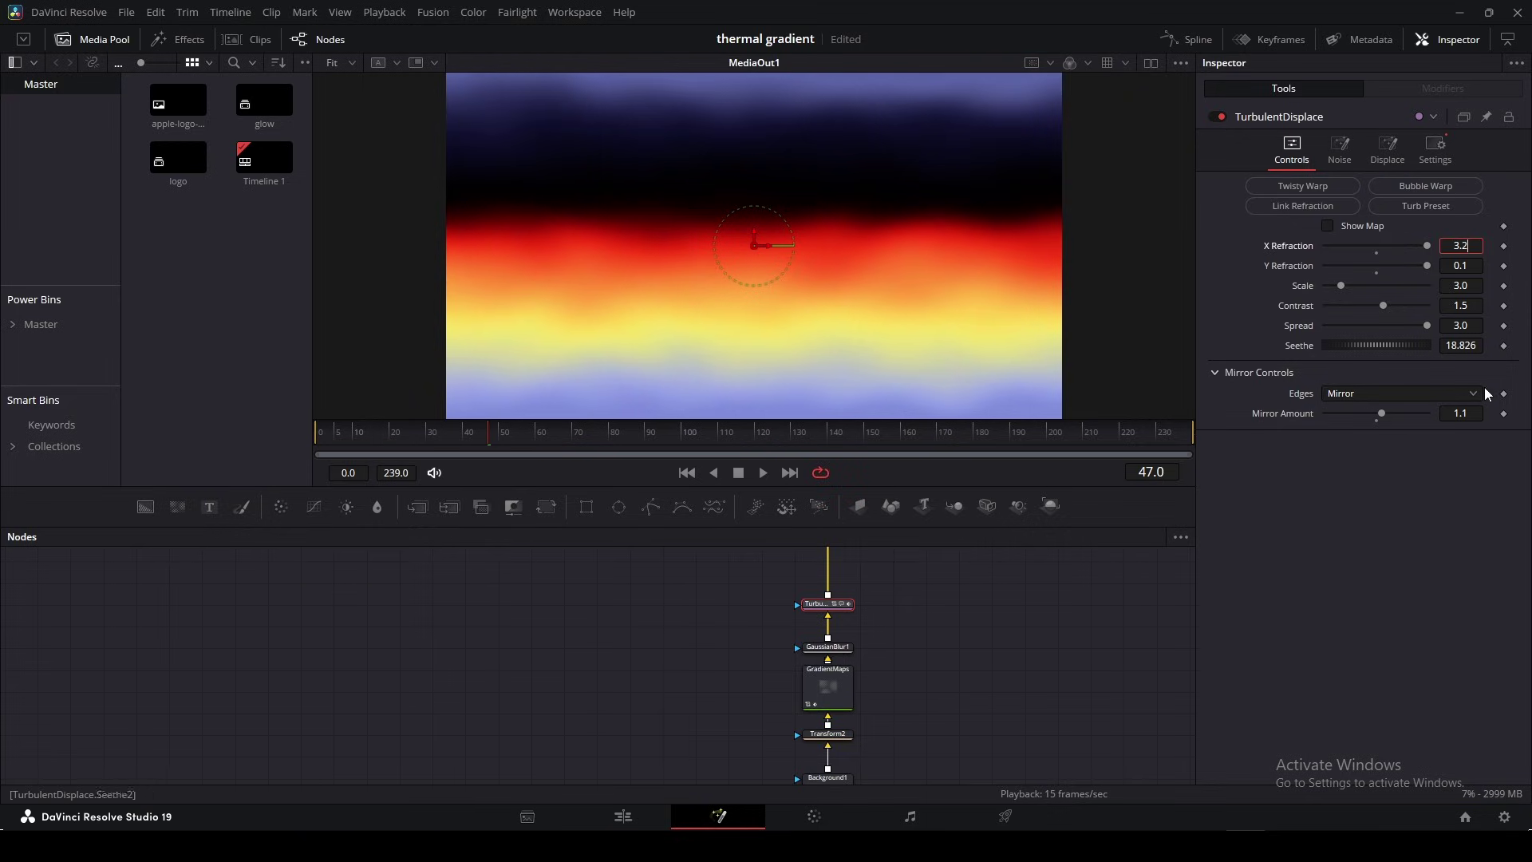
pyautogui.click(1384, 586)
# Set the TurbulentDisplace noise scale to 0.98 and its contrast to 1.0
pyautogui.moveTo(1340, 285); pyautogui.dragTo(1330, 286)
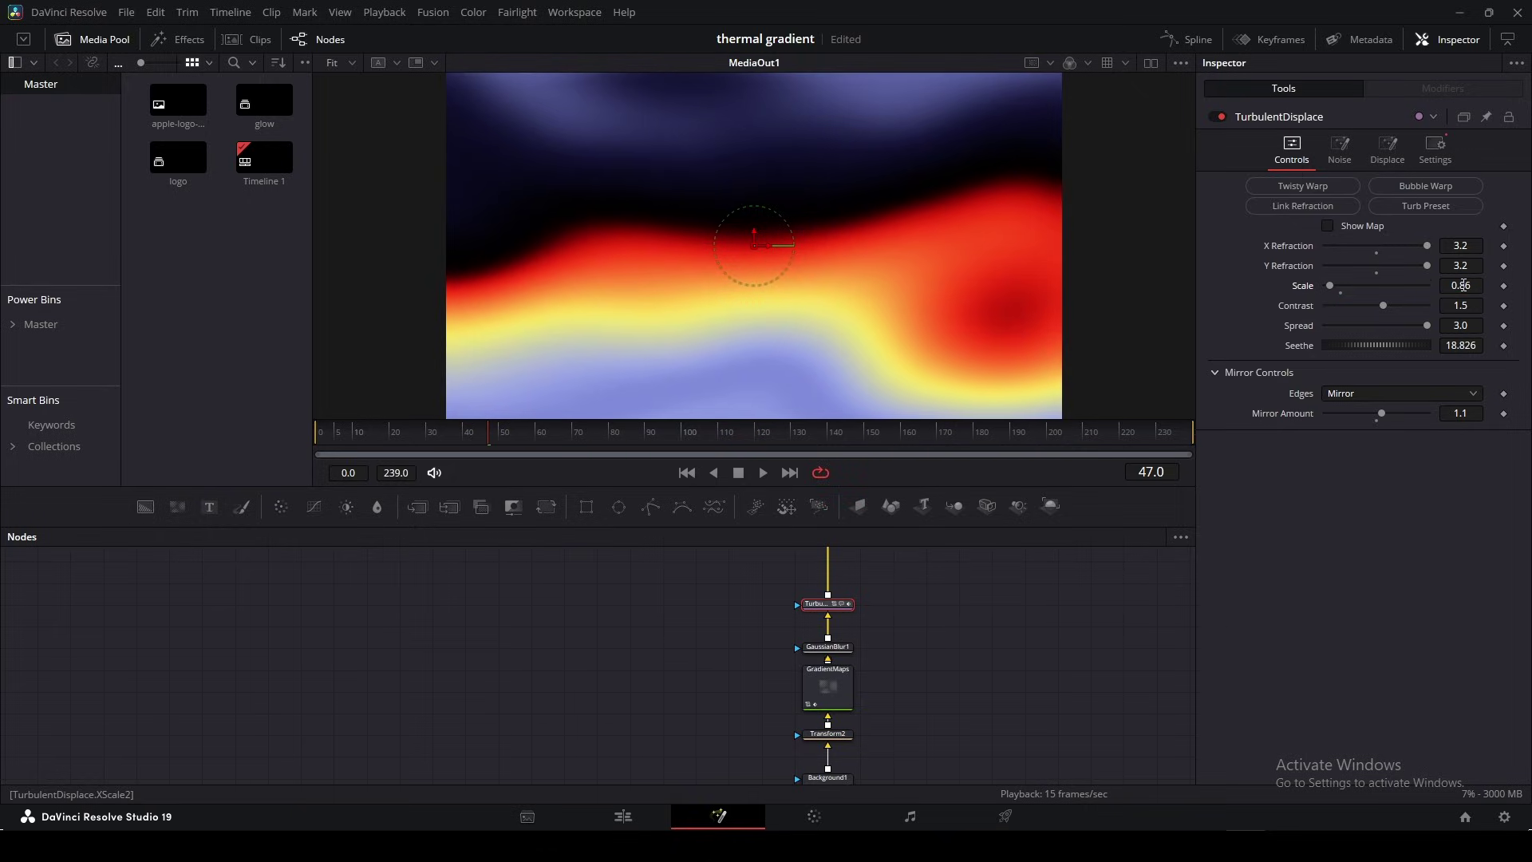
pyautogui.moveTo(1464, 305); pyautogui.dragTo(1158, 285)
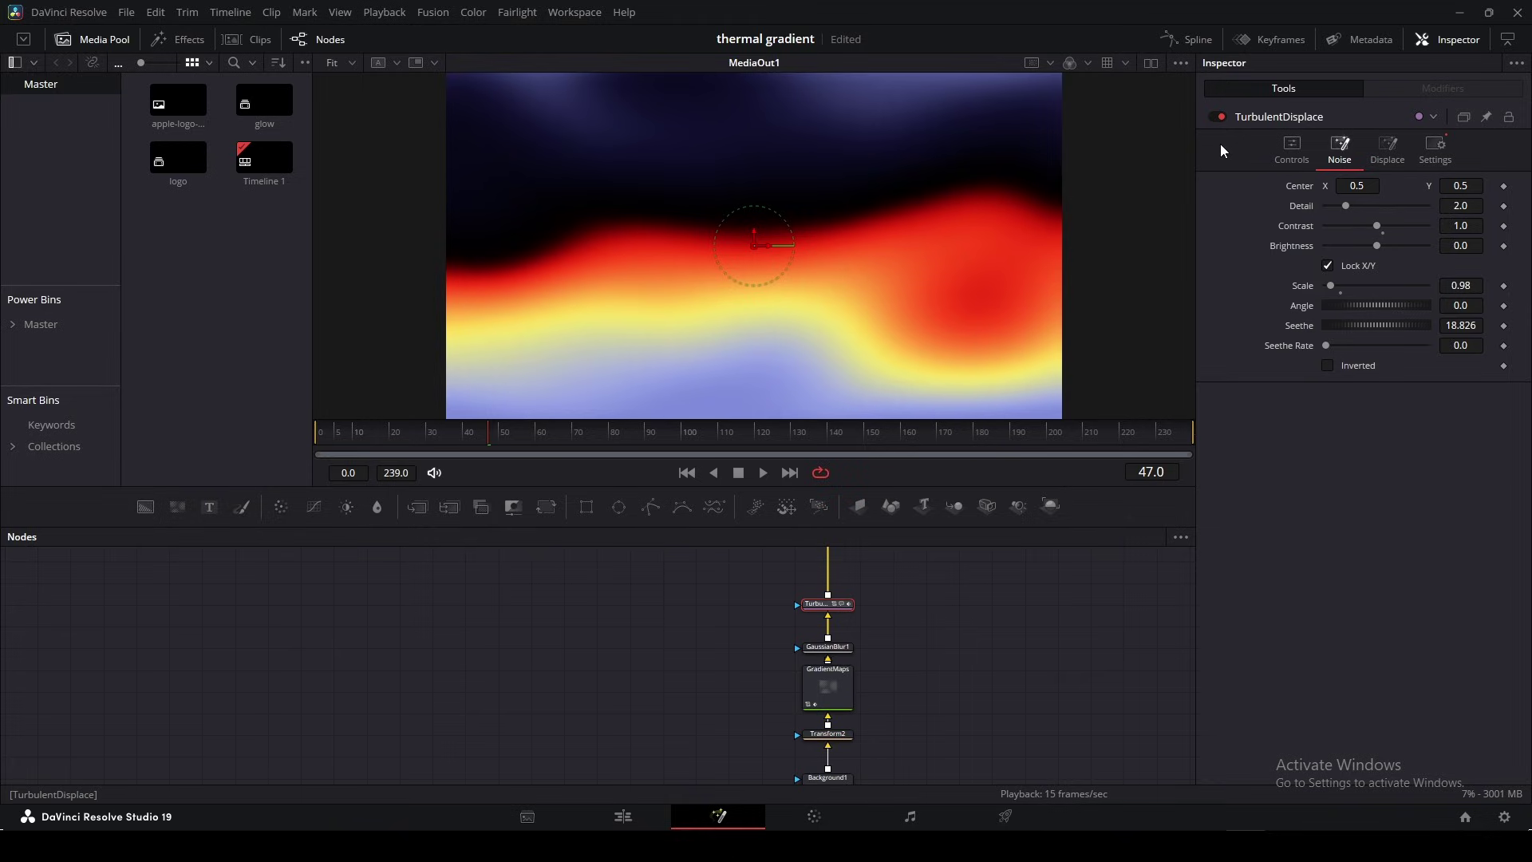
pyautogui.click(1292, 147)
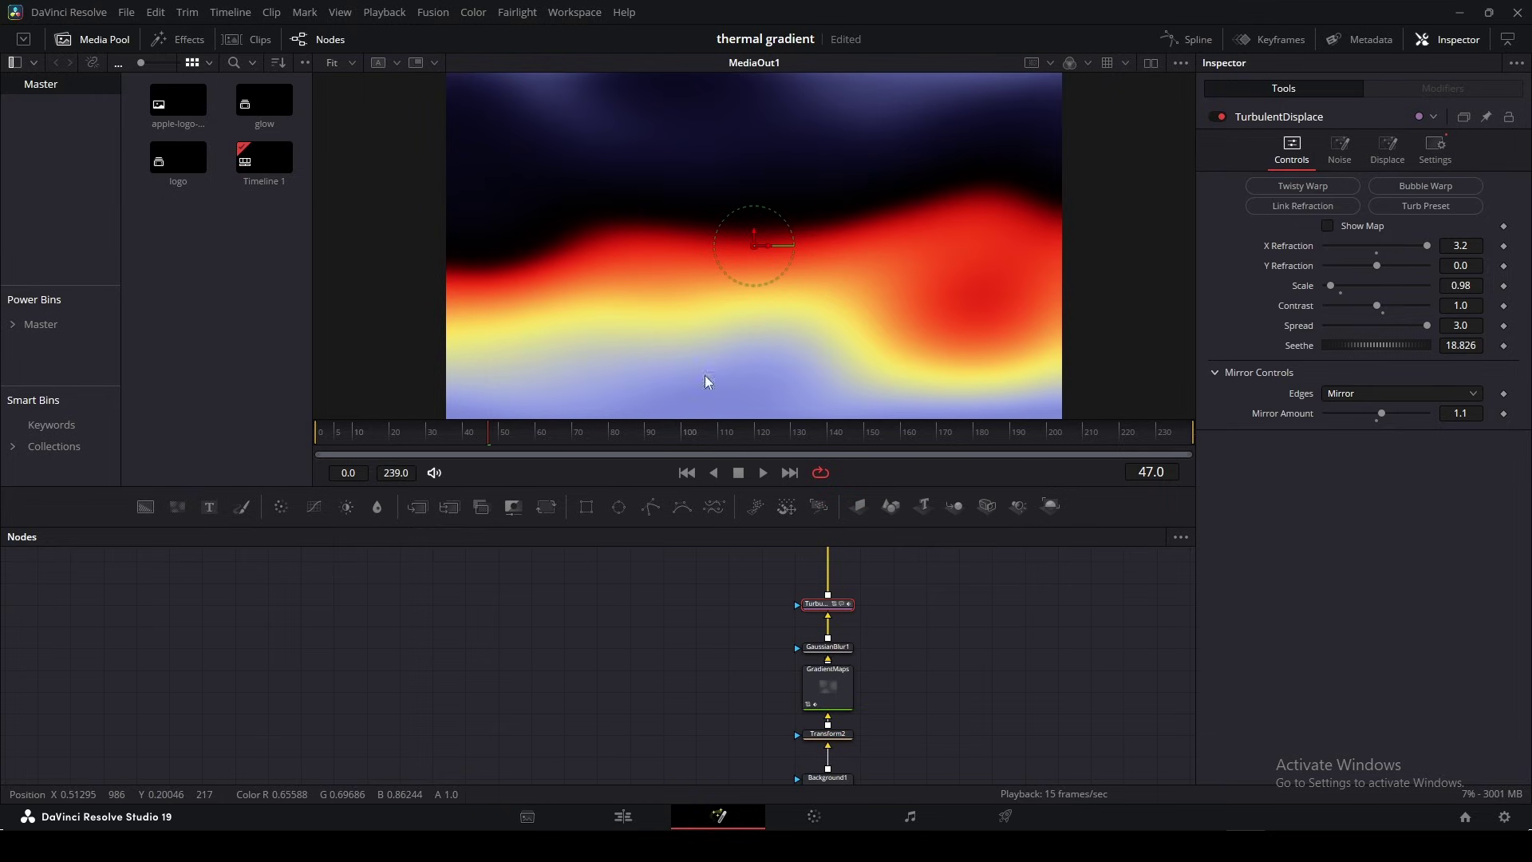
# Set the TurbulentDisplace edges to Duplicate and play back the animation to check the distorted gradient
pyautogui.moveTo(479, 428); pyautogui.dragTo(398, 432)
pyautogui.press('space')
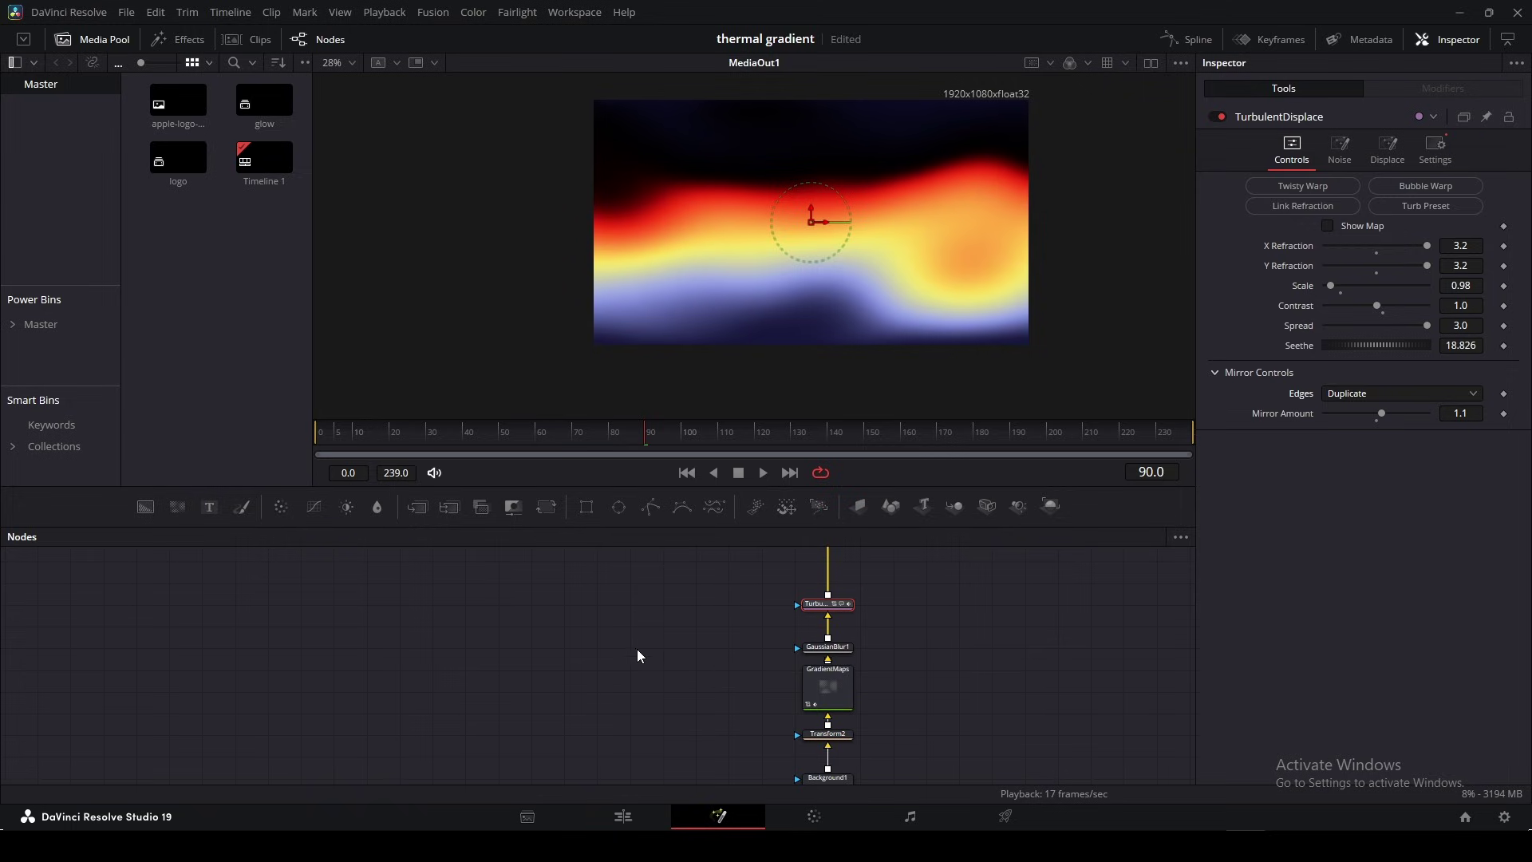
pyautogui.moveTo(1014, 228); pyautogui.dragTo(976, 276)
pyautogui.press('space')
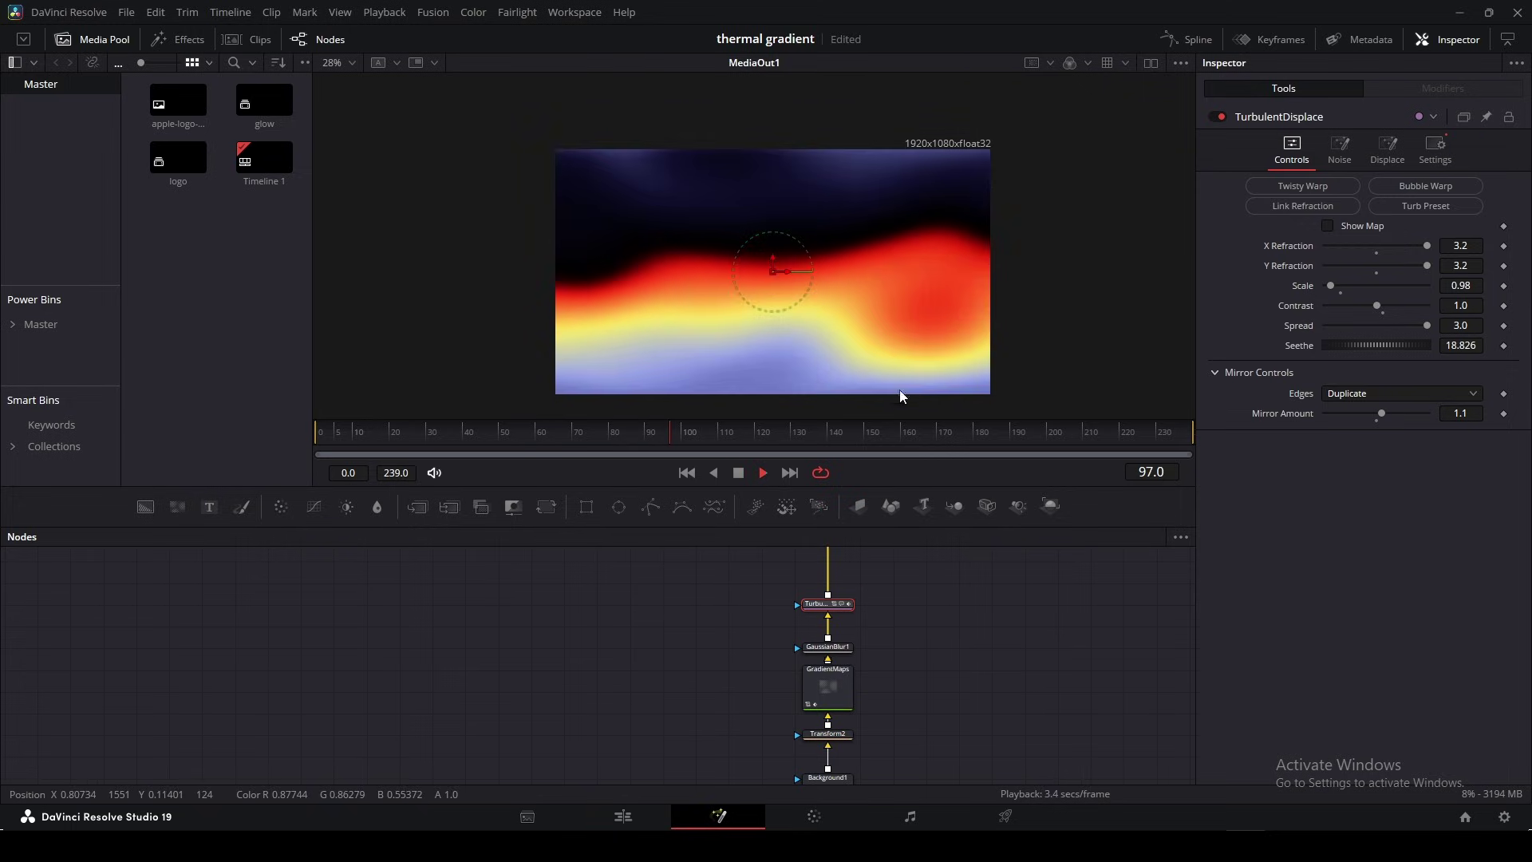
pyautogui.press('space')
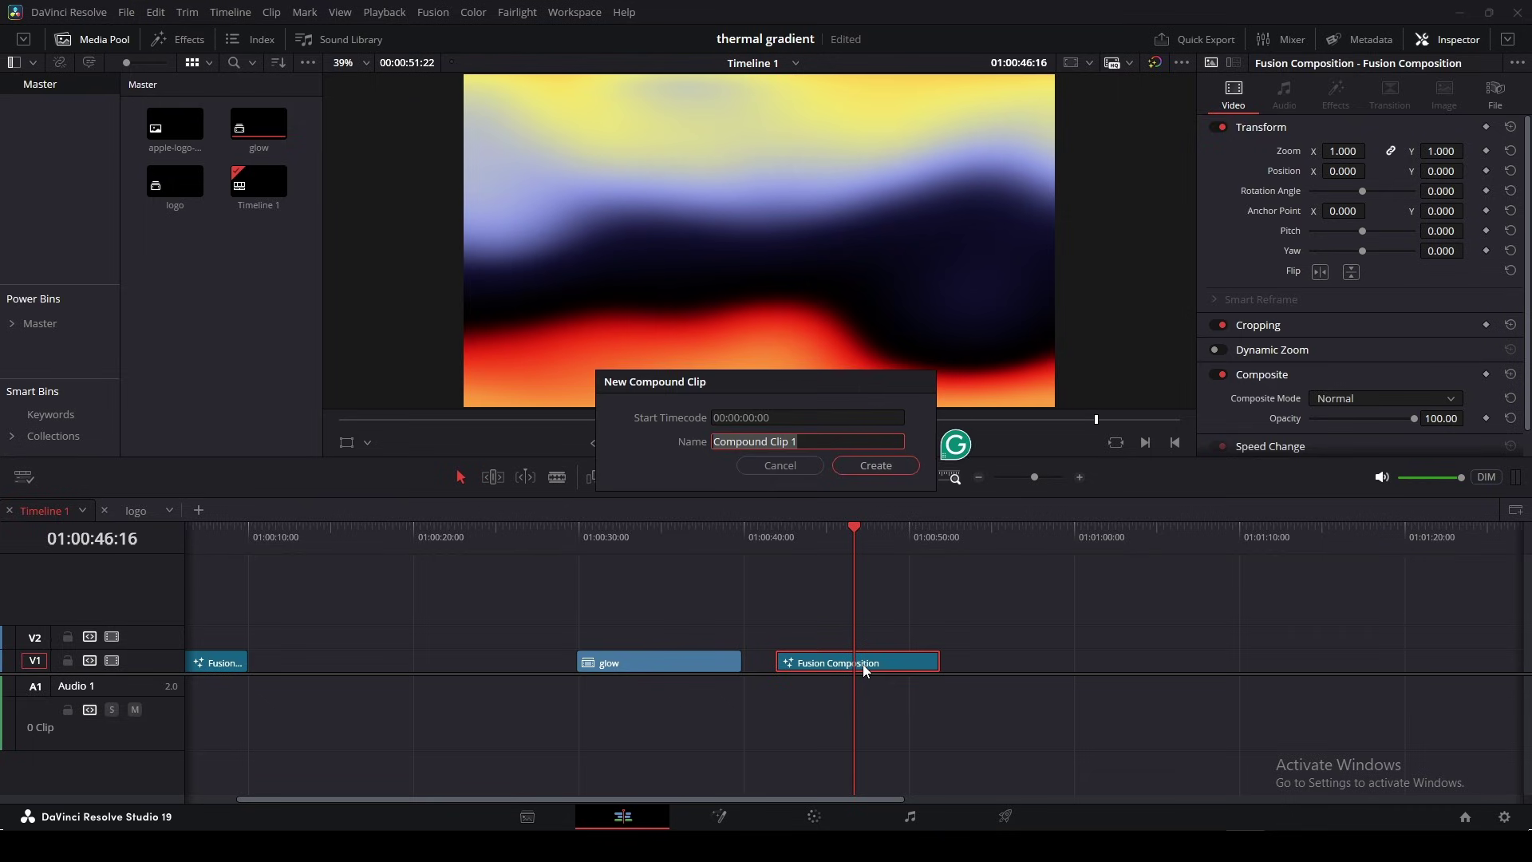
# Turn the gradient Fusion composition on the timeline into a compound clip named g map
pyautogui.press('BackSpace')
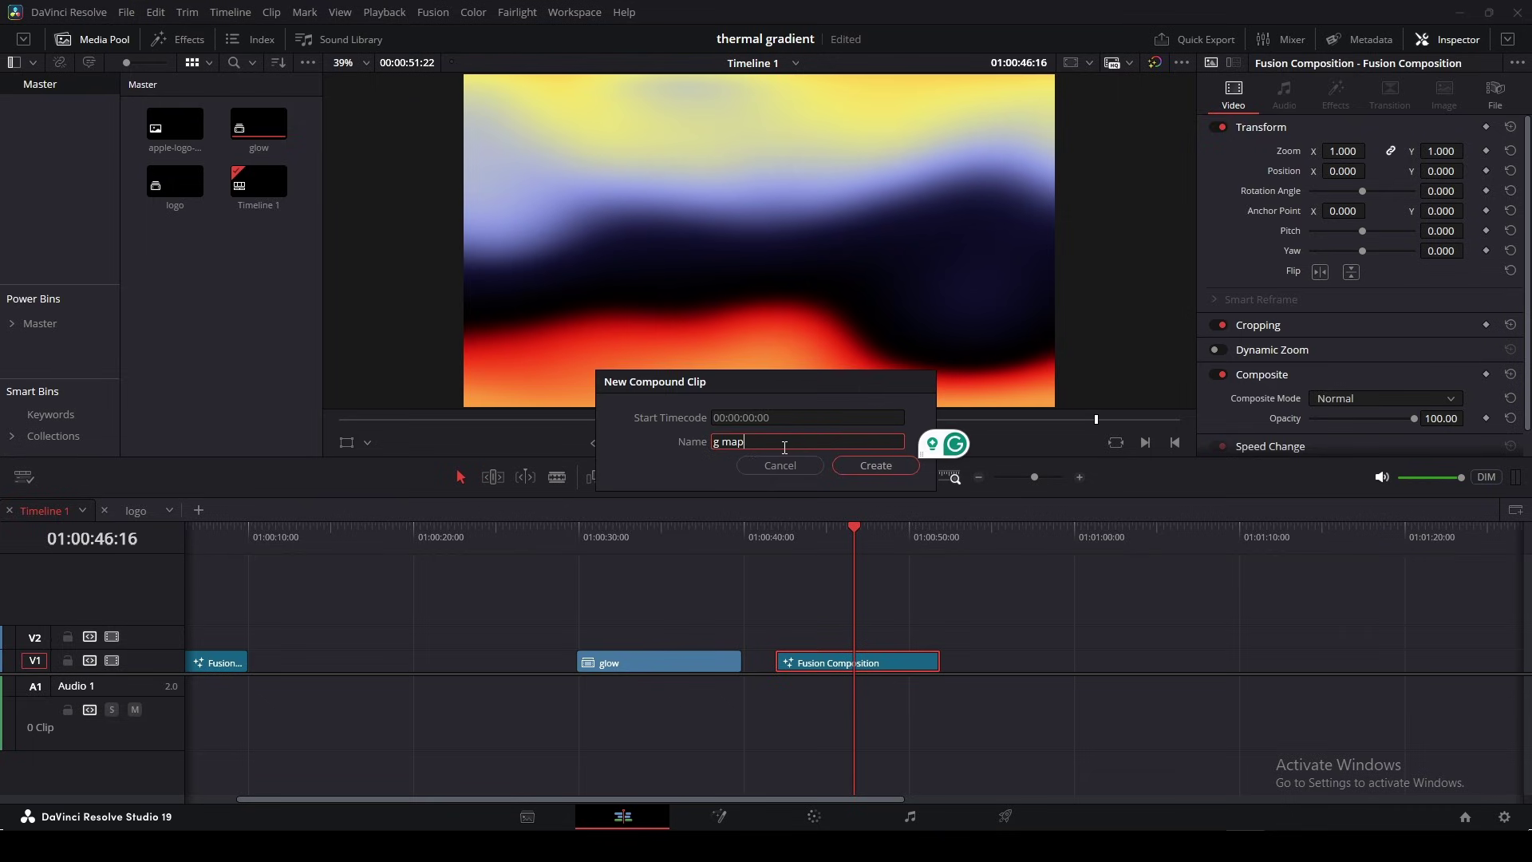
pyautogui.click(875, 465)
# Open the glow and g map compound clips in their own timeline tabs, and remove both clips from Timeline 1
pyautogui.rightClick(660, 662)
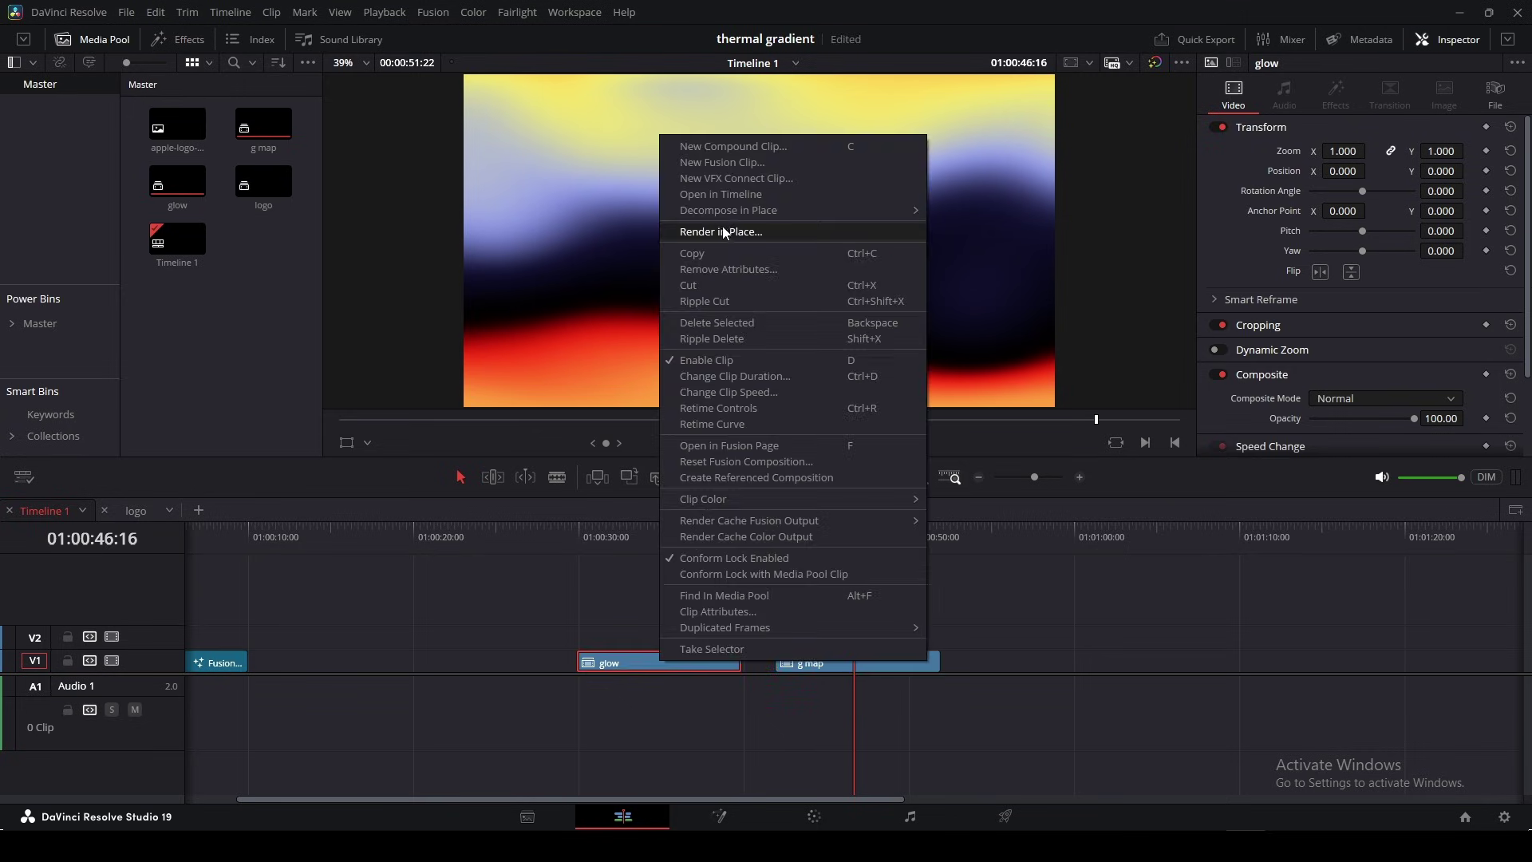
pyautogui.click(726, 195)
pyautogui.click(52, 511)
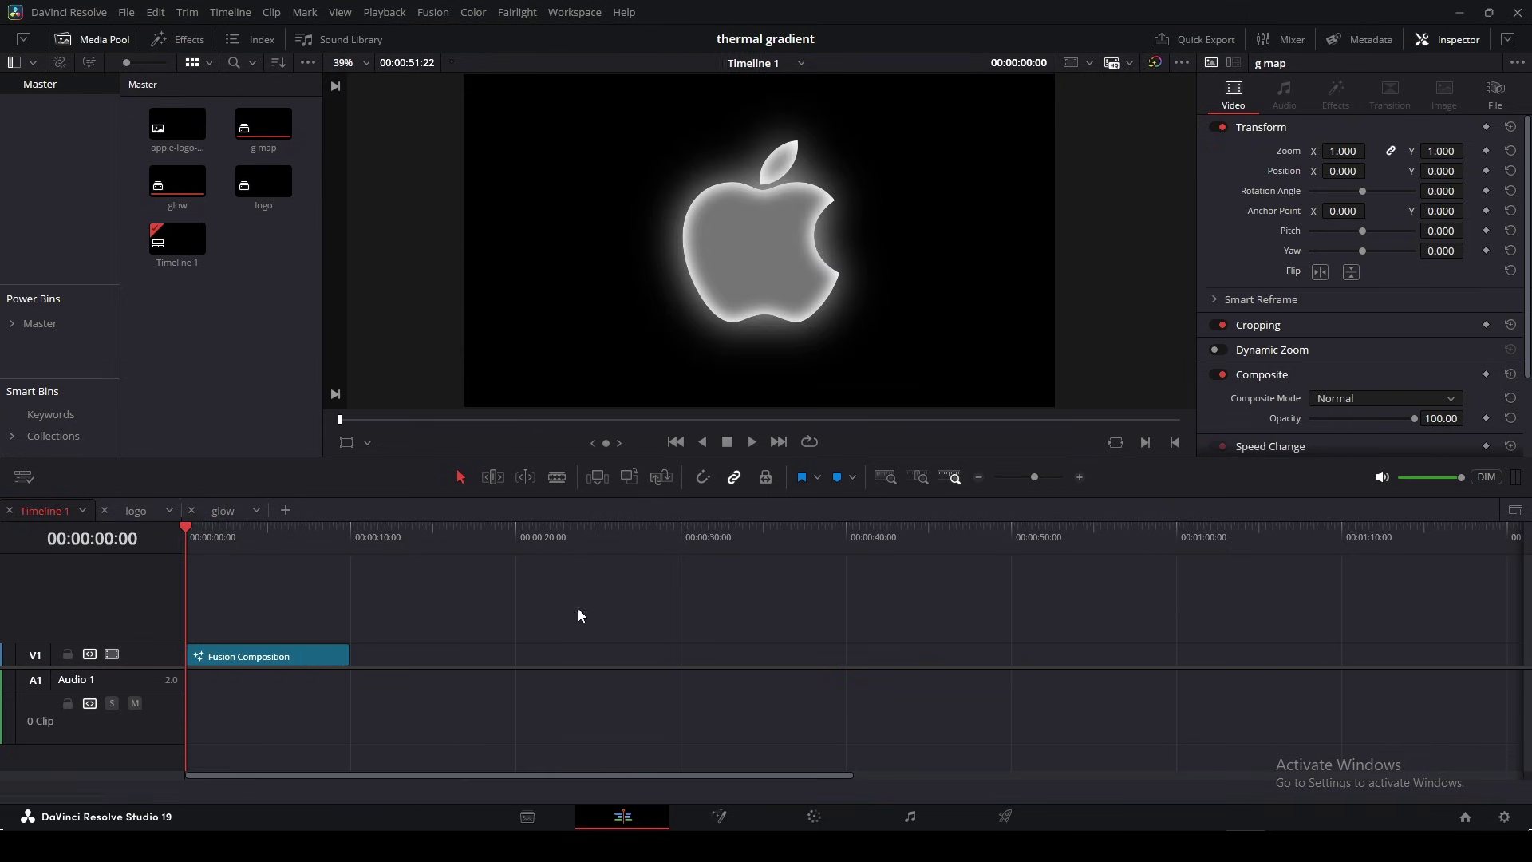
pyautogui.rightClick(976, 671)
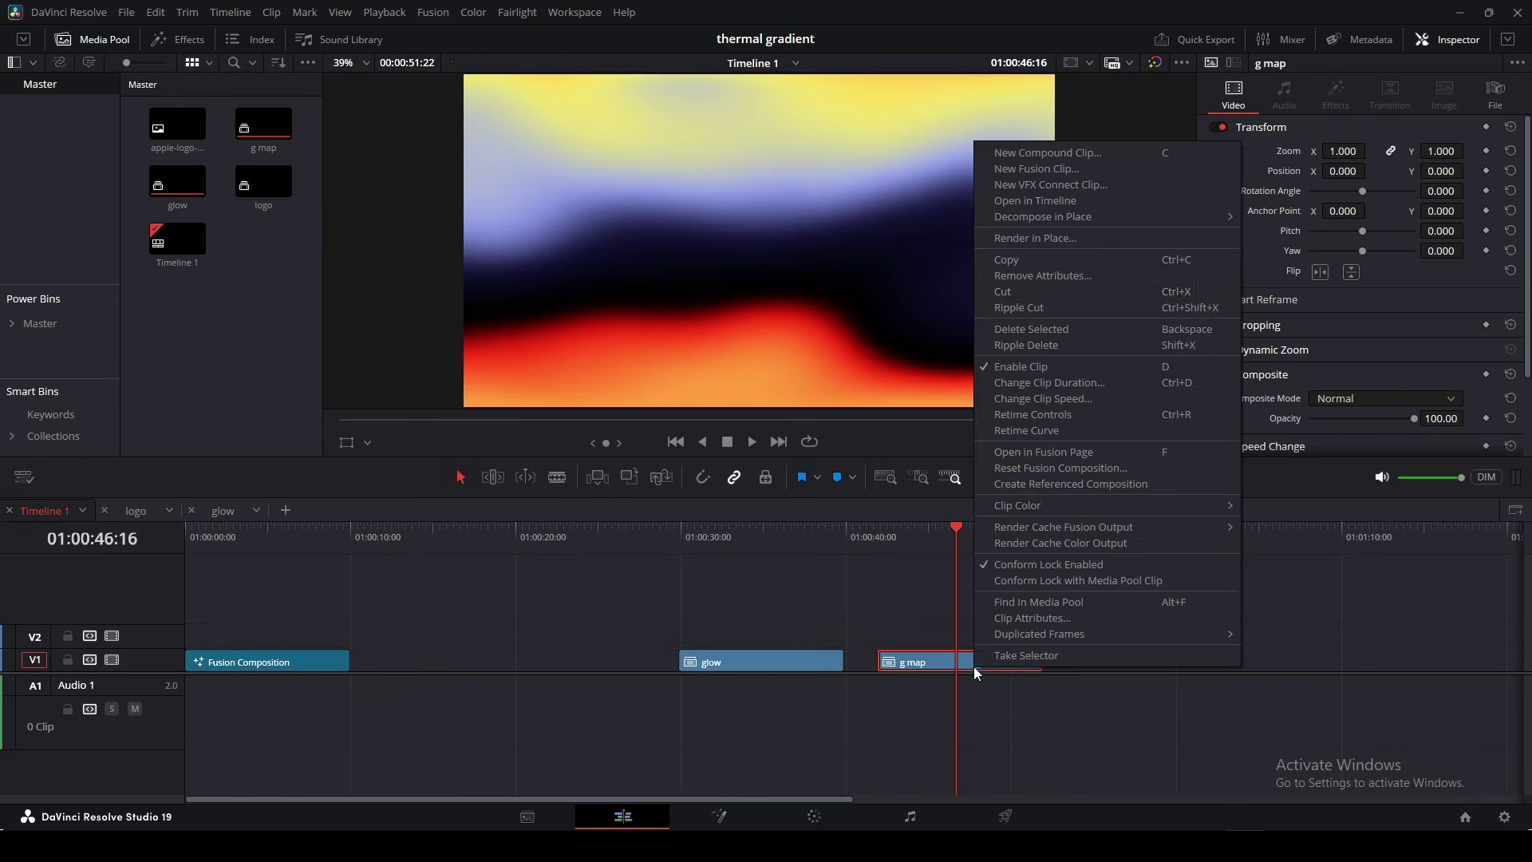
pyautogui.click(1035, 200)
pyautogui.click(43, 514)
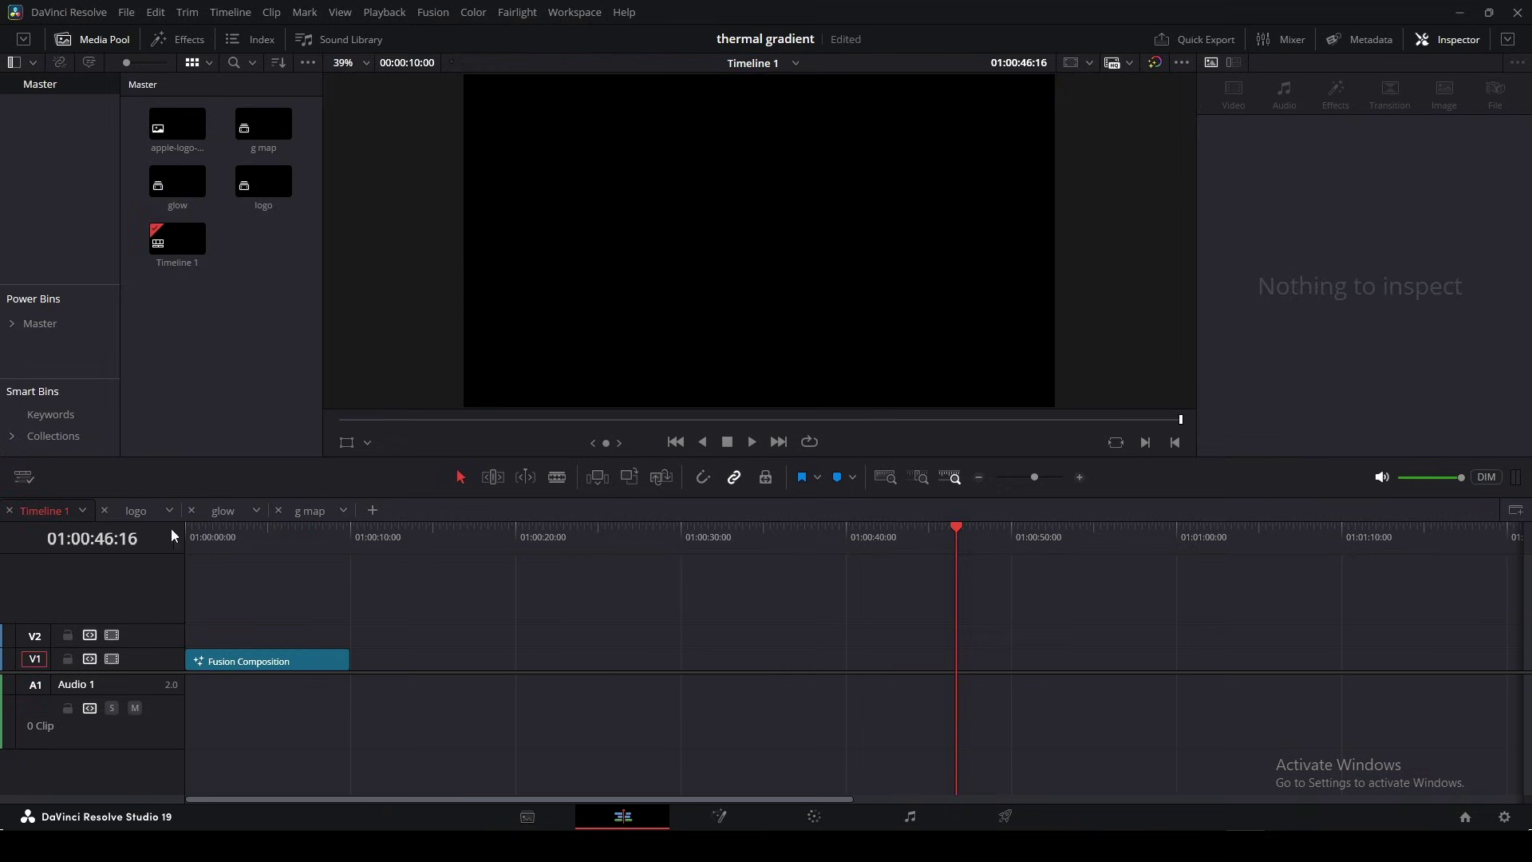
# Review the logo timeline's Fusion composition and the options of the apple logo image in the media pool
pyautogui.click(137, 511)
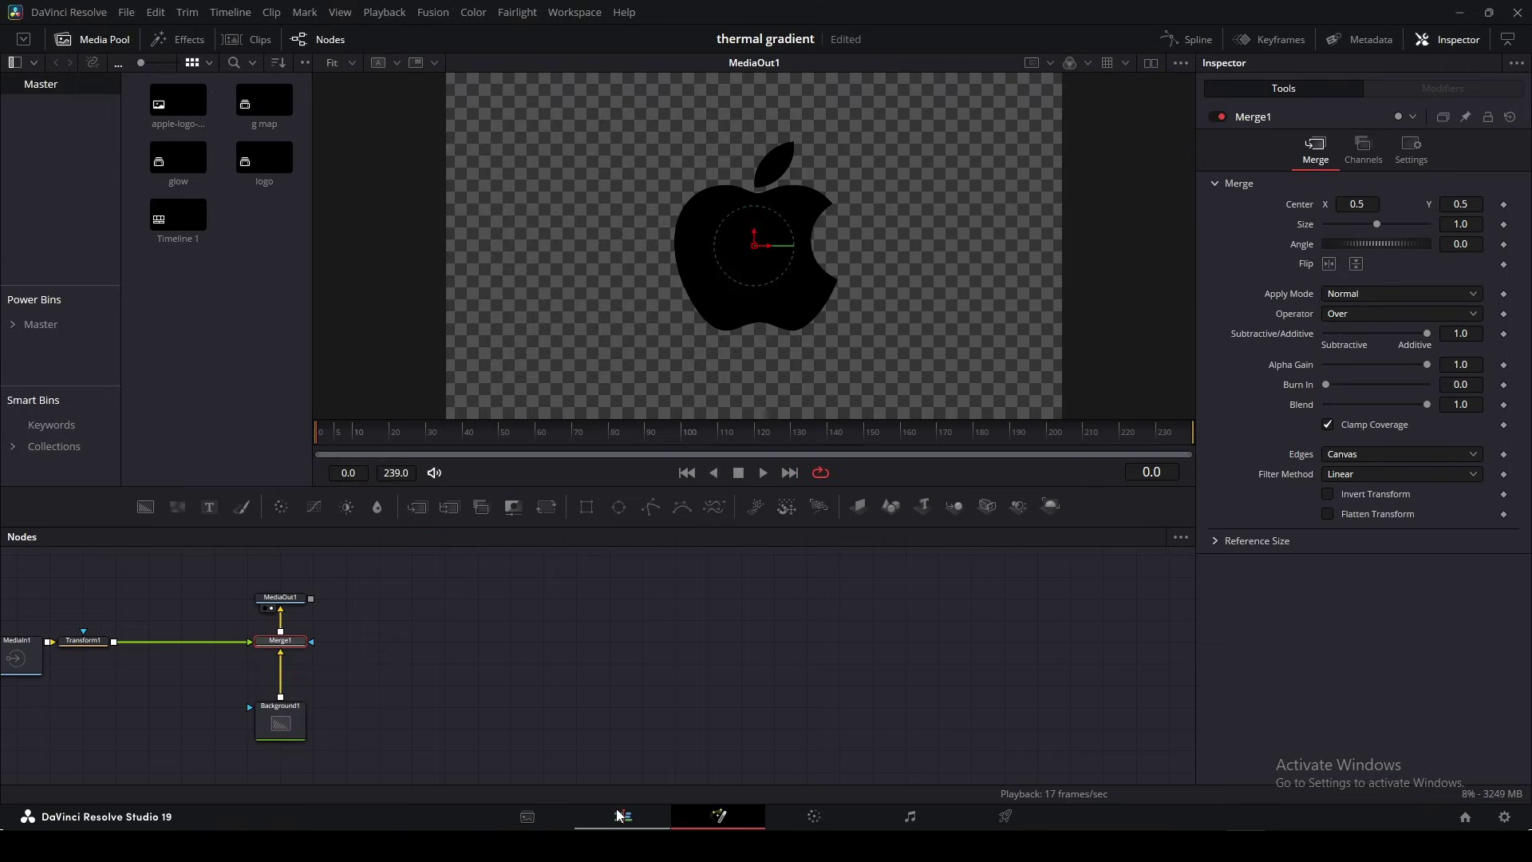
pyautogui.click(612, 809)
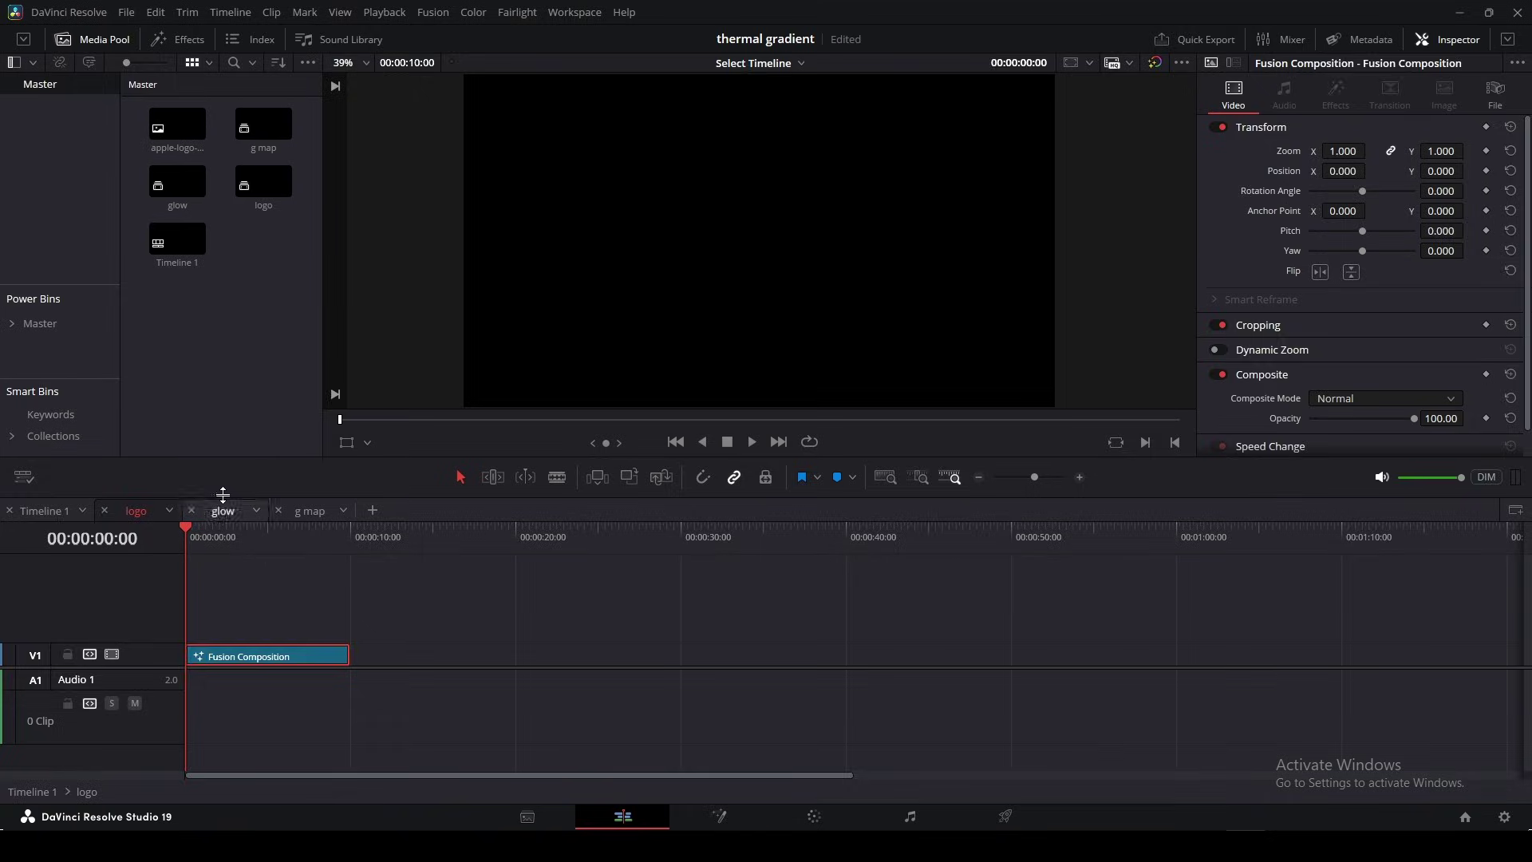
pyautogui.click(177, 128)
pyautogui.rightClick(178, 131)
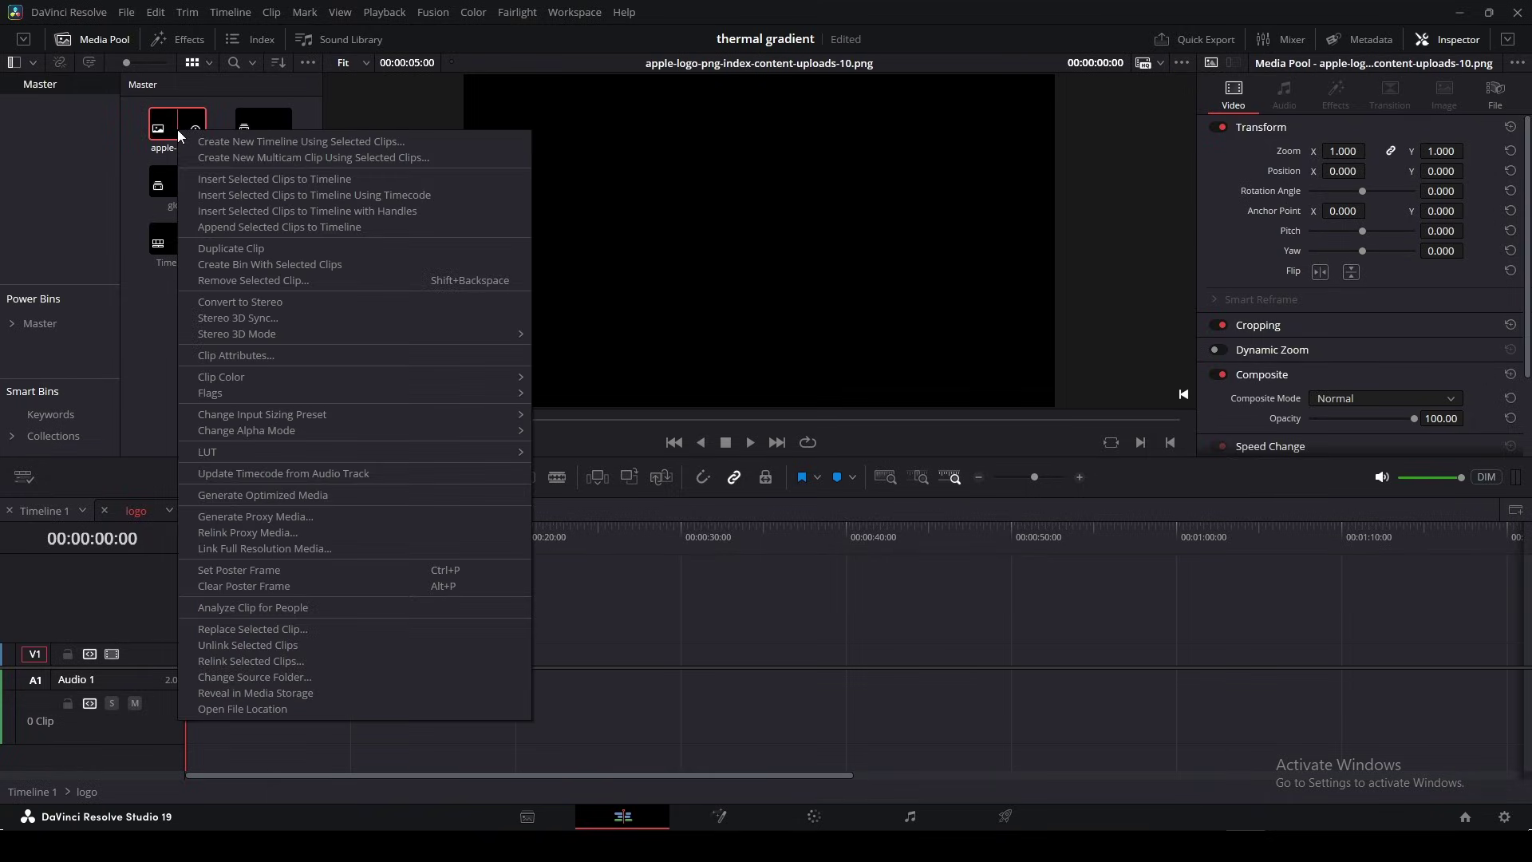
pyautogui.click(161, 352)
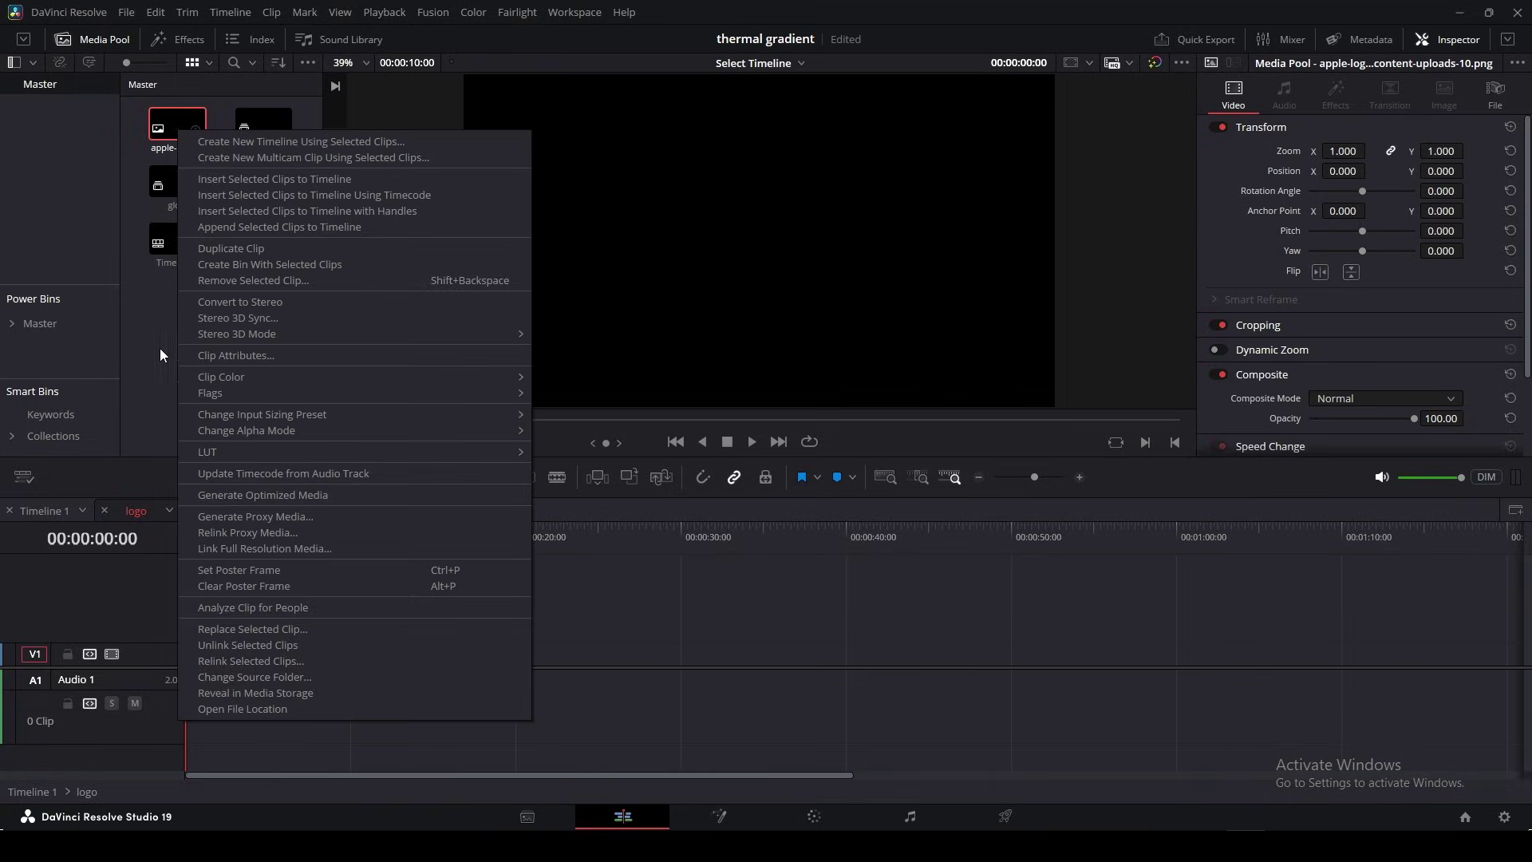
# Open Timeline 1's Fusion composition in the Fusion page and arrange Background1 directly below MediaOut1
pyautogui.click(53, 512)
pyautogui.click(297, 567)
pyautogui.click(287, 660)
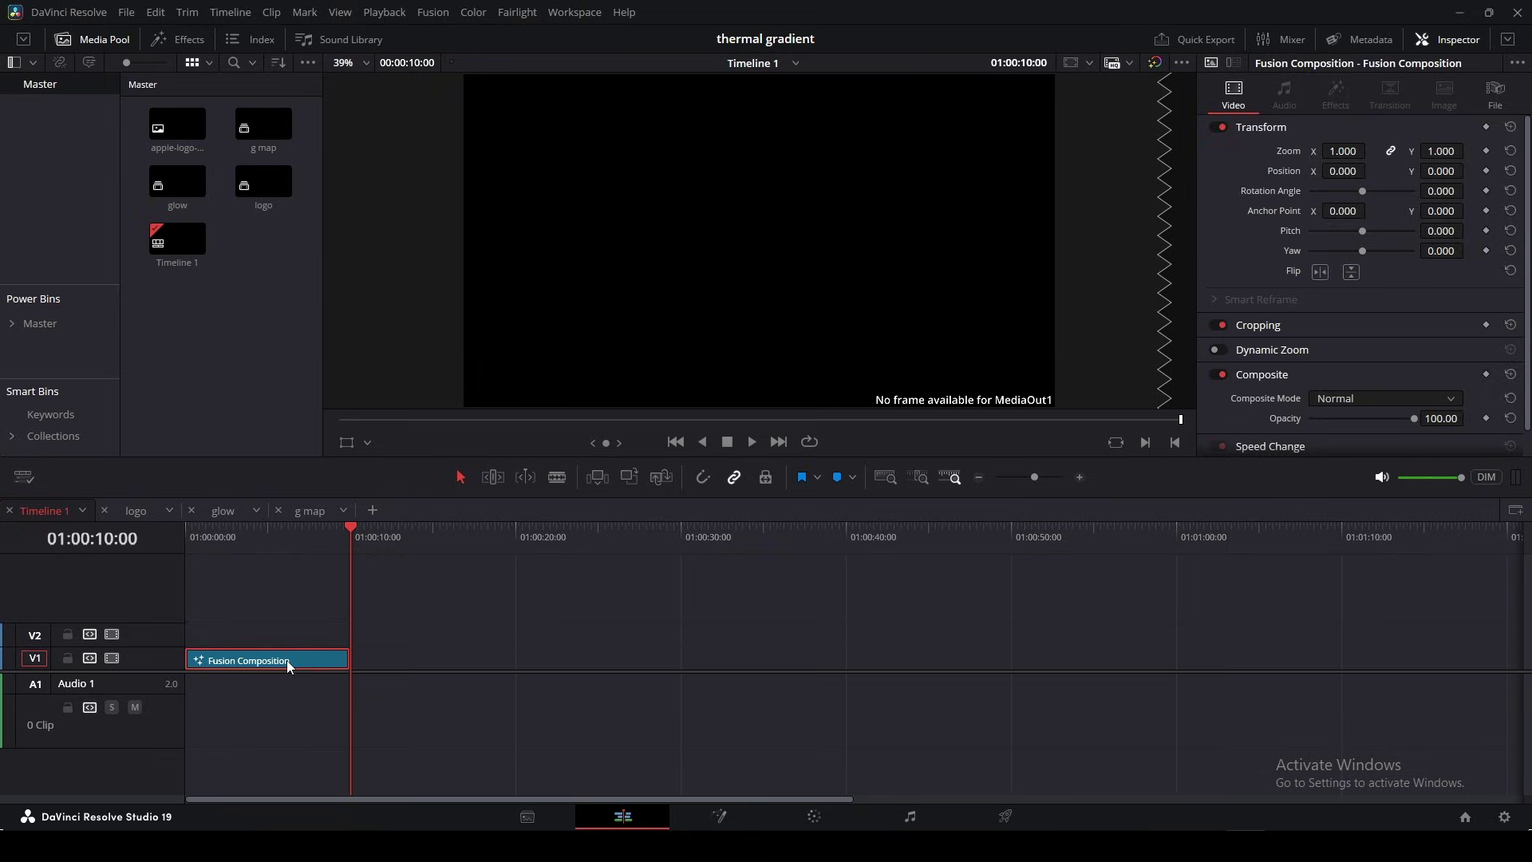
pyautogui.hotkey('shift', '5')
pyautogui.moveTo(145, 507); pyautogui.dragTo(890, 605)
pyautogui.moveTo(843, 700); pyautogui.dragTo(844, 688)
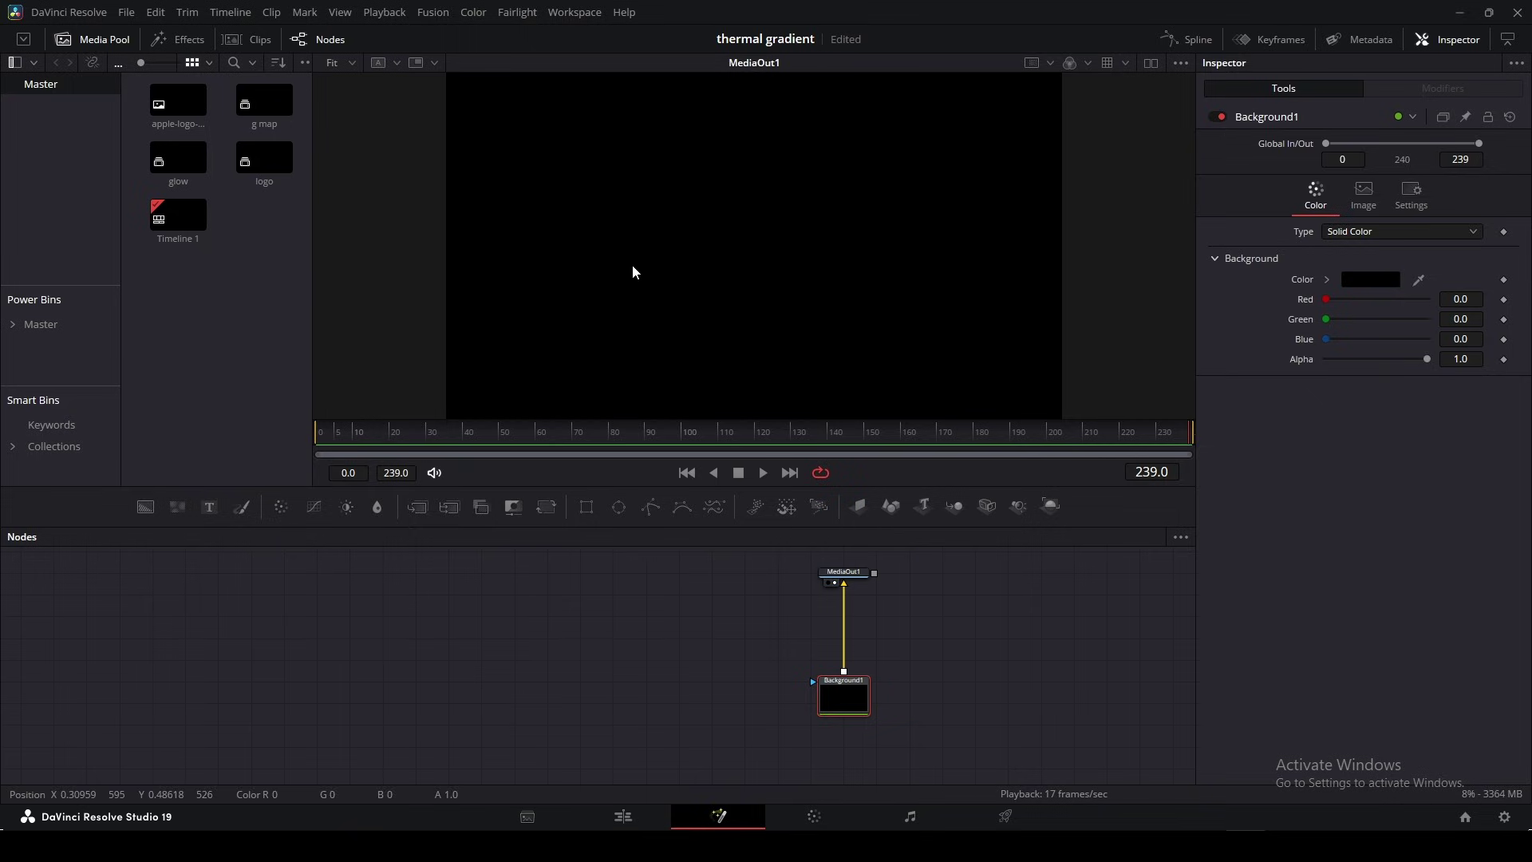
# Add the glow and g map clips to the node graph, connect glow to g map's mask input, and view g map
pyautogui.click(238, 200)
pyautogui.moveTo(202, 171); pyautogui.dragTo(416, 614)
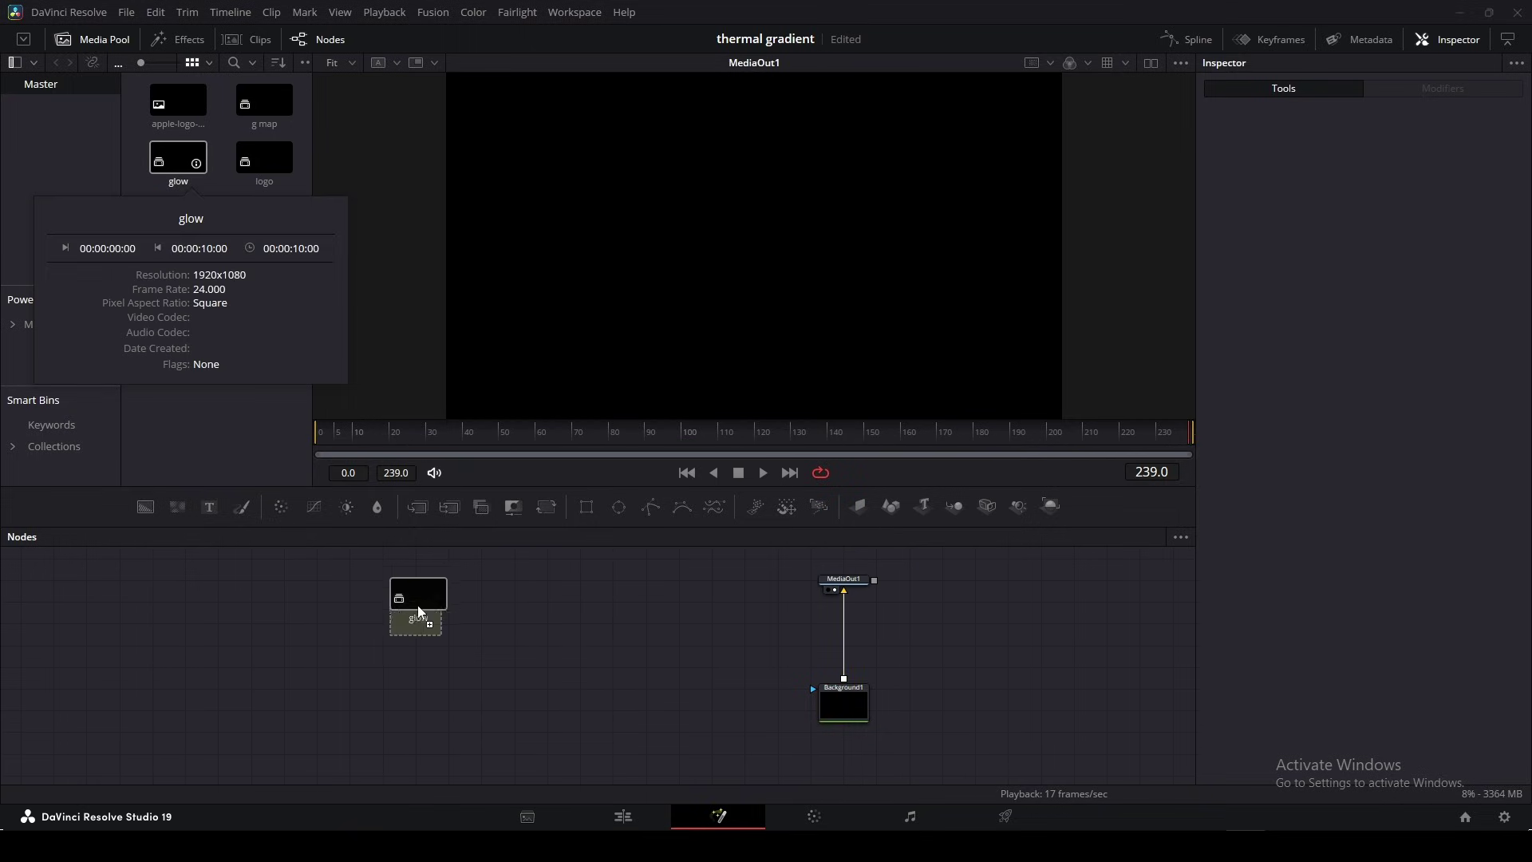
pyautogui.moveTo(266, 105); pyautogui.dragTo(528, 559)
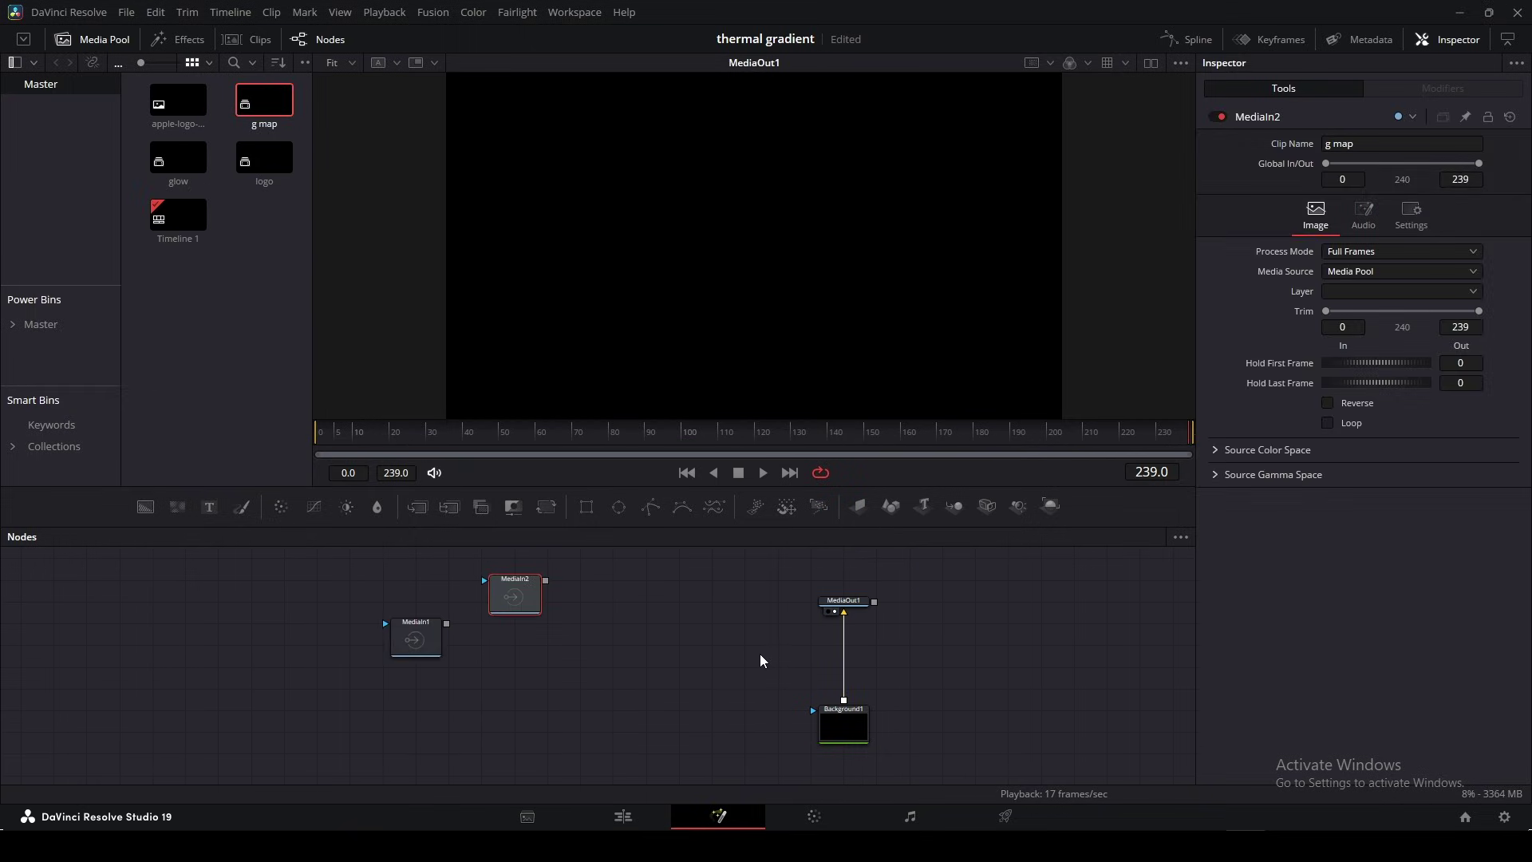
pyautogui.moveTo(446, 623); pyautogui.dragTo(468, 625)
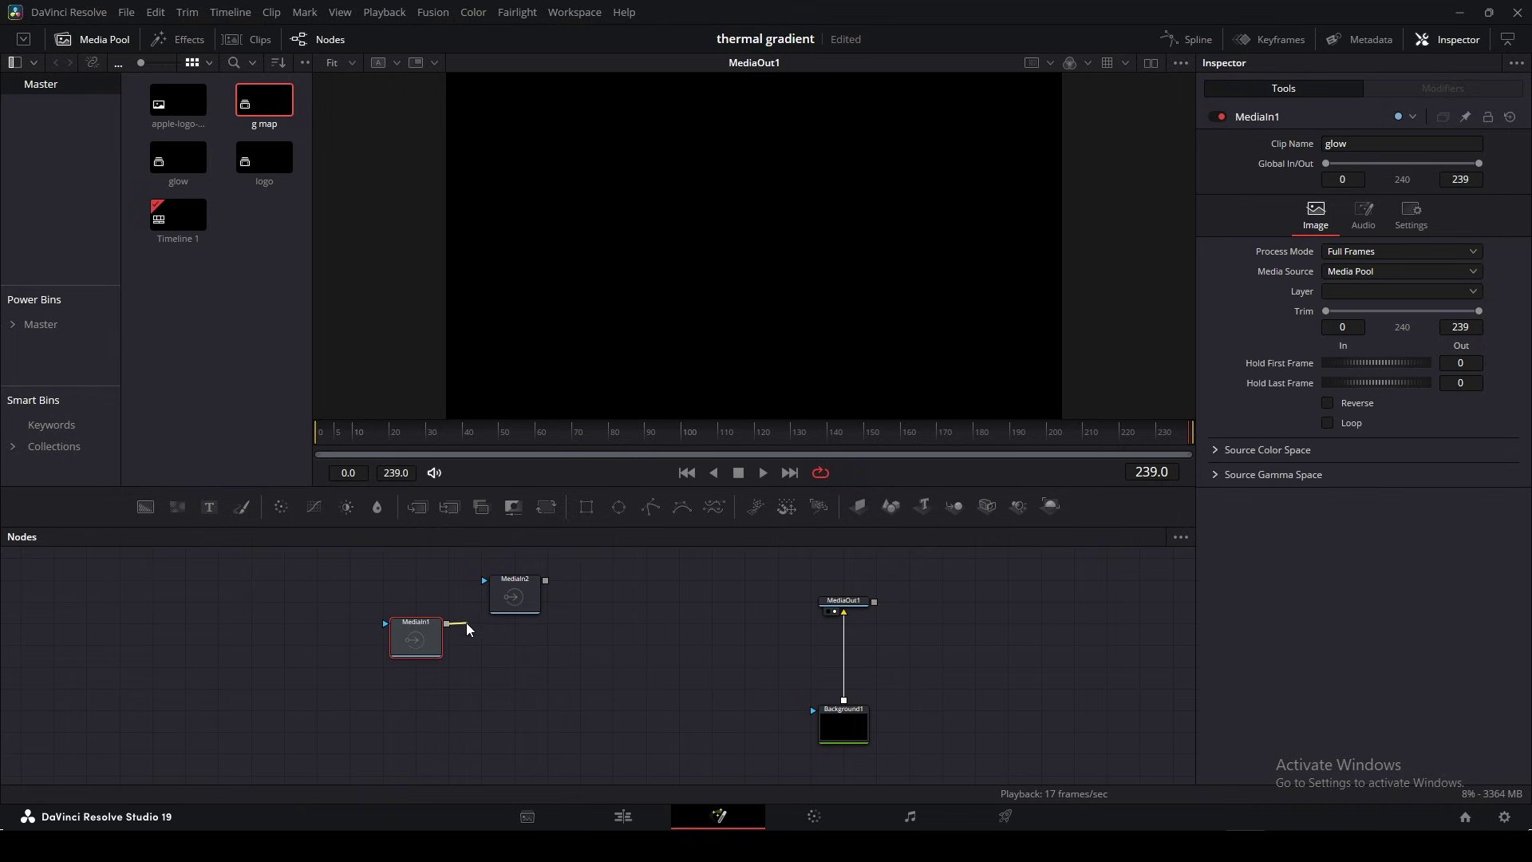
pyautogui.click(510, 594)
pyautogui.press('1')
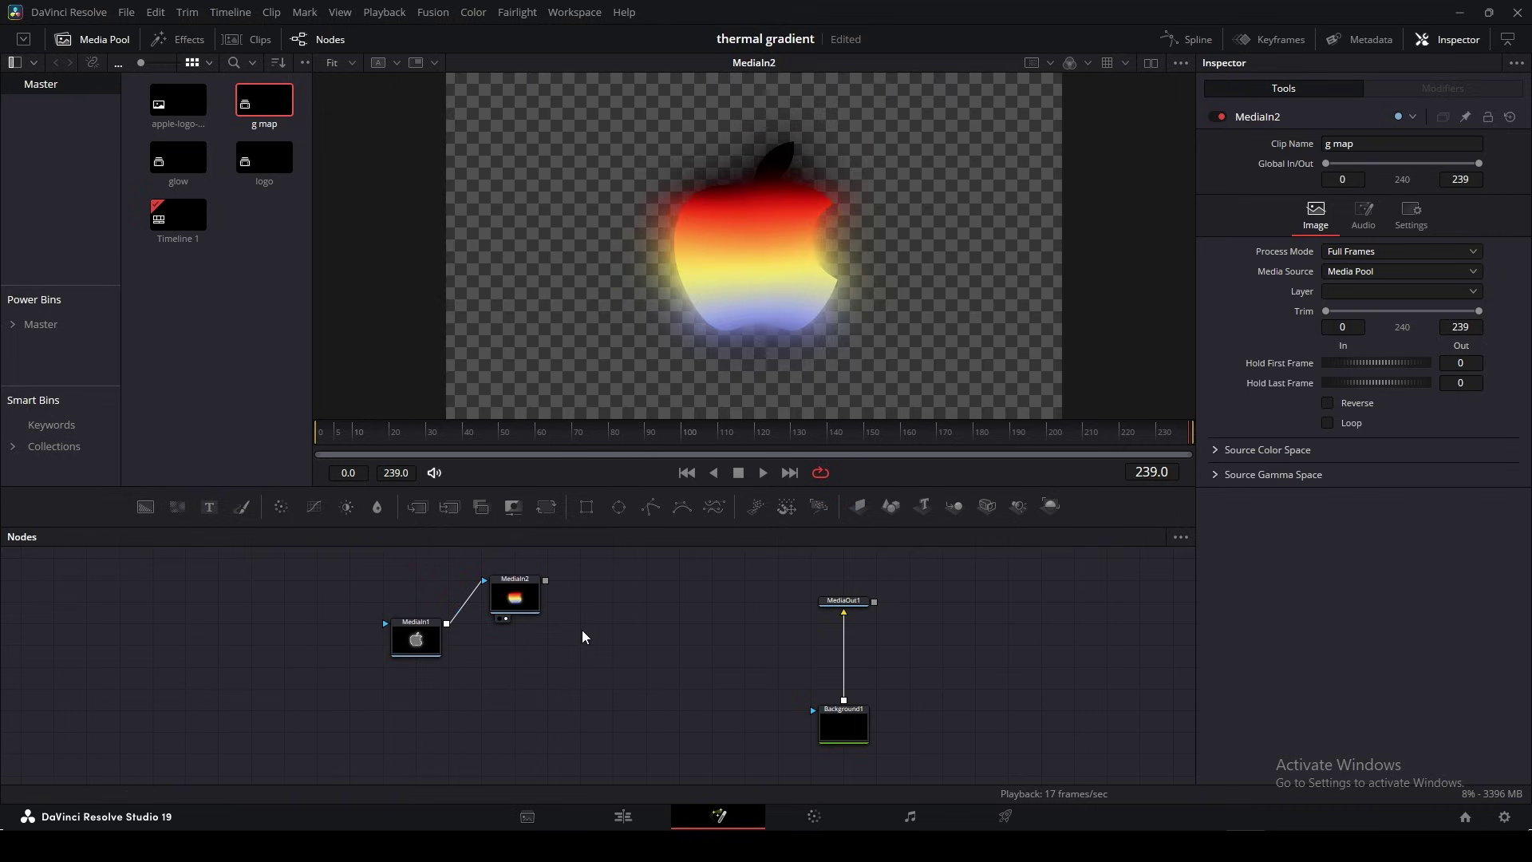
# Add a Time Displacement node fed by the g map clip as its main input and the glow clip as its displacement map
pyautogui.hotkey('shift', 'space')
pyautogui.write('time')
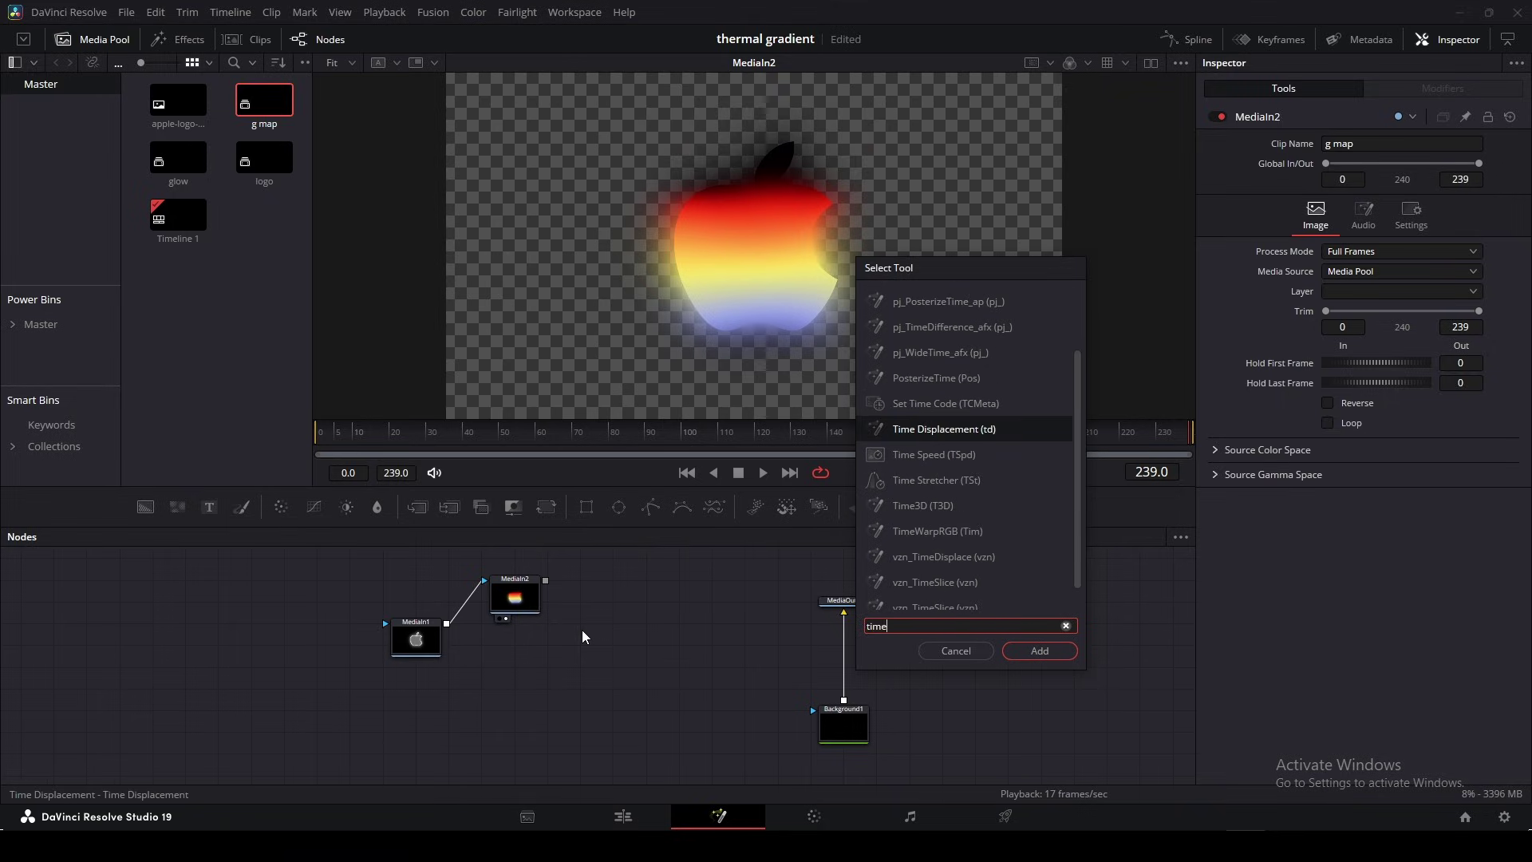
pyautogui.press('Return')
pyautogui.moveTo(582, 629); pyautogui.dragTo(551, 673)
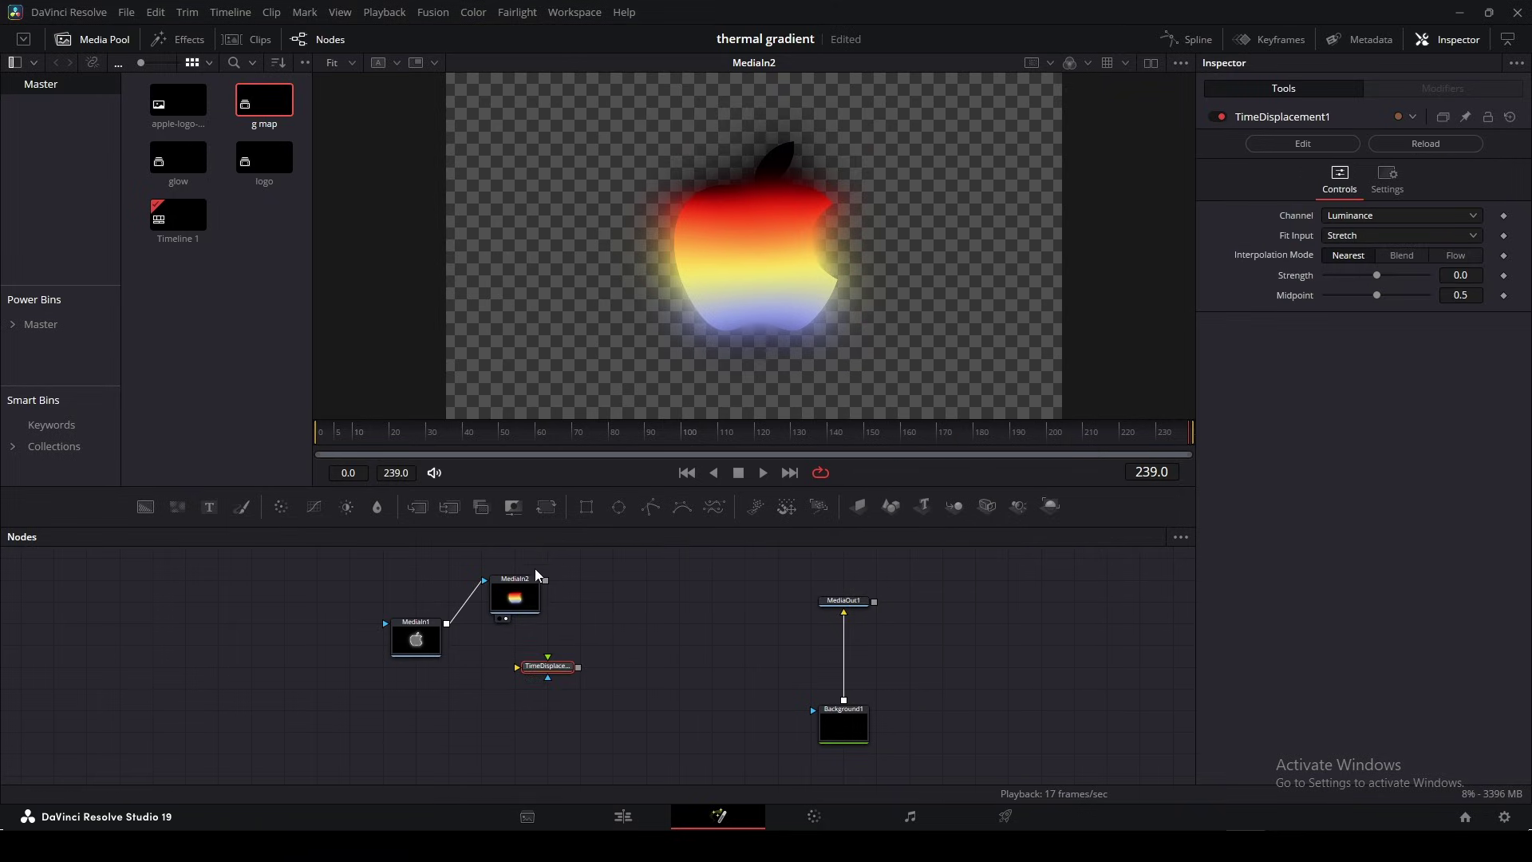
pyautogui.moveTo(545, 580); pyautogui.dragTo(531, 673)
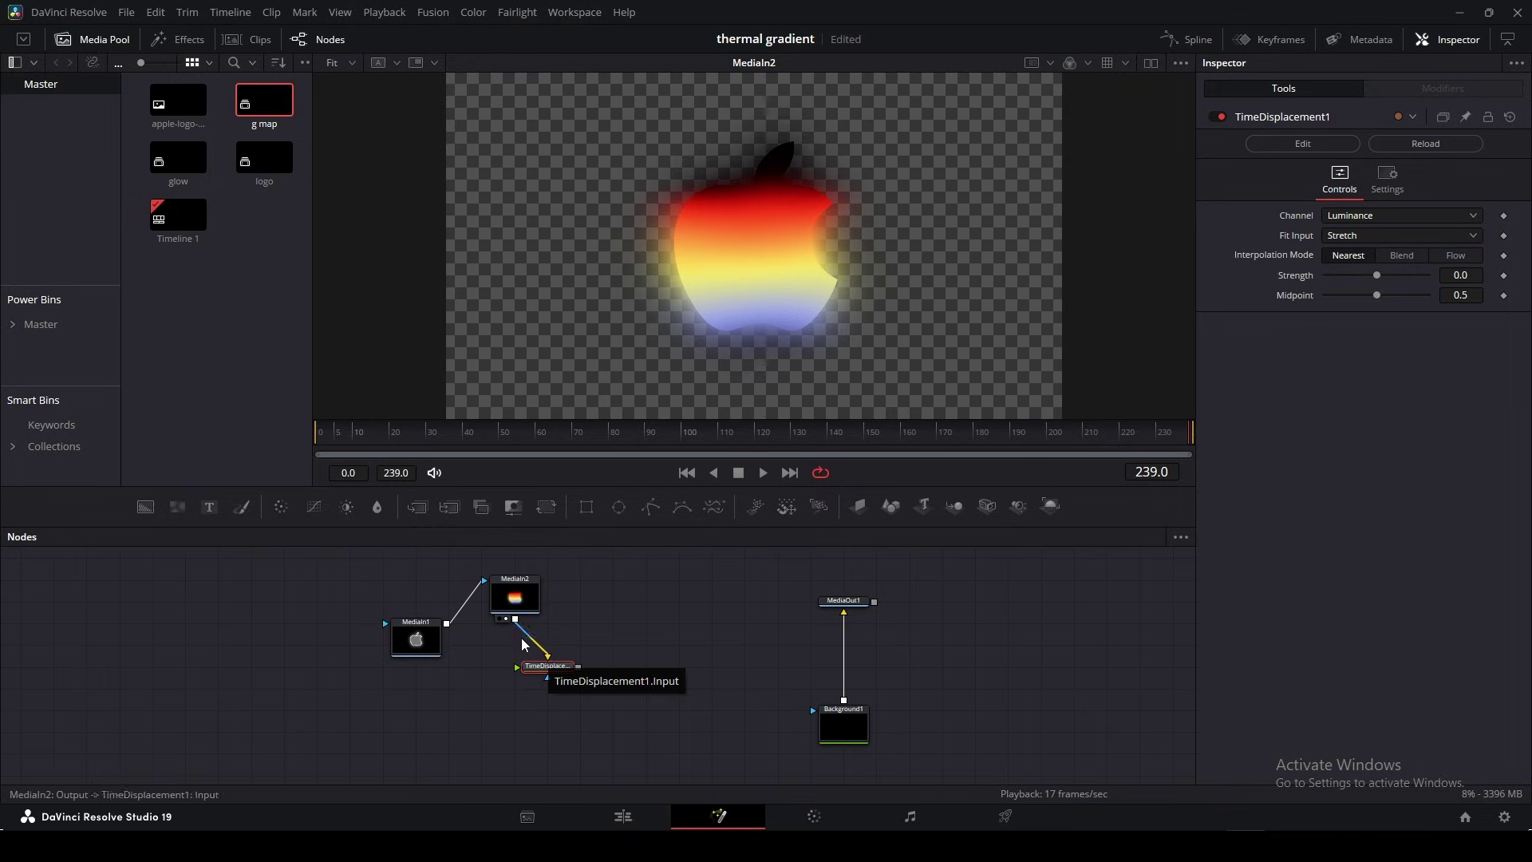
pyautogui.moveTo(447, 624); pyautogui.dragTo(522, 669)
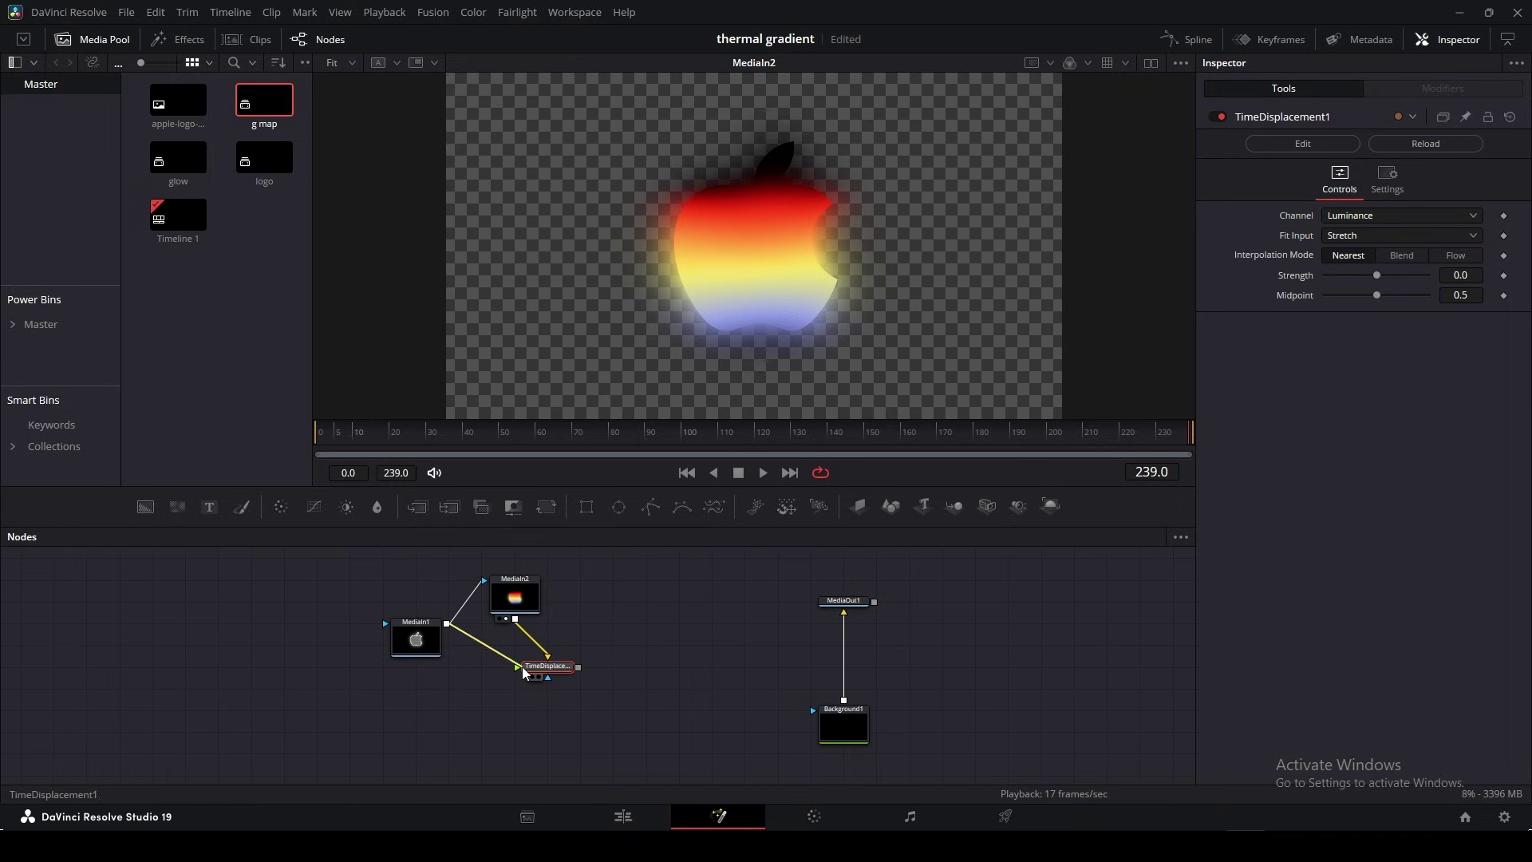
# Show two viewers and merge the Time Displacement output over Background1 ahead of MediaOut1
pyautogui.click(1150, 63)
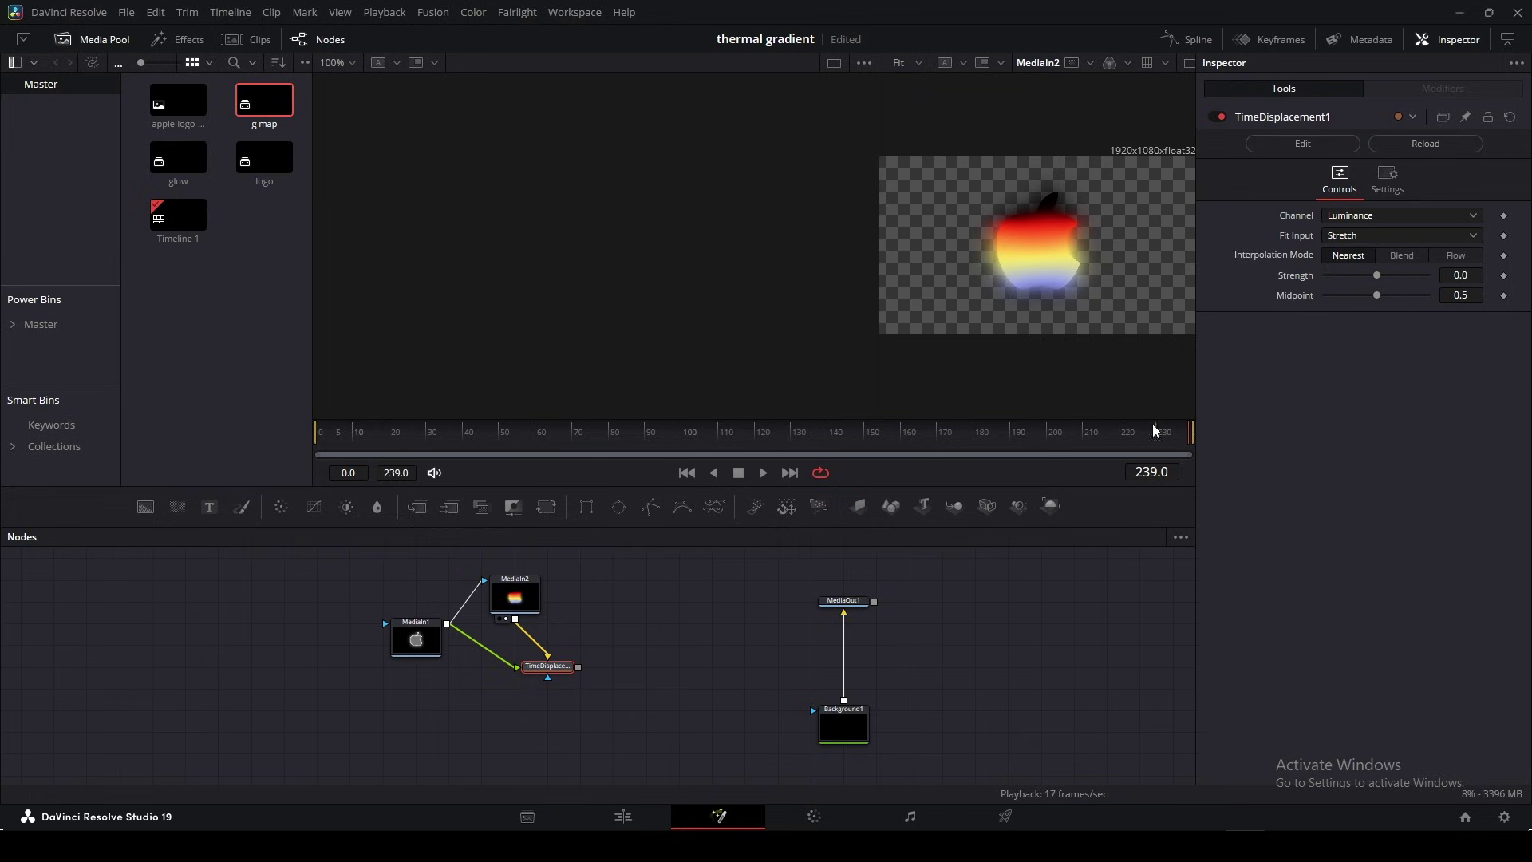
pyautogui.moveTo(877, 199); pyautogui.dragTo(768, 242)
pyautogui.moveTo(542, 667); pyautogui.dragTo(844, 611)
pyautogui.click(525, 646)
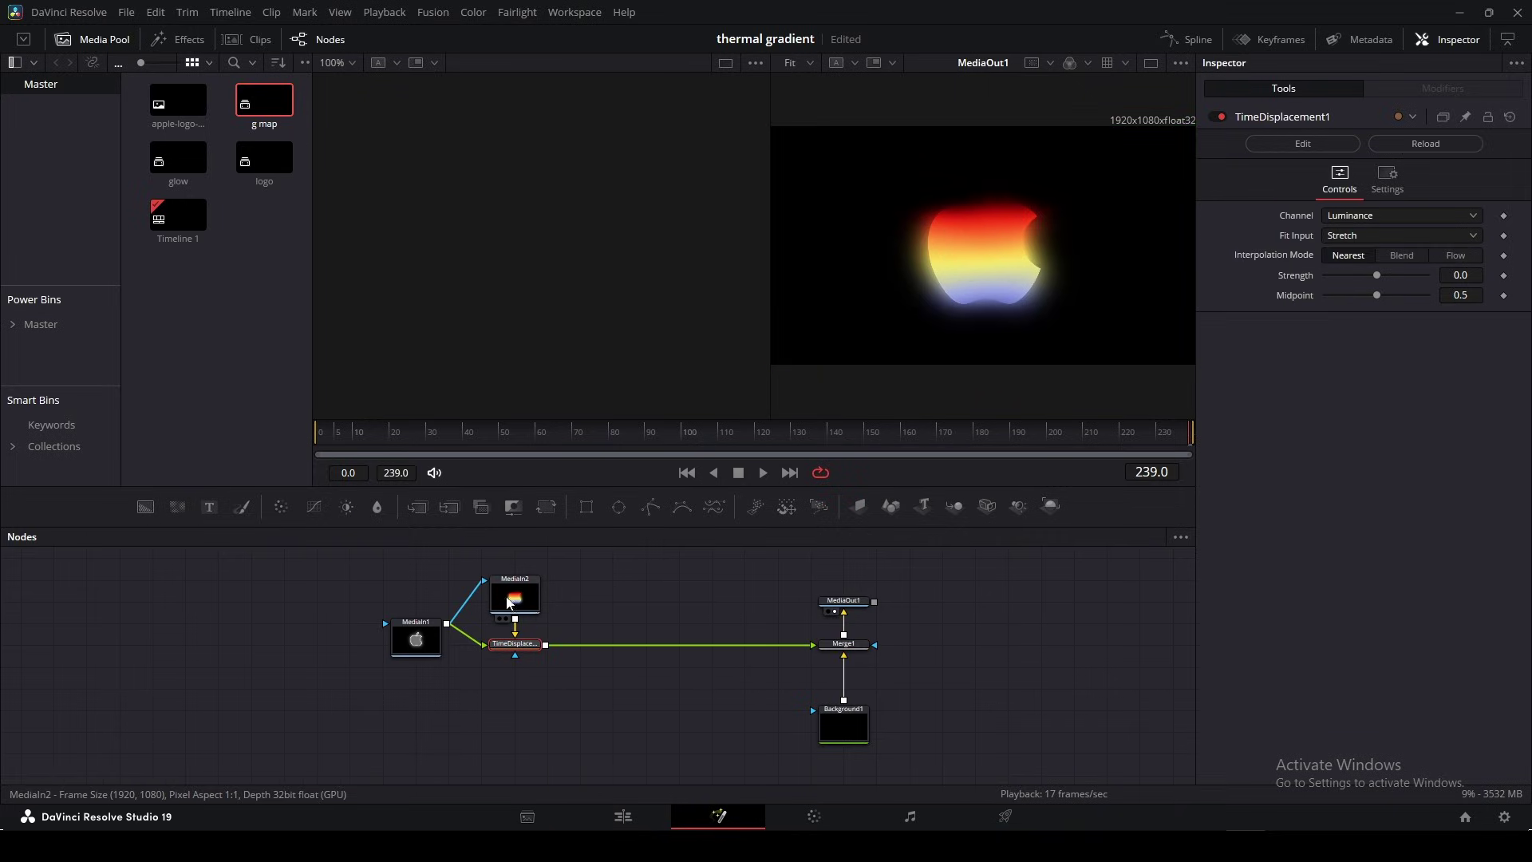
pyautogui.click(434, 646)
pyautogui.press('1')
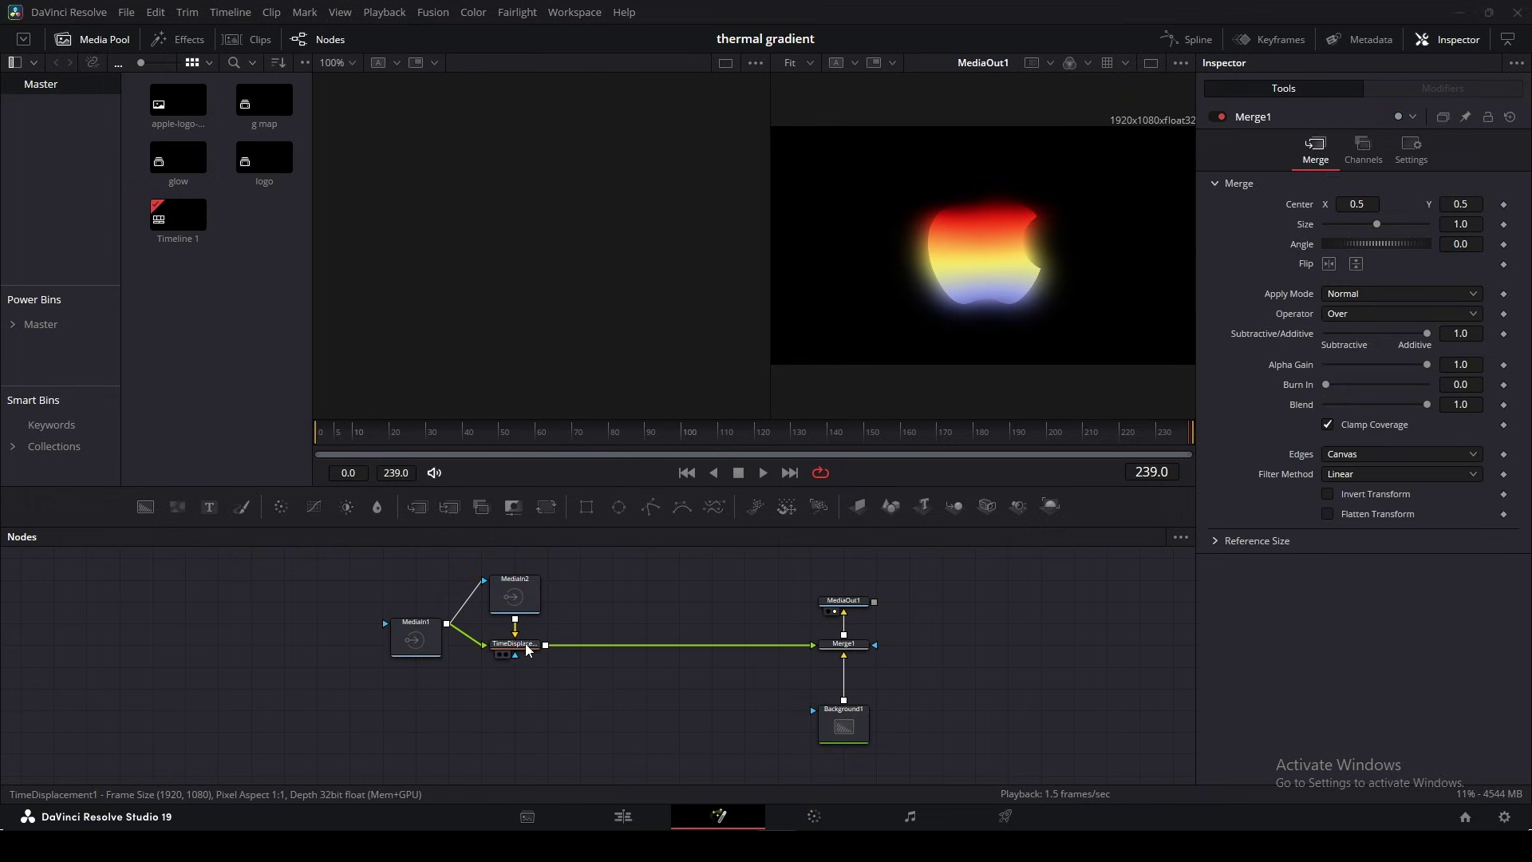
# Set the Time Displacement interpolation mode to Blend and its strength to -50.0, and adjust its midpoint
pyautogui.click(527, 650)
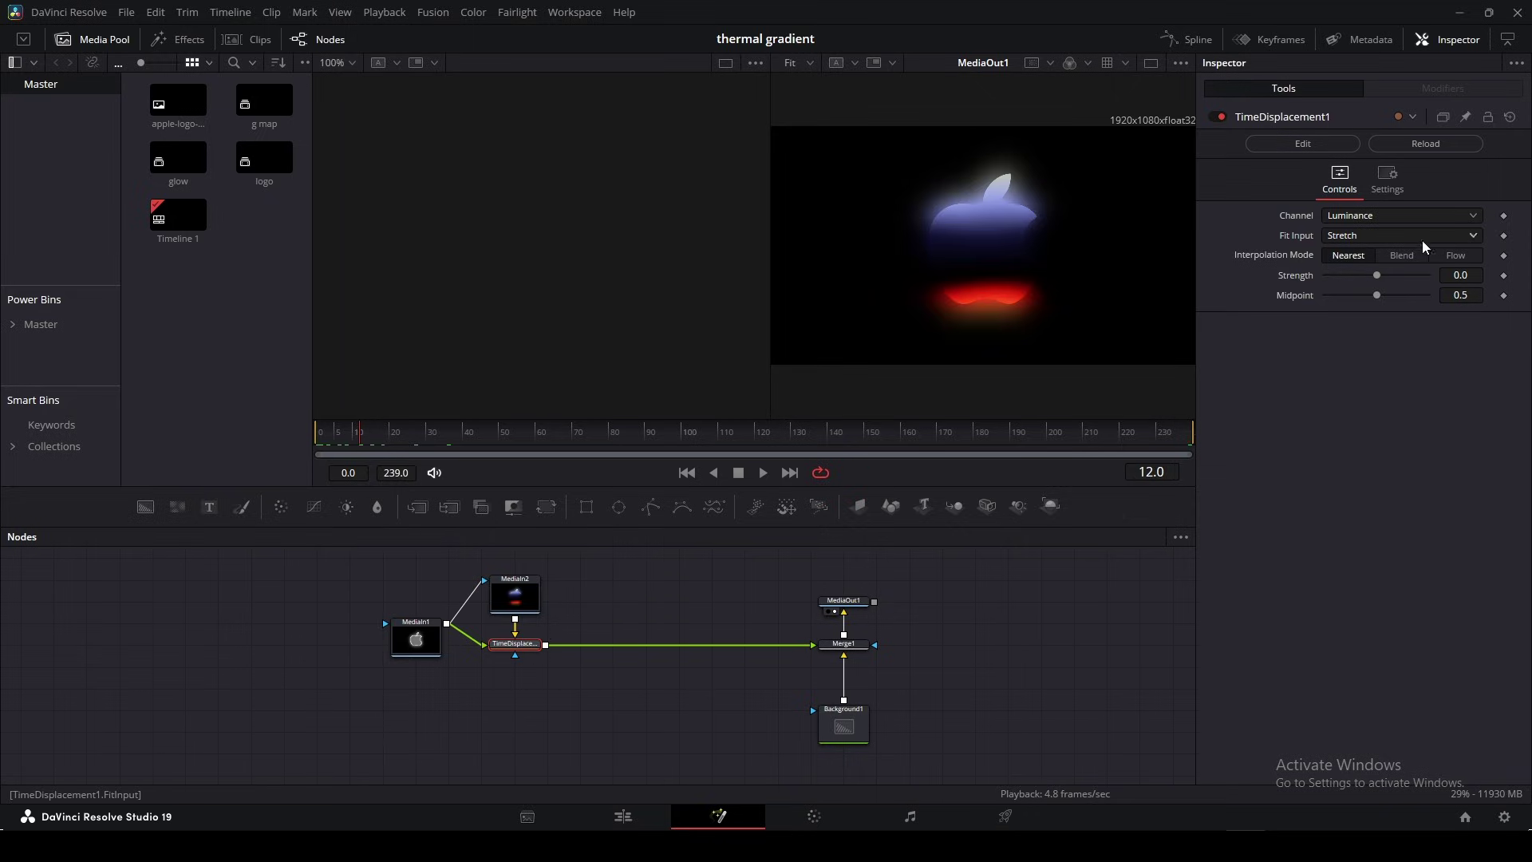
pyautogui.click(1407, 257)
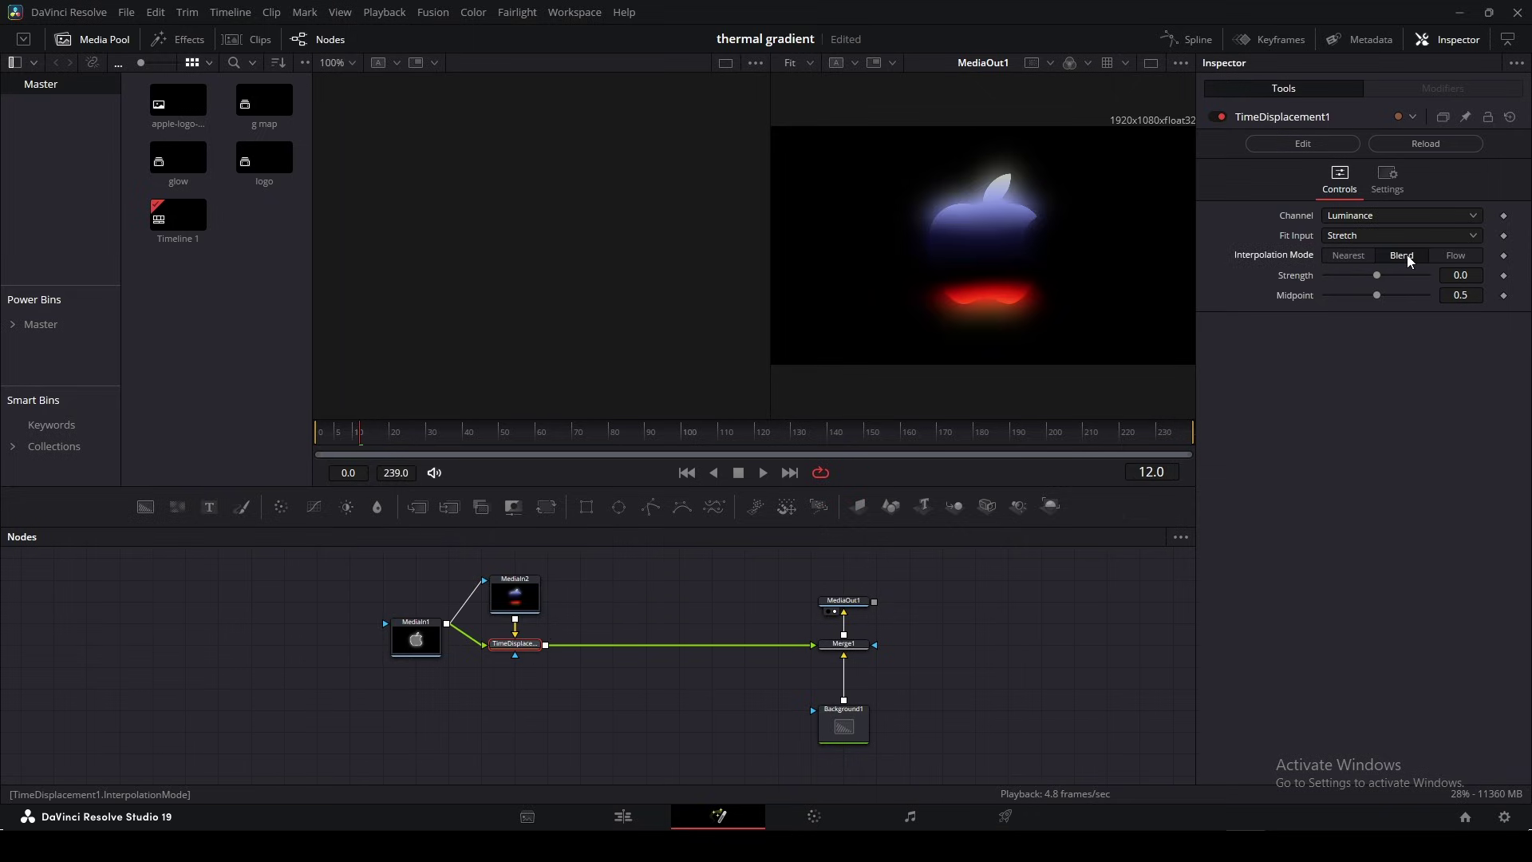
pyautogui.moveTo(1377, 275); pyautogui.dragTo(1128, 268)
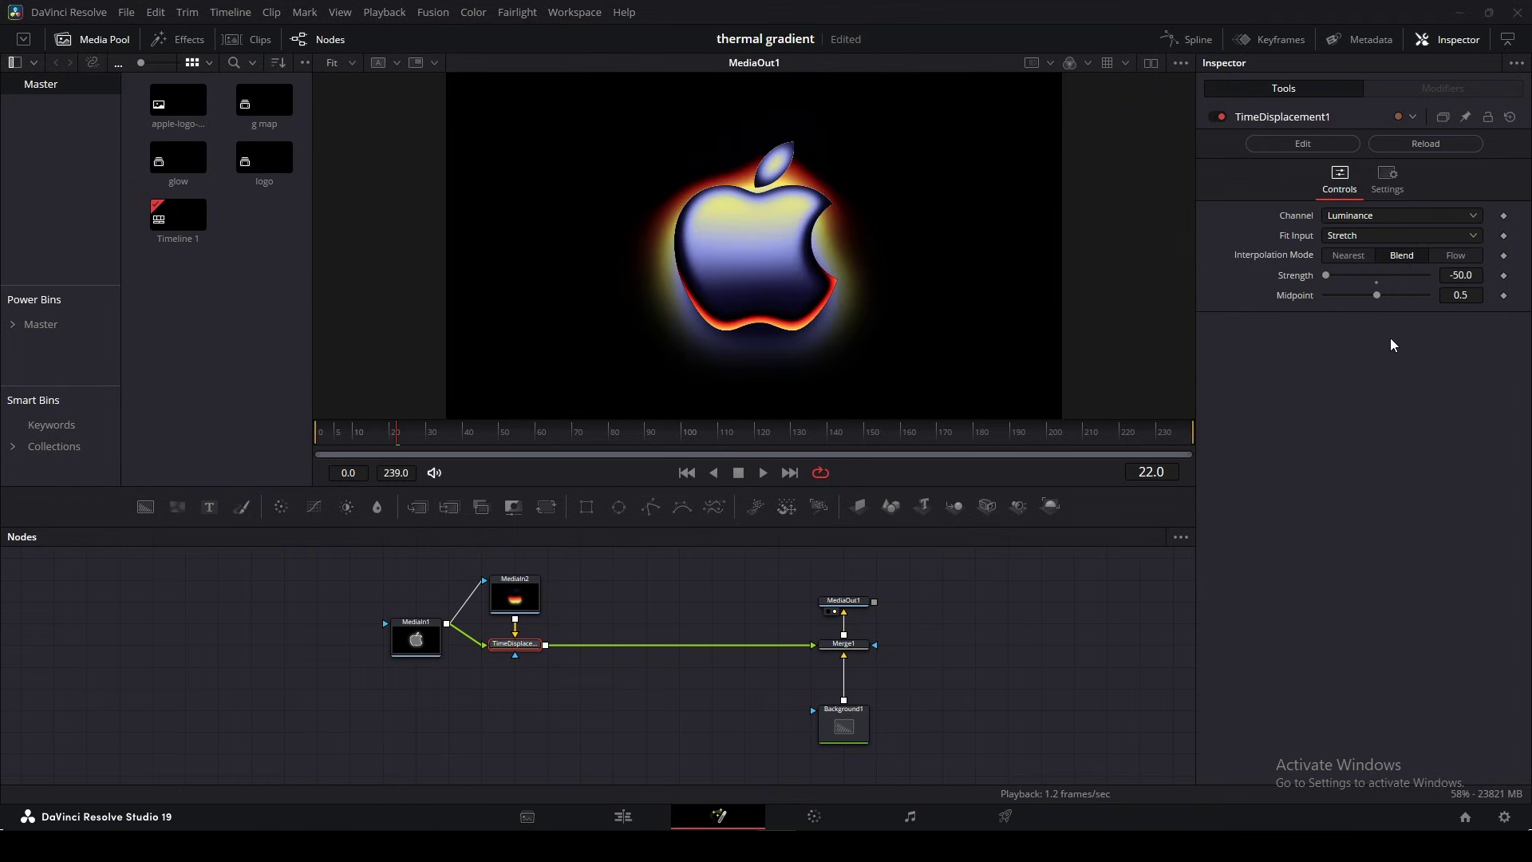
pyautogui.moveTo(1326, 275); pyautogui.dragTo(1329, 276)
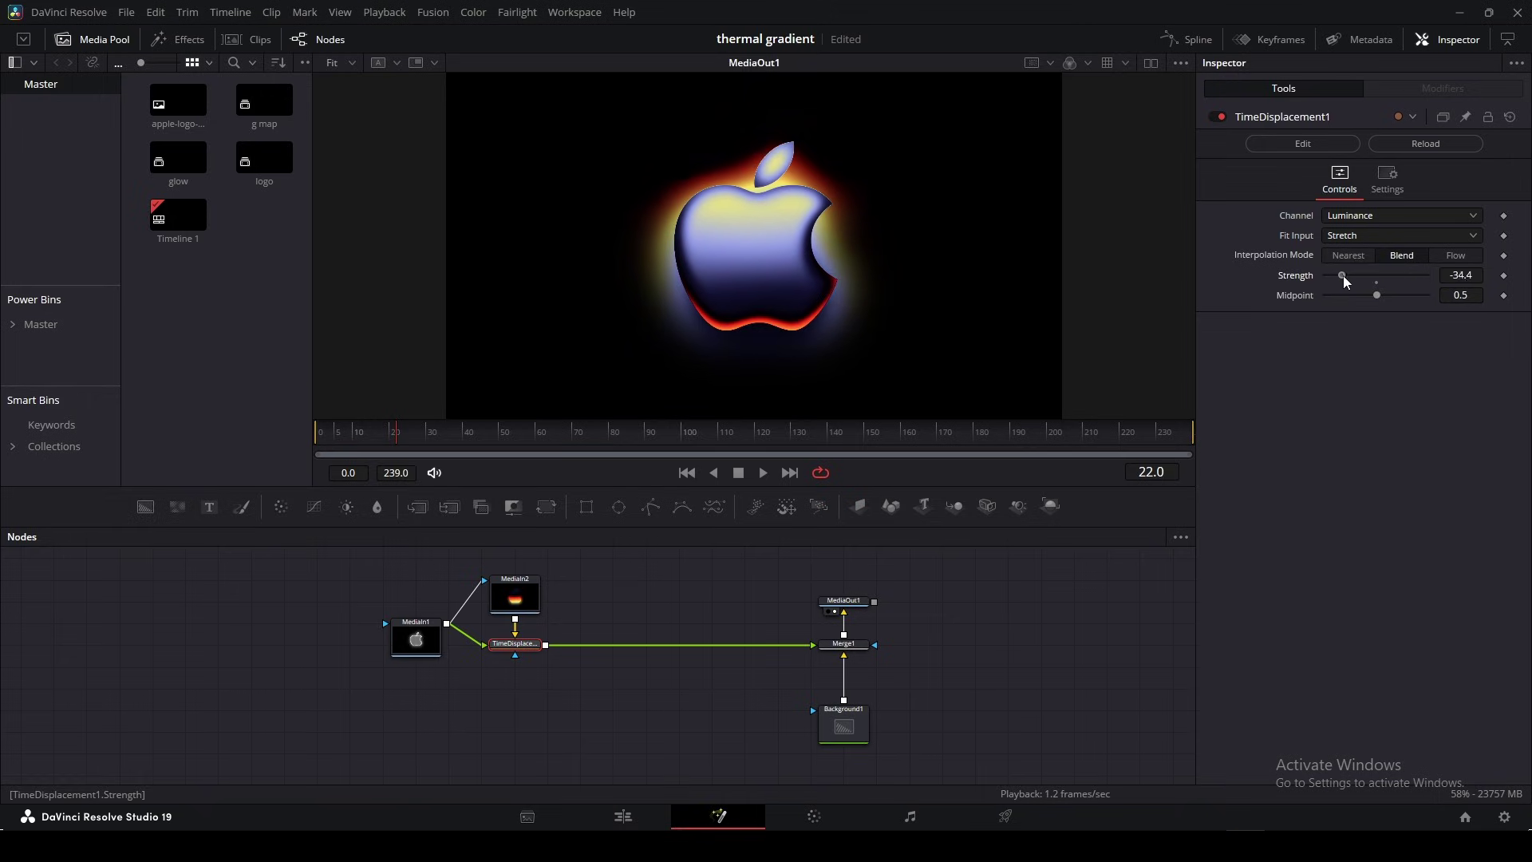
pyautogui.moveTo(1345, 281)
pyautogui.mouseDown()
pyautogui.moveTo(1427, 274)
pyautogui.moveTo(1316, 276)
pyautogui.mouseUp()
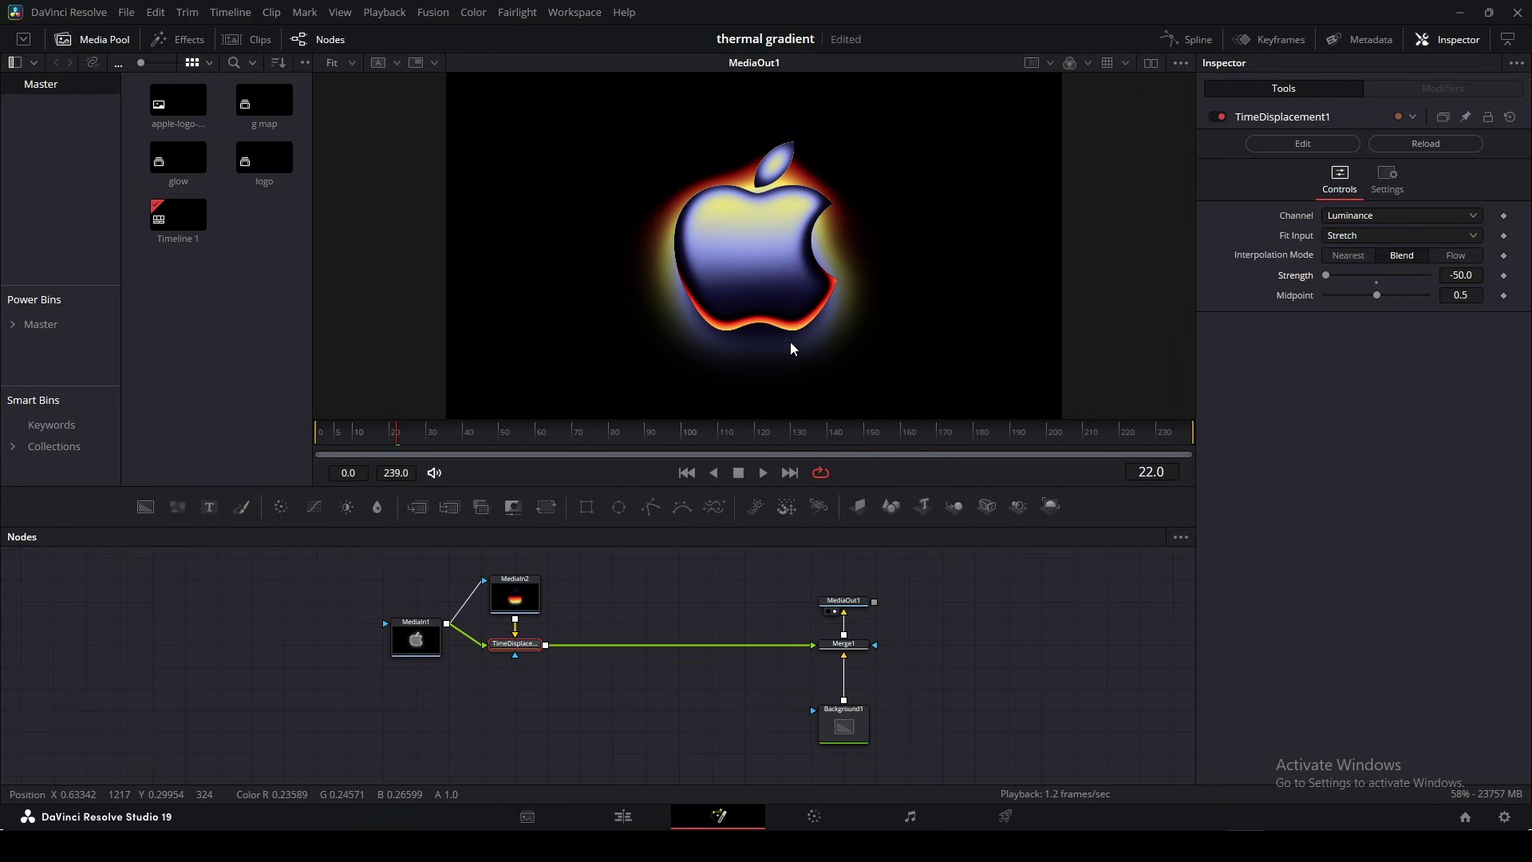
pyautogui.moveTo(1376, 295)
pyautogui.mouseDown()
pyautogui.moveTo(1328, 295)
pyautogui.moveTo(1377, 310)
pyautogui.moveTo(1357, 308)
pyautogui.mouseUp()
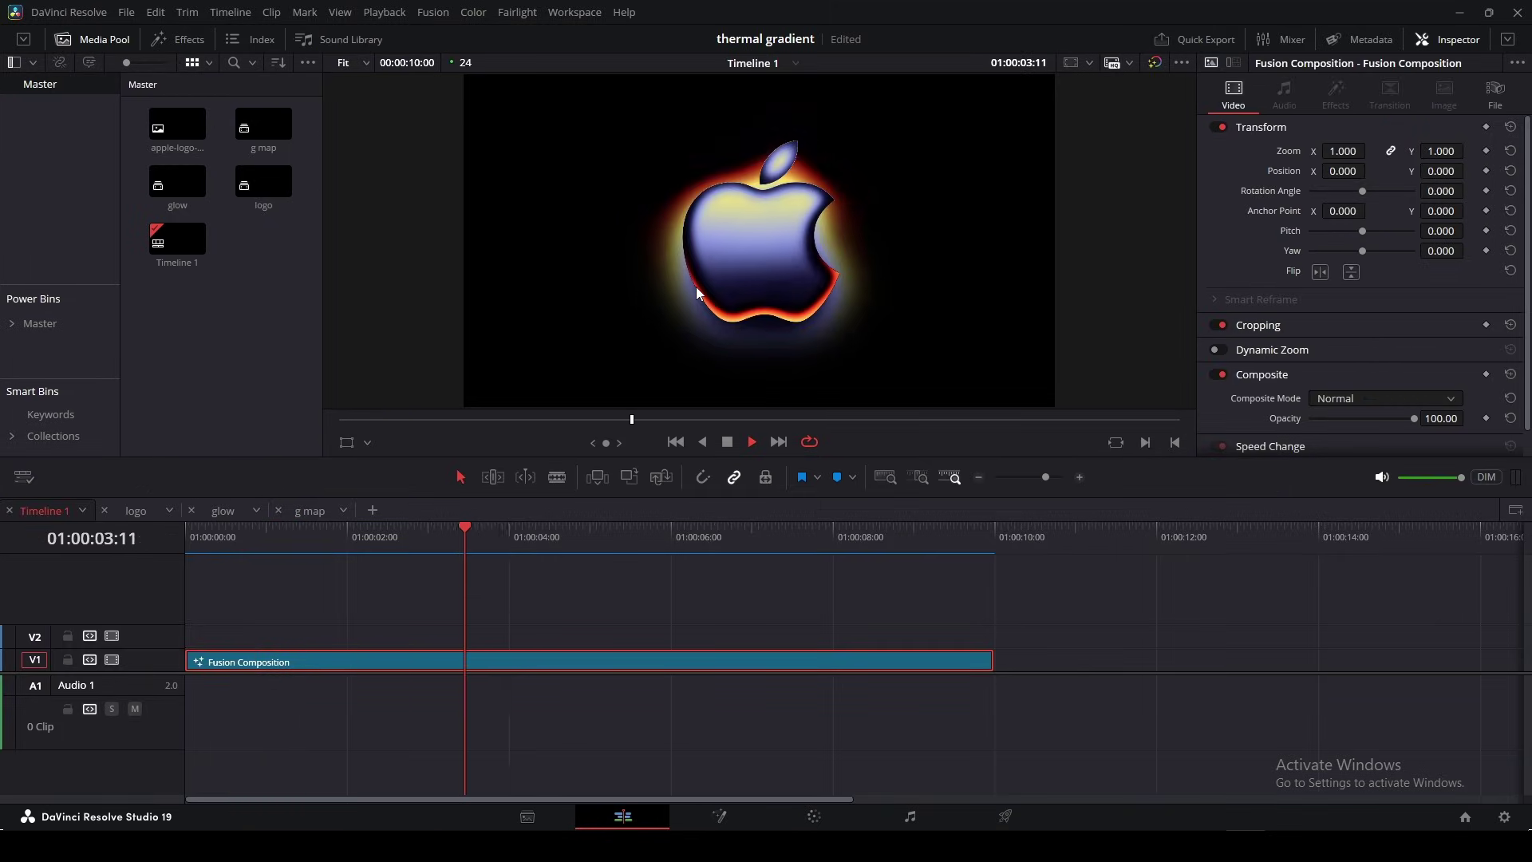
# Change the GradientMaps offset expression in the g map composition to time/70
pyautogui.press('space')
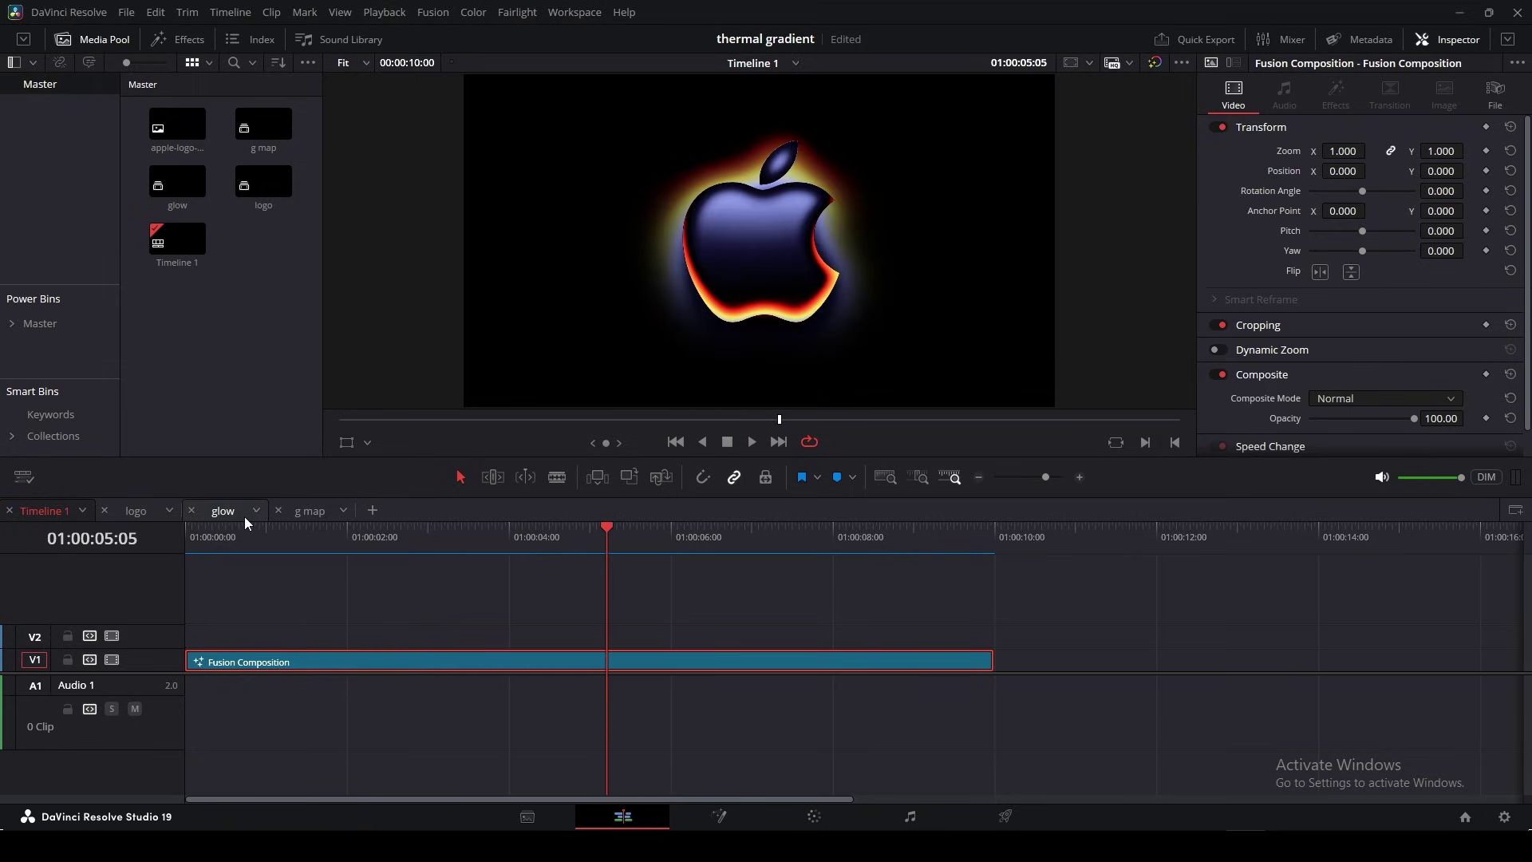
pyautogui.click(324, 519)
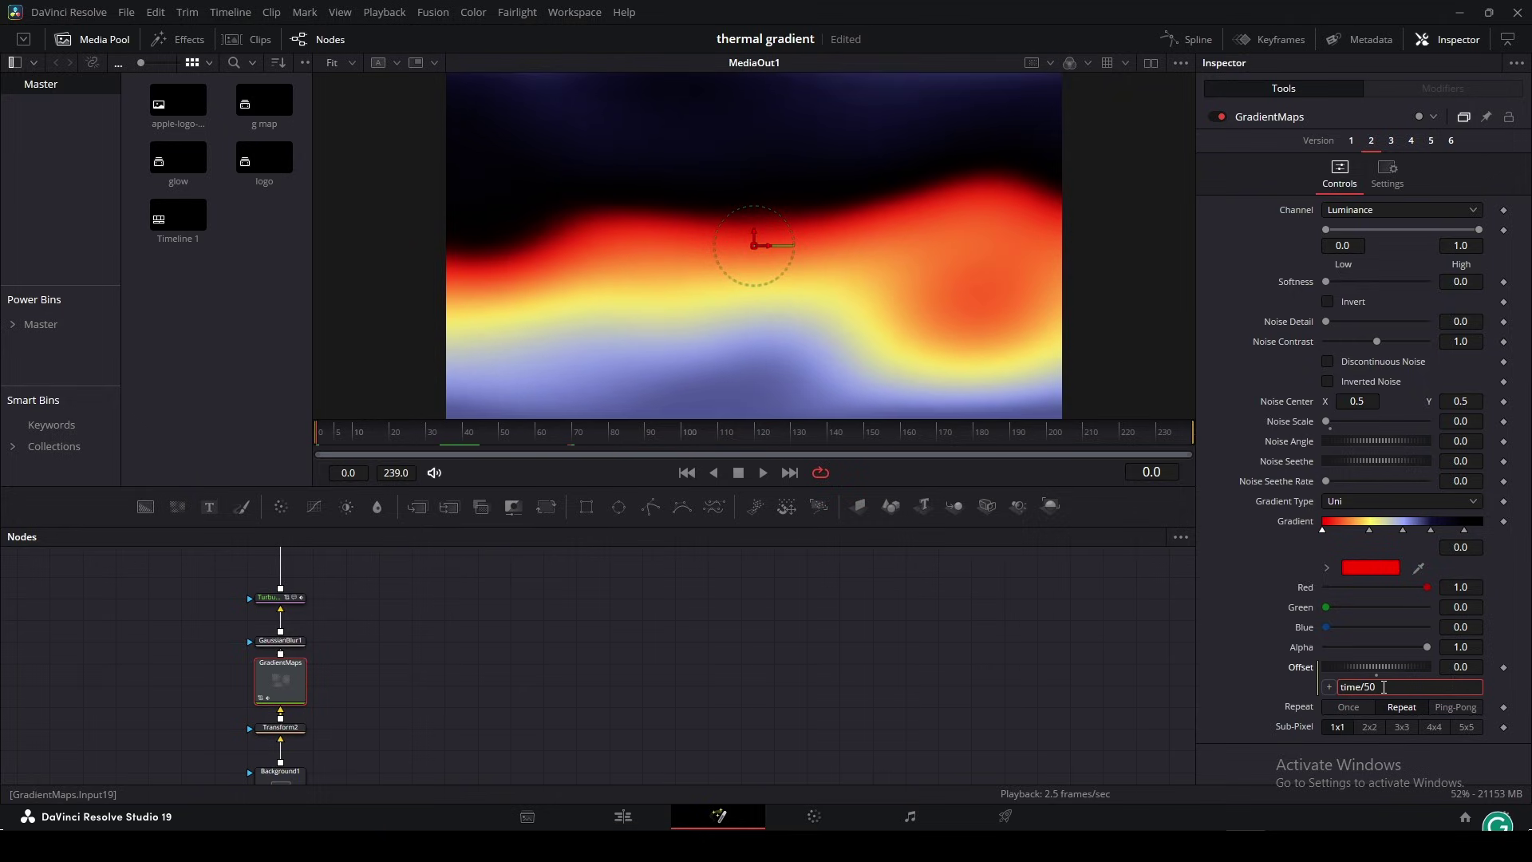
pyautogui.press('BackSpace')
pyautogui.press('BackSpace')
pyautogui.write('70')
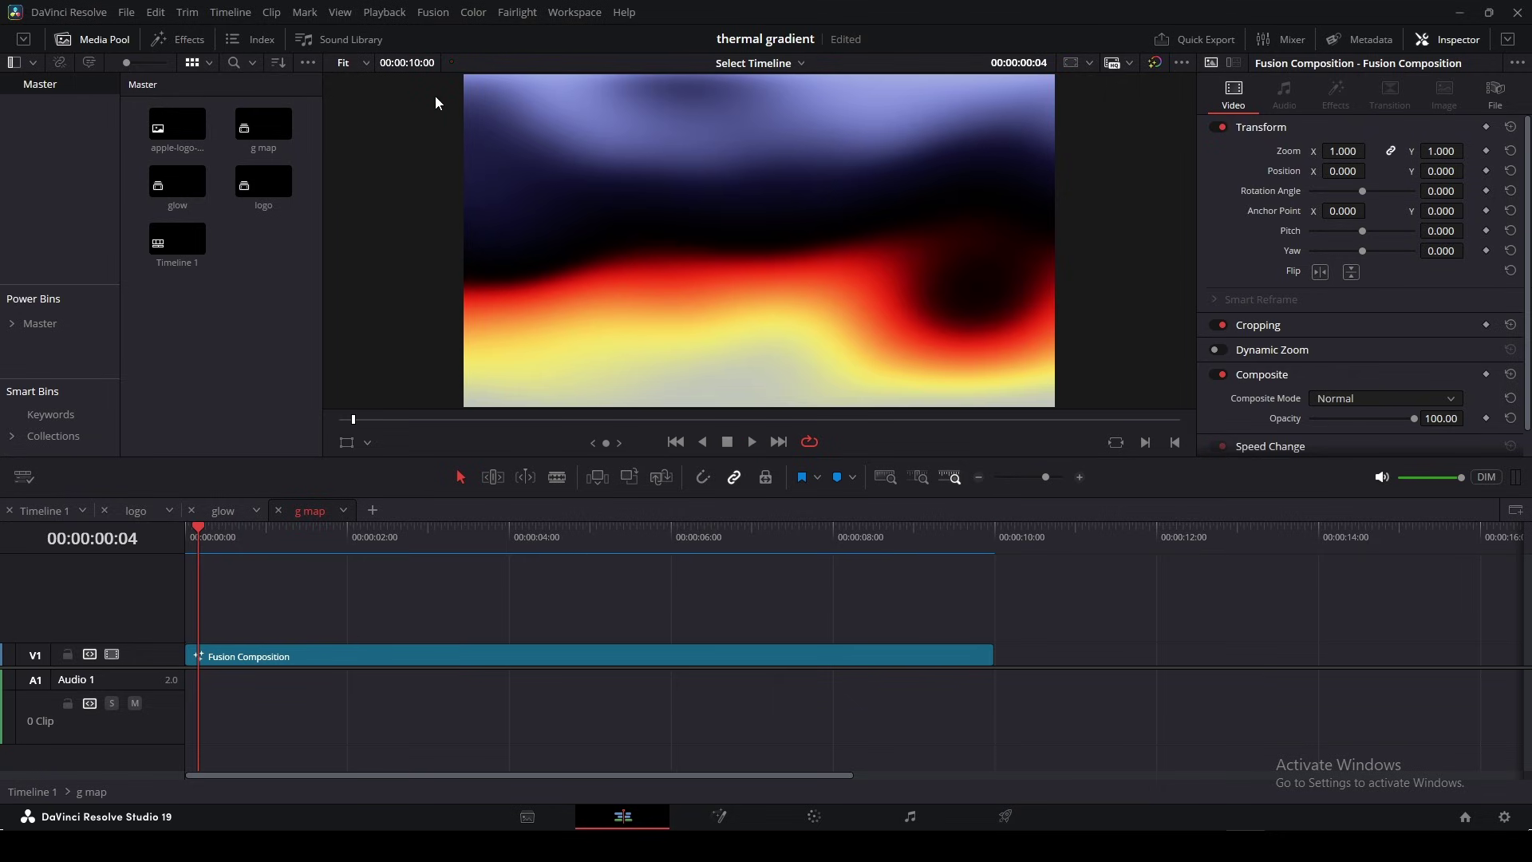
# Check the render cache mode and the viewer's Show All Video Frames option, with the g map timeline back at its start
pyautogui.click(385, 13)
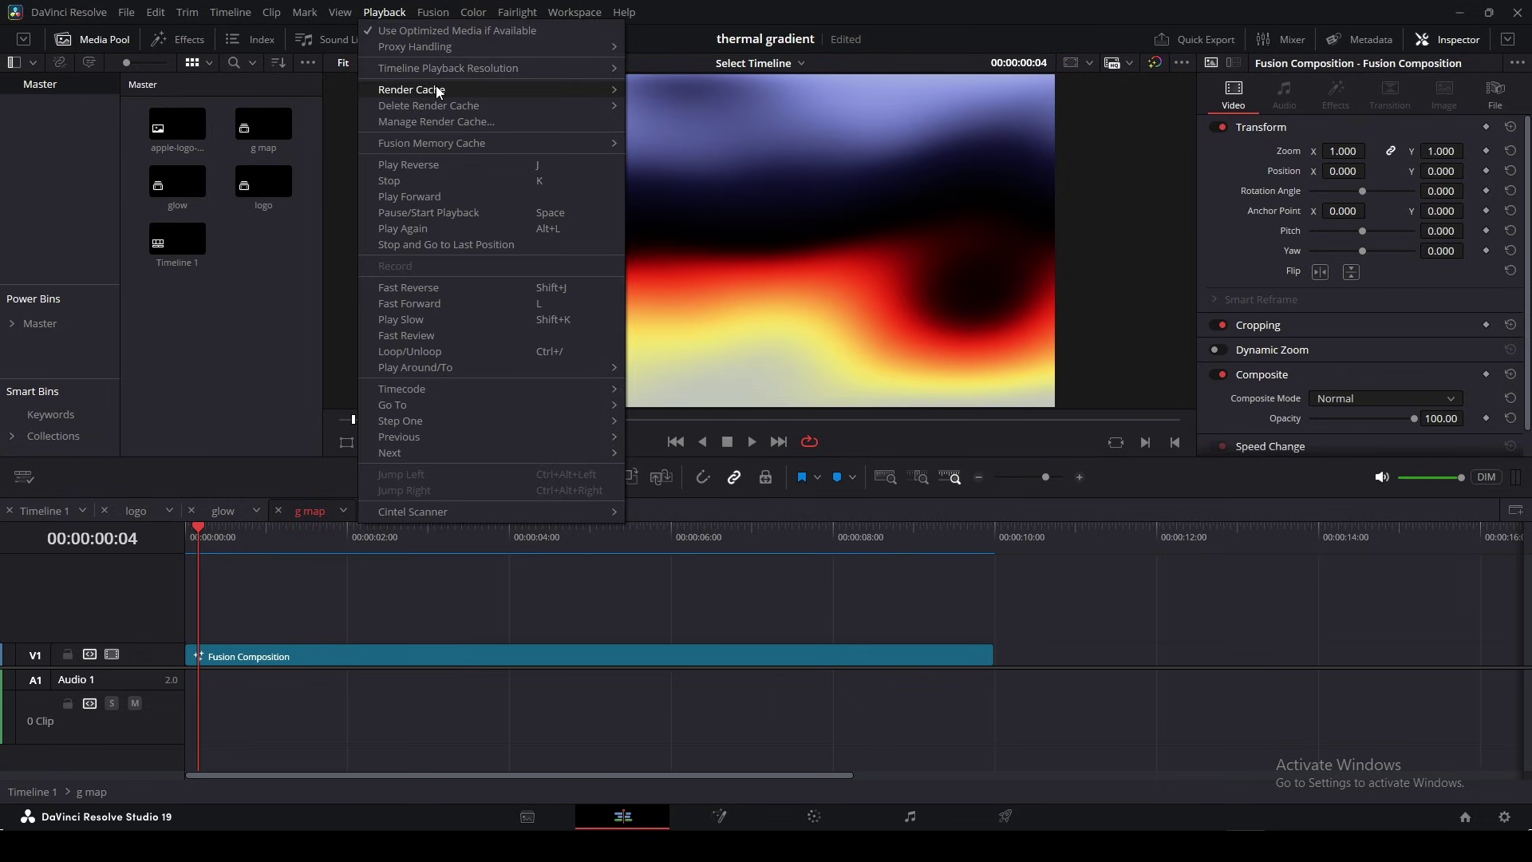
pyautogui.moveTo(436, 85)
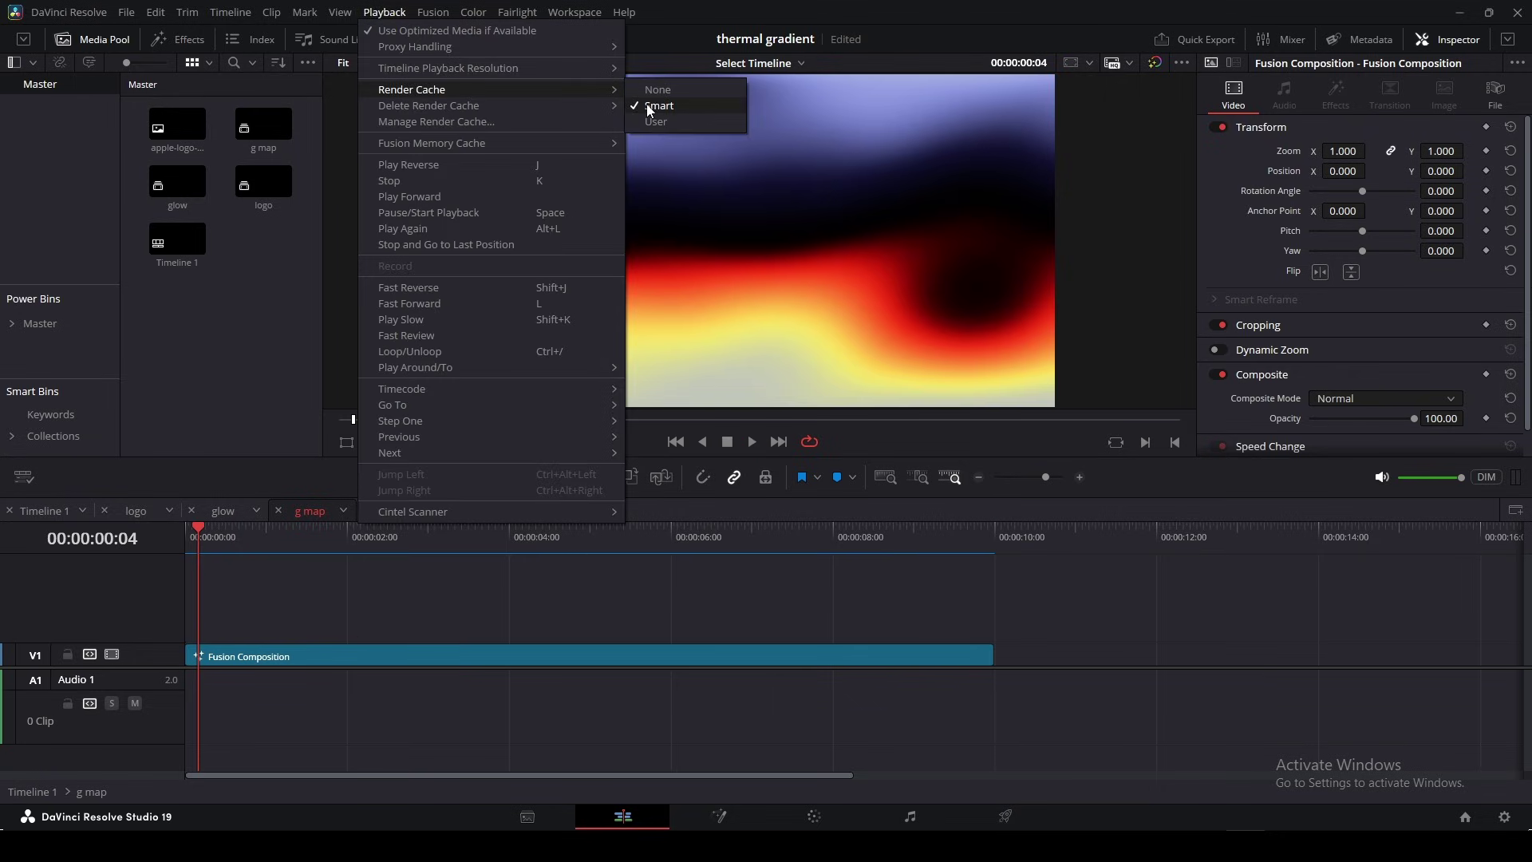
pyautogui.click(222, 615)
pyautogui.moveTo(220, 542); pyautogui.dragTo(149, 534)
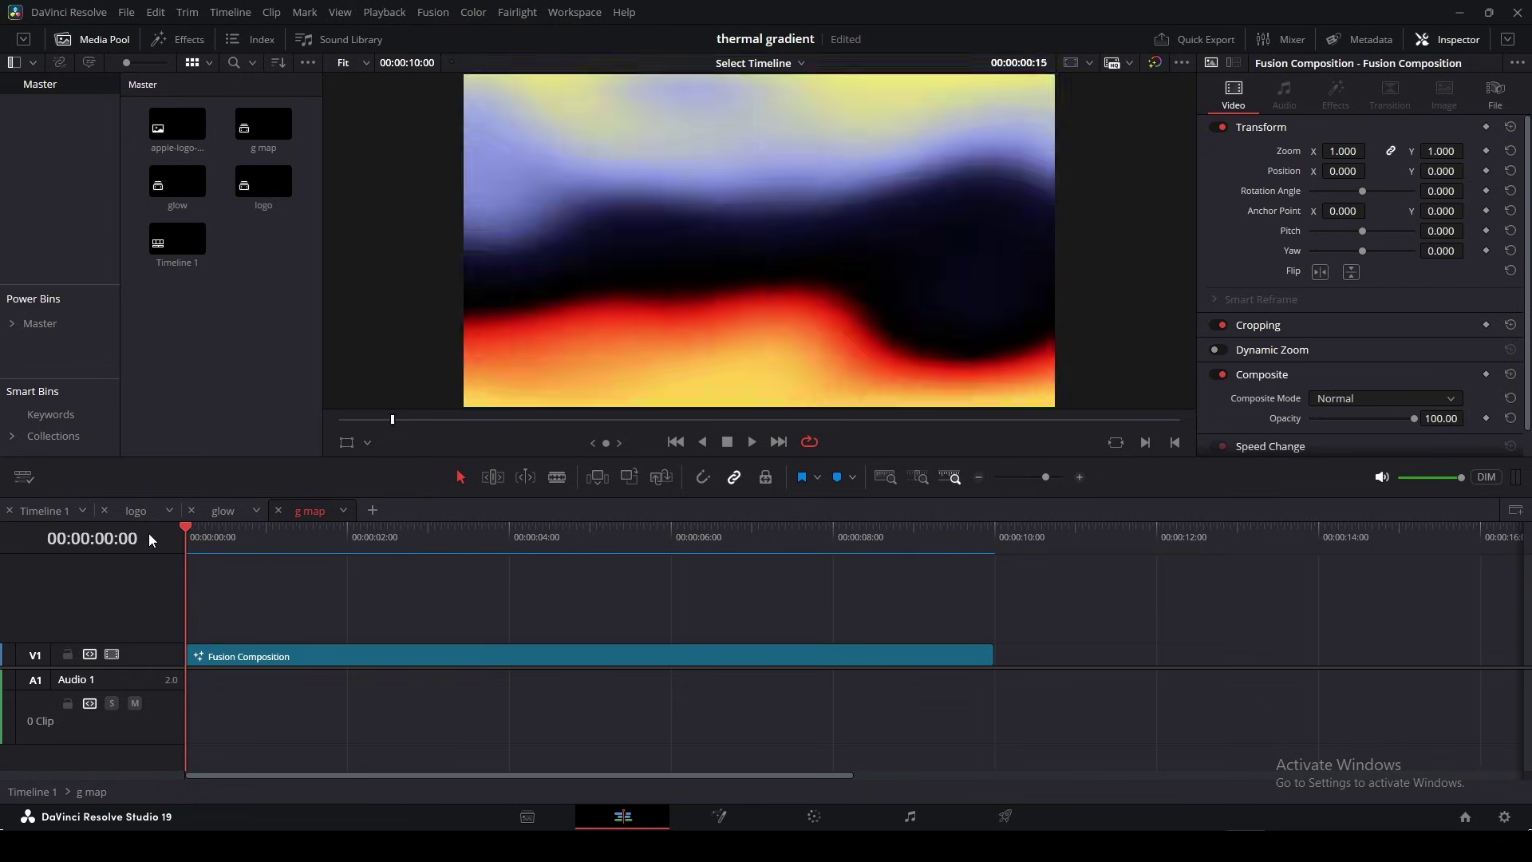
pyautogui.click(1183, 62)
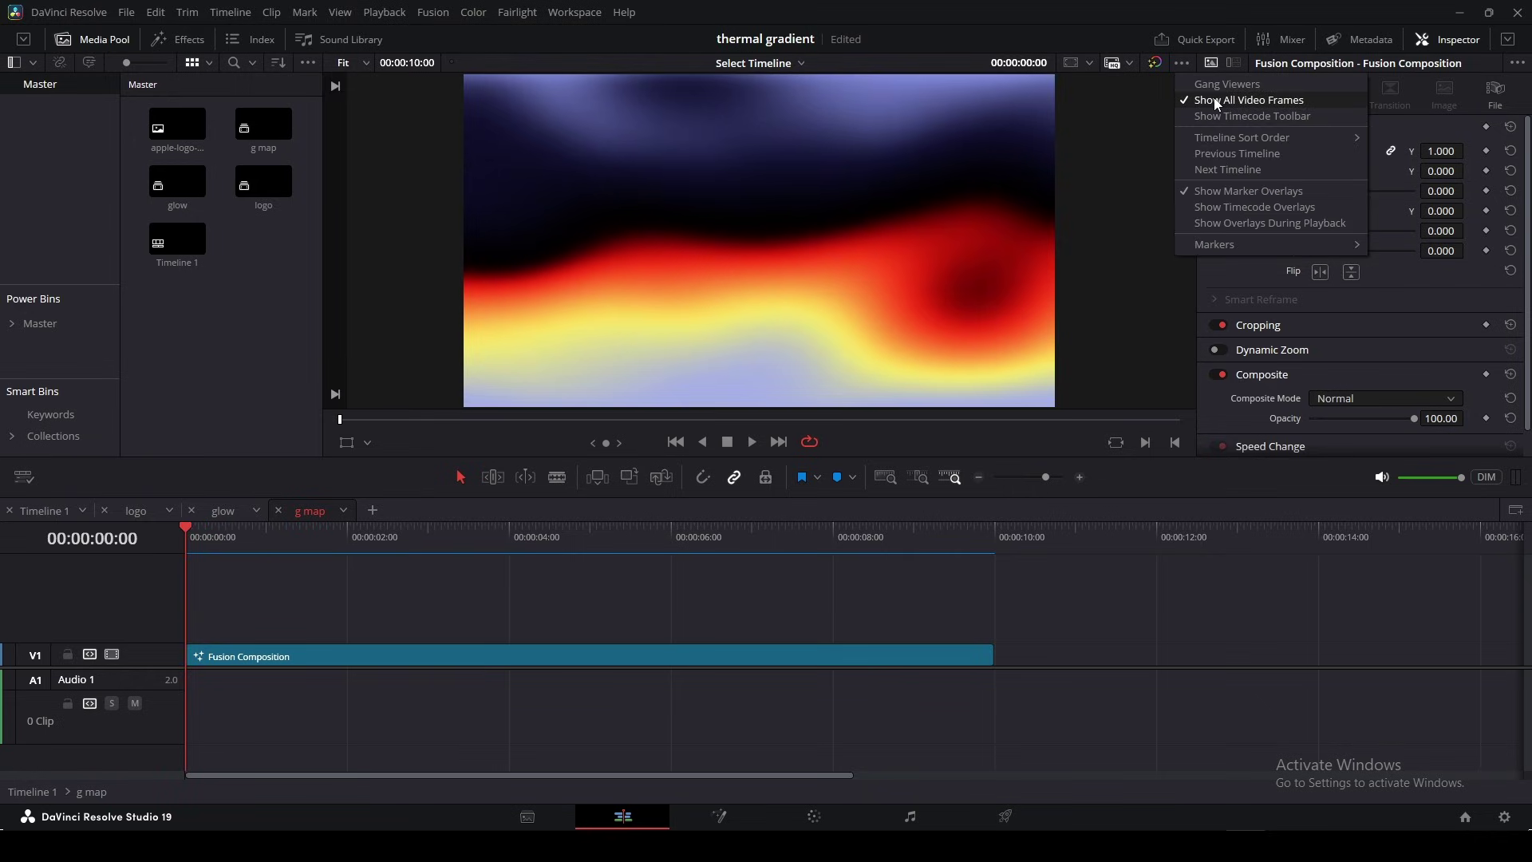
pyautogui.click(385, 607)
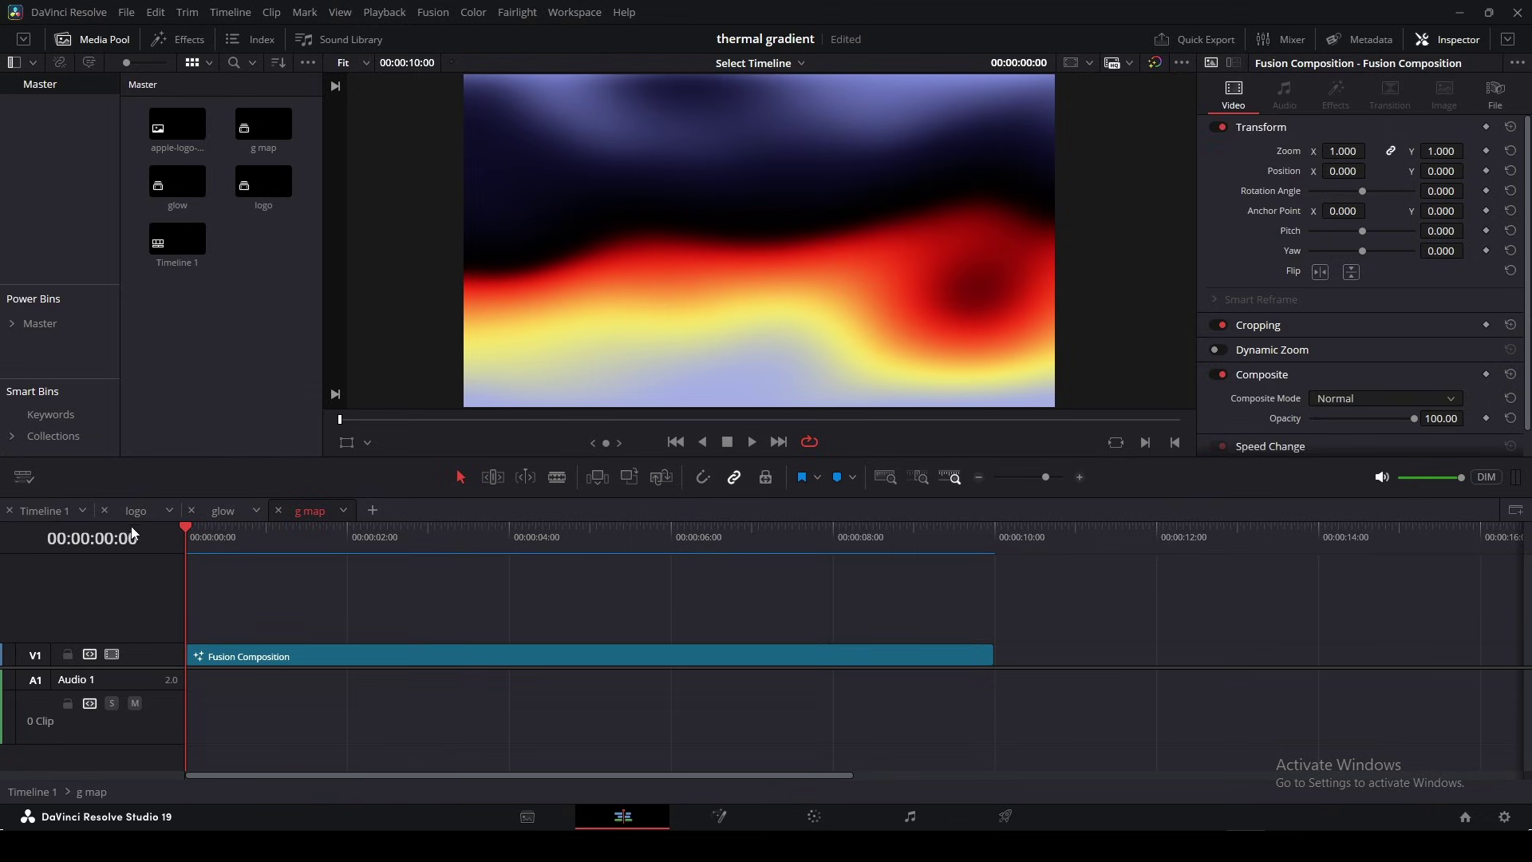
# Open Timeline 1's Fusion composition and try adding a second g map clip to its nodes
pyautogui.click(50, 514)
pyautogui.moveTo(593, 537); pyautogui.dragTo(231, 542)
pyautogui.moveTo(258, 107); pyautogui.dragTo(326, 585)
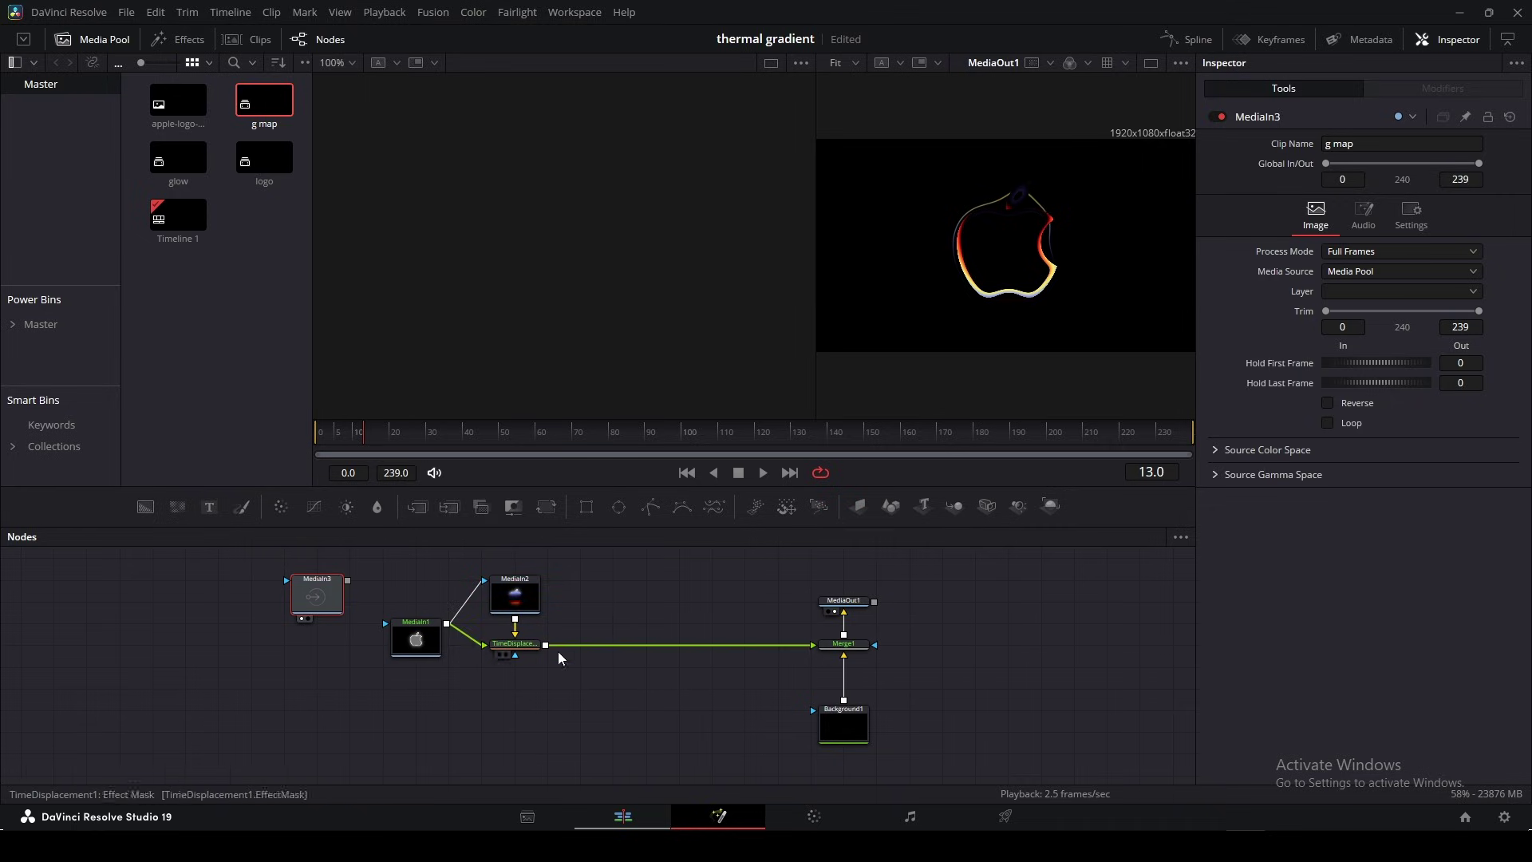
pyautogui.press('Delete')
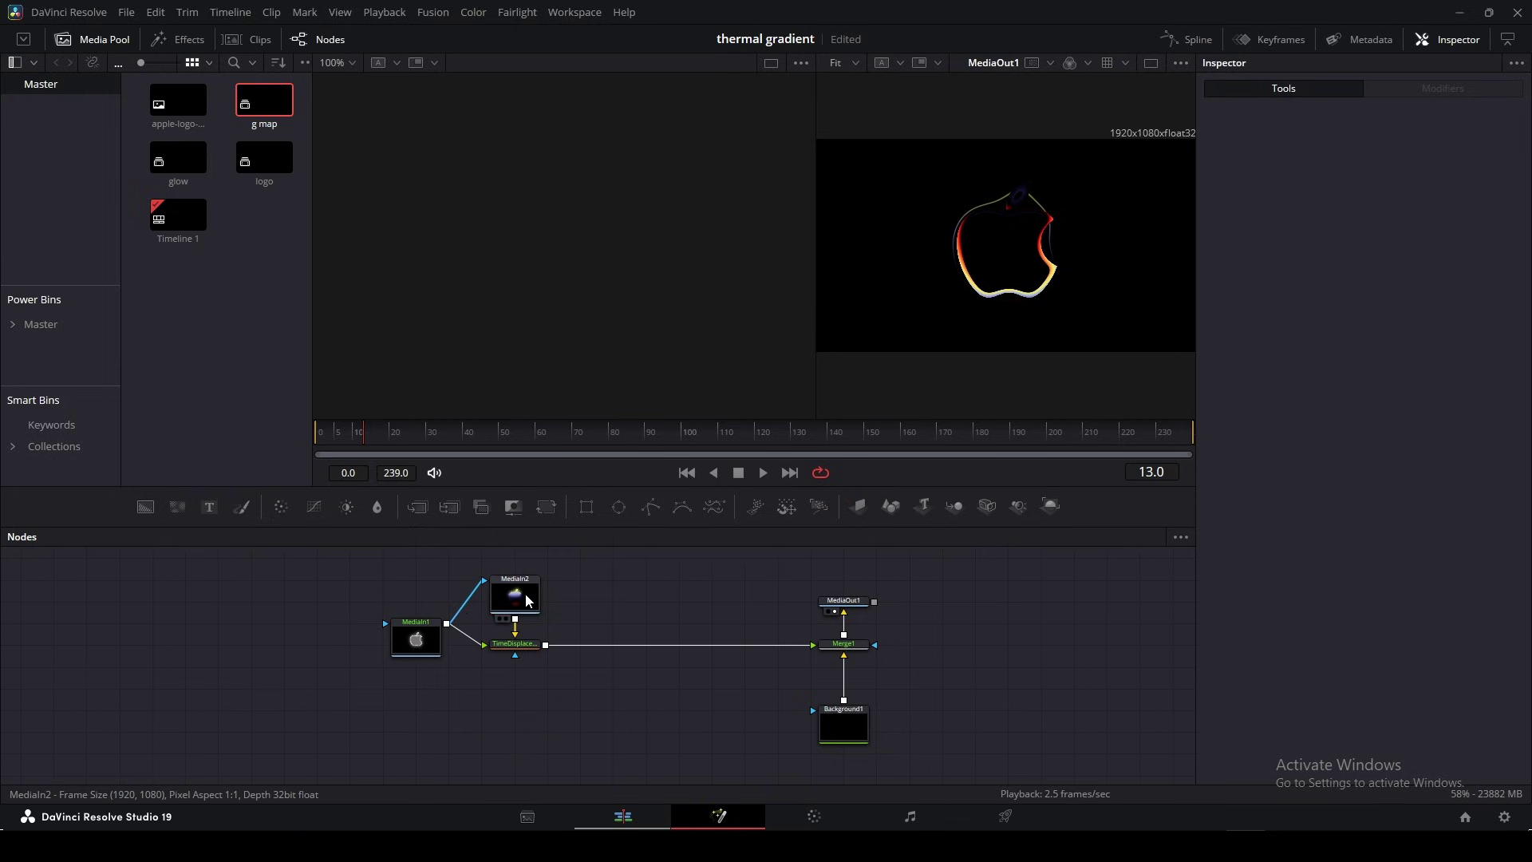
# Return to the Edit page and play Timeline 1 to review the animated logo
pyautogui.click(527, 601)
pyautogui.hotkey('shift', '4')
pyautogui.press('space')
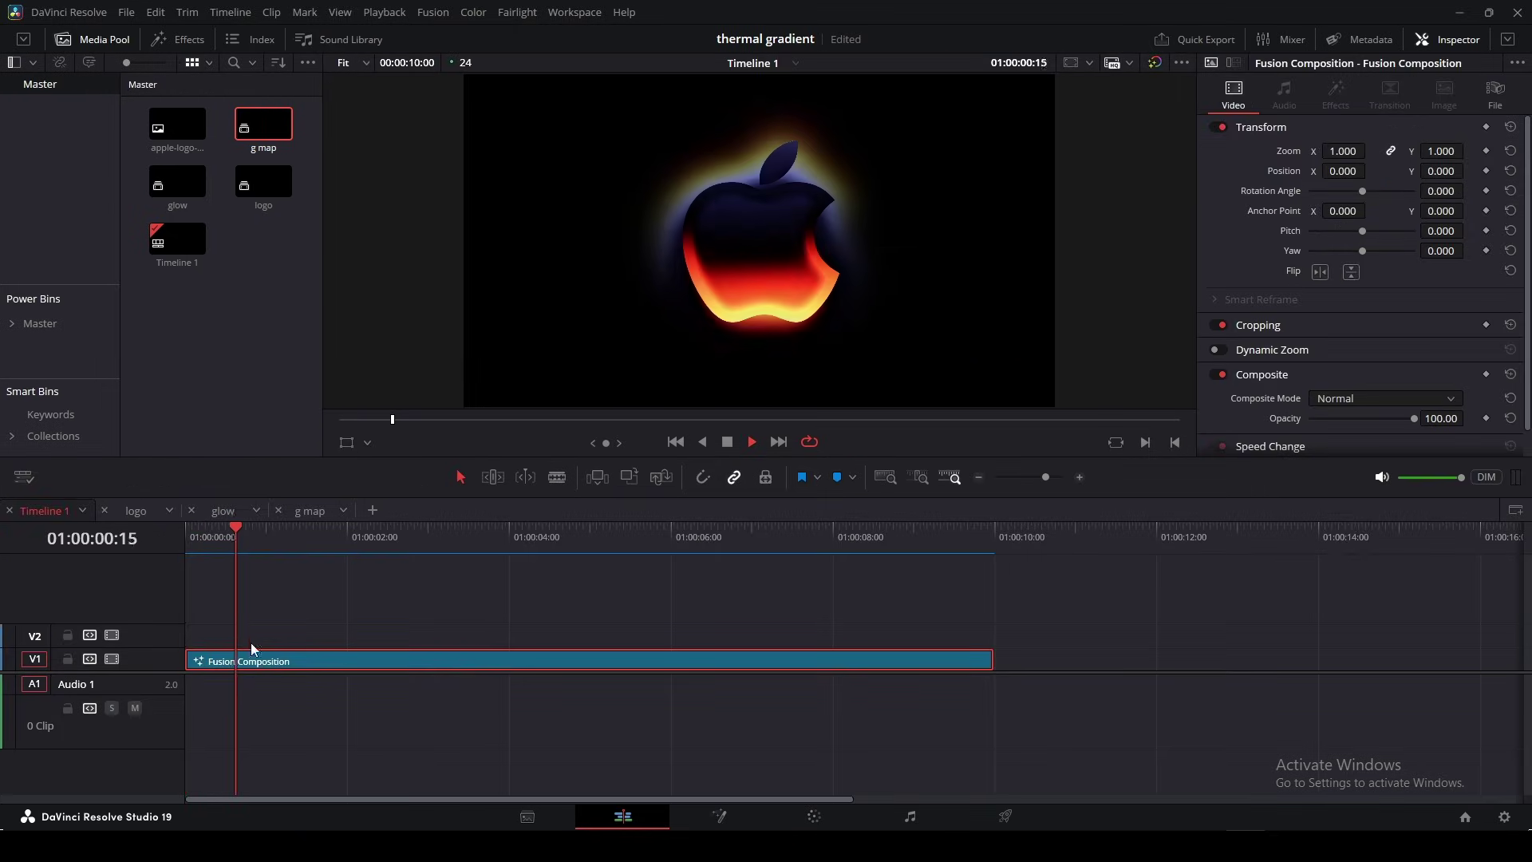
pyautogui.press('space')
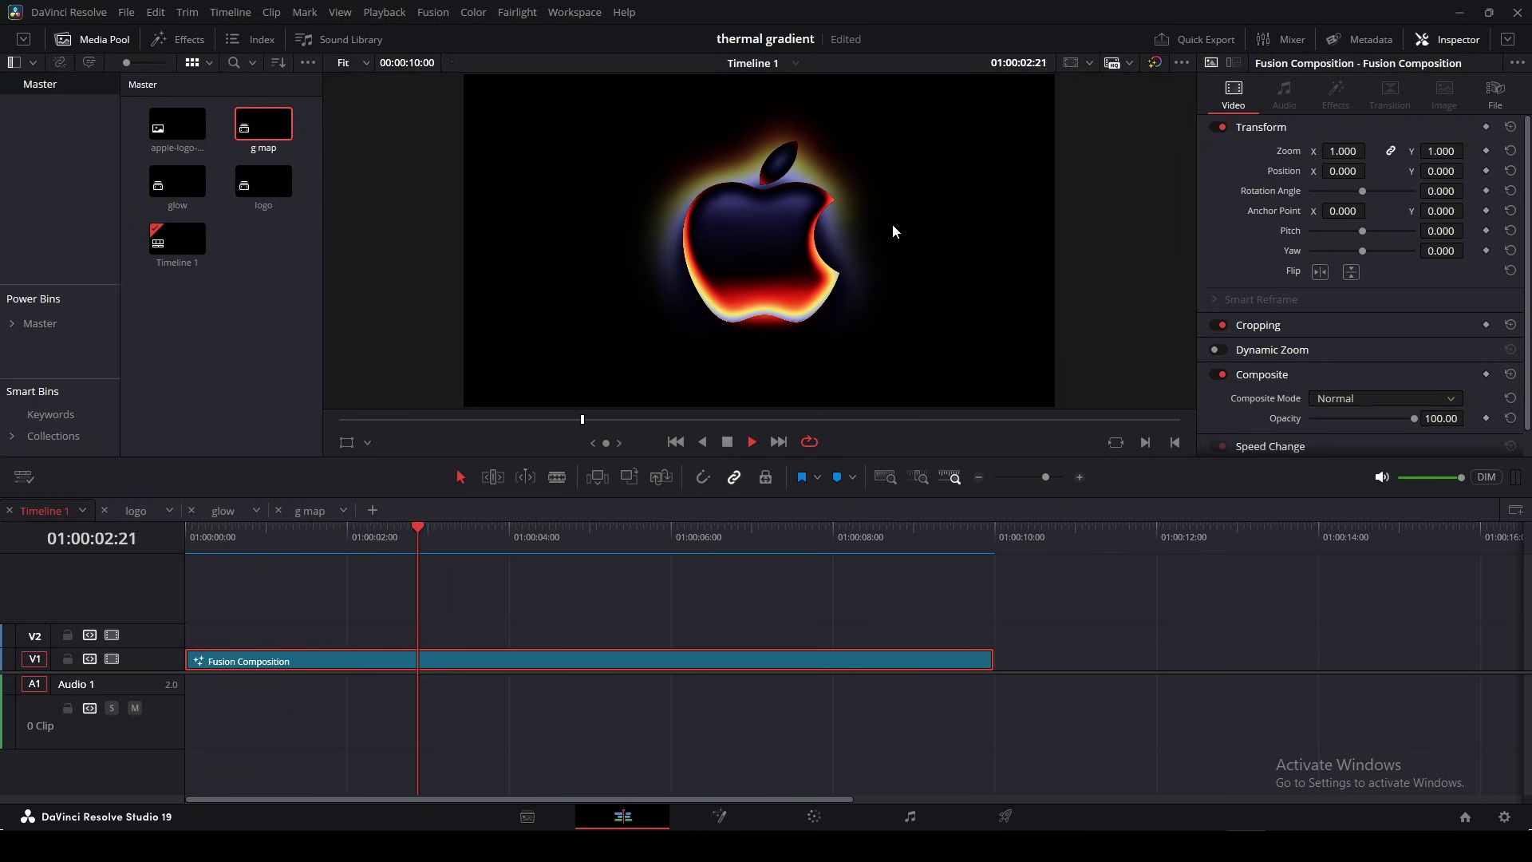
pyautogui.press('space')
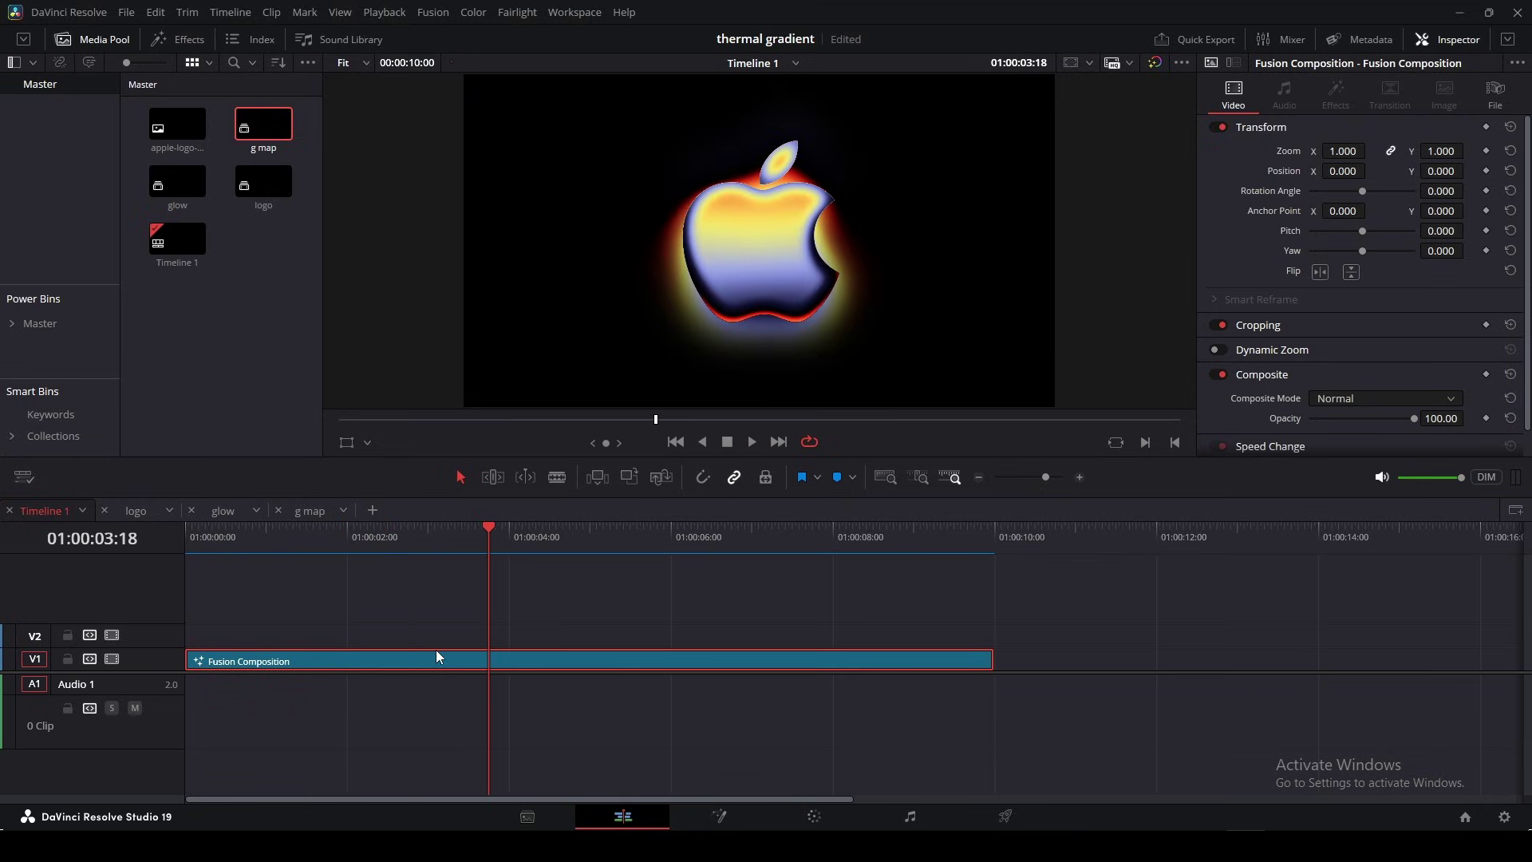
# Replace the Fusion Composition clip on V1 with a duplicate made on V2, and preview the timeline from its start
pyautogui.moveTo(436, 649); pyautogui.dragTo(442, 637)
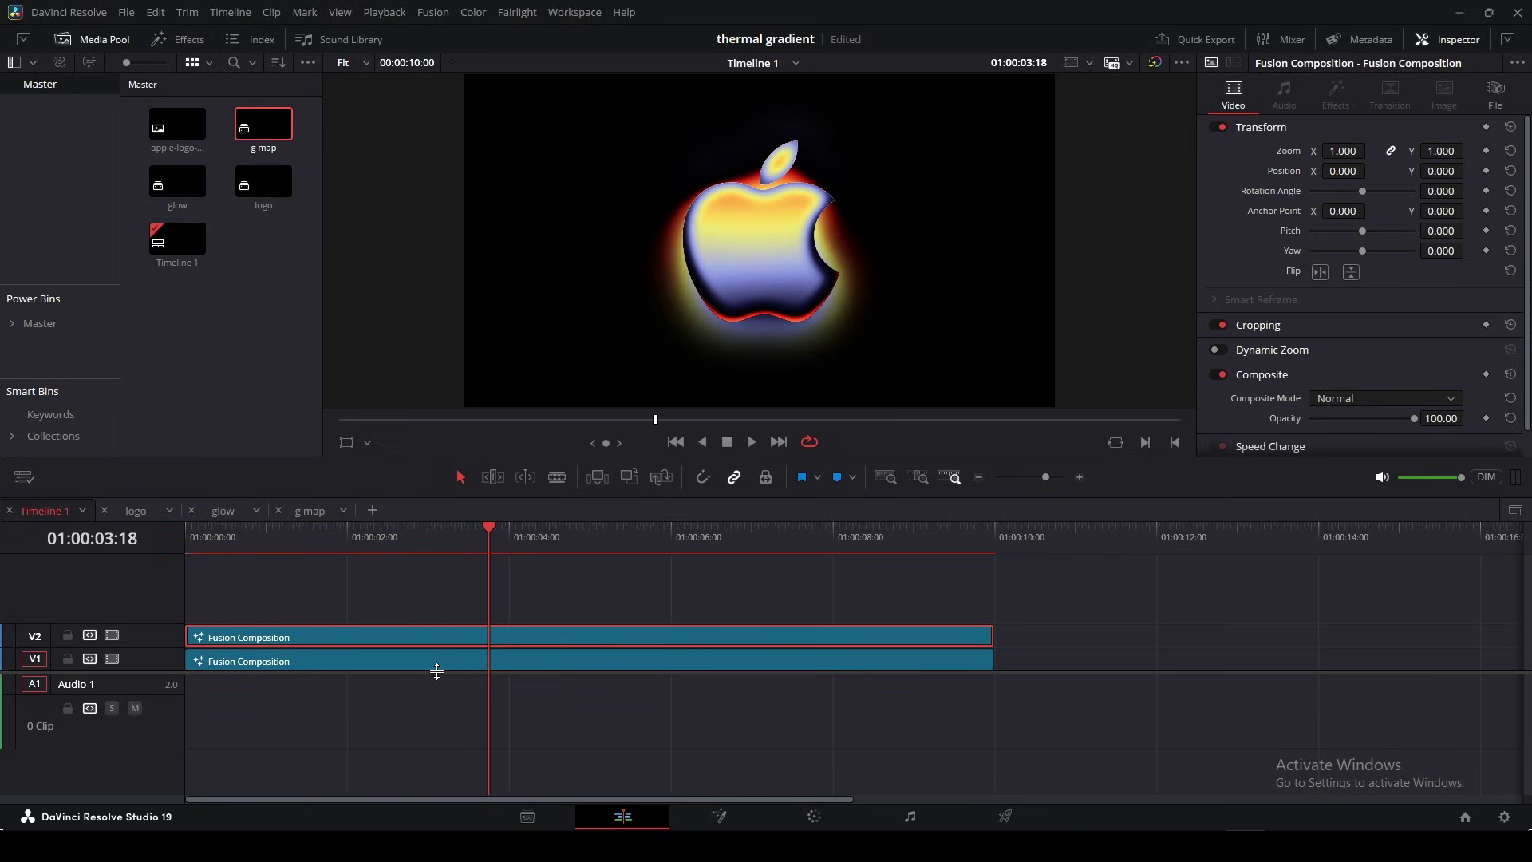
pyautogui.press('Delete')
pyautogui.hotkey('ctrl', 'z')
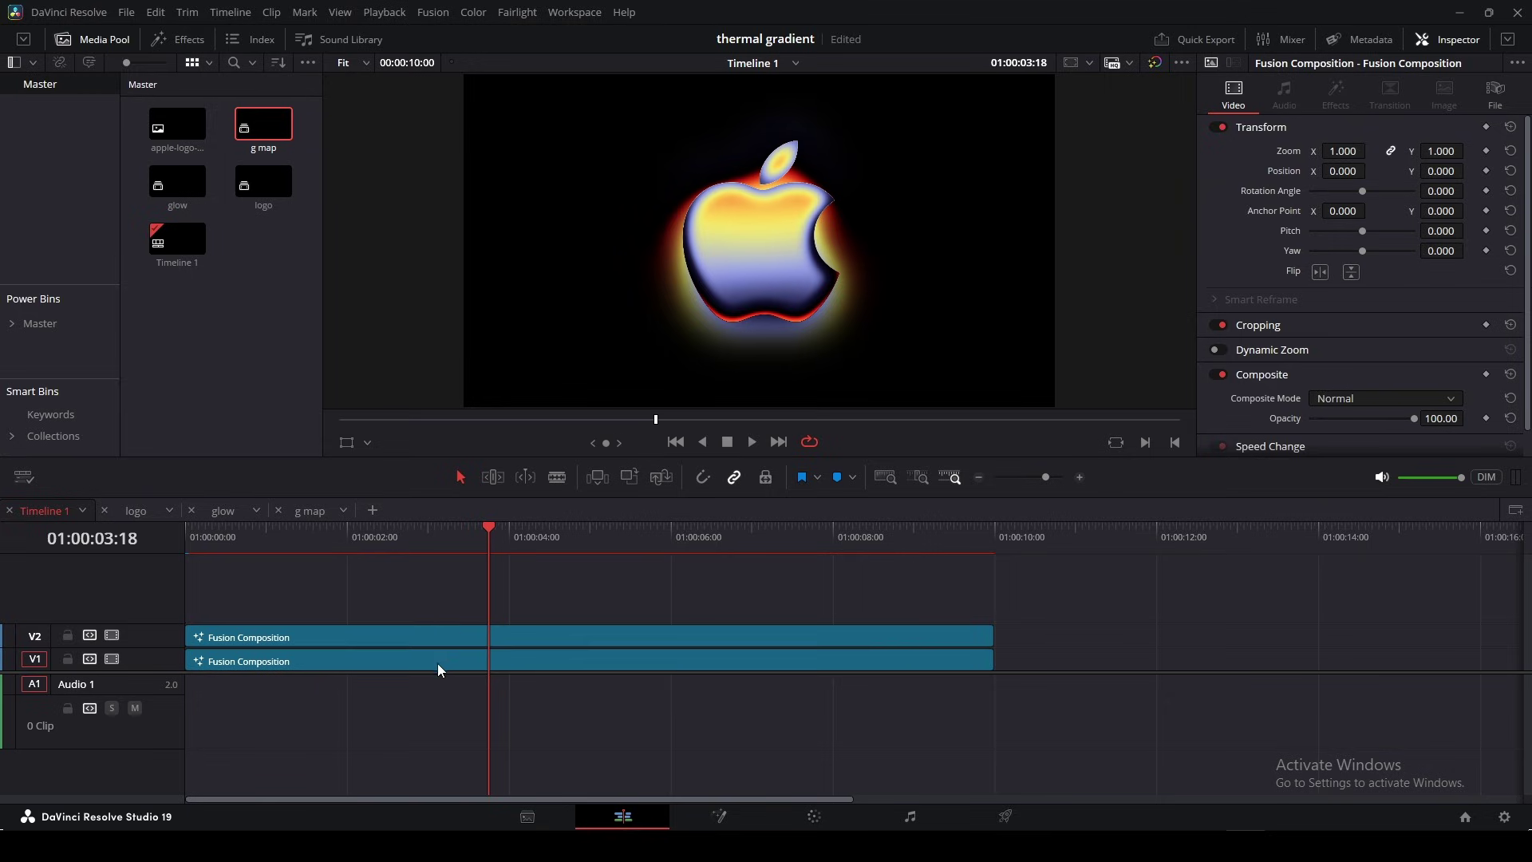
pyautogui.press('Delete')
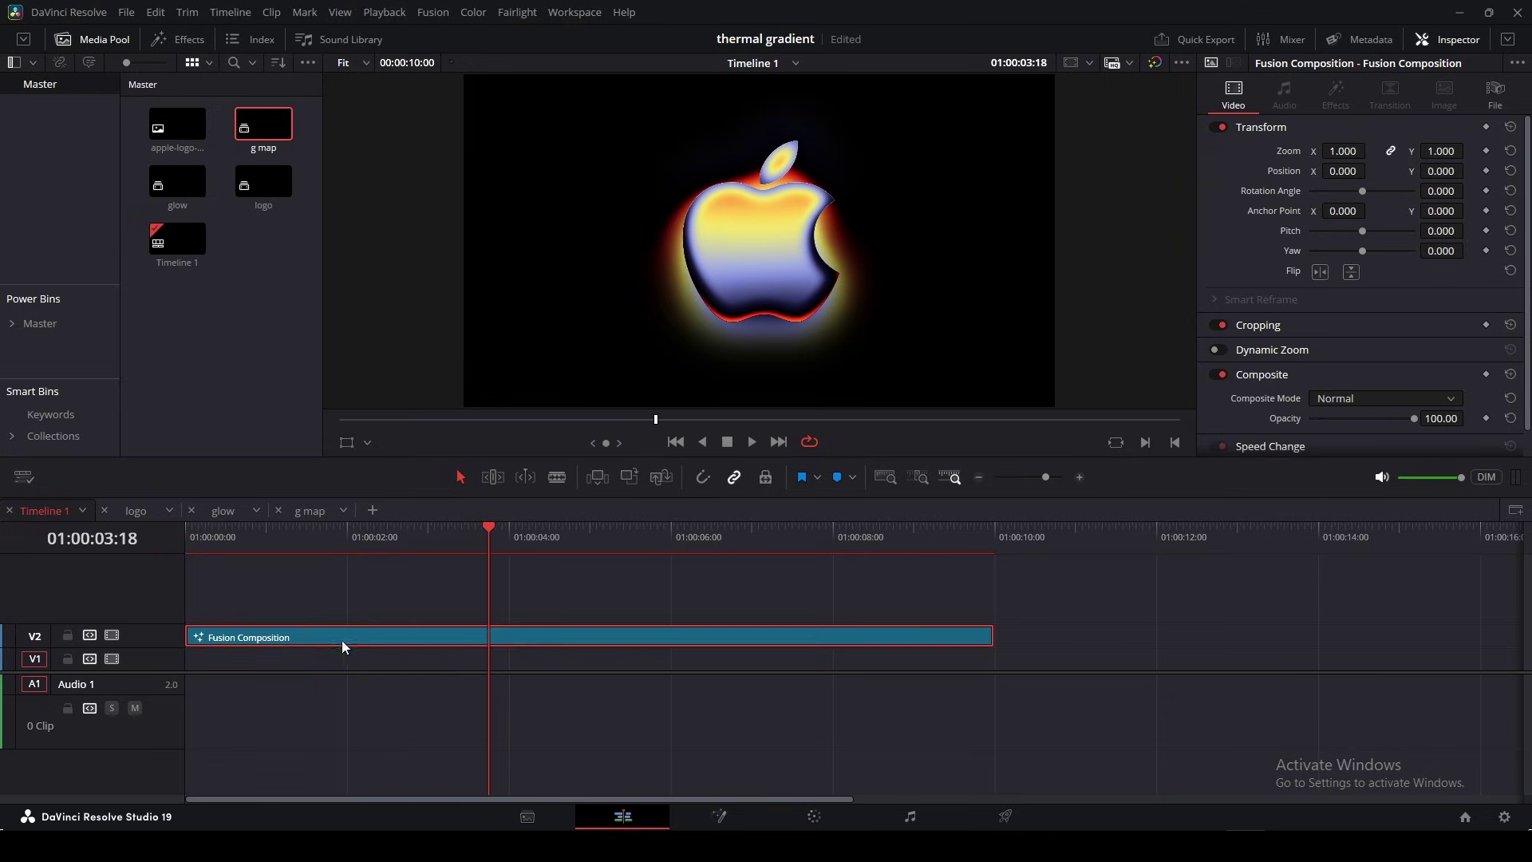
pyautogui.moveTo(342, 640); pyautogui.dragTo(343, 662)
pyautogui.press('Home')
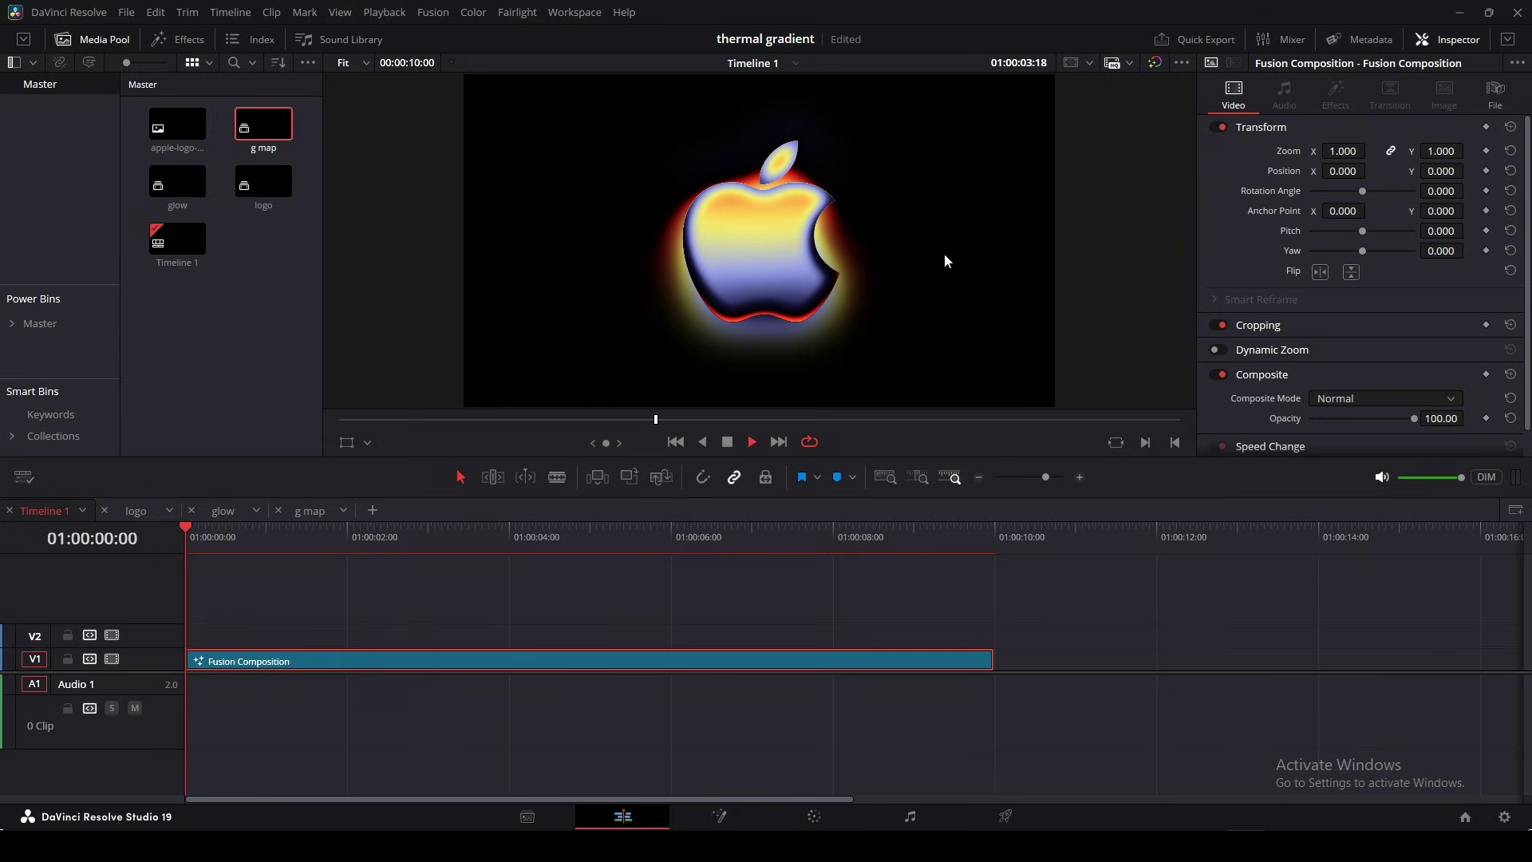
pyautogui.moveTo(544, 551); pyautogui.dragTo(336, 547)
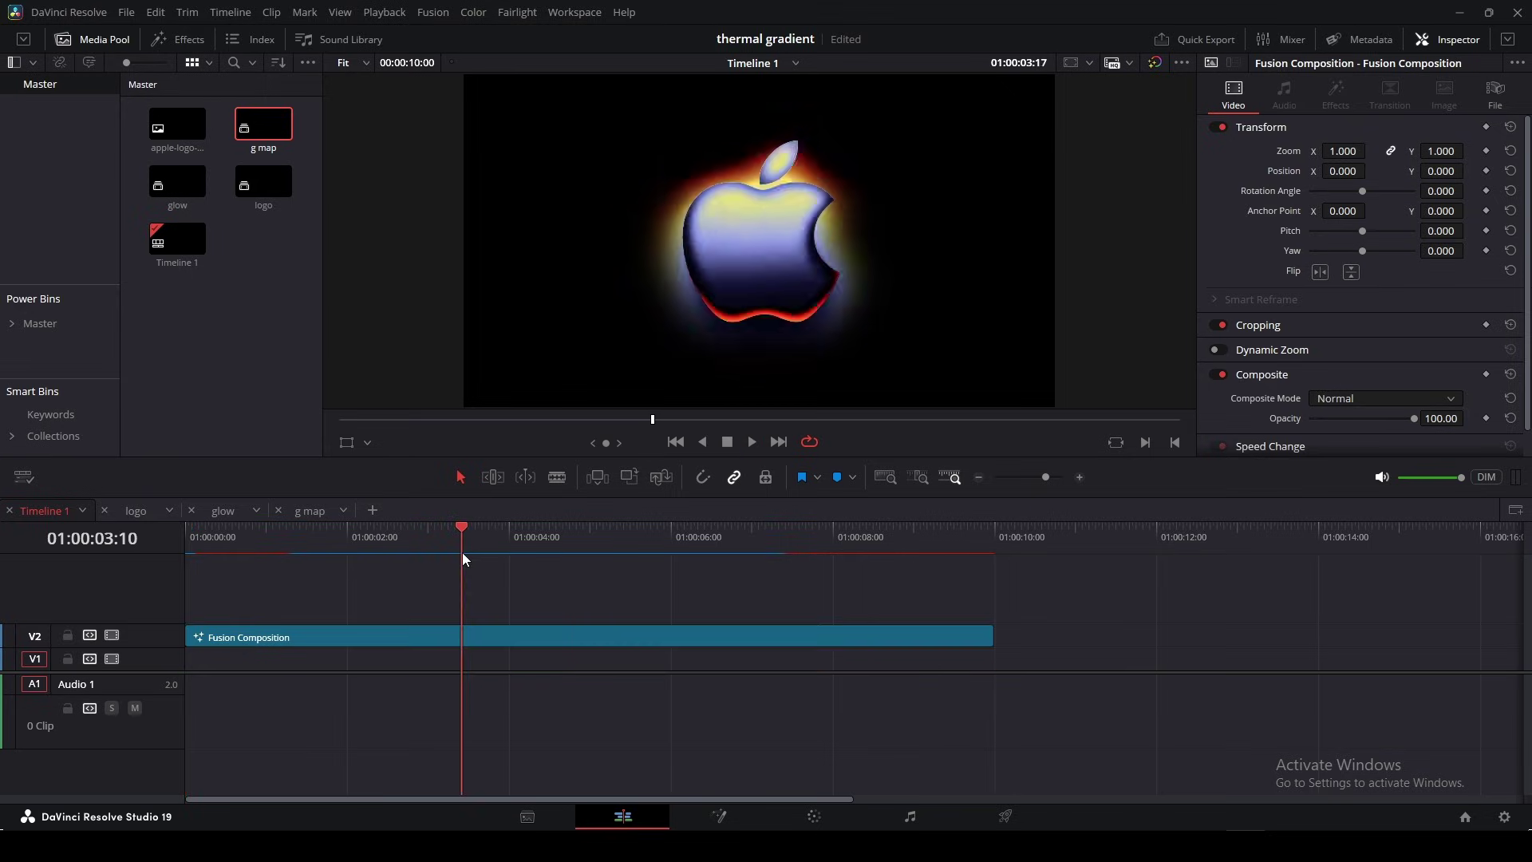
# Preview Timeline 1, then bypass the Transform2 node in the g map timeline's Fusion composition and play the gradient
pyautogui.press('space')
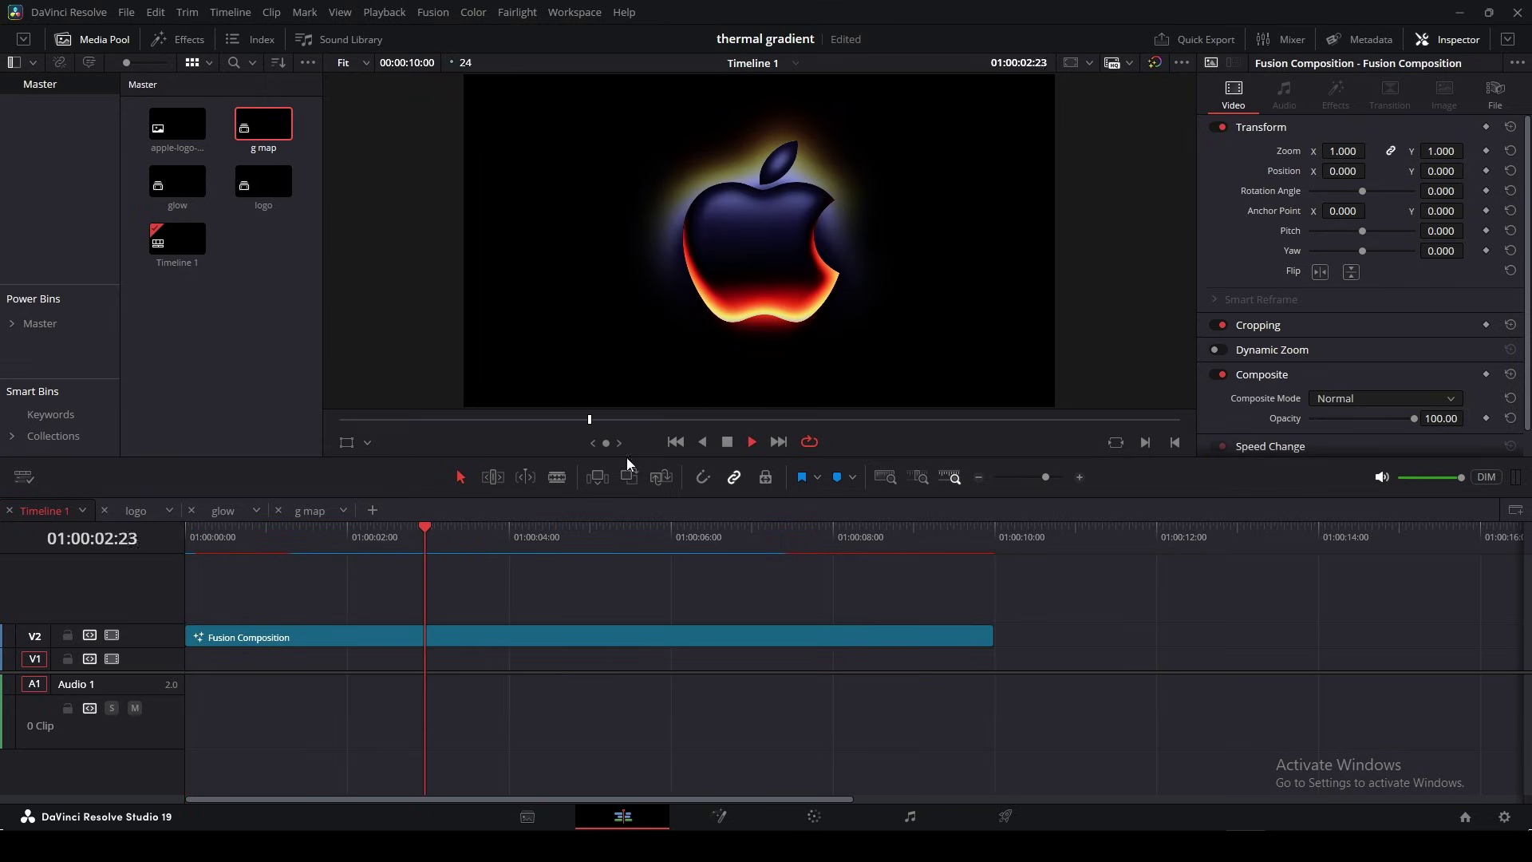
pyautogui.moveTo(443, 543); pyautogui.dragTo(400, 552)
pyautogui.click(313, 518)
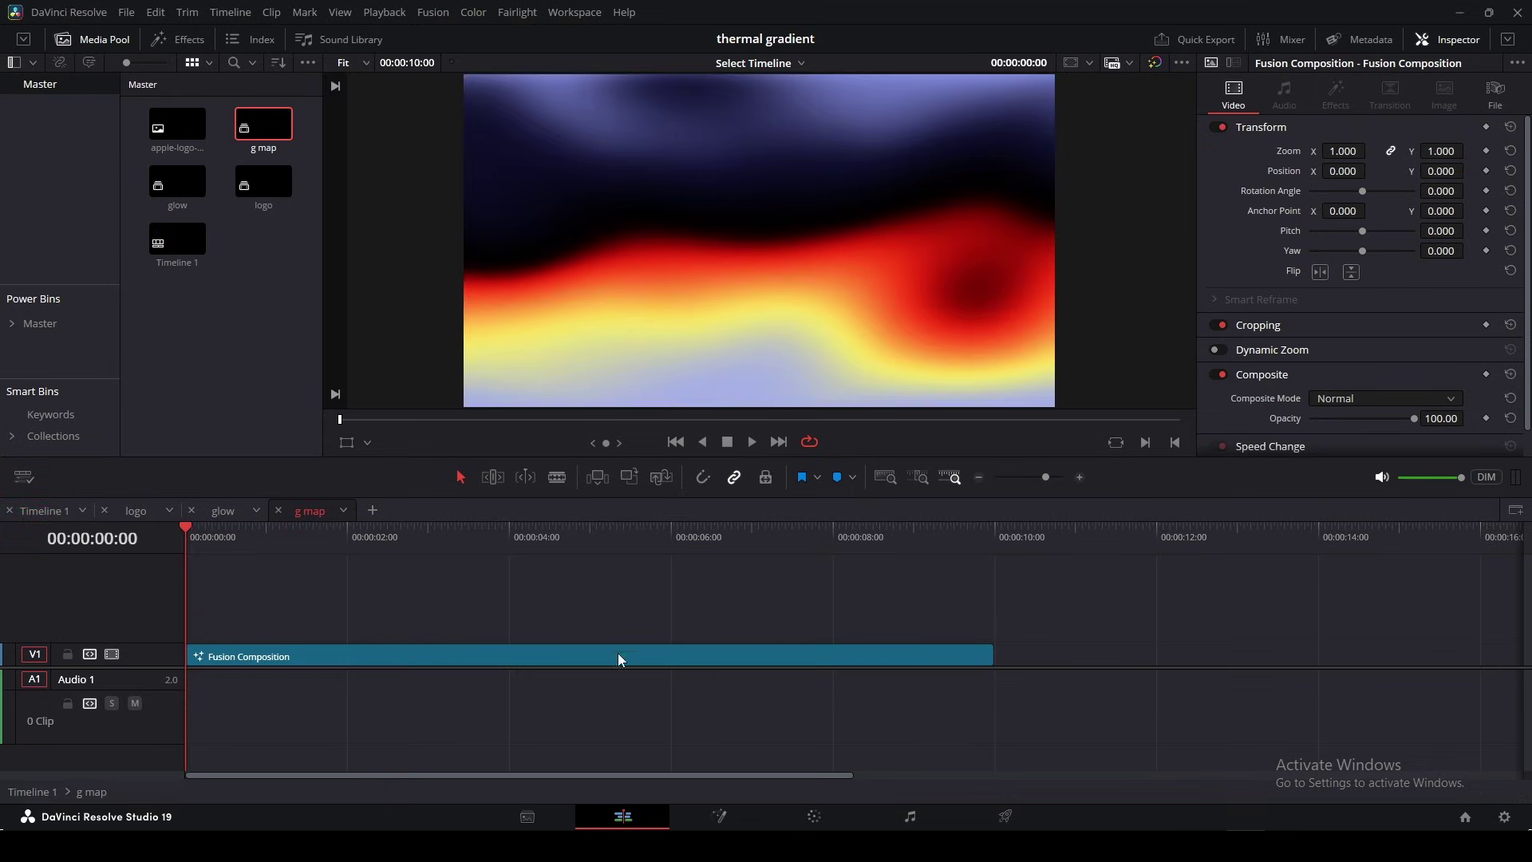
pyautogui.hotkey('shift', '5')
pyautogui.click(1220, 117)
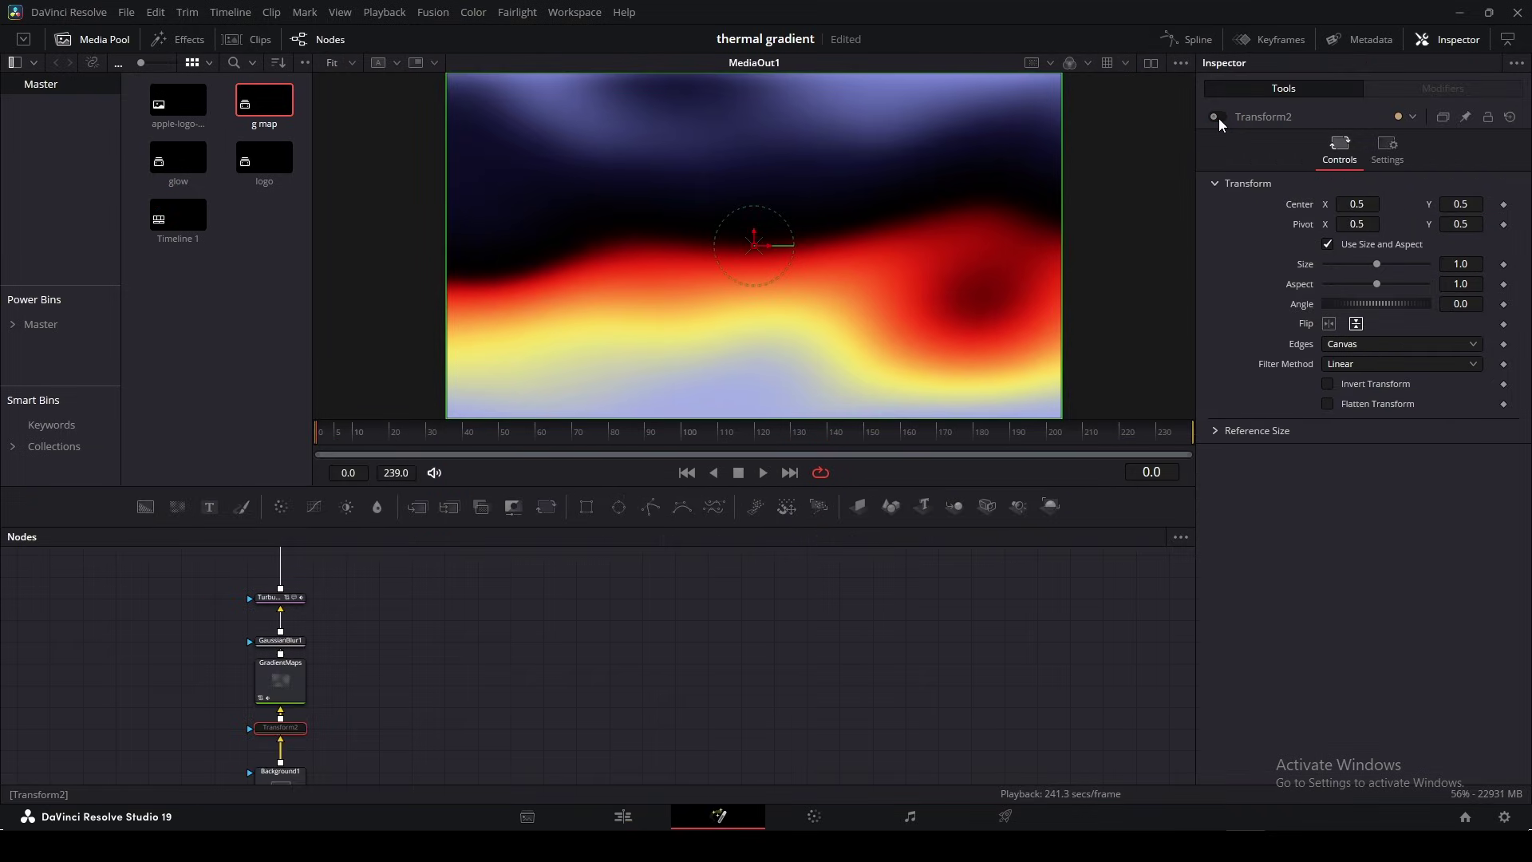
pyautogui.press('space')
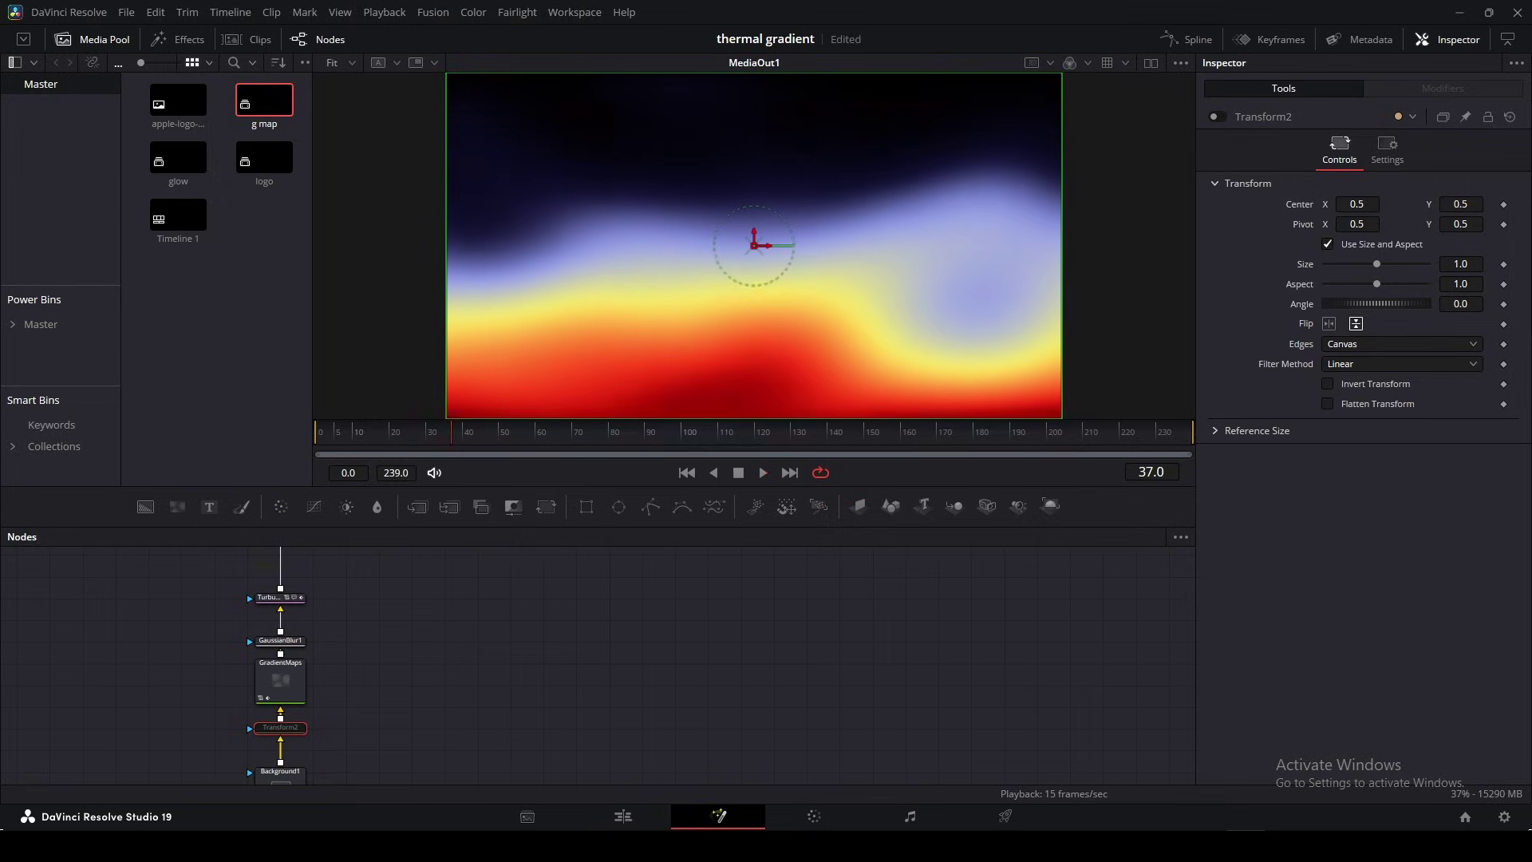
# Return to Timeline 1 on the Edit page, move the Fusion Composition clip from V2 down to V1, and preview it
pyautogui.hotkey('shift', '4')
pyautogui.moveTo(359, 636); pyautogui.dragTo(335, 656)
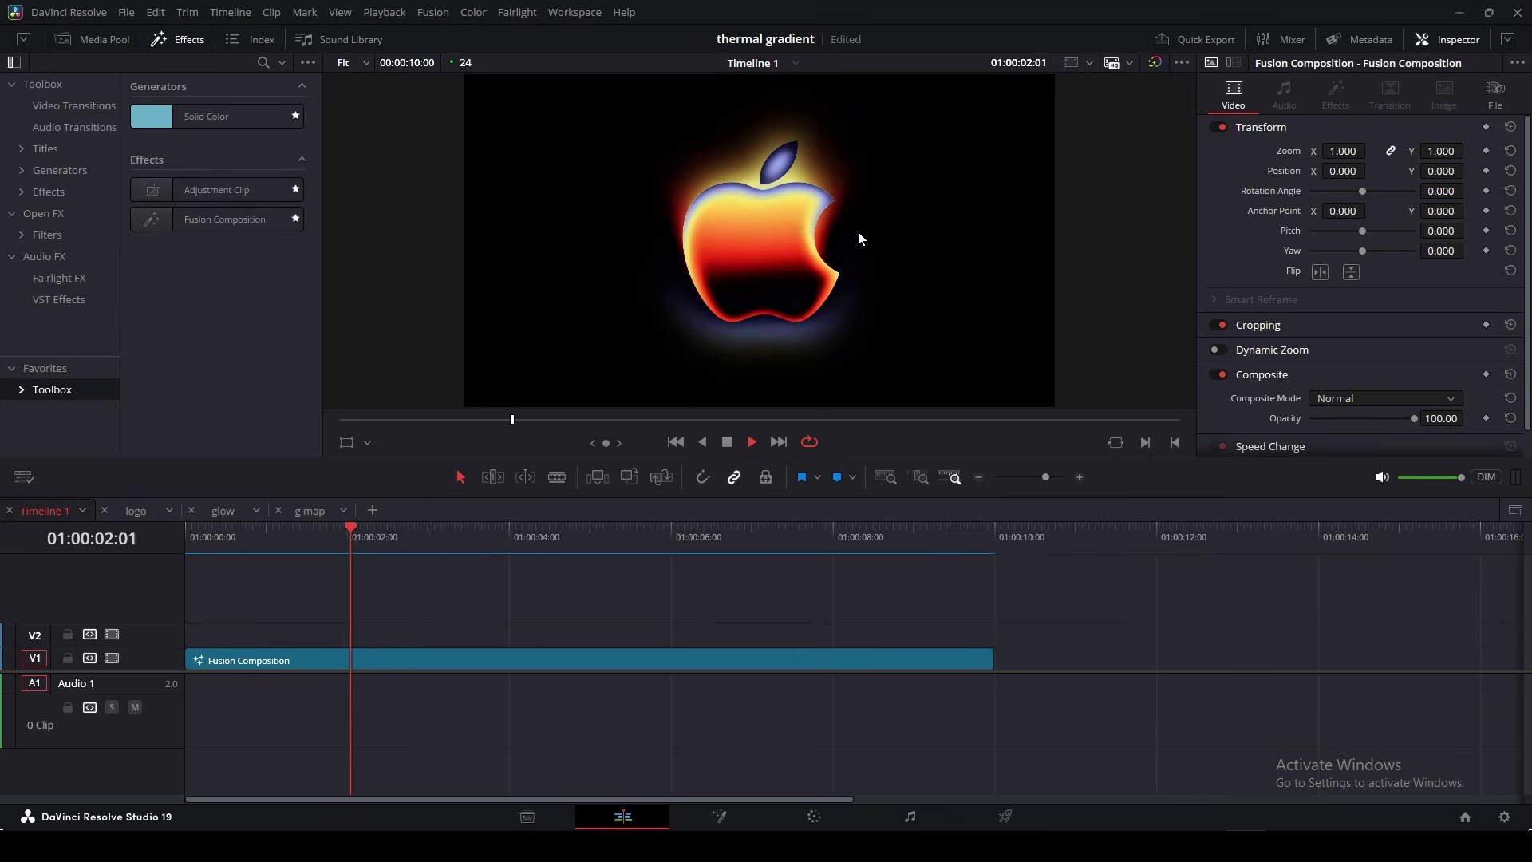
pyautogui.press('space')
# Add an Adjustment Clip on V2 above the Fusion Composition and extend it to the same length
pyautogui.moveTo(191, 207); pyautogui.dragTo(205, 643)
pyautogui.click(545, 635)
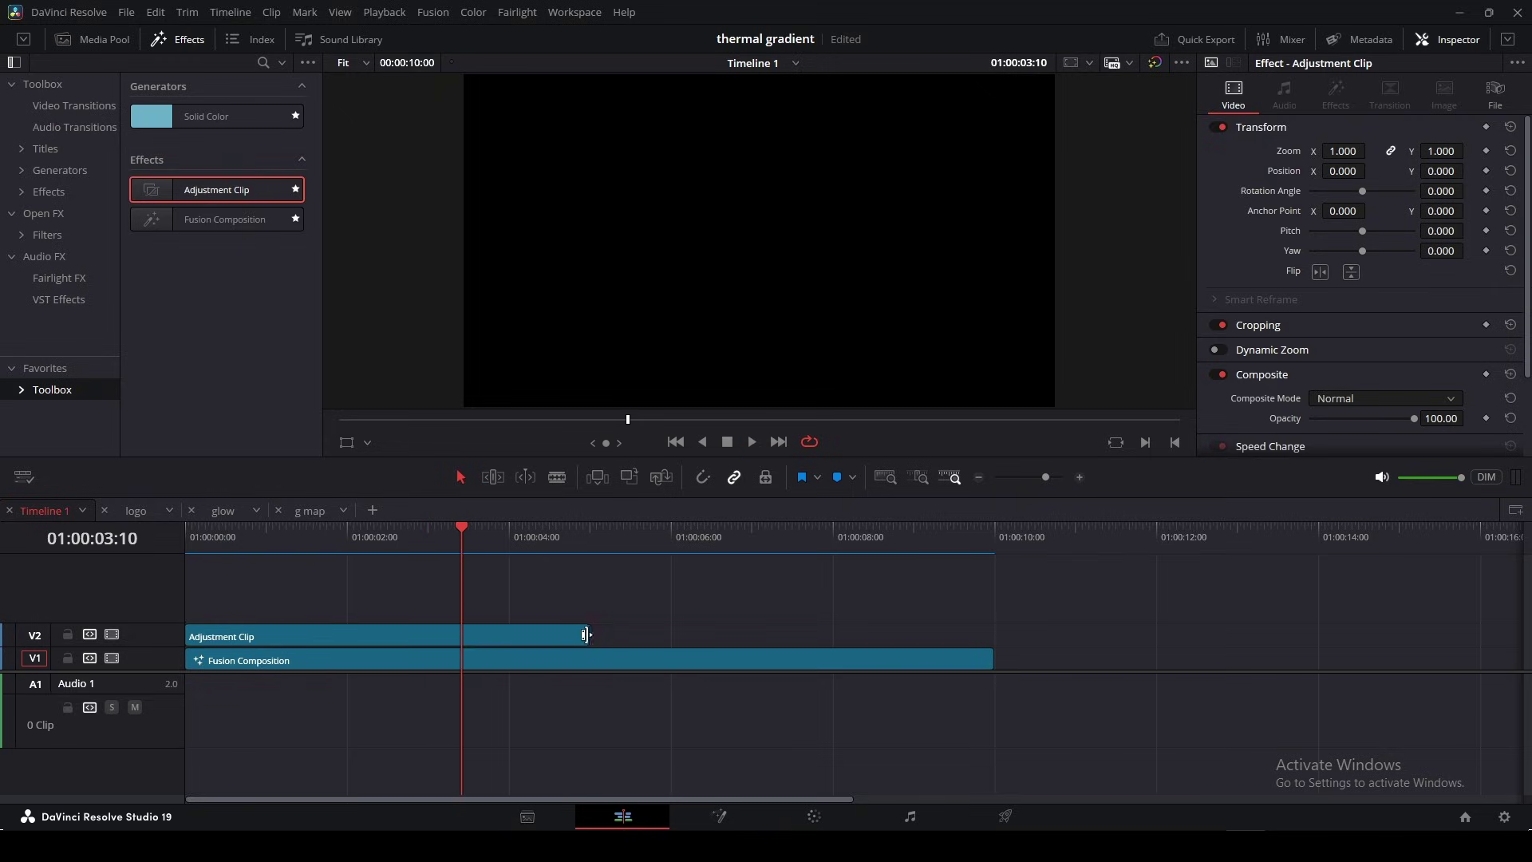
pyautogui.moveTo(587, 636); pyautogui.dragTo(986, 636)
# Open the adjustment clip in Fusion and add a DreamGlow2 node after MediaIn1
pyautogui.hotkey('shift', '5')
pyautogui.hotkey('shift', 'space')
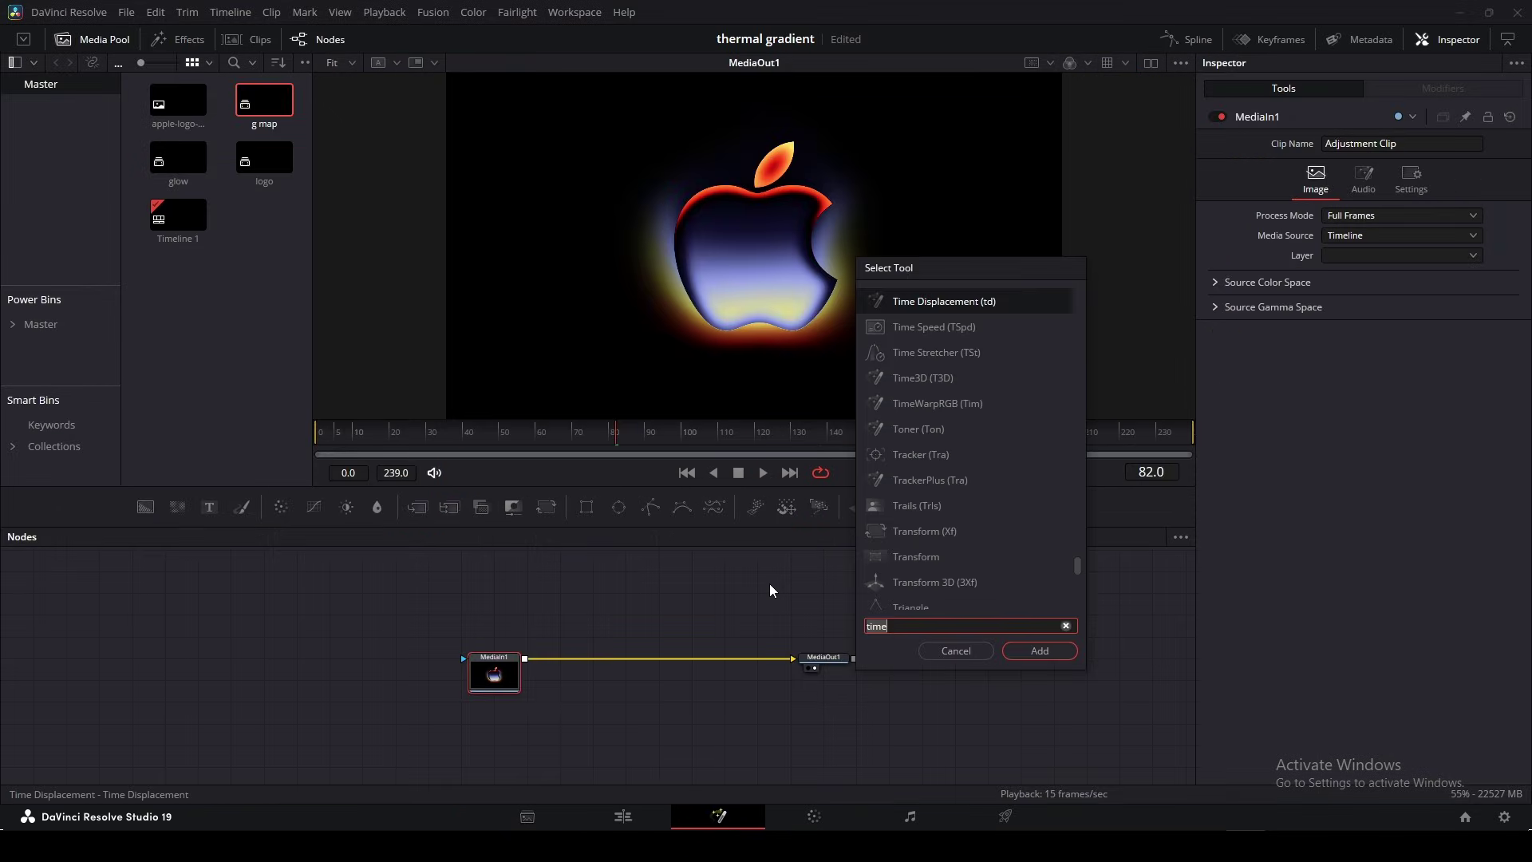
pyautogui.write('glow')
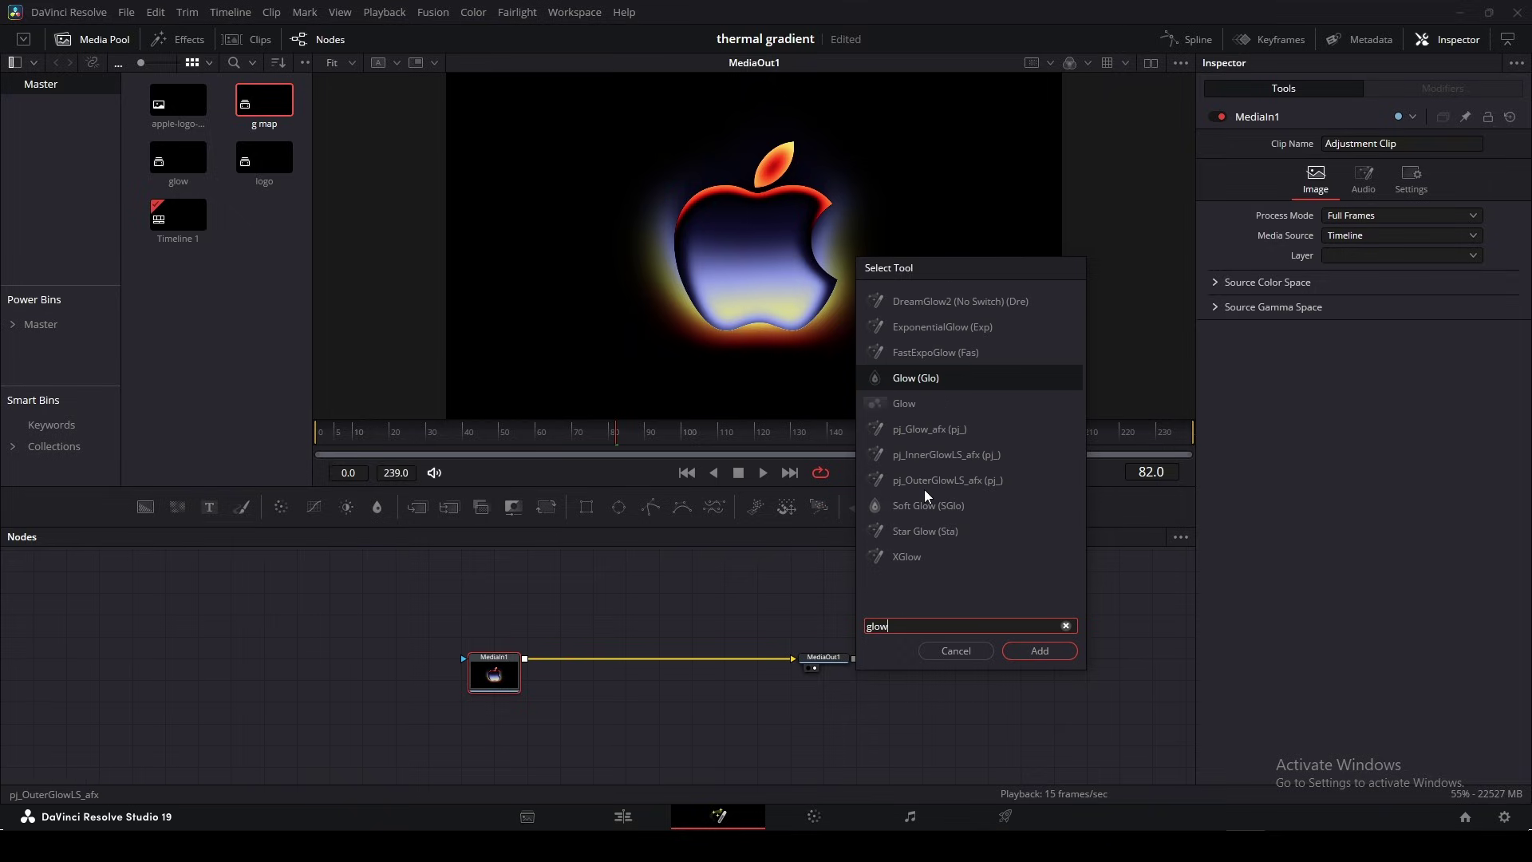
pyautogui.click(949, 303)
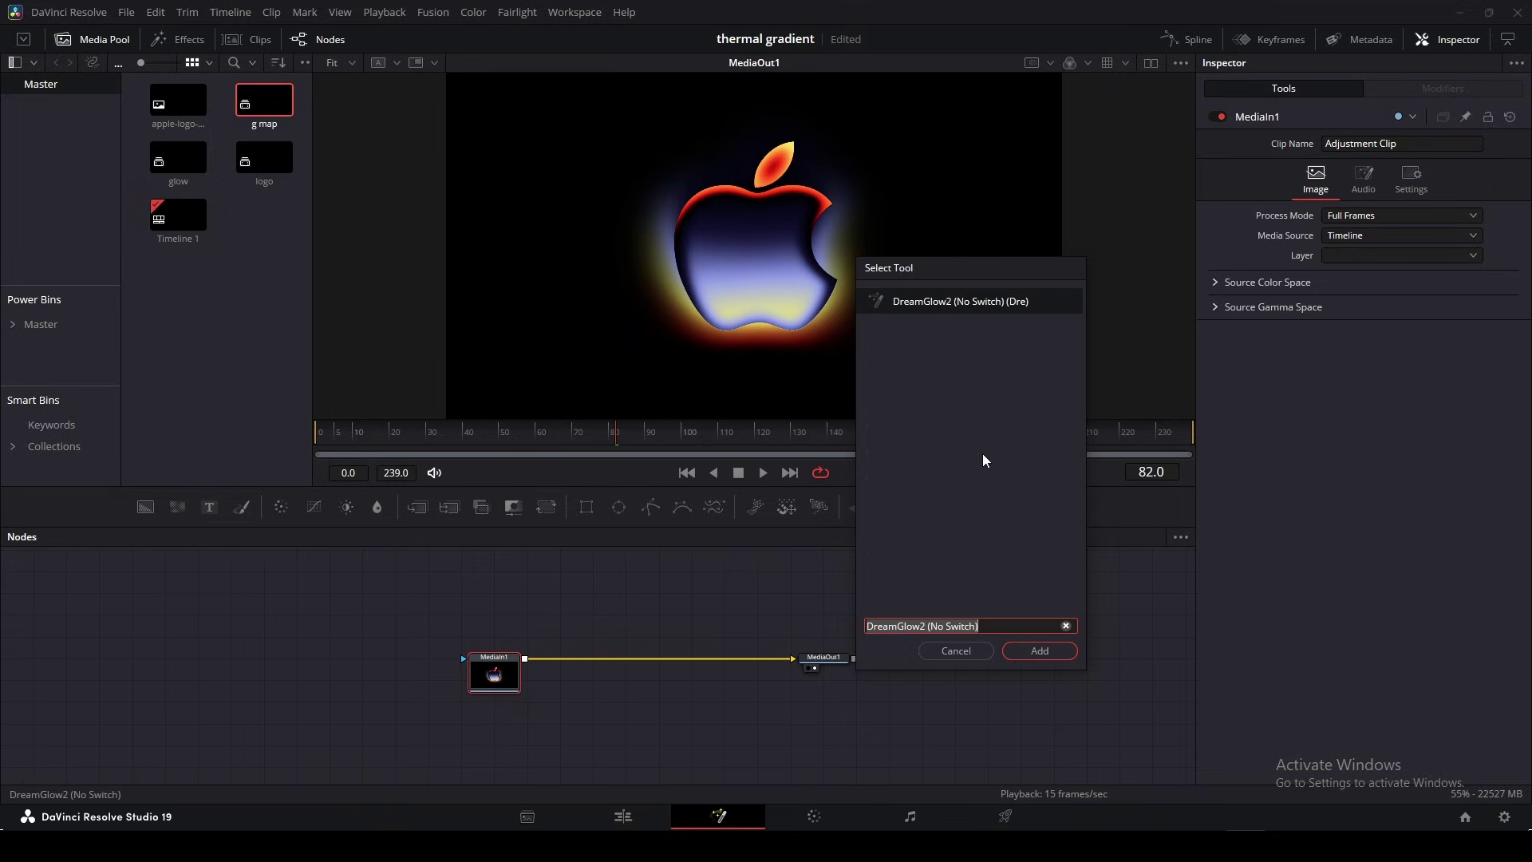
pyautogui.click(1029, 651)
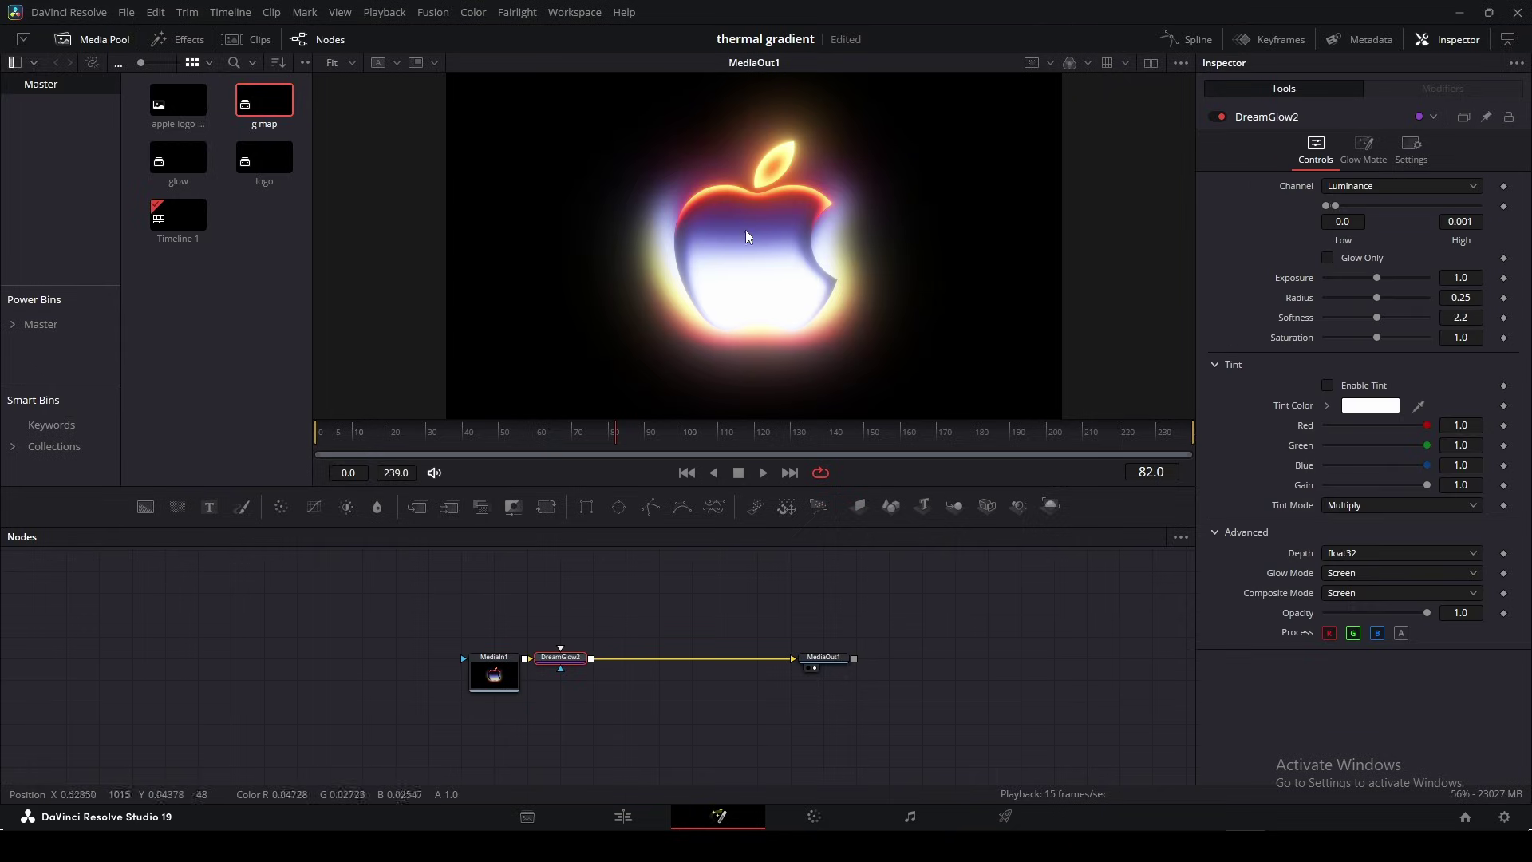
# Set up dual viewers and branch DreamGlow2 off MediaIn1 to compare its output with MediaOut1
pyautogui.click(1152, 63)
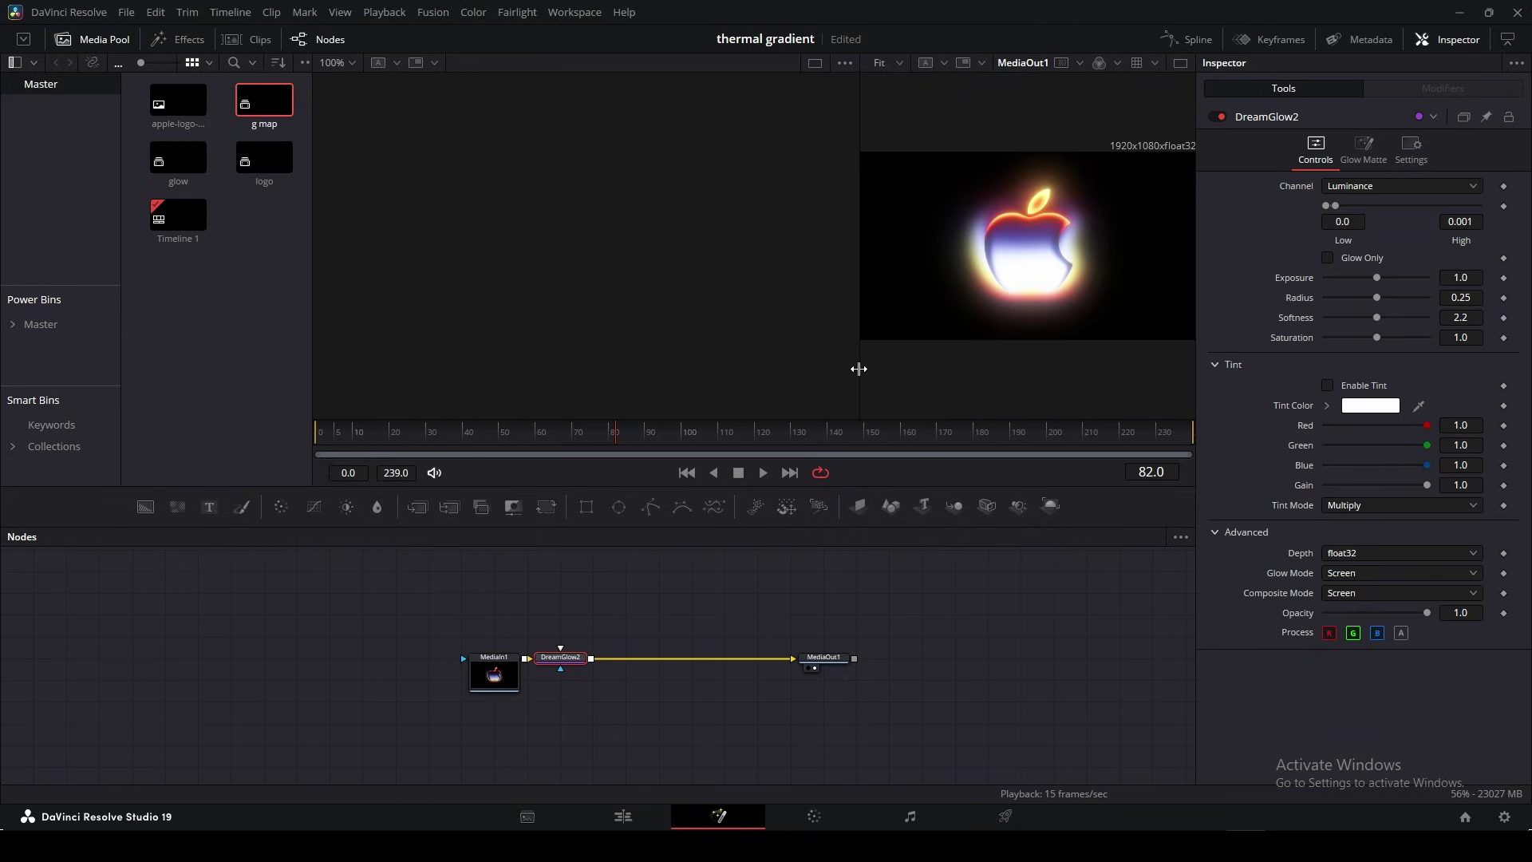
pyautogui.moveTo(858, 369); pyautogui.dragTo(715, 375)
pyautogui.moveTo(570, 658); pyautogui.dragTo(846, 665)
pyautogui.moveTo(524, 659); pyautogui.dragTo(593, 615)
pyautogui.press('1')
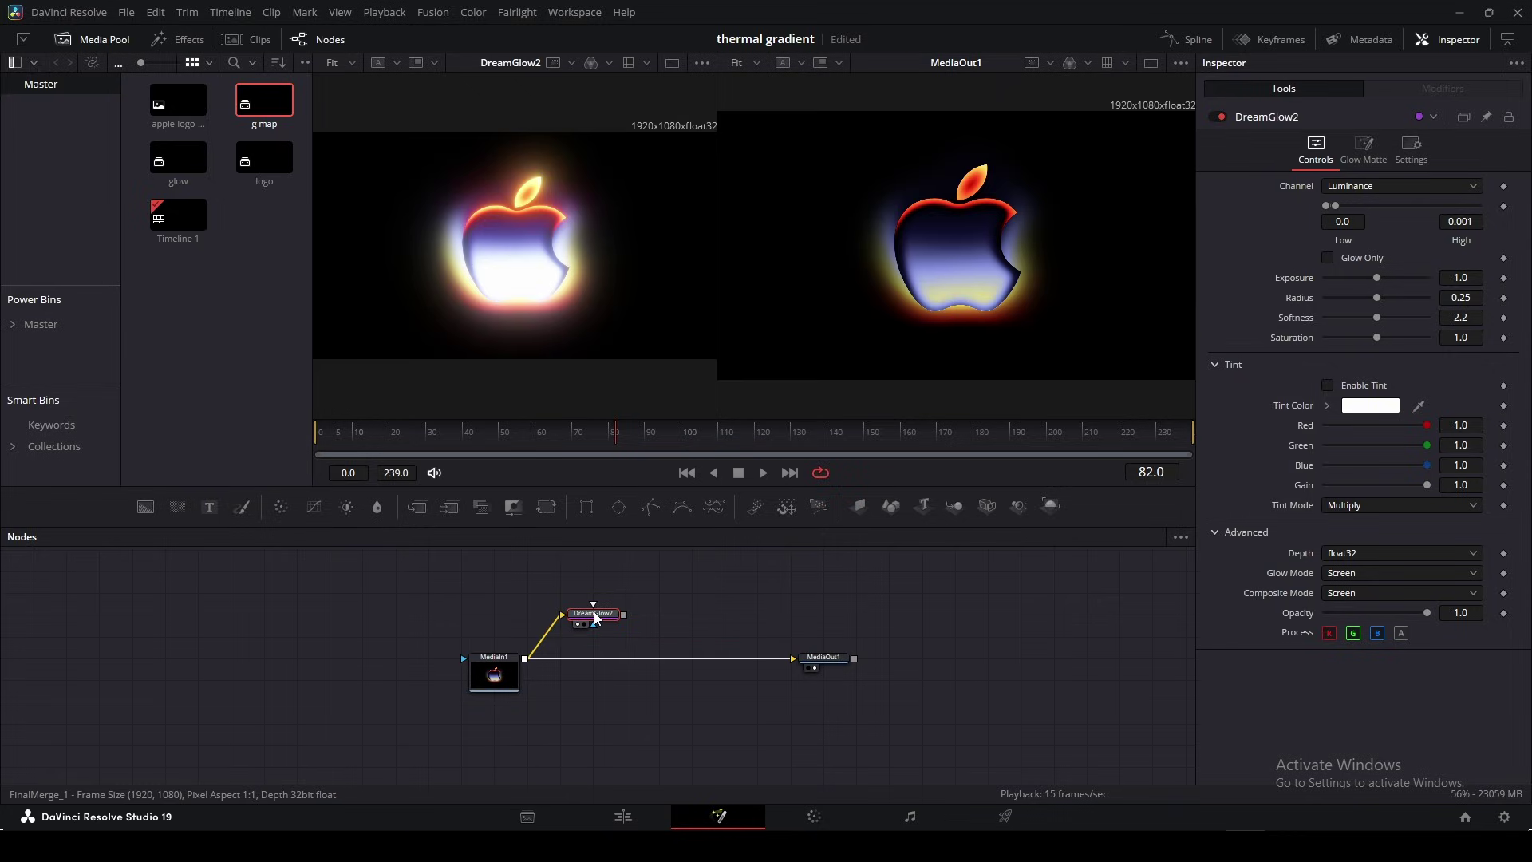
# Set DreamGlow2's thresholds to 0.006 and 1.0, exposure to 0.3 and radius to 0.246, checking the result with Glow Only
pyautogui.moveTo(1348, 208); pyautogui.dragTo(1510, 222)
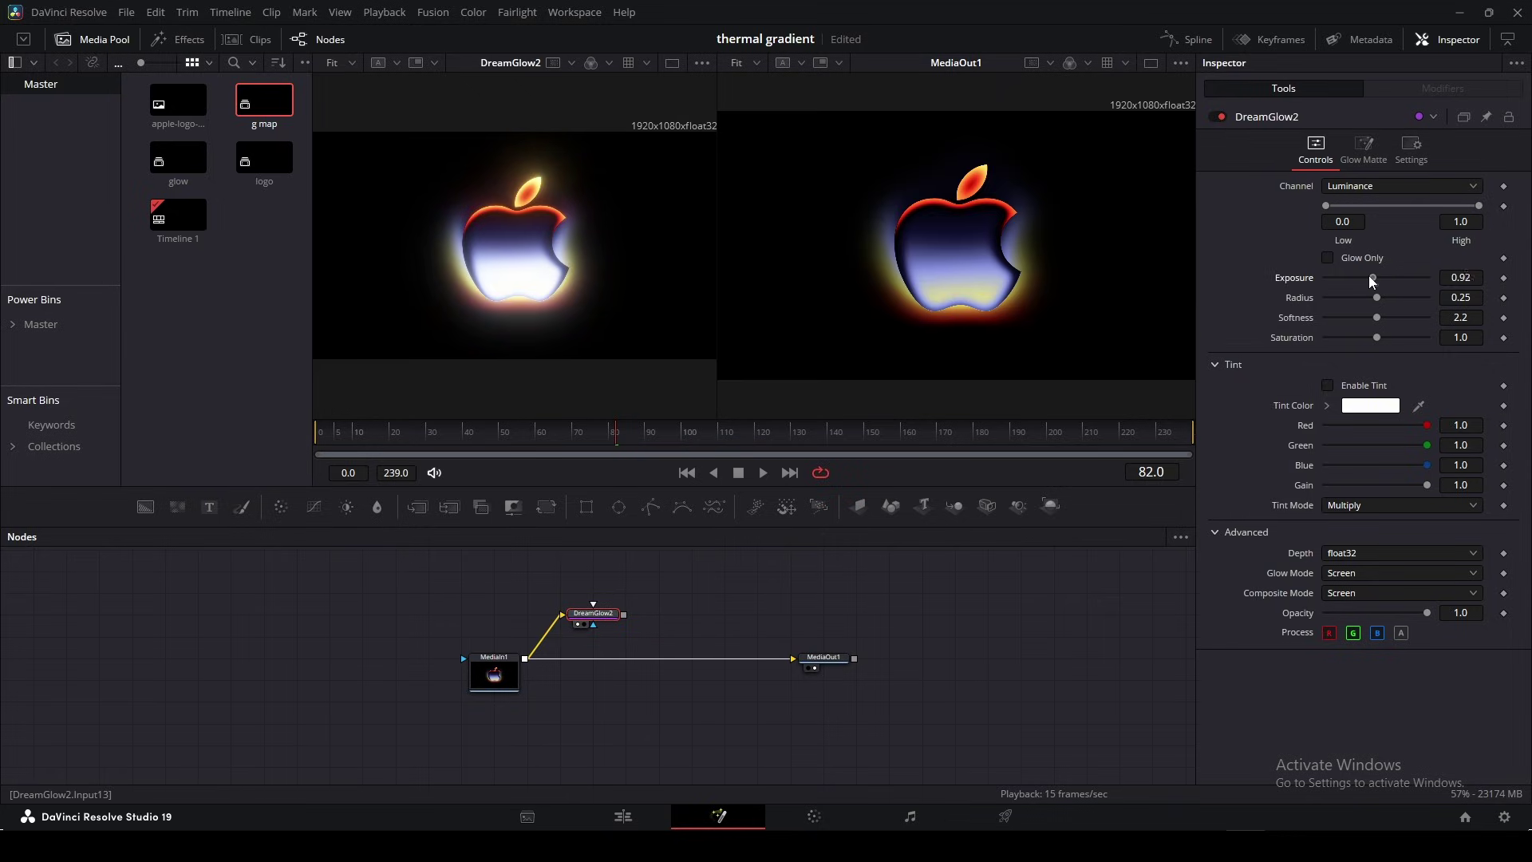
pyautogui.moveTo(1368, 275); pyautogui.dragTo(1341, 278)
pyautogui.click(1389, 258)
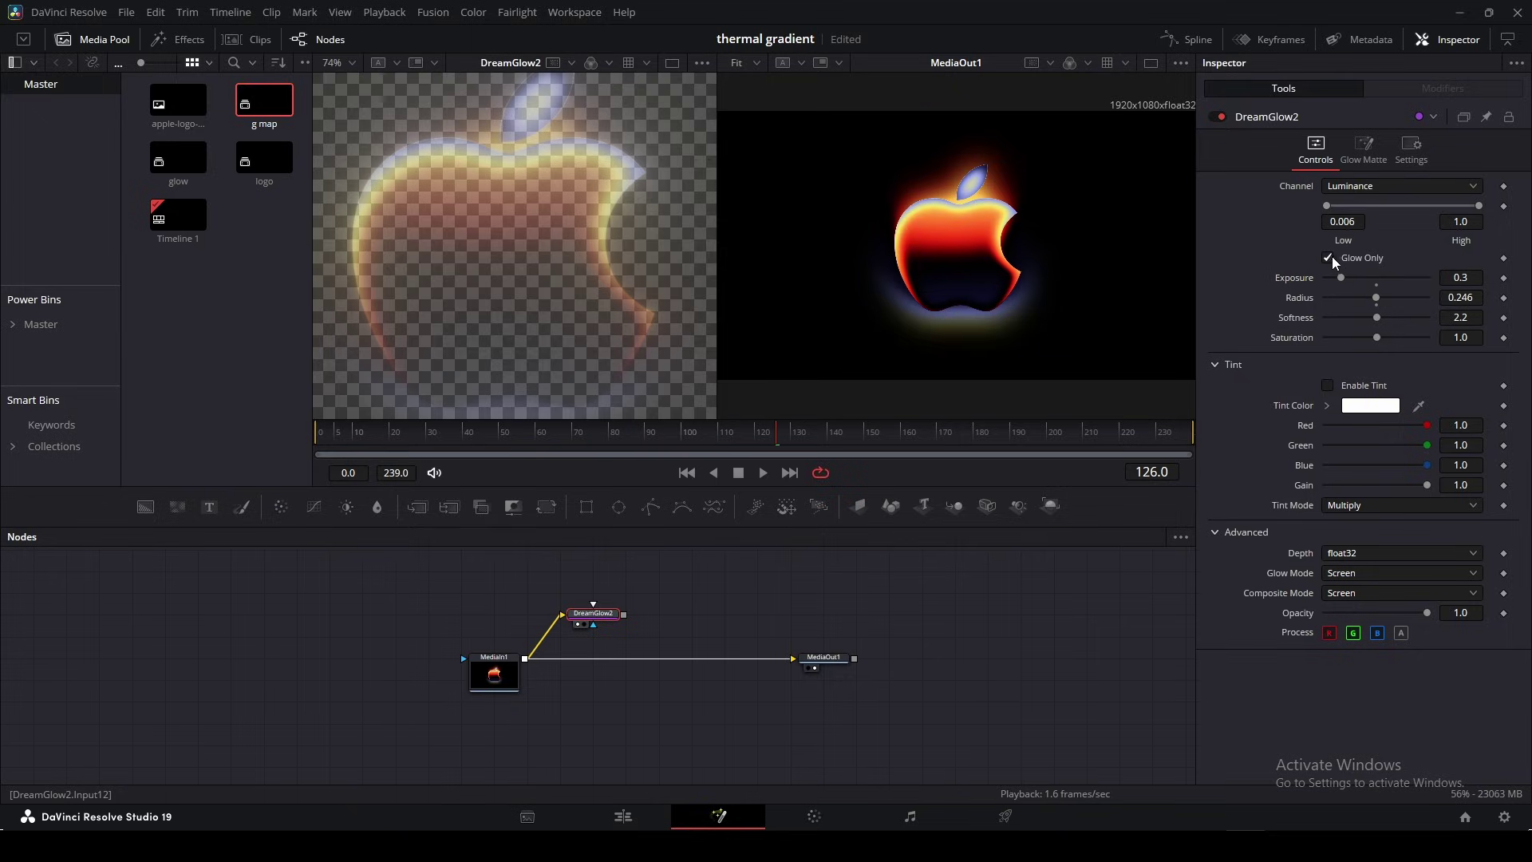
pyautogui.scroll(-2, 534, 238)
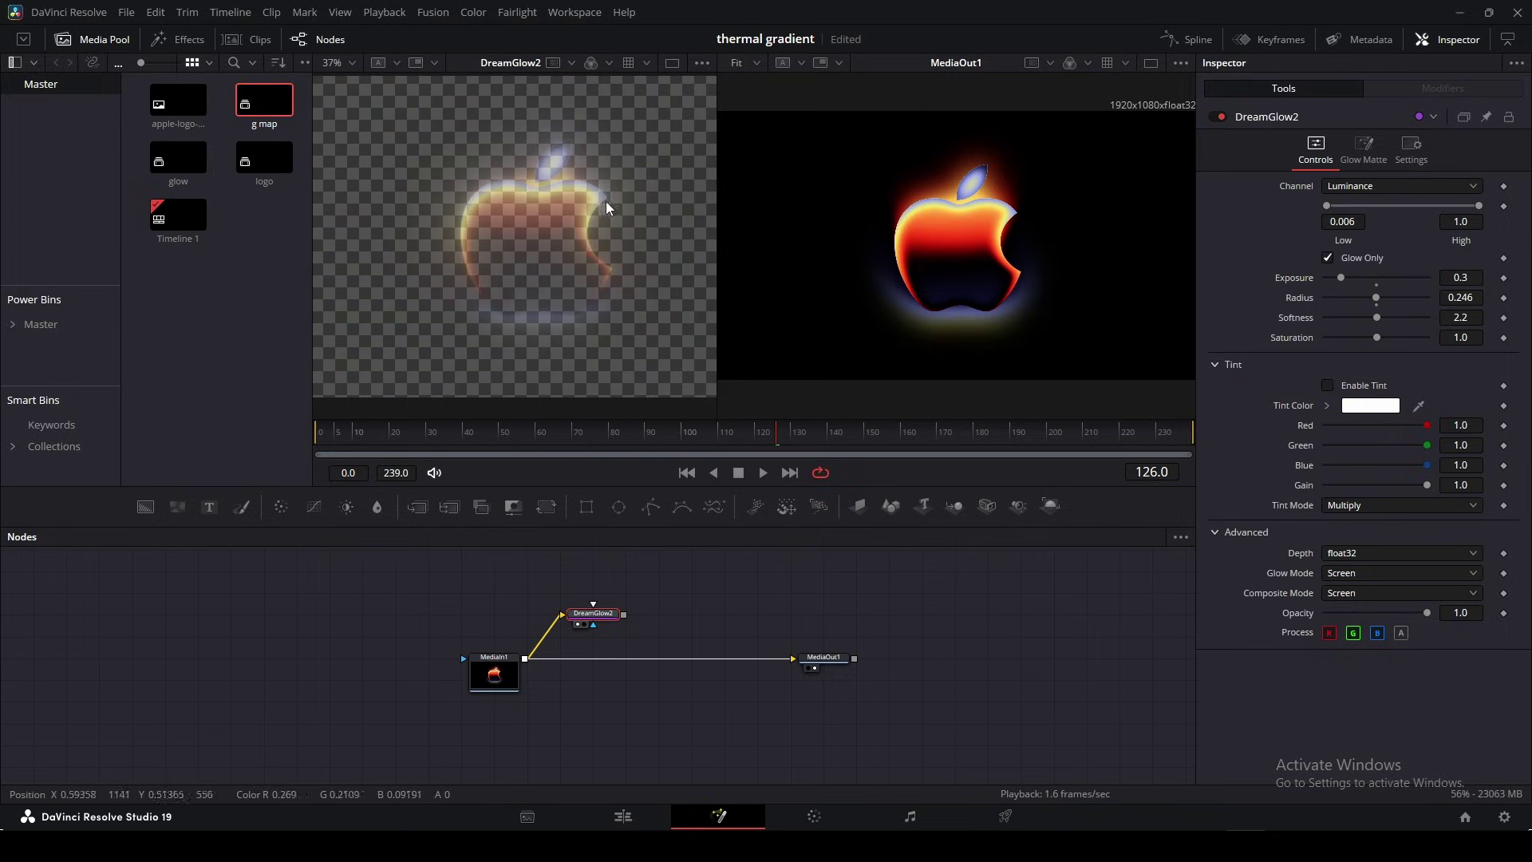
pyautogui.scroll(2, 590, 215)
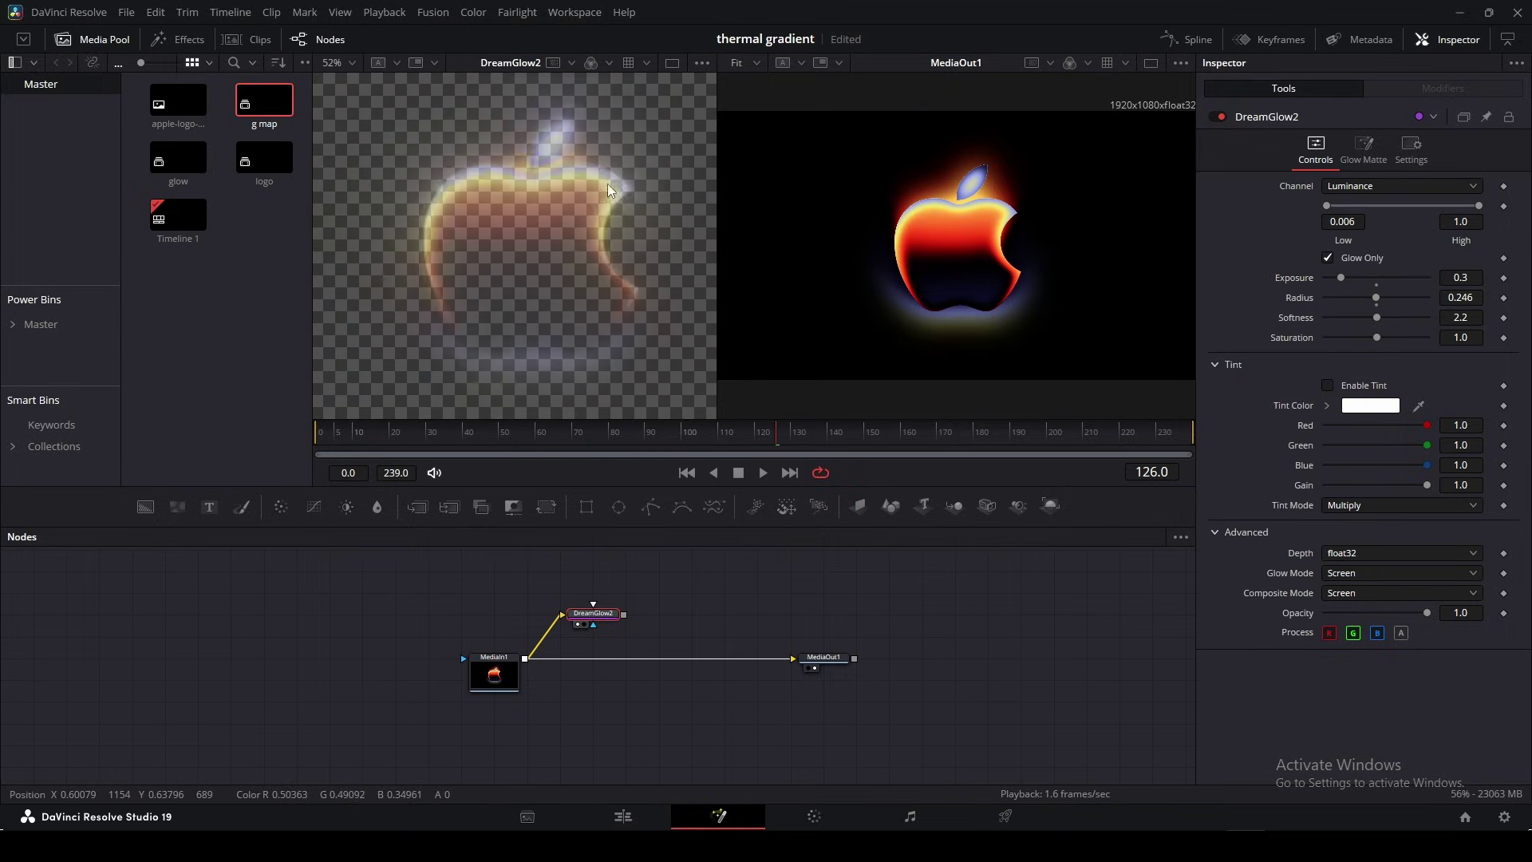
pyautogui.click(1327, 257)
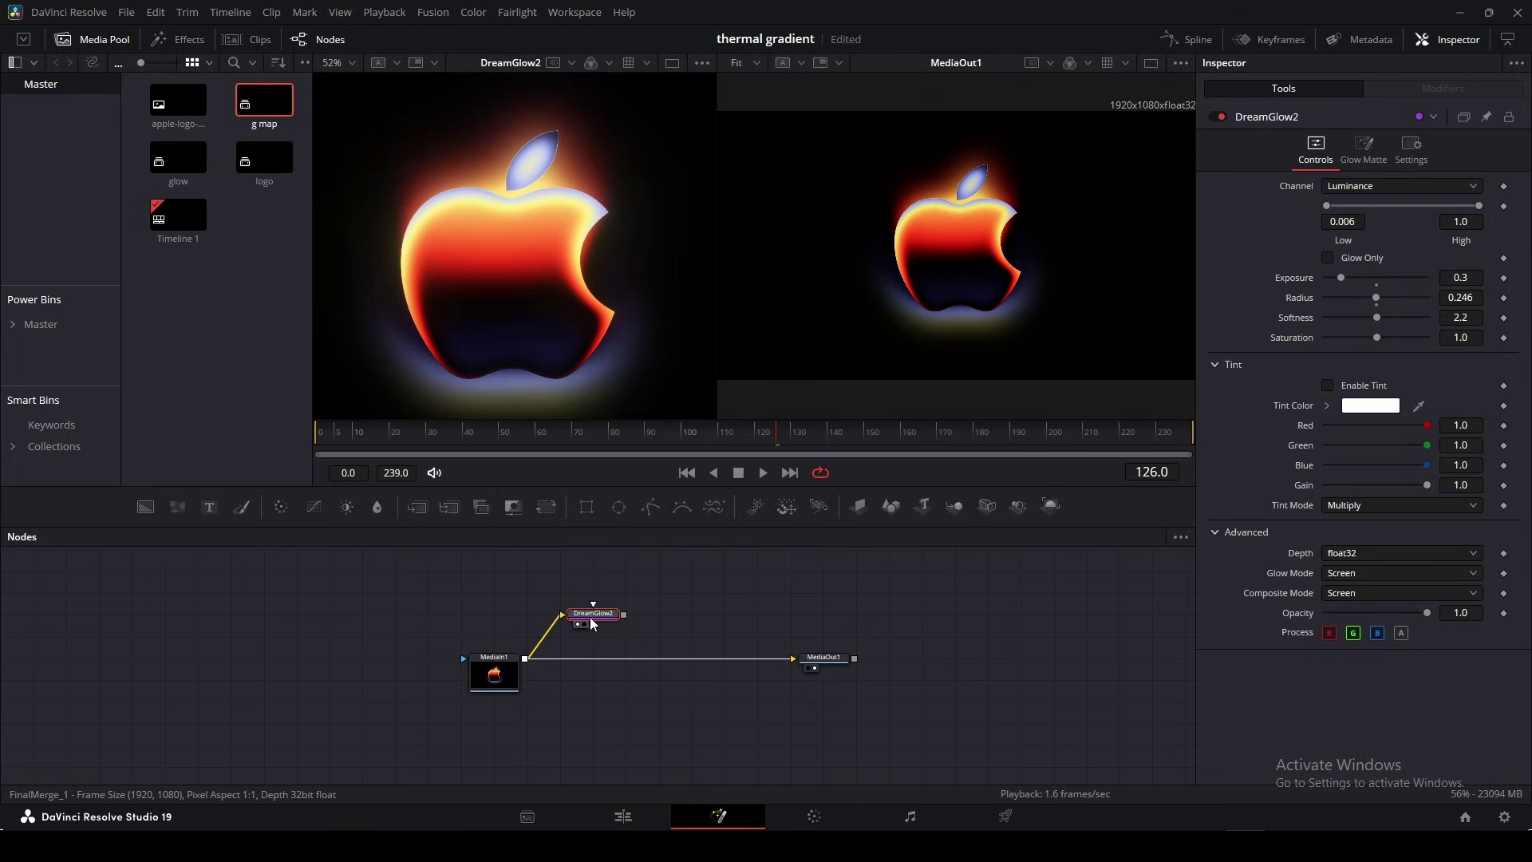
# Put DreamGlow2 back in line before MediaOut1 and insert a ColorCurves node between MediaIn1 and DreamGlow2
pyautogui.hotkey('shift', 'space')
pyautogui.write('color curves')
pyautogui.click(1037, 650)
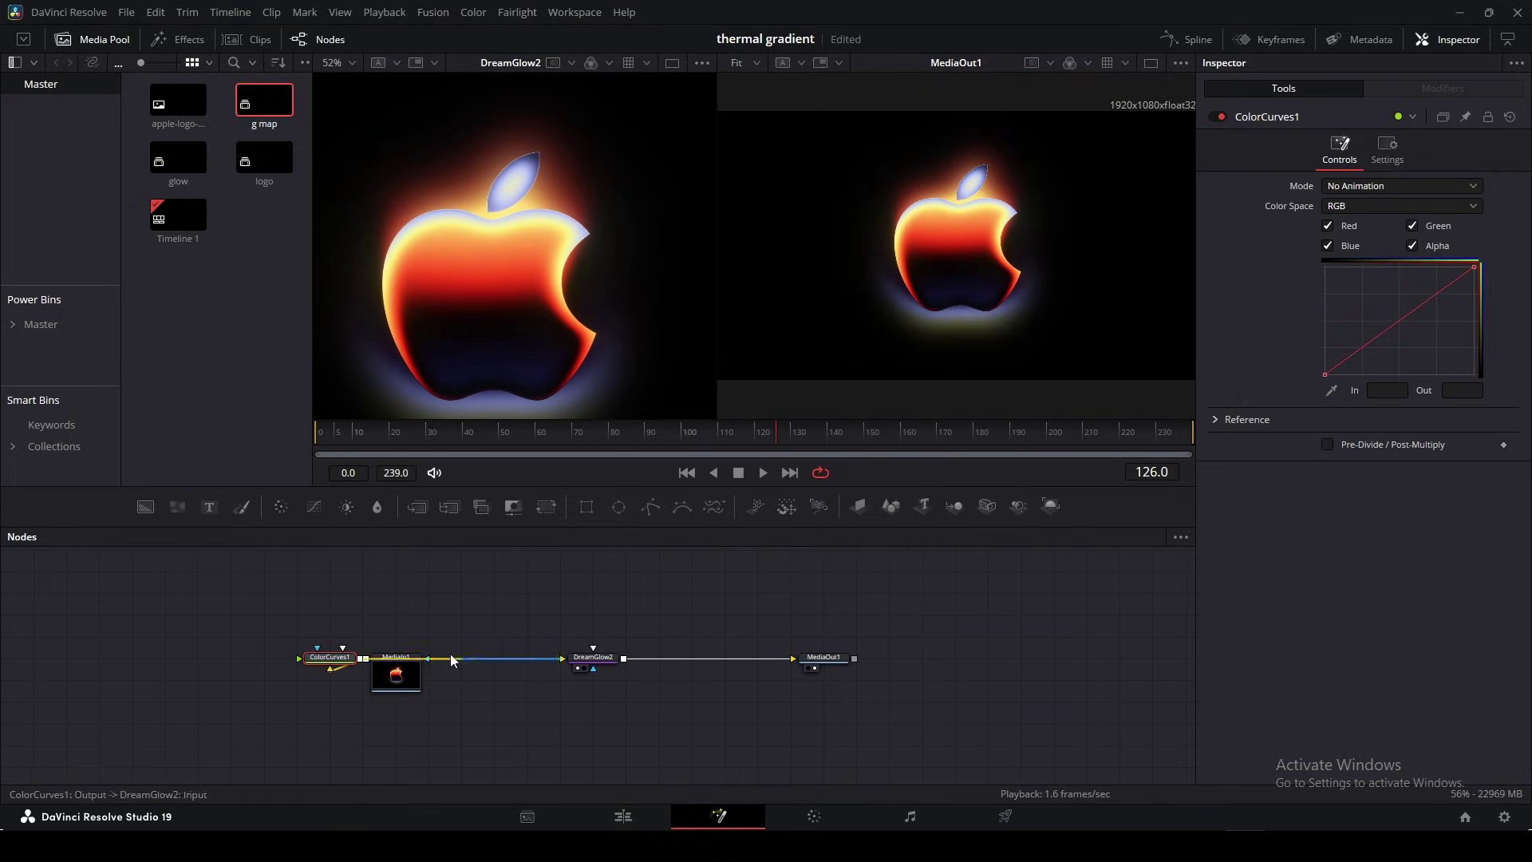
pyautogui.moveTo(330, 656); pyautogui.dragTo(461, 656)
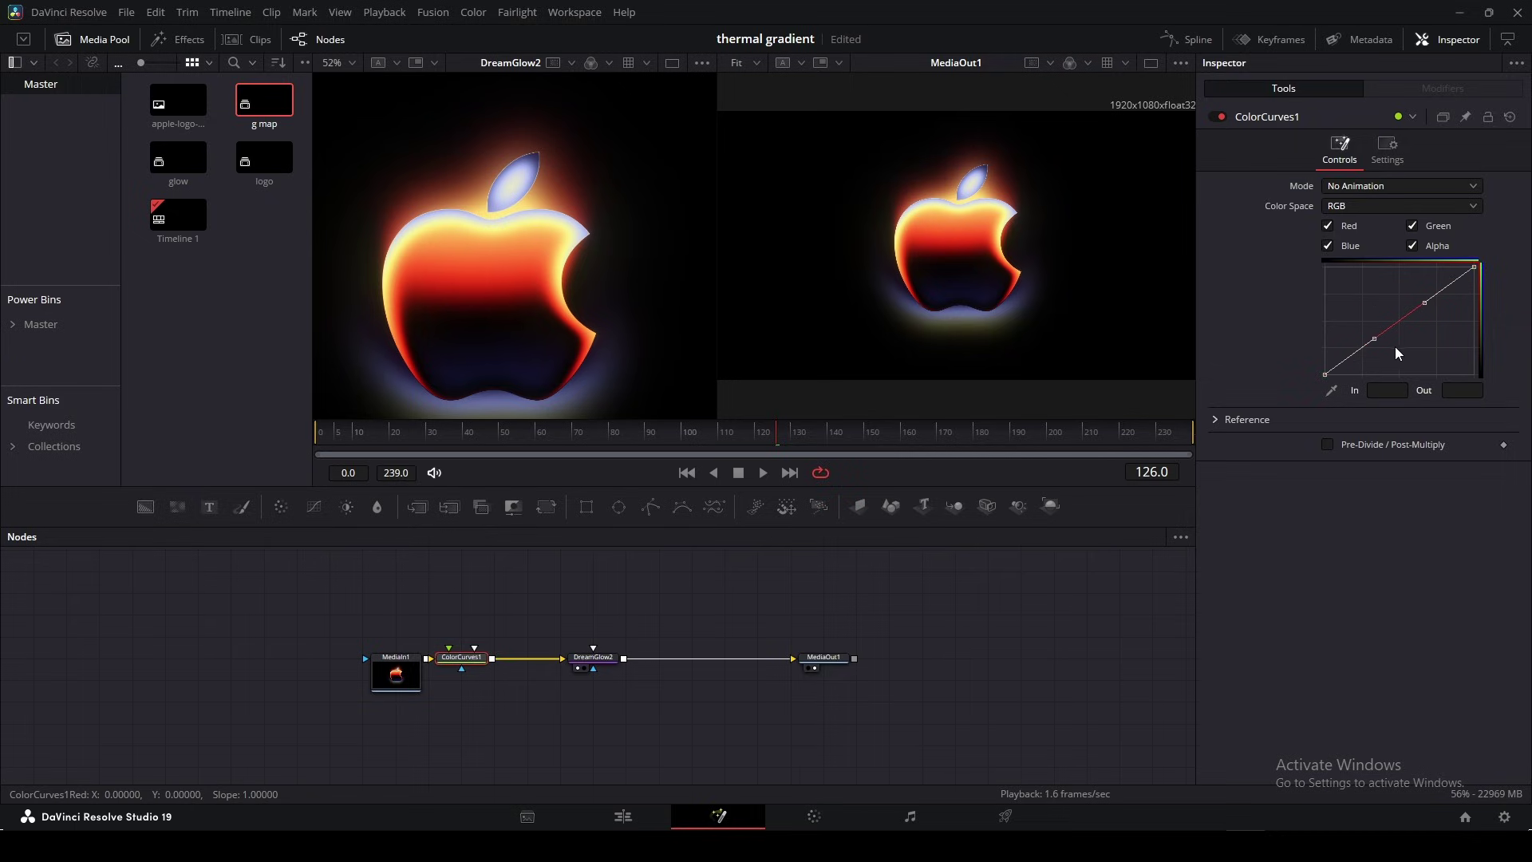
# Shape the ColorCurves curve into a gentle S by lowering the shadow handle and raising the highlight handle
pyautogui.click(1424, 303)
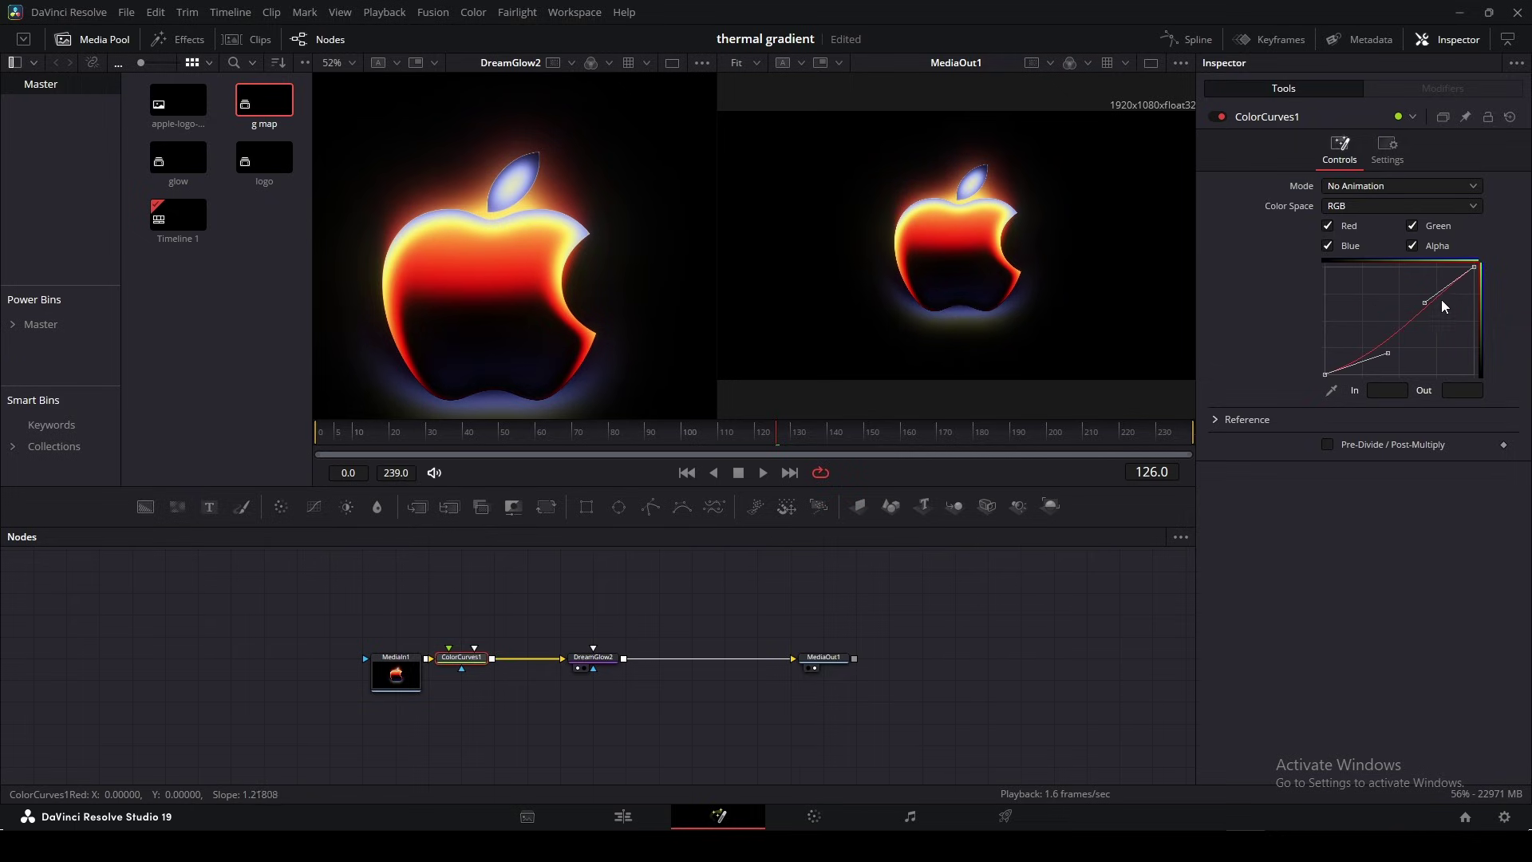
pyautogui.moveTo(1417, 297); pyautogui.dragTo(1410, 288)
pyautogui.click(1066, 641)
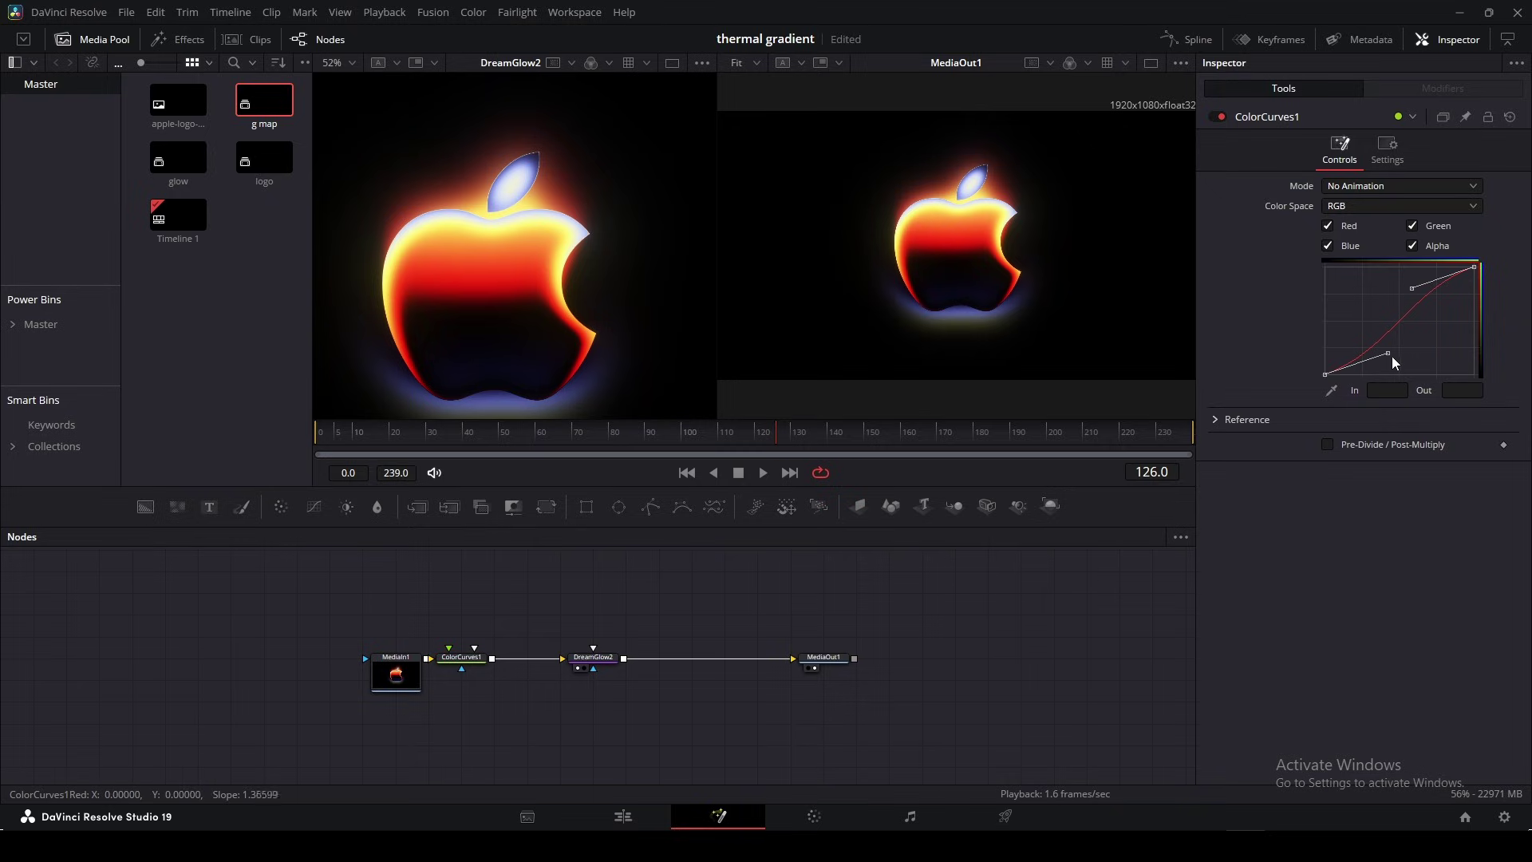
pyautogui.moveTo(1389, 353); pyautogui.dragTo(1390, 358)
pyautogui.scroll(2, 960, 255)
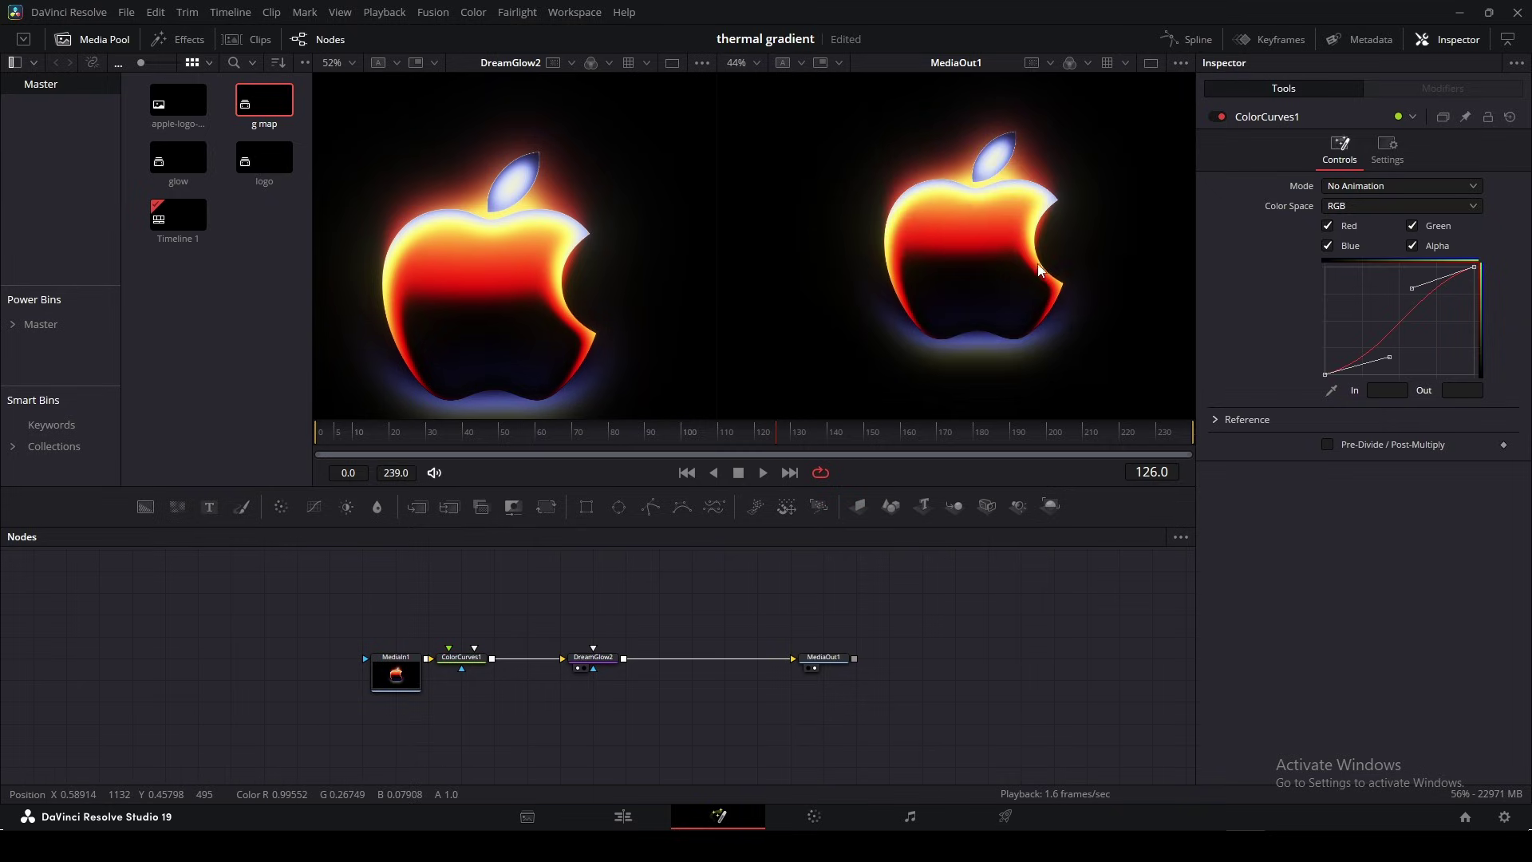